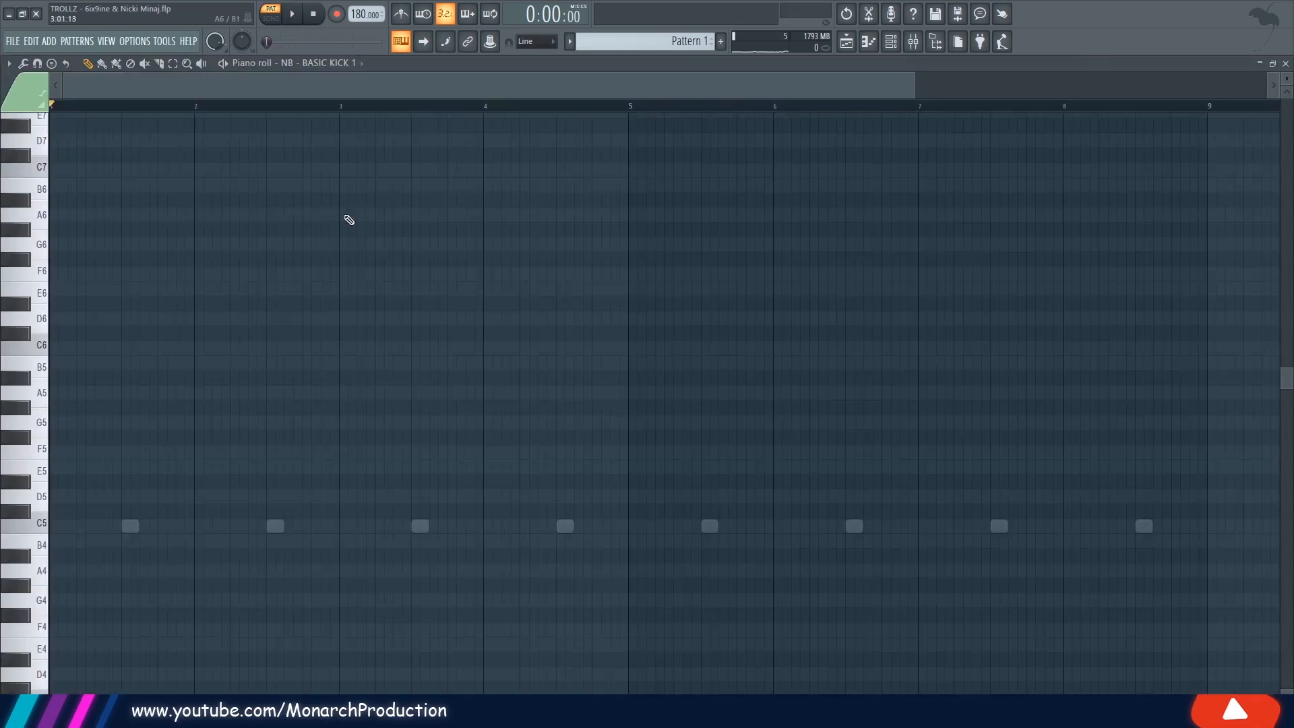
Place six kick notes on C5 across the first two bars, following the snare ghost notes
click(58, 526)
click(112, 526)
click(159, 525)
click(231, 526)
click(213, 525)
click(304, 527)
Duplicate the two-bar kick pattern until it fills eight bars and audition it
key(ctrl+a)
key(ctrl+b)
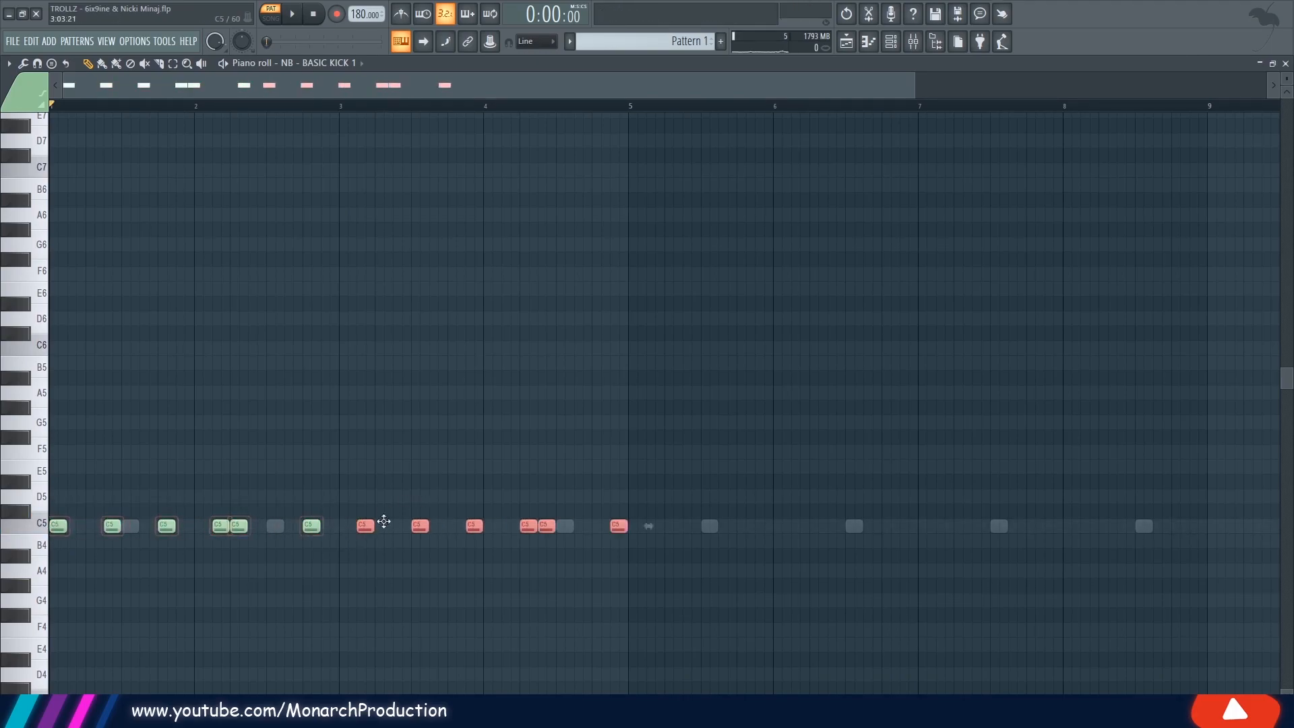
key(ctrl+a)
key(ctrl+b)
key(ctrl+d)
key(space)
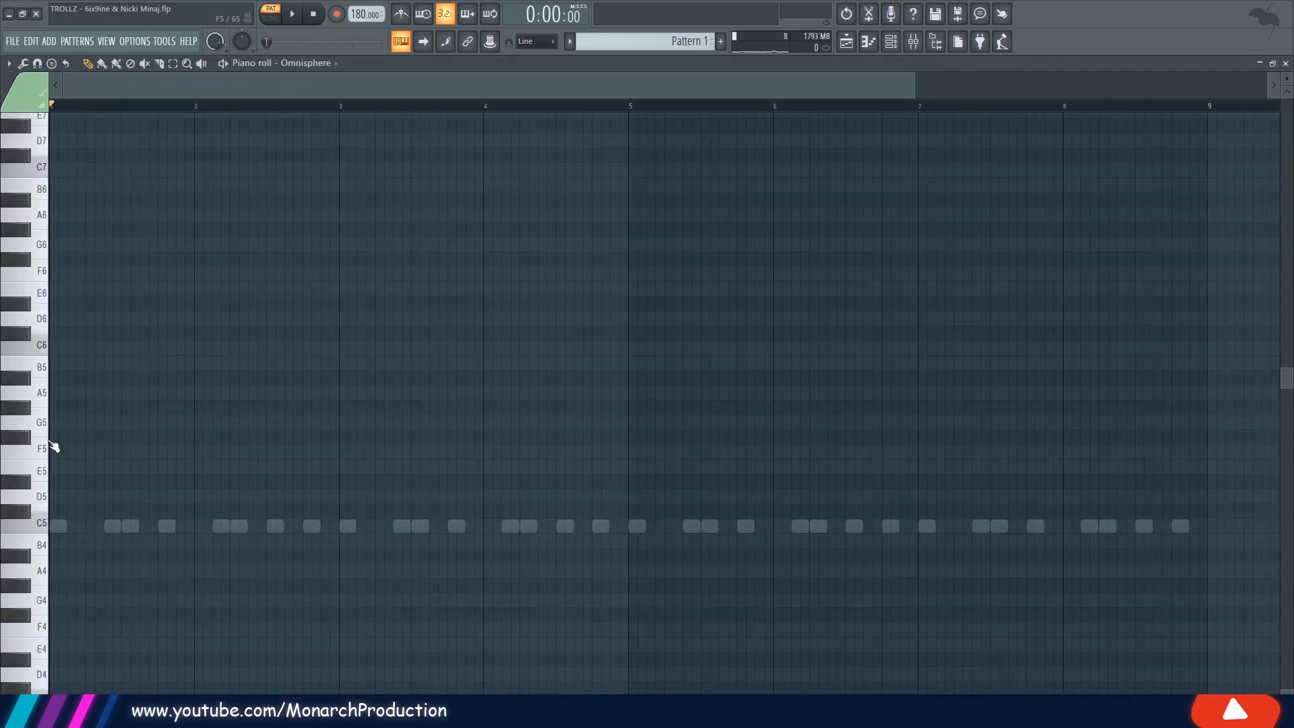
Place the Omnisphere melody notes B5, G#5 and D#5 in bar 1 and two E5 notes in bar 2
click(61, 368)
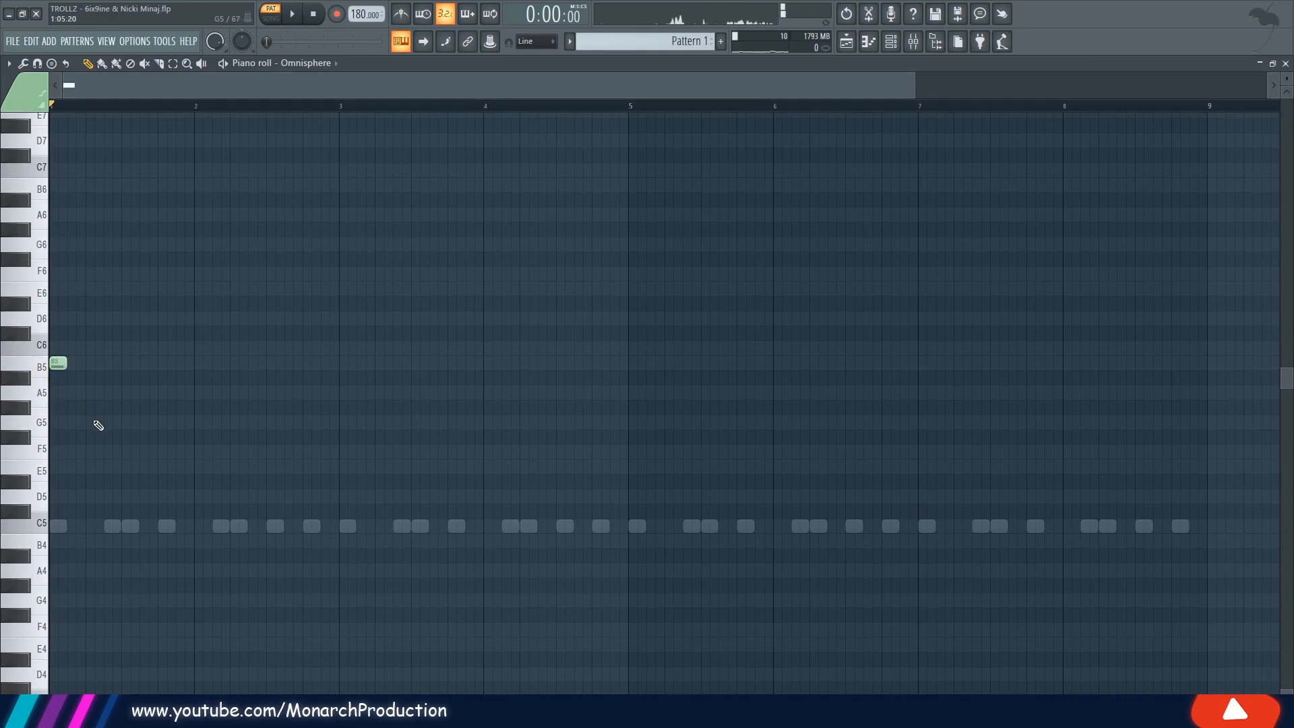
click(75, 408)
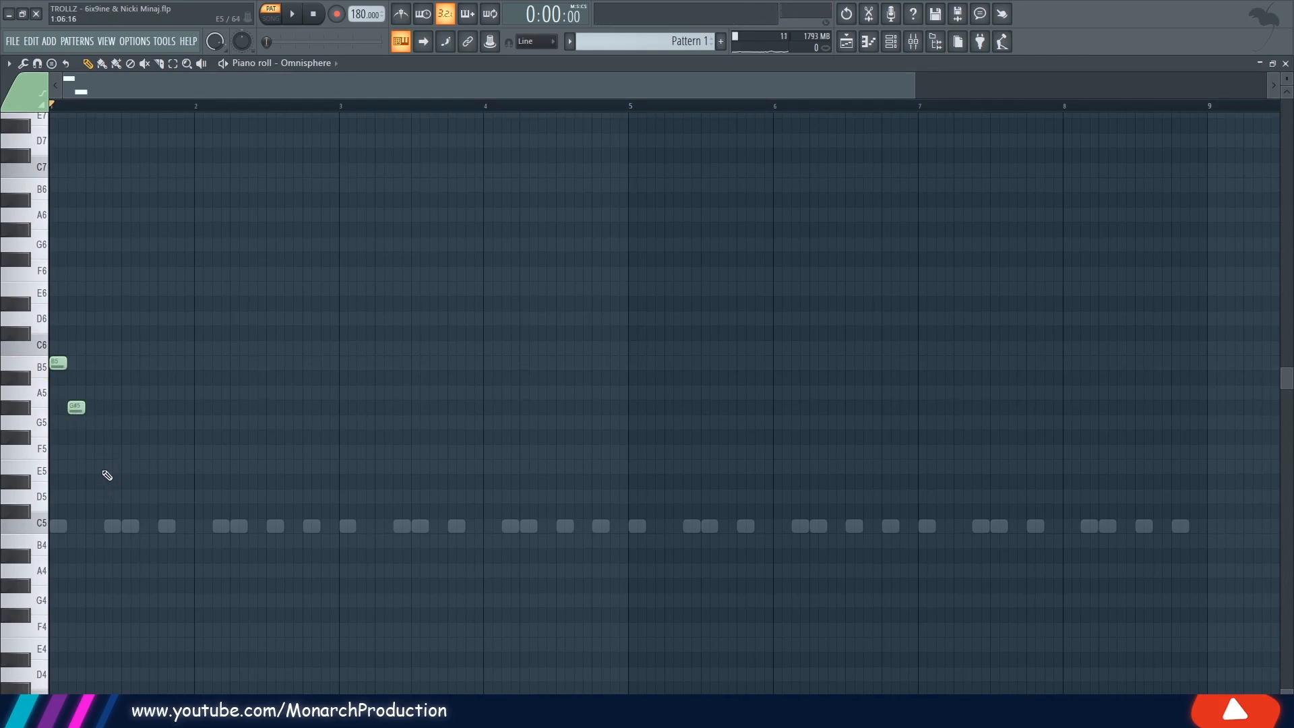
click(121, 468)
drag(130, 467, 132, 481)
click(272, 466)
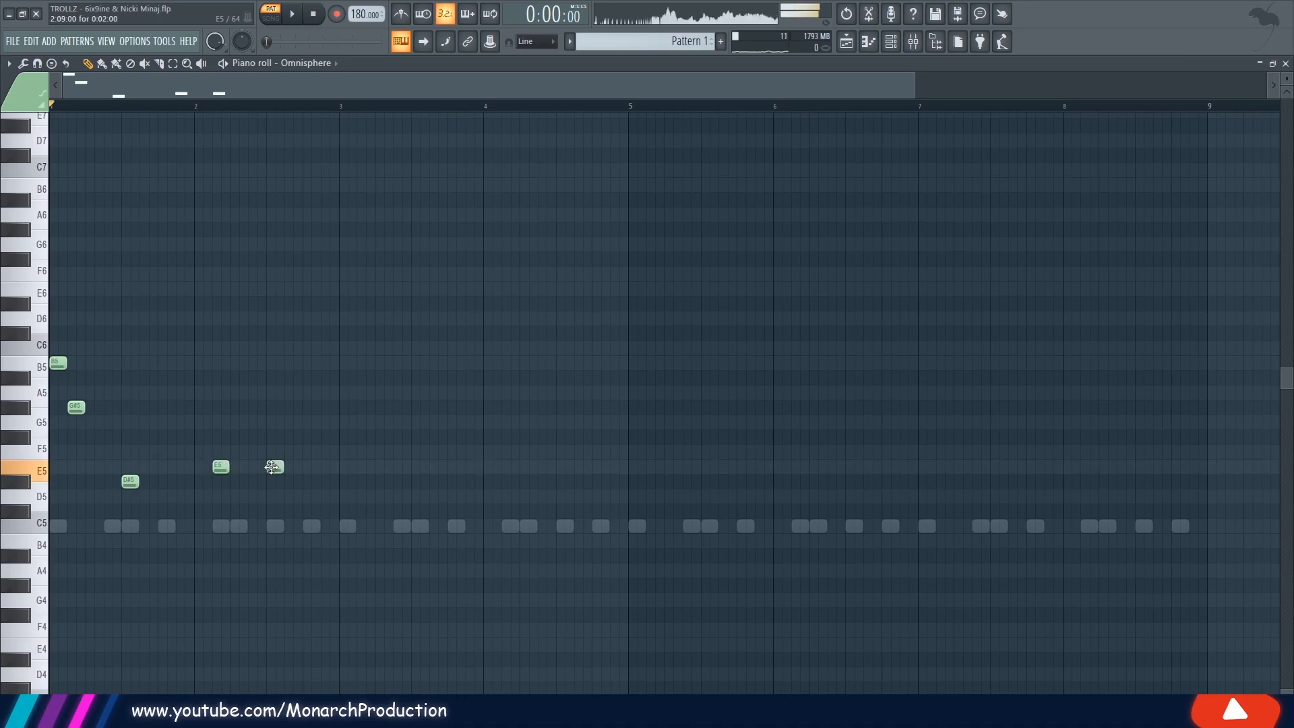
Level the velocities of the five melody notes and play the pattern
drag(202, 694, 149, 116)
mouse_move(68, 267)
mouse_down()
mouse_move(53, 269)
mouse_move(283, 269)
mouse_up()
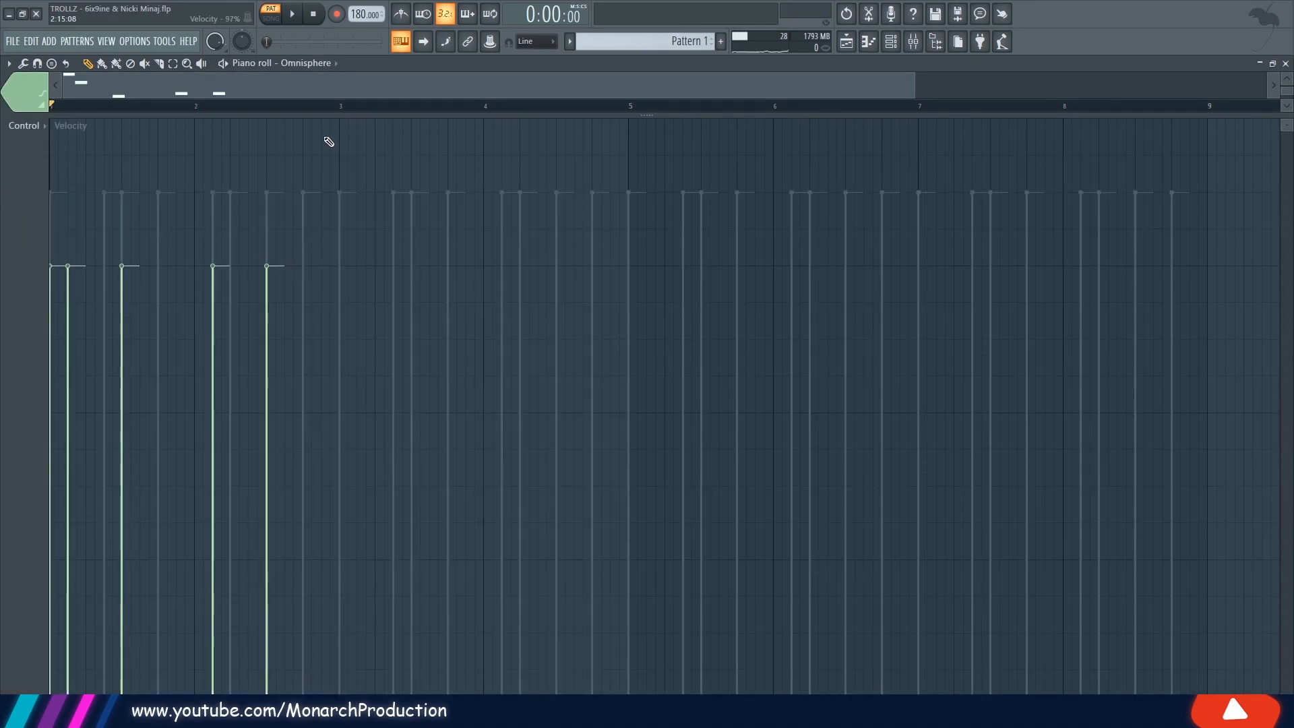
drag(322, 114, 297, 705)
key(space)
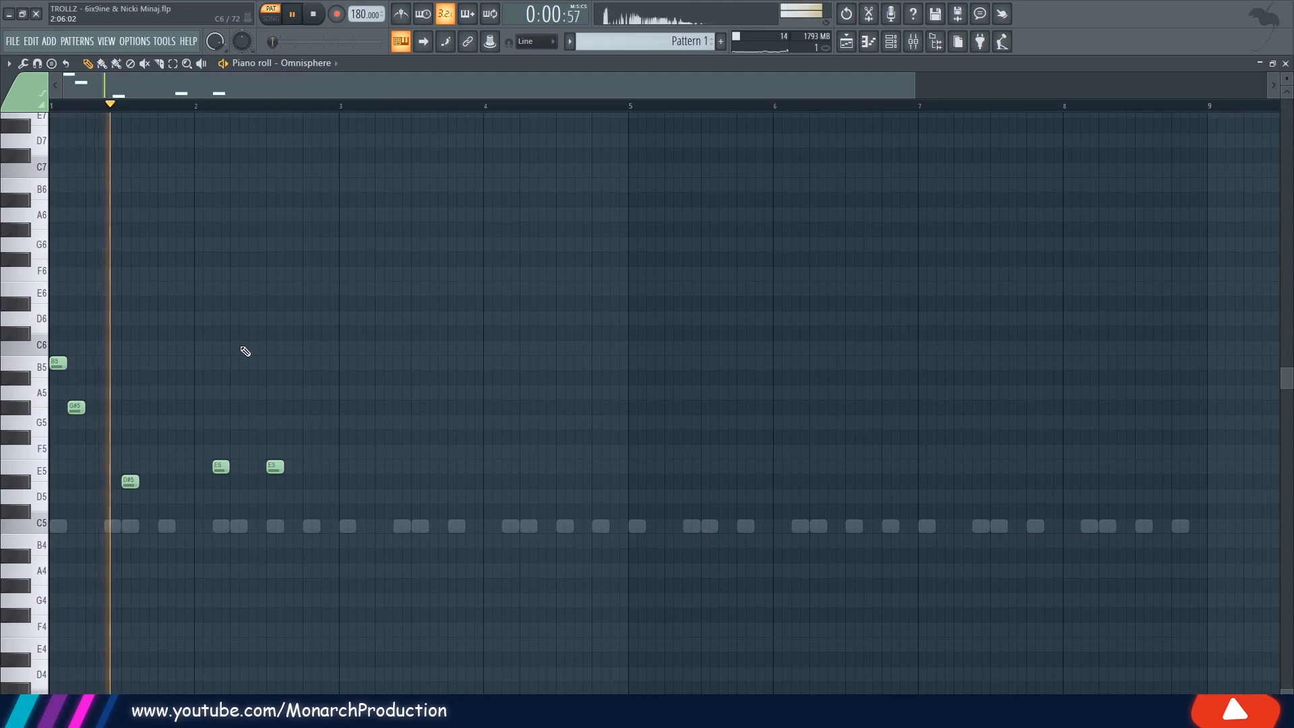
key(space)
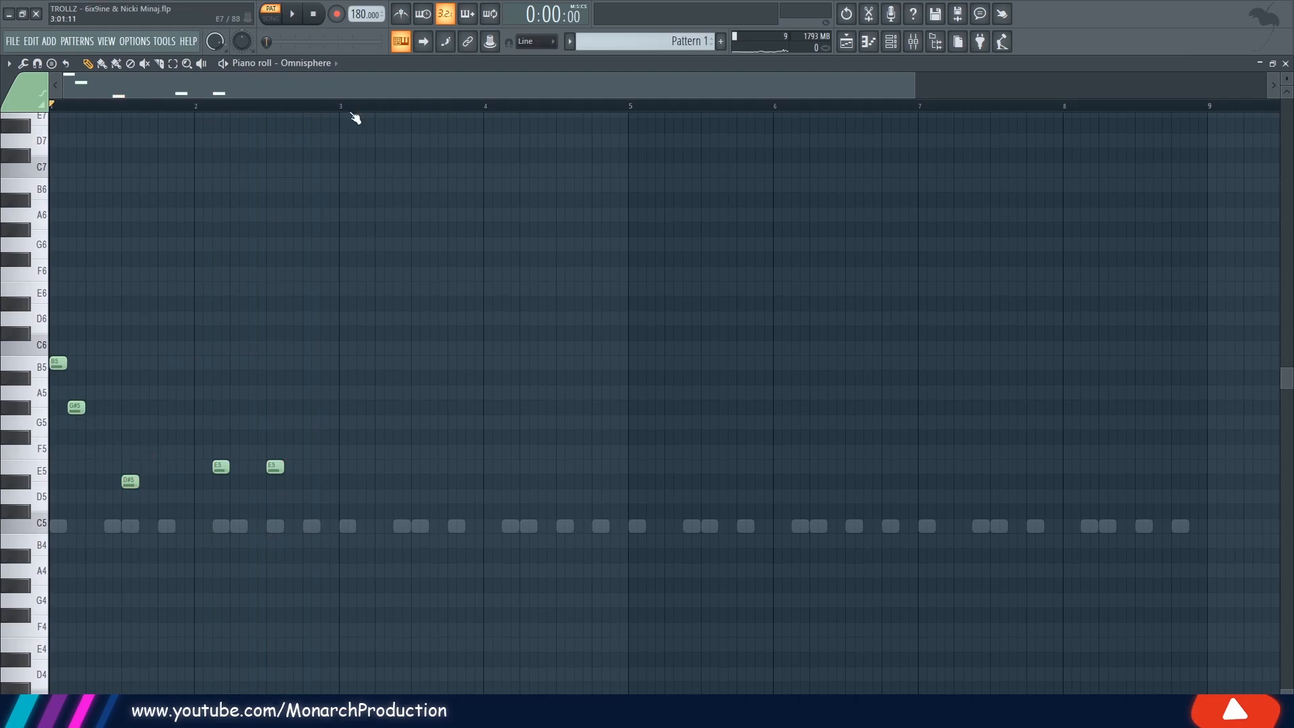
Stack F#5 and A#5 above the D#5 note and G#5 and B5 above the second E5 note, then audition the chords
scroll(63, 165, up, 4)
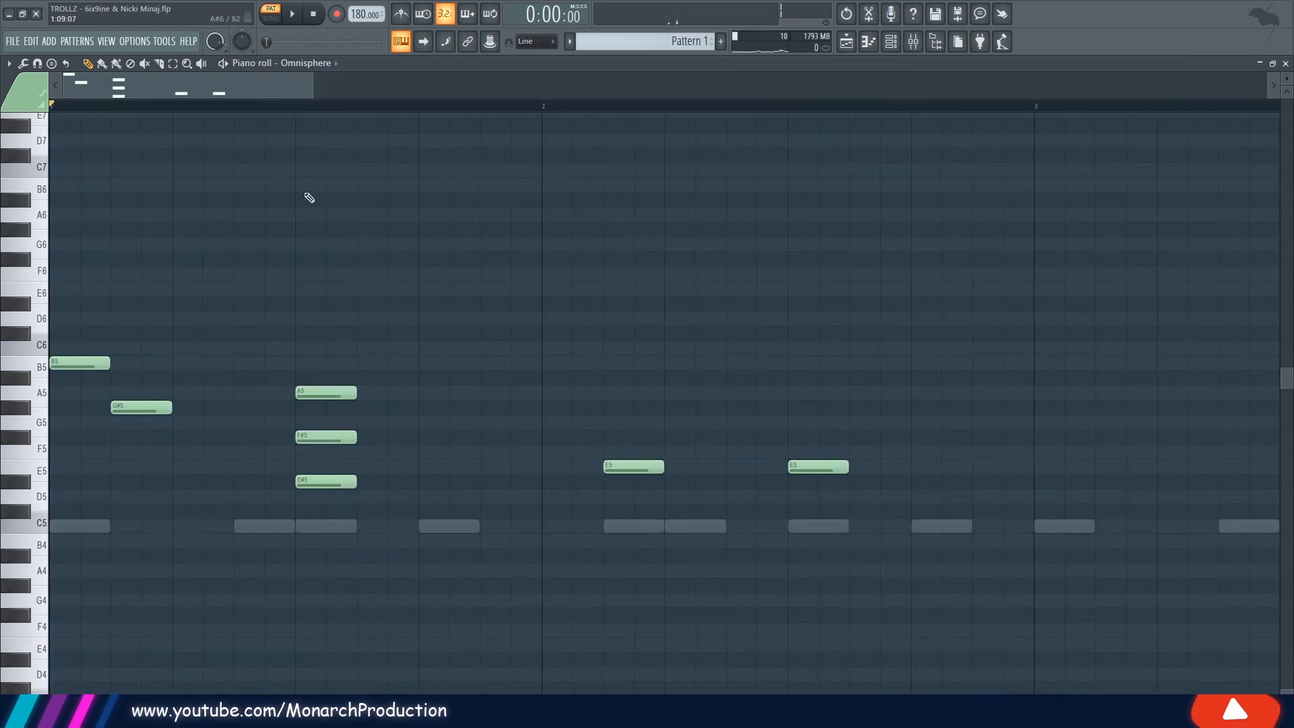
scroll(318, 111, down, 4)
drag(175, 393, 176, 379)
drag(407, 452, 396, 408)
click(403, 364)
key(space)
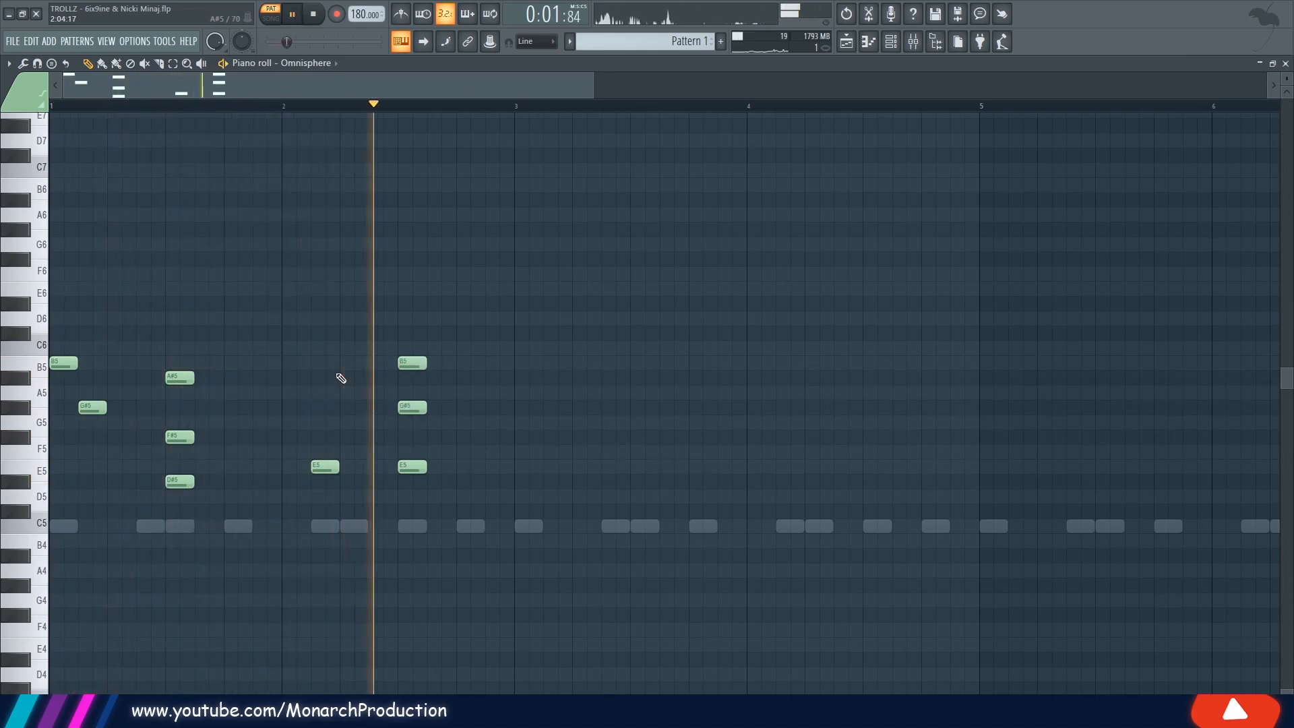
key(space)
Strum the two chords with the Strumizer by adjusting its start time strength, auditioning the result and accepting it
drag(593, 86, 462, 113)
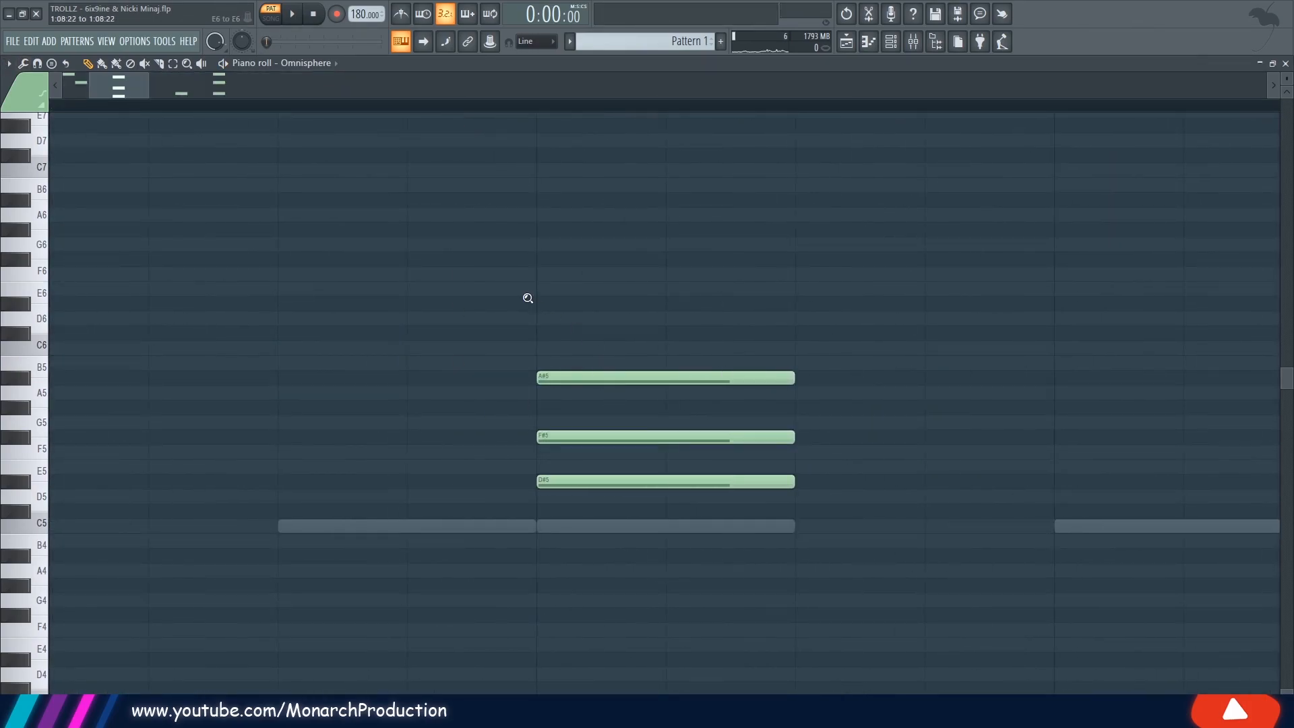
ctrl+right_click(528, 298)
drag(327, 107, 49, 111)
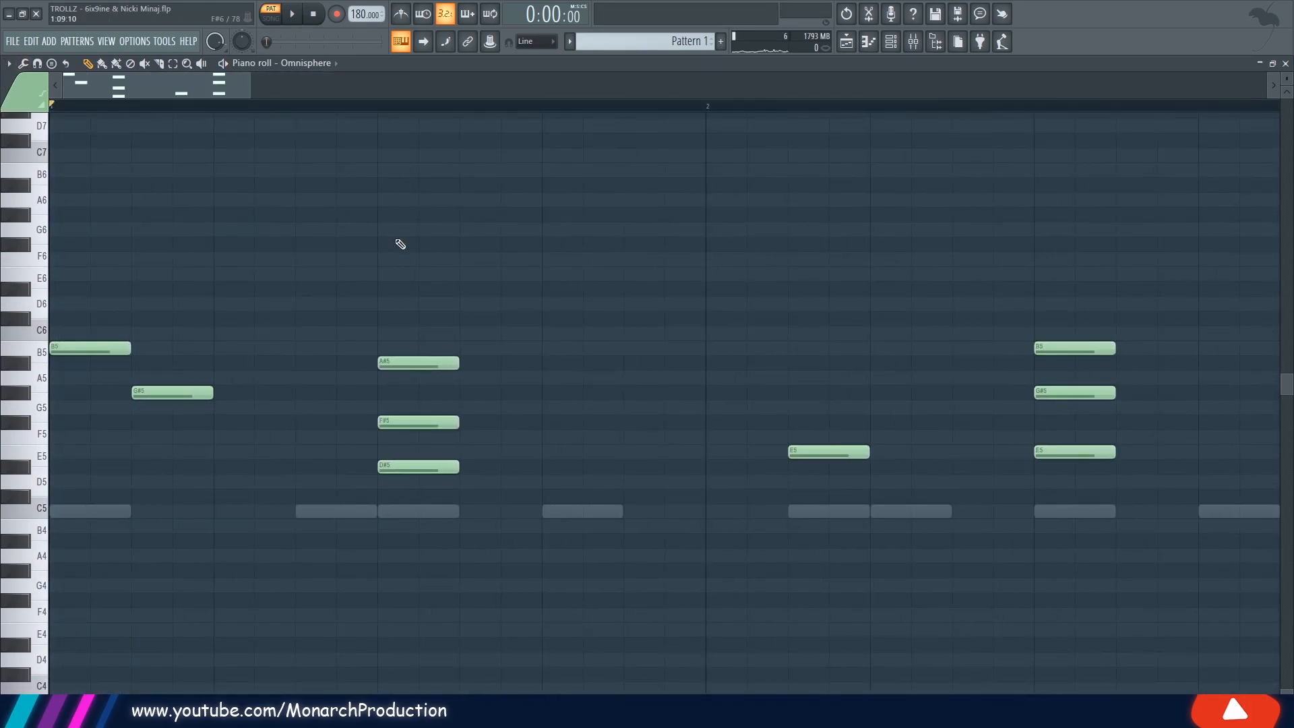
key(alt+s)
key(space)
drag(601, 338, 602, 331)
key(space)
key(space)
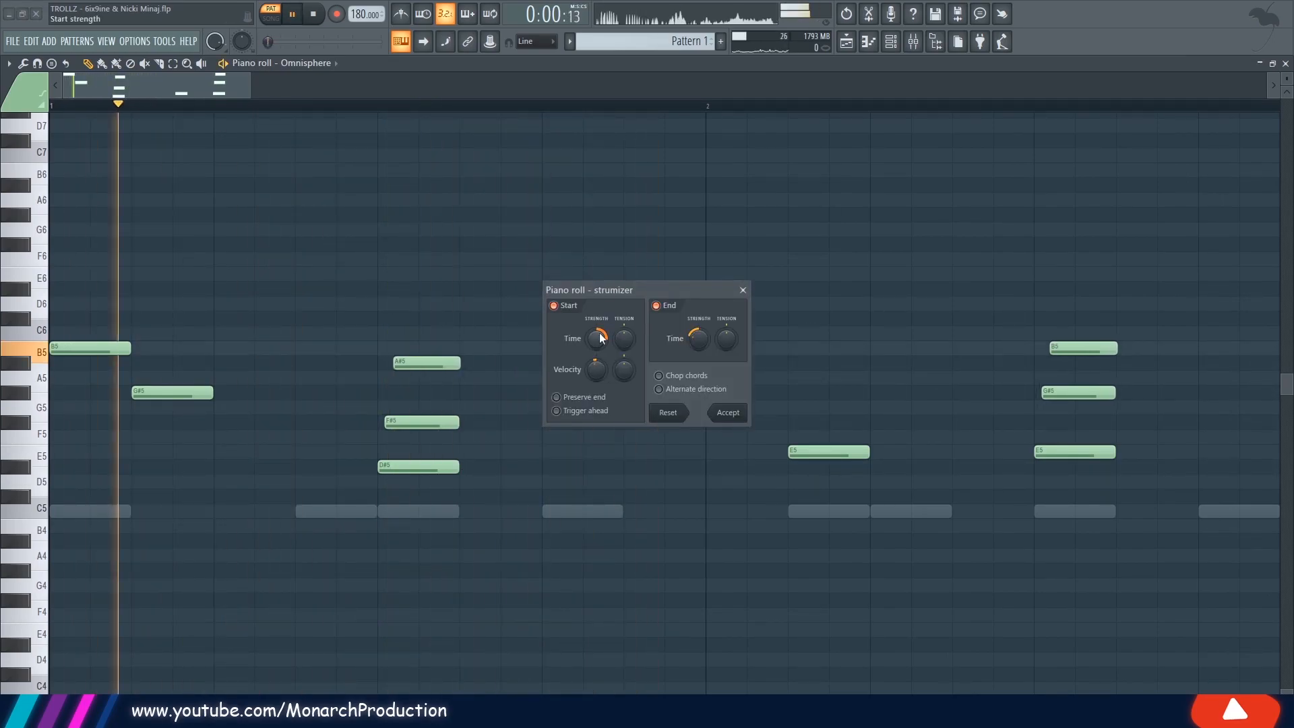
key(space)
key(space)
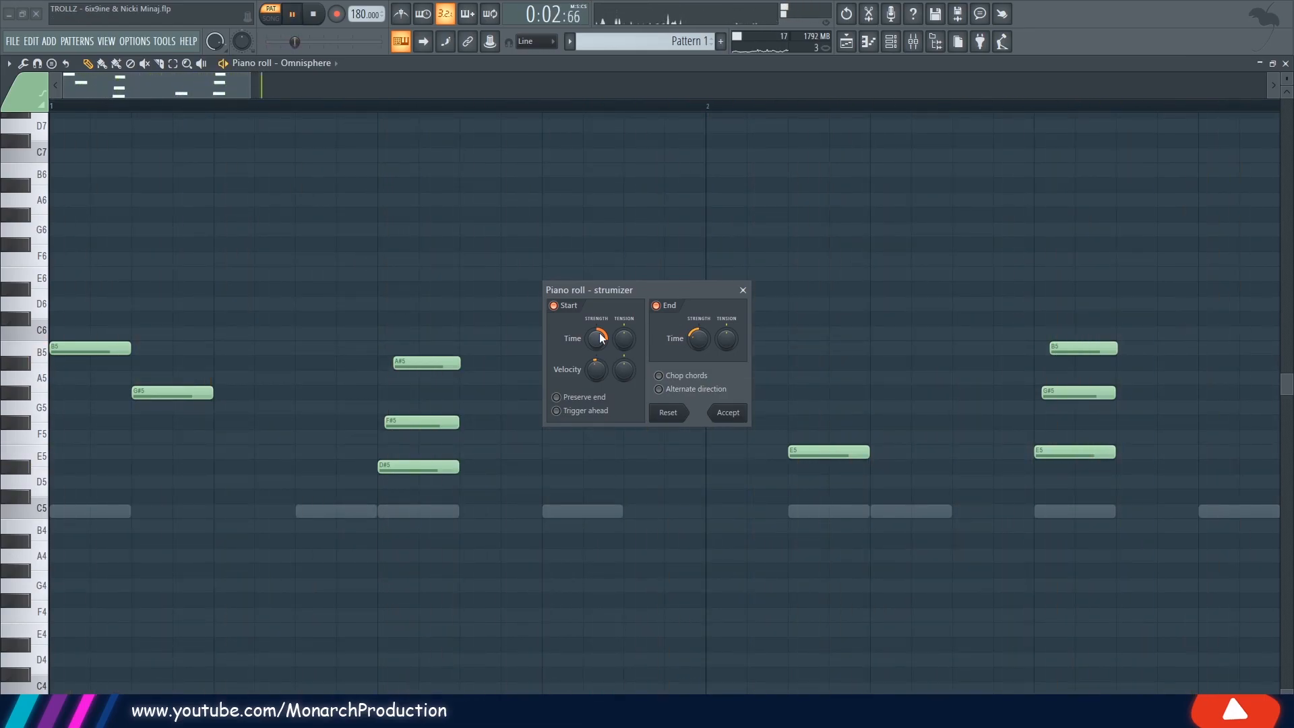
key(space)
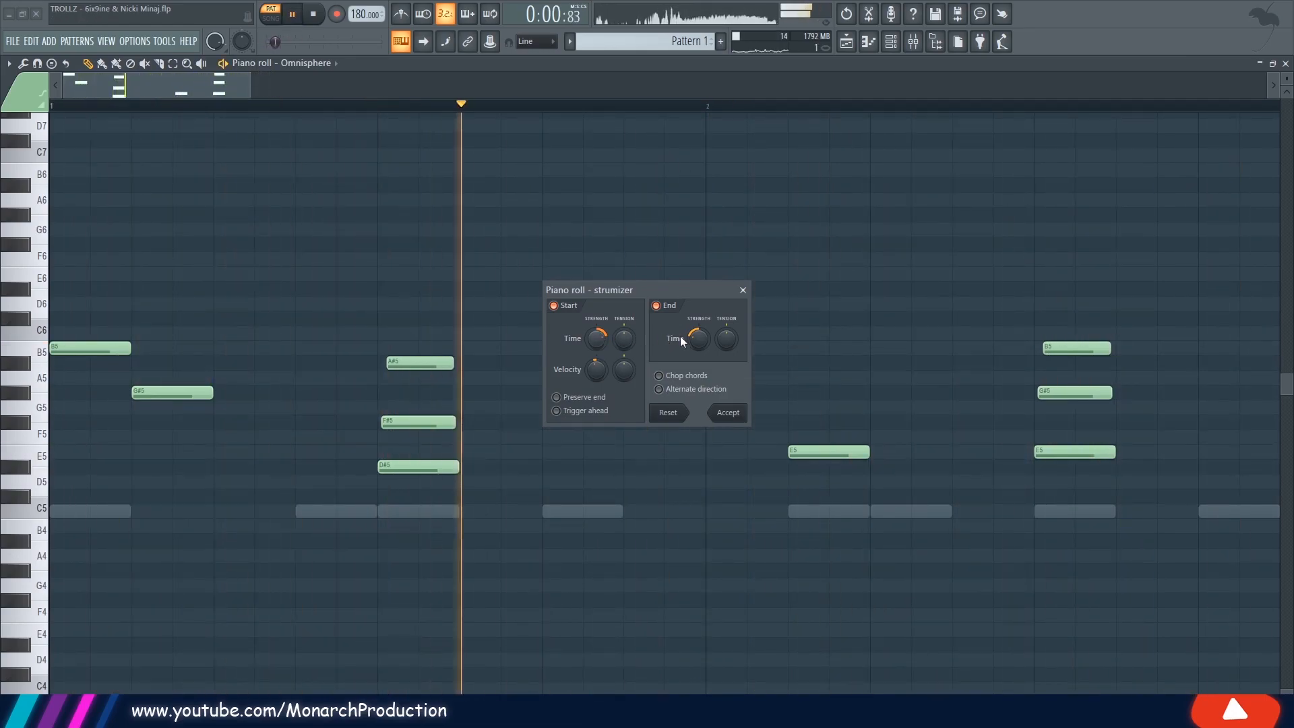
click(728, 413)
key(space)
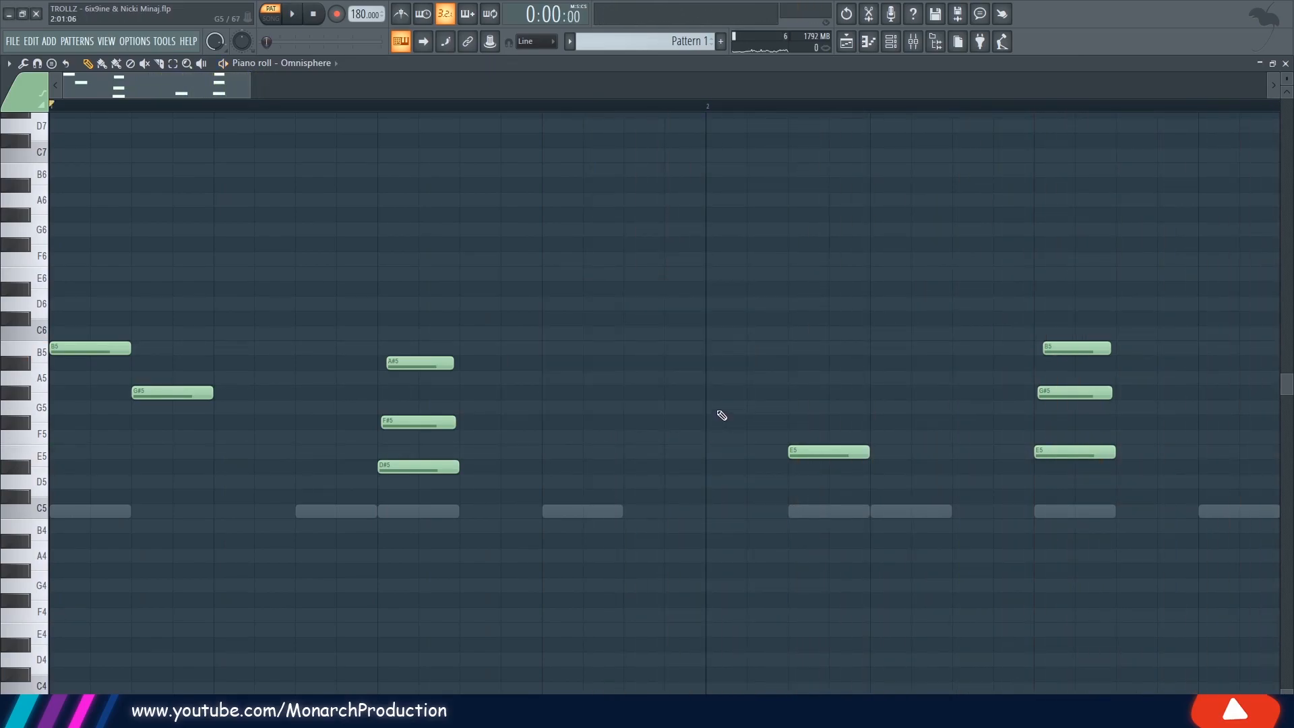
Run a second Strumizer pass on the melody notes and play the result
key(alt+s)
click(717, 445)
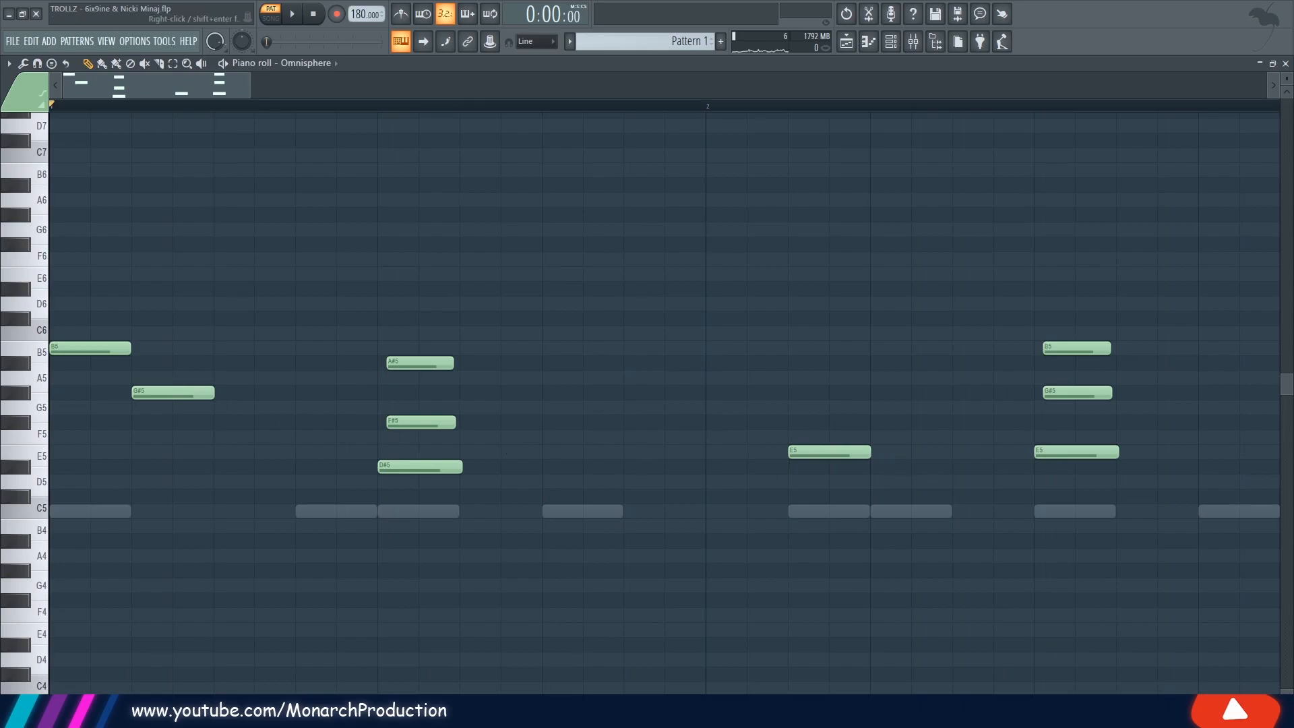
scroll(531, 96, down, 5)
scroll(81, 108, up, 4)
key(space)
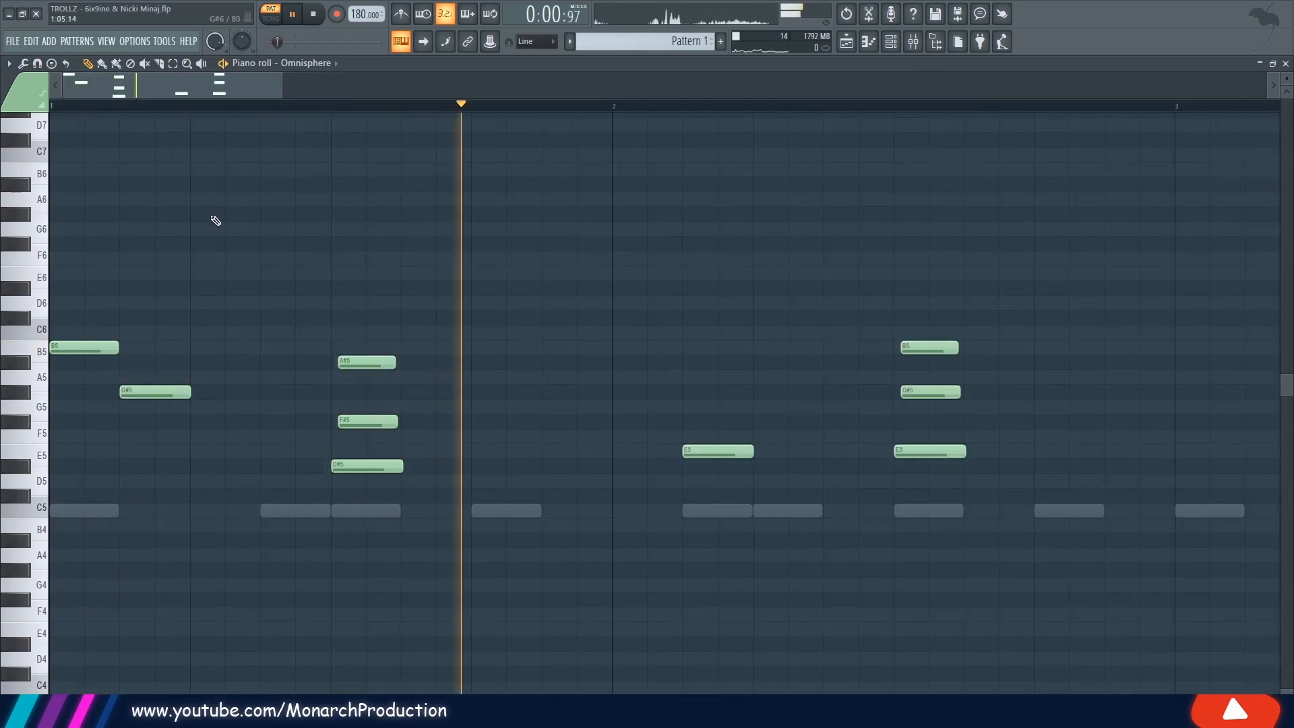
key(space)
Select the upper two notes of both chords, reduce their velocity and audition the pattern
drag(354, 326, 355, 423)
drag(910, 297, 940, 397)
key(ctrl+d)
drag(368, 331, 360, 450)
drag(911, 297, 939, 425)
drag(647, 694, 543, 511)
key(space)
key(space)
key(ctrl+d)
Nudge the top notes A#5 and B5 slightly later in their chords and lower their velocities
scroll(412, 374, down, 2)
drag(367, 274, 372, 273)
drag(921, 261, 926, 261)
ctrl+shift+click(937, 259)
drag(920, 602, 343, 602)
key(space)
ctrl+click(514, 265)
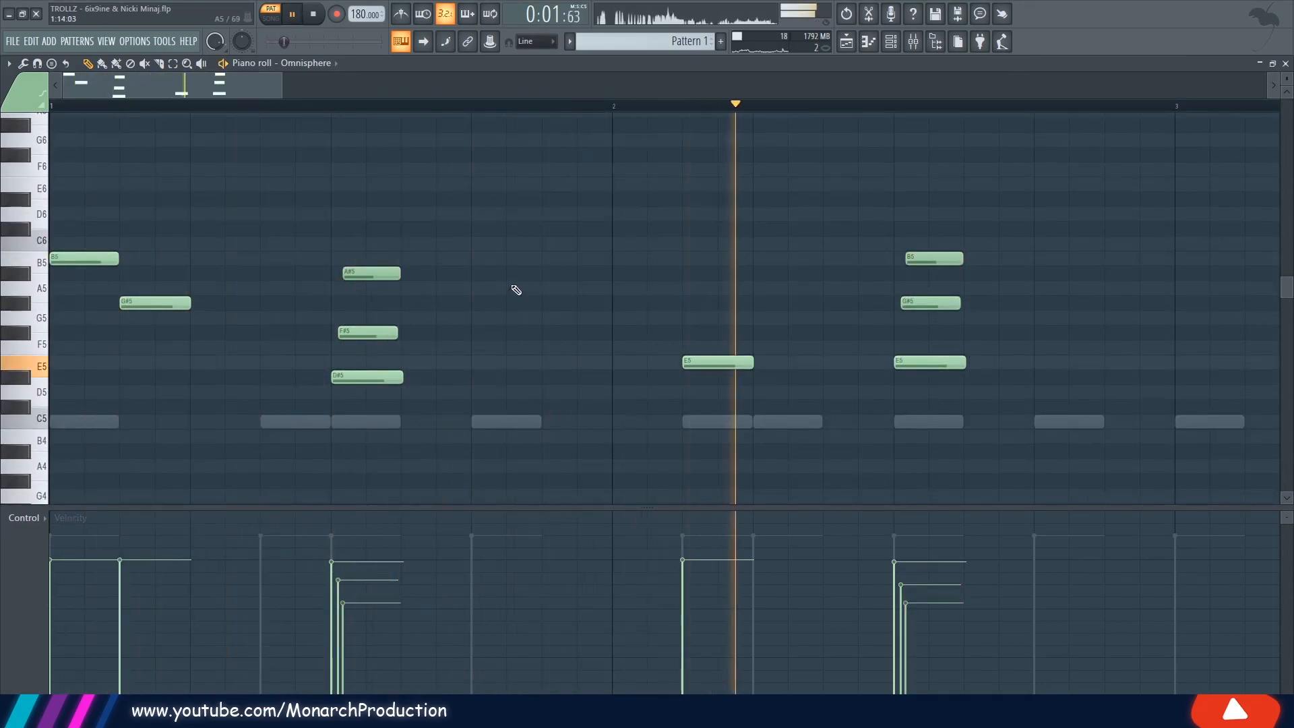
scroll(546, 263, down, 5)
key(space)
Fine-tune the velocities of the upper two notes in both chords in an enlarged velocity lane while auditioning them
drag(364, 499, 364, 528)
drag(342, 189, 98, 336)
scroll(86, 216, up, 5)
drag(368, 531, 368, 115)
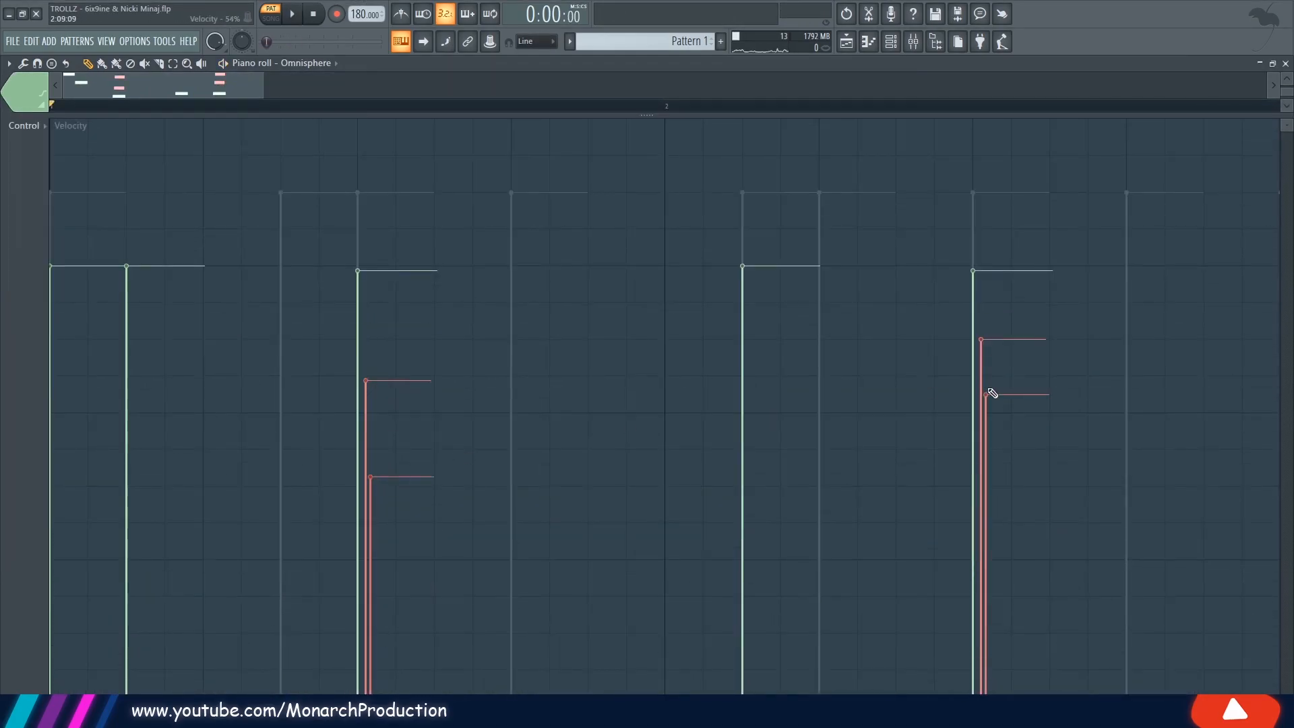
key(space)
drag(983, 426, 982, 394)
drag(987, 504, 989, 481)
drag(823, 115, 647, 672)
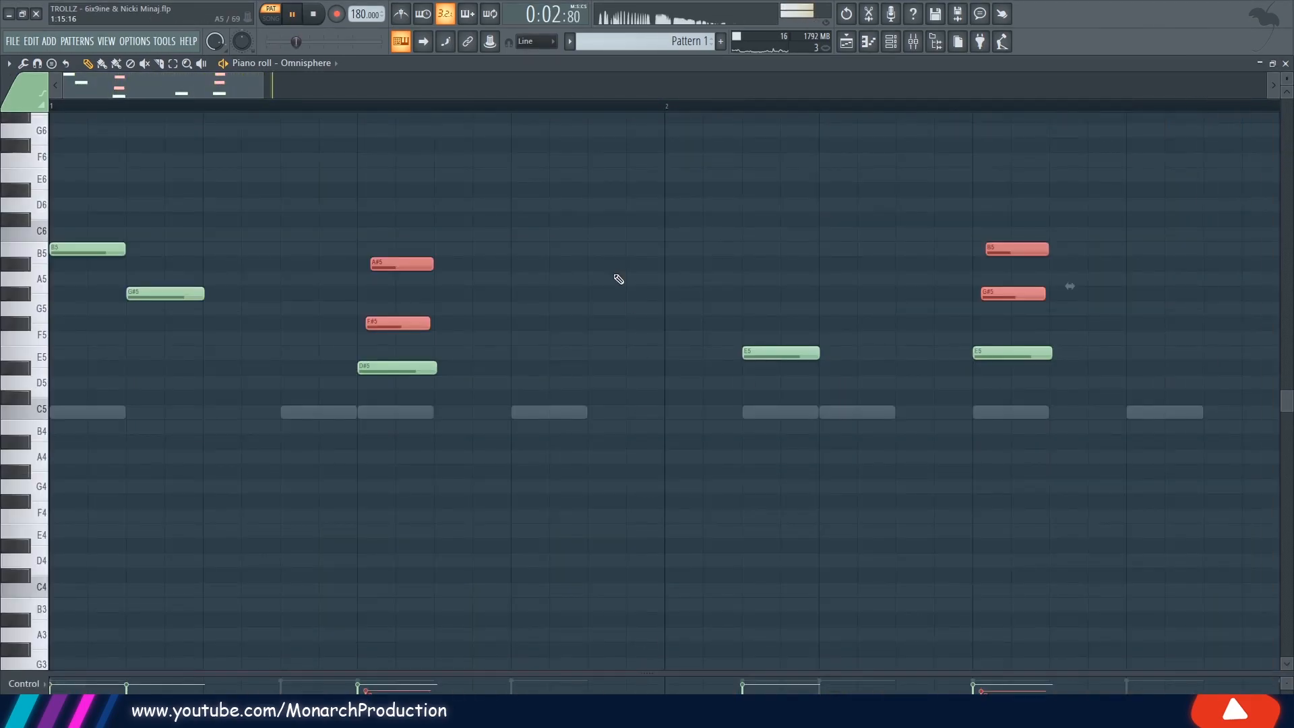
scroll(539, 242, down, 5)
key(space)
Duplicate the two-bar Omnisphere melody three times to fill eight bars and play it
key(ctrl+a)
key(ctrl+b)
key(ctrl+b)
key(ctrl+b)
key(ctrl+d)
key(space)
key(space)
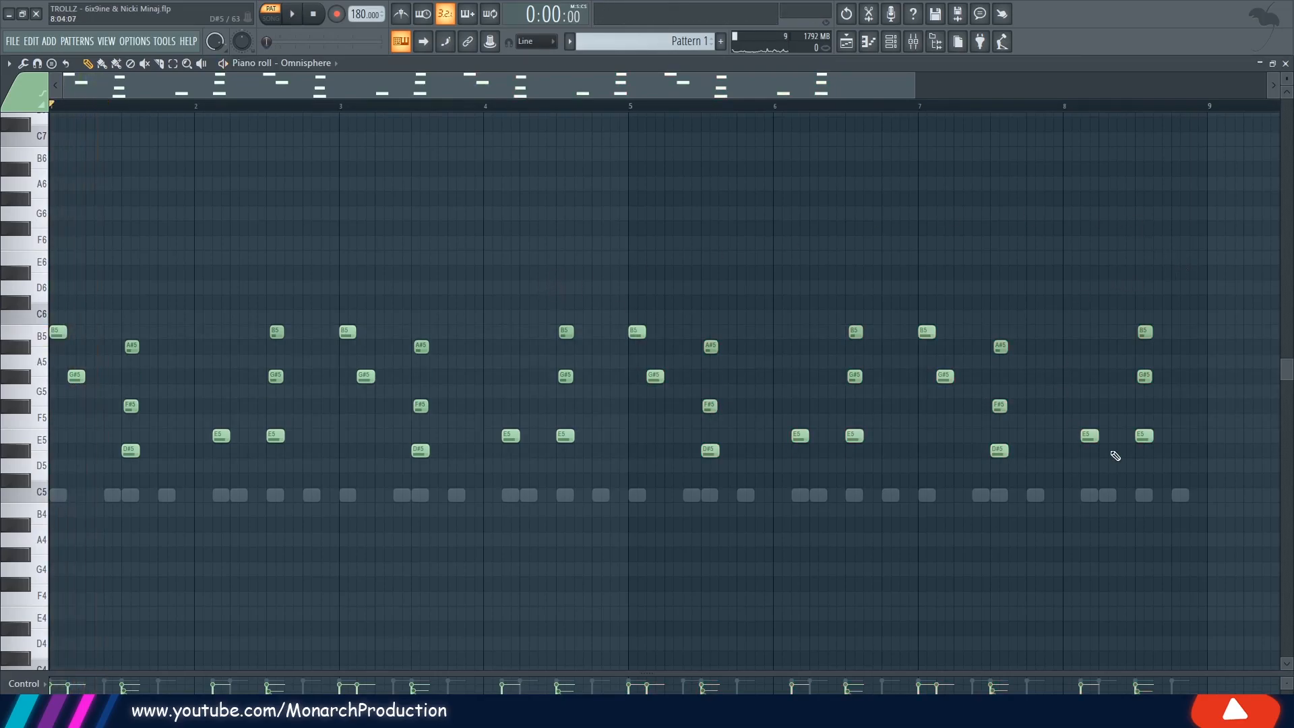
Replace the notes in bar 8 with a single A5 note at step 5 and audition the pattern
mouse_move(1086, 442)
mouse_down()
mouse_move(1106, 439)
mouse_move(1102, 373)
mouse_up()
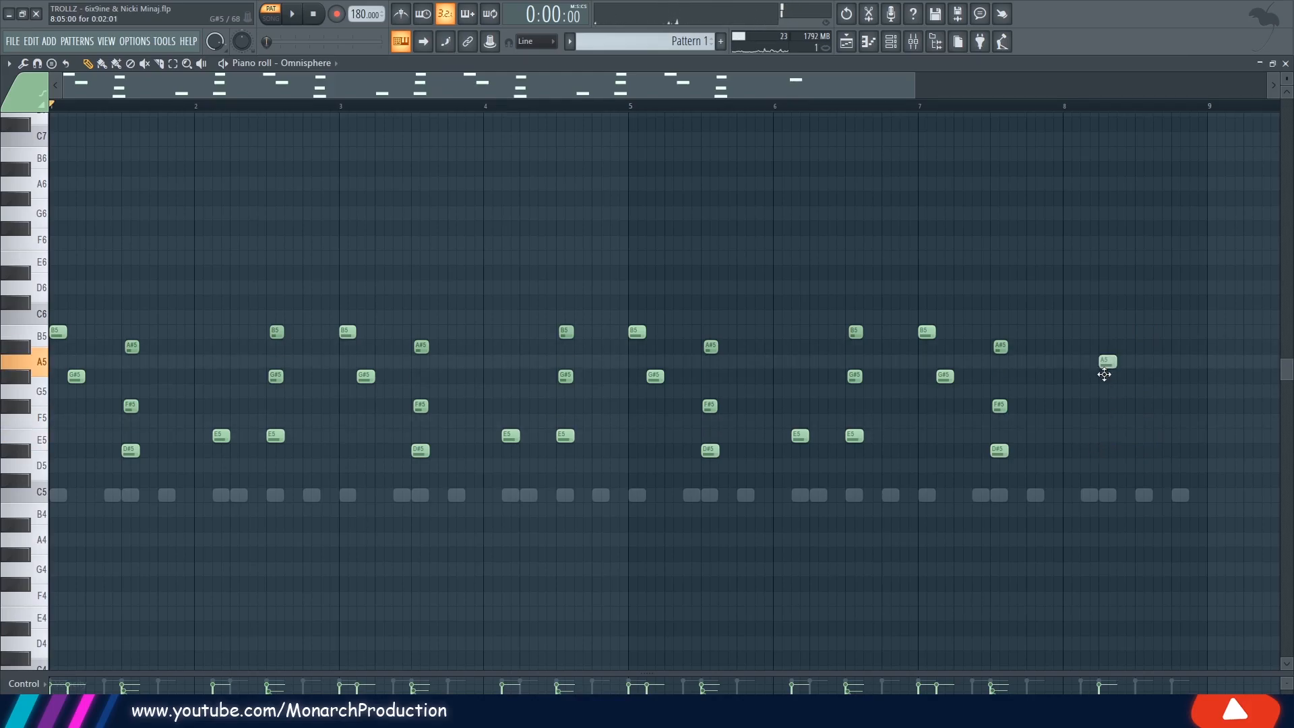
key(space)
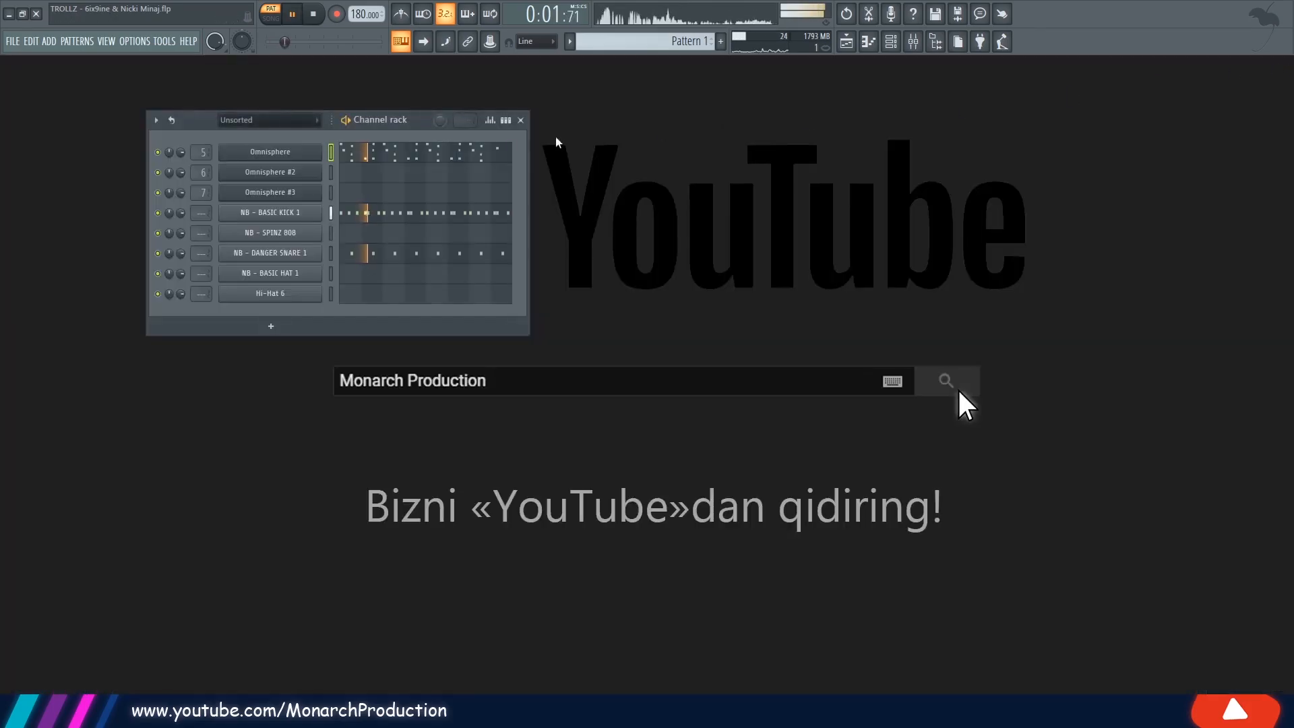
key(space)
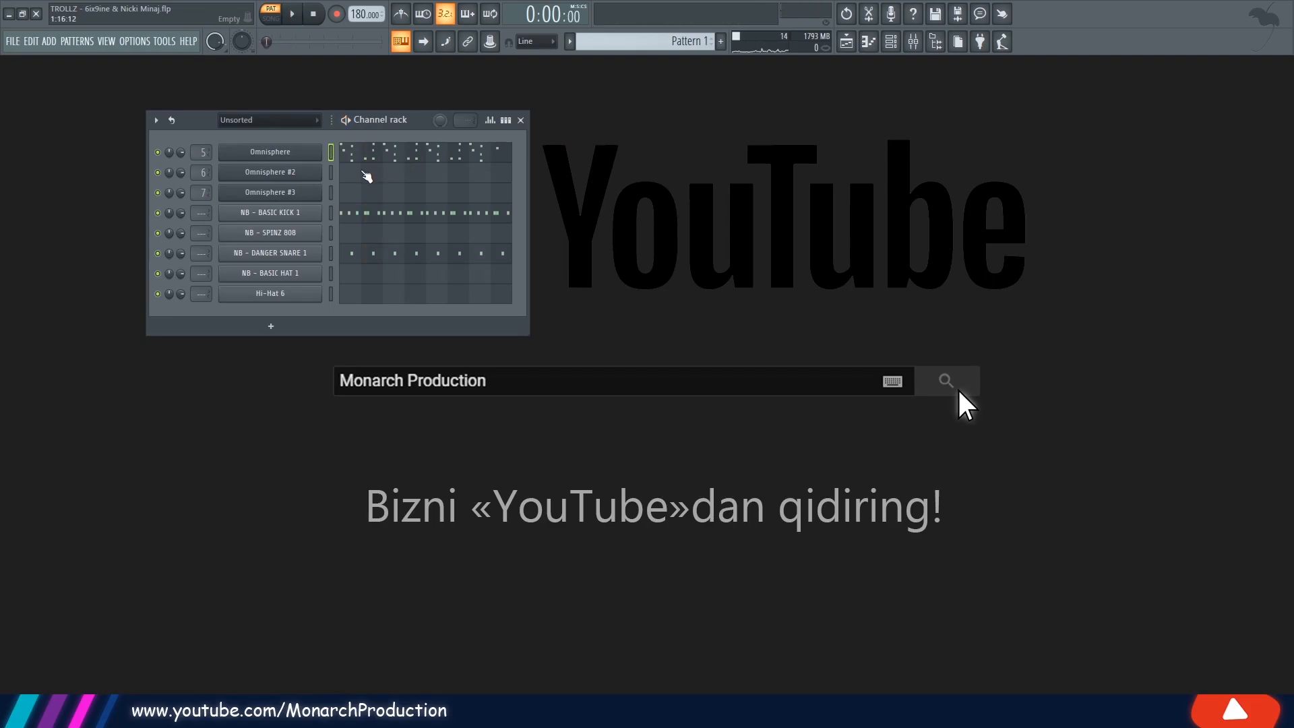
Build a half-bar chord of E5, G#5 and C#6 in the second half of bar 2 for Omnisphere #2
click(366, 176)
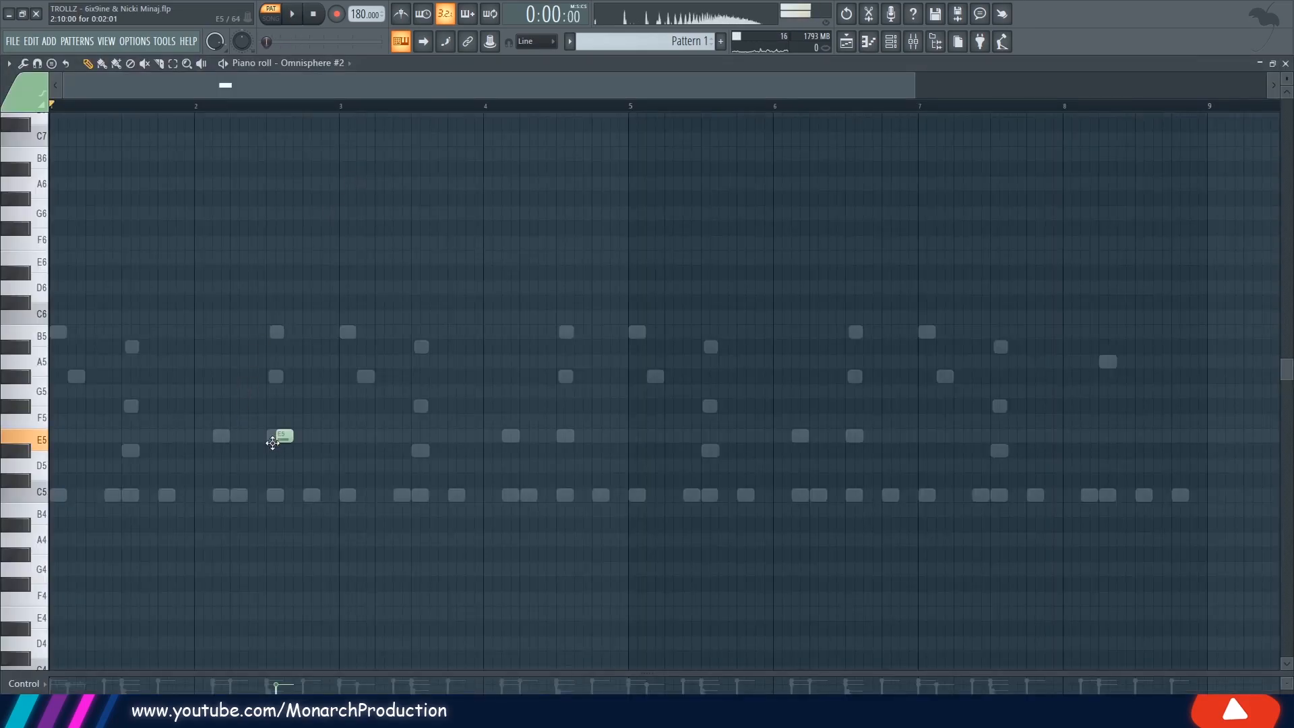
mouse_move(273, 443)
mouse_down()
mouse_move(270, 458)
mouse_move(276, 437)
mouse_up()
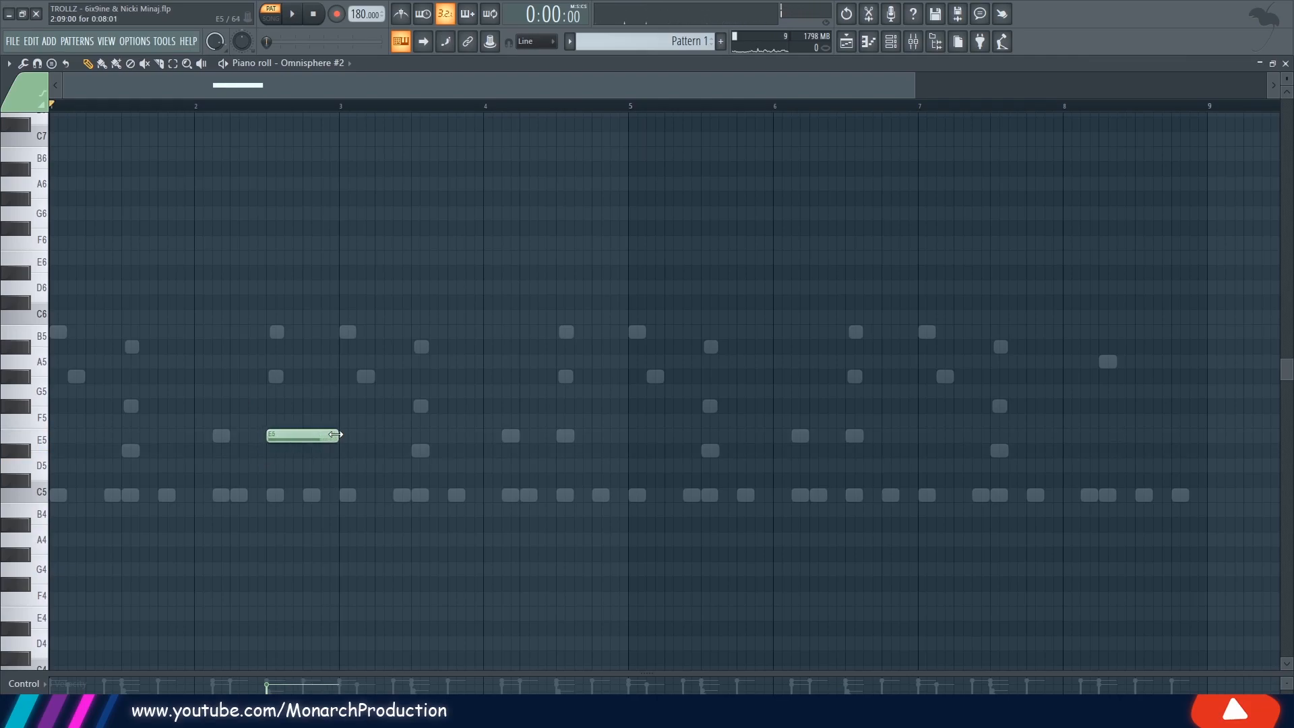
click(275, 378)
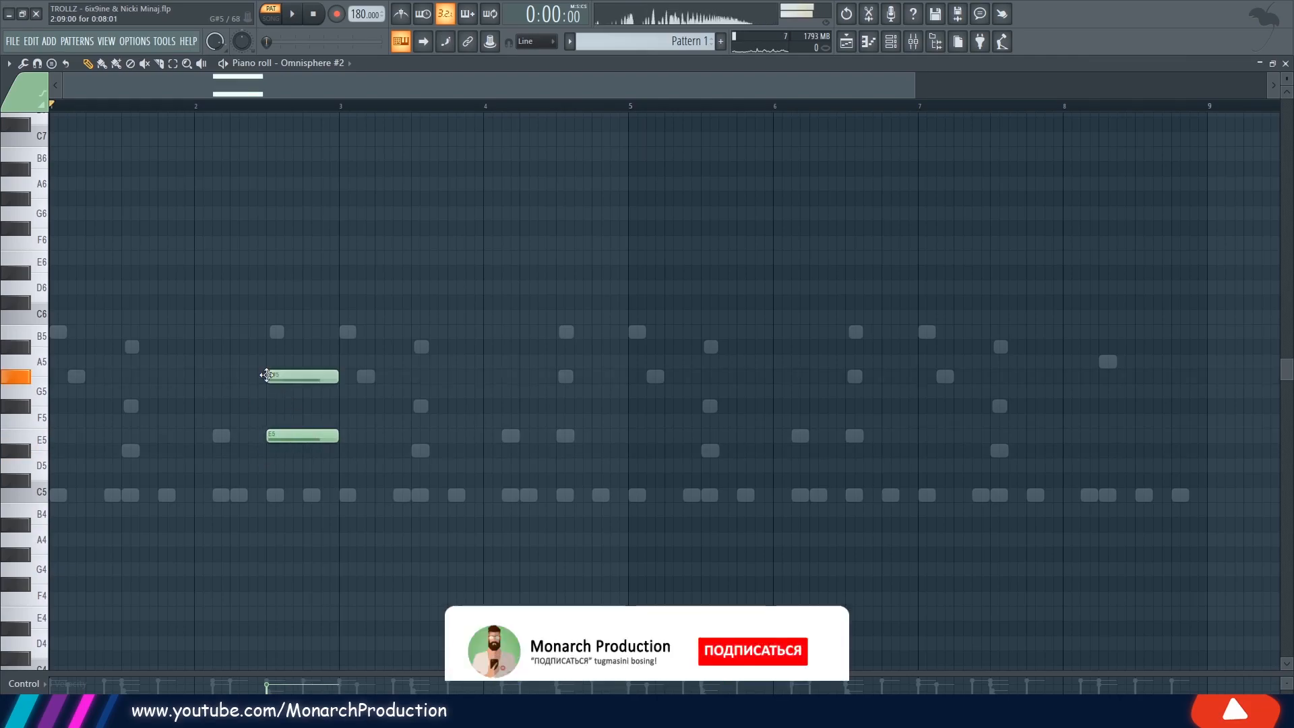
click(266, 304)
key(space)
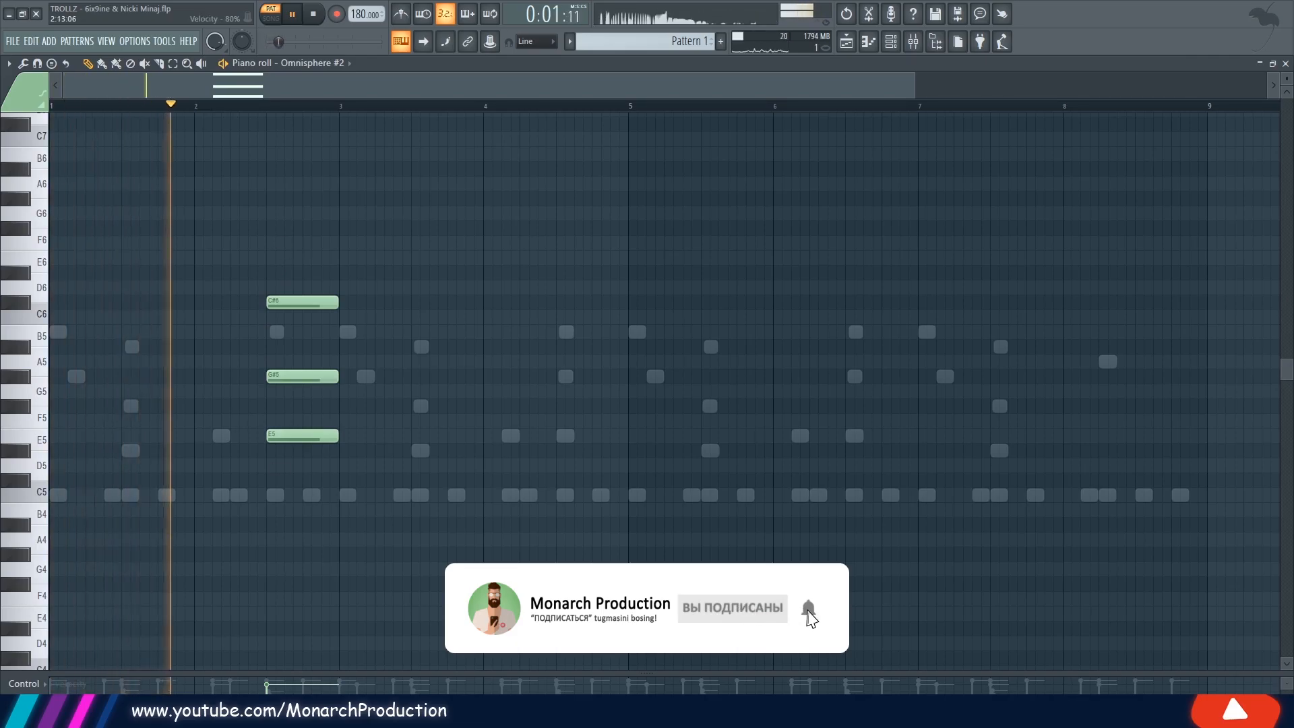
drag(352, 675, 269, 701)
Copy the bar 2 chord to the second half of bar 4 and add a G#6 note on top
drag(321, 258, 575, 437)
key(space)
key(space)
ctrl+click(547, 227)
click(559, 202)
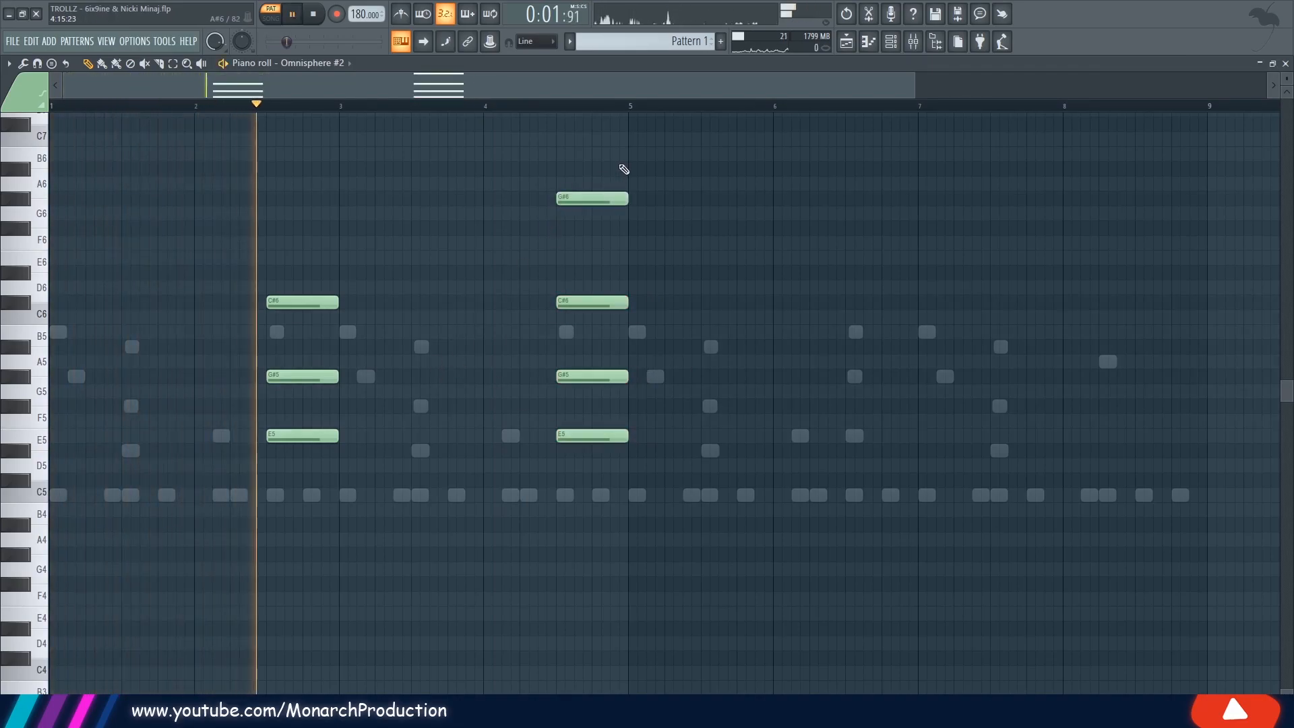
Copy the chords from bars 2 and 4 to the second halves of bars 6 and 8
drag(609, 163, 282, 544)
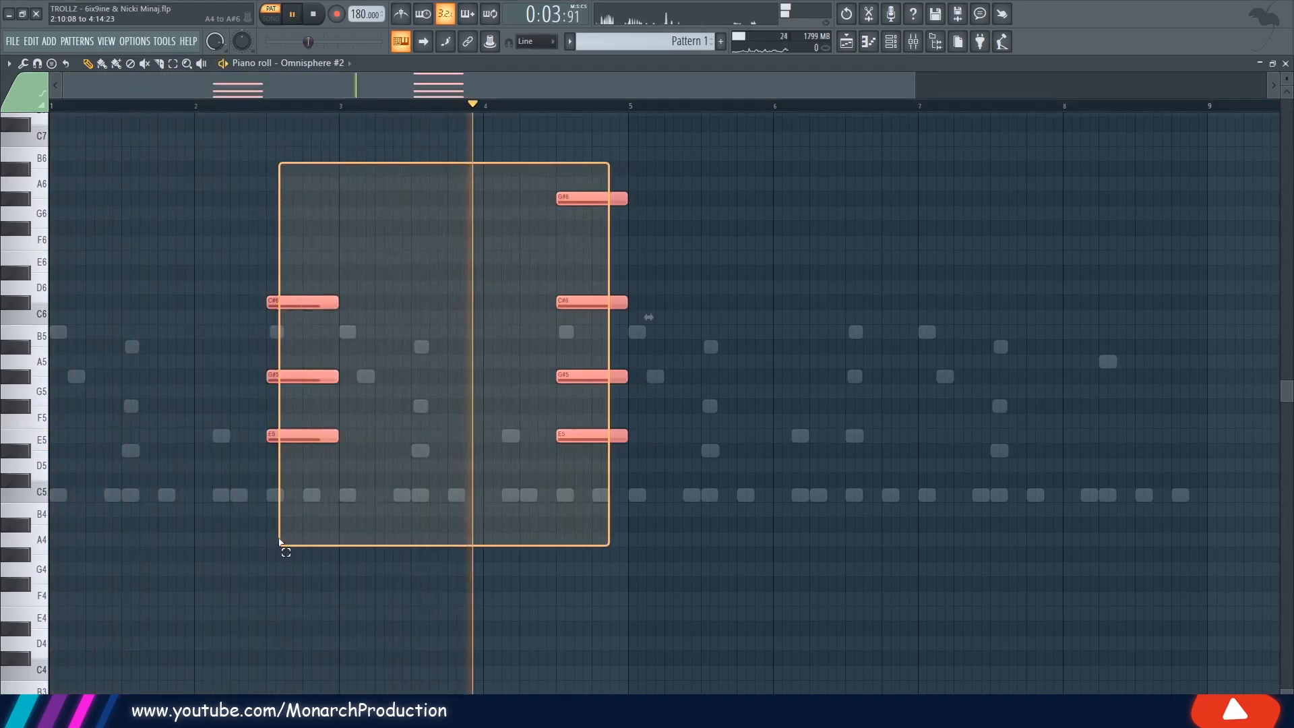
drag(303, 438, 882, 439)
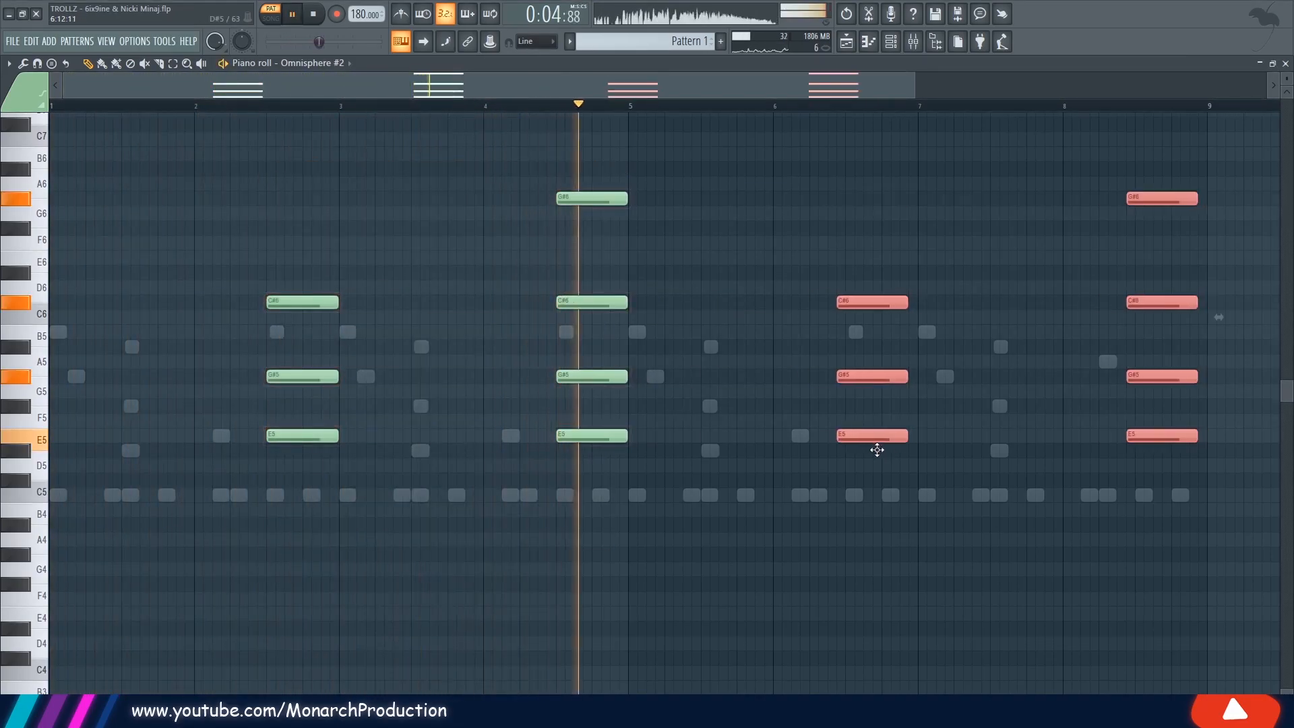
click(762, 451)
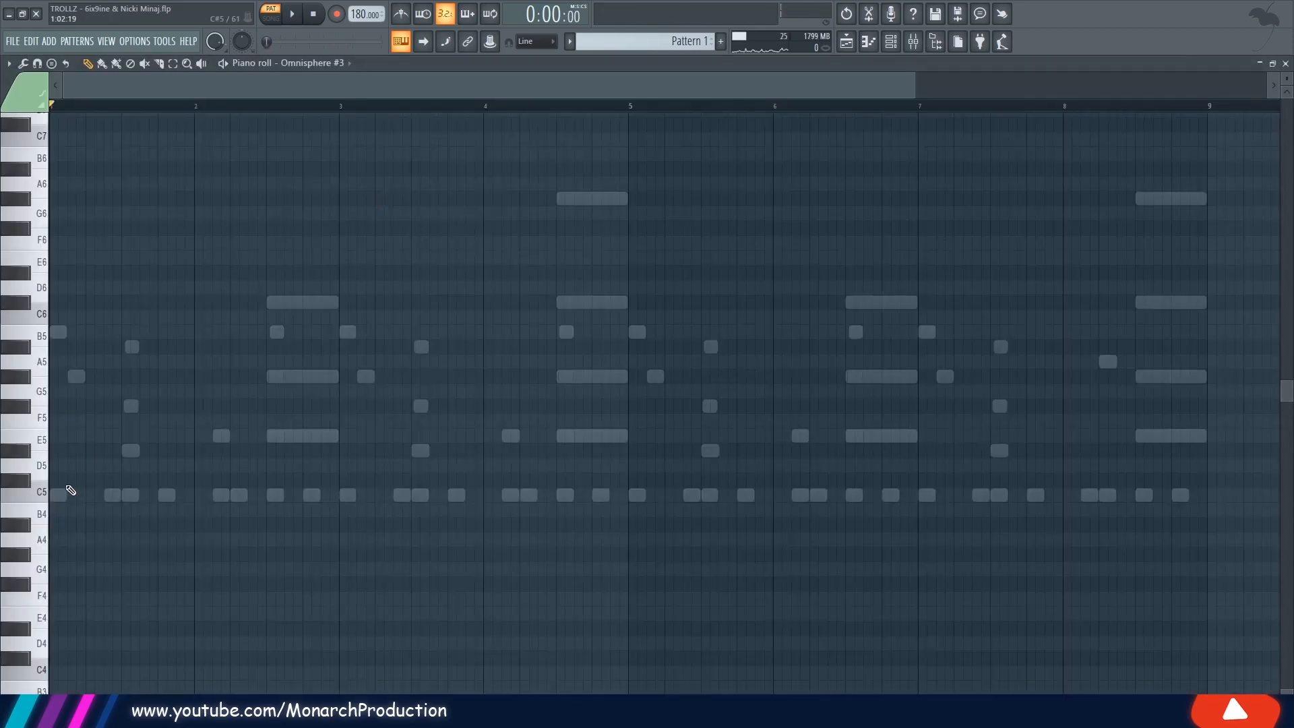
Build a two-bar chord of C#5, D#5, E5, G#5 and B5 at the start of the Omnisphere #3 pattern
mouse_move(68, 493)
mouse_down()
mouse_move(101, 496)
mouse_move(97, 479)
mouse_move(332, 474)
mouse_up()
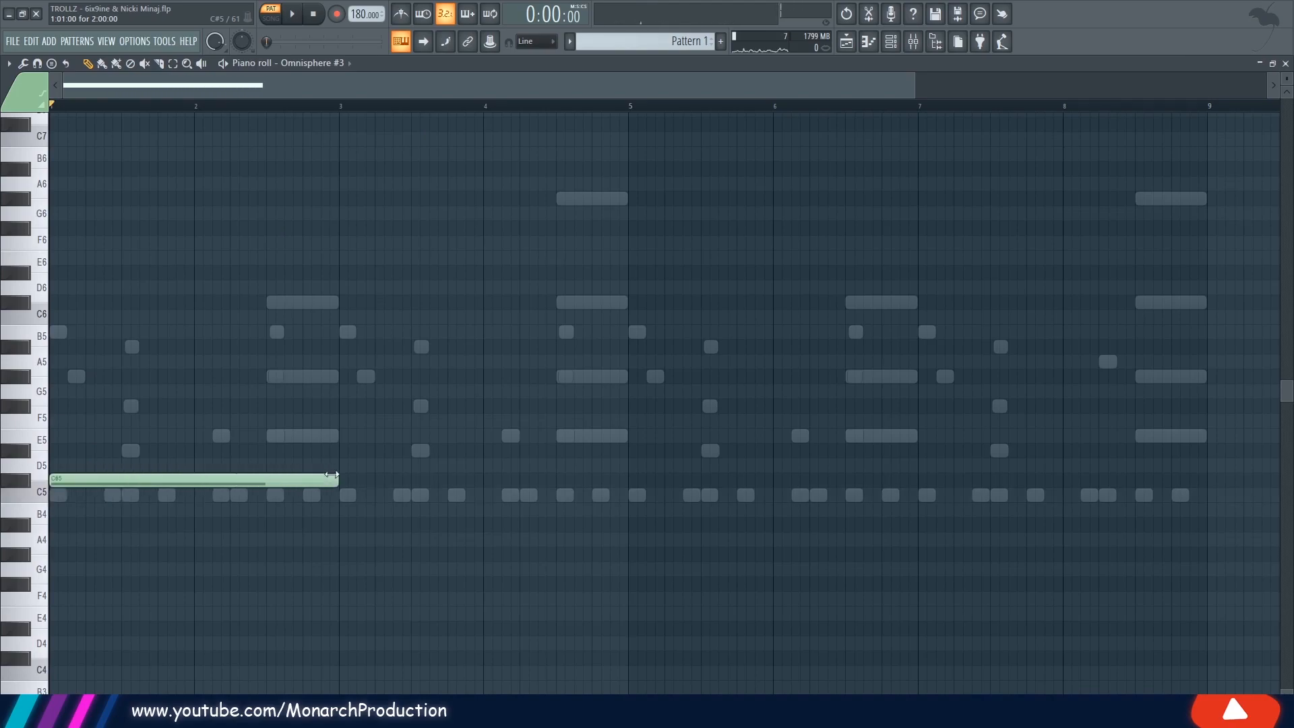
click(57, 449)
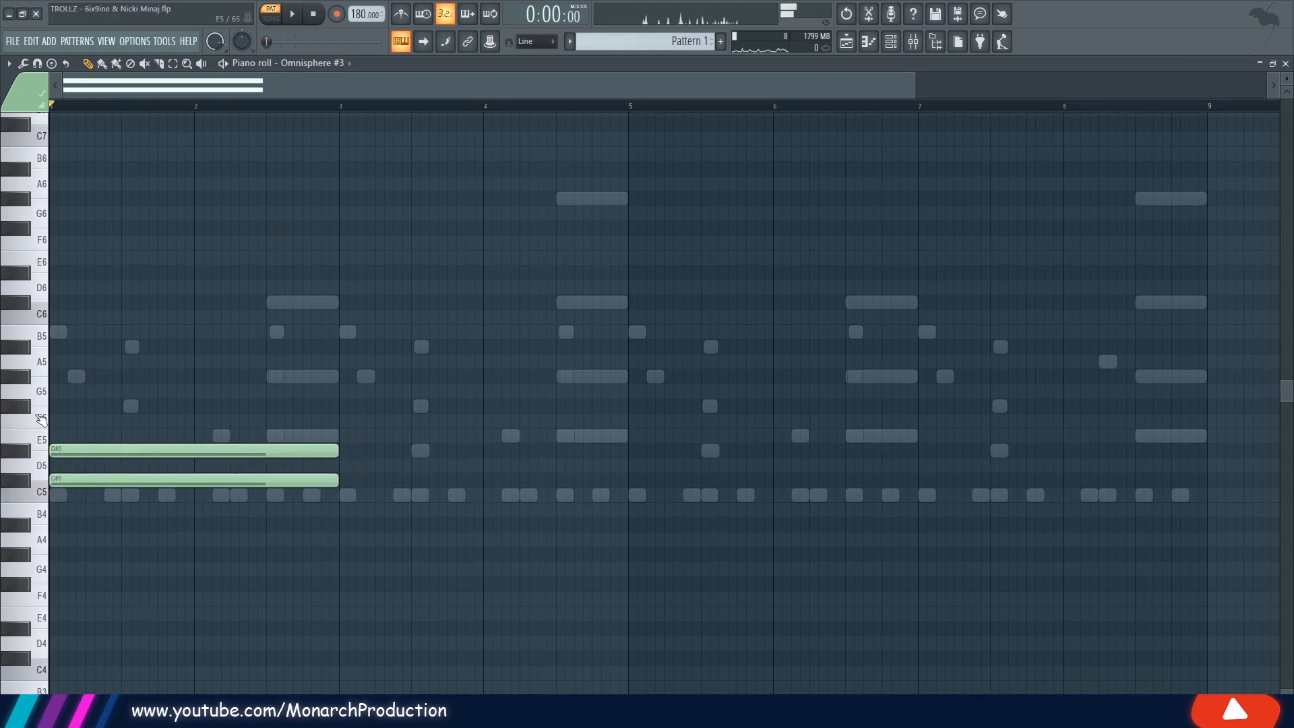
click(99, 435)
click(56, 376)
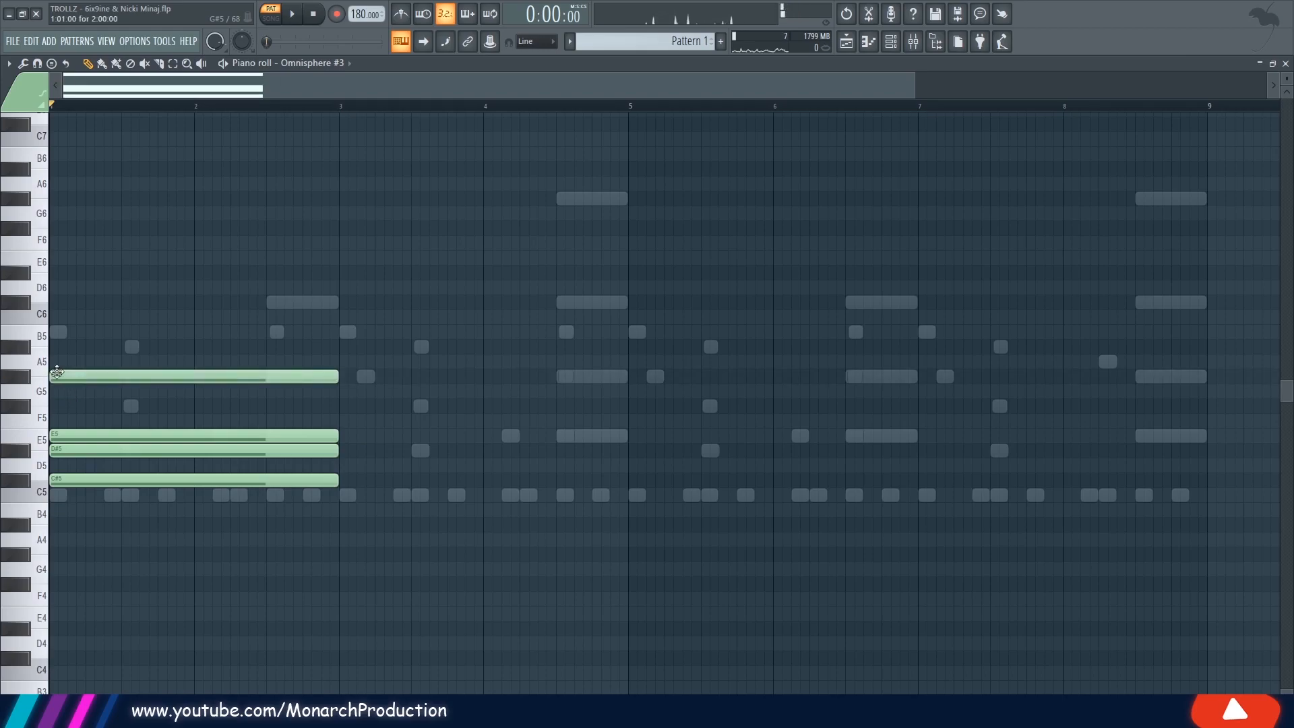
drag(108, 348, 108, 332)
drag(142, 269, 96, 507)
click(81, 406)
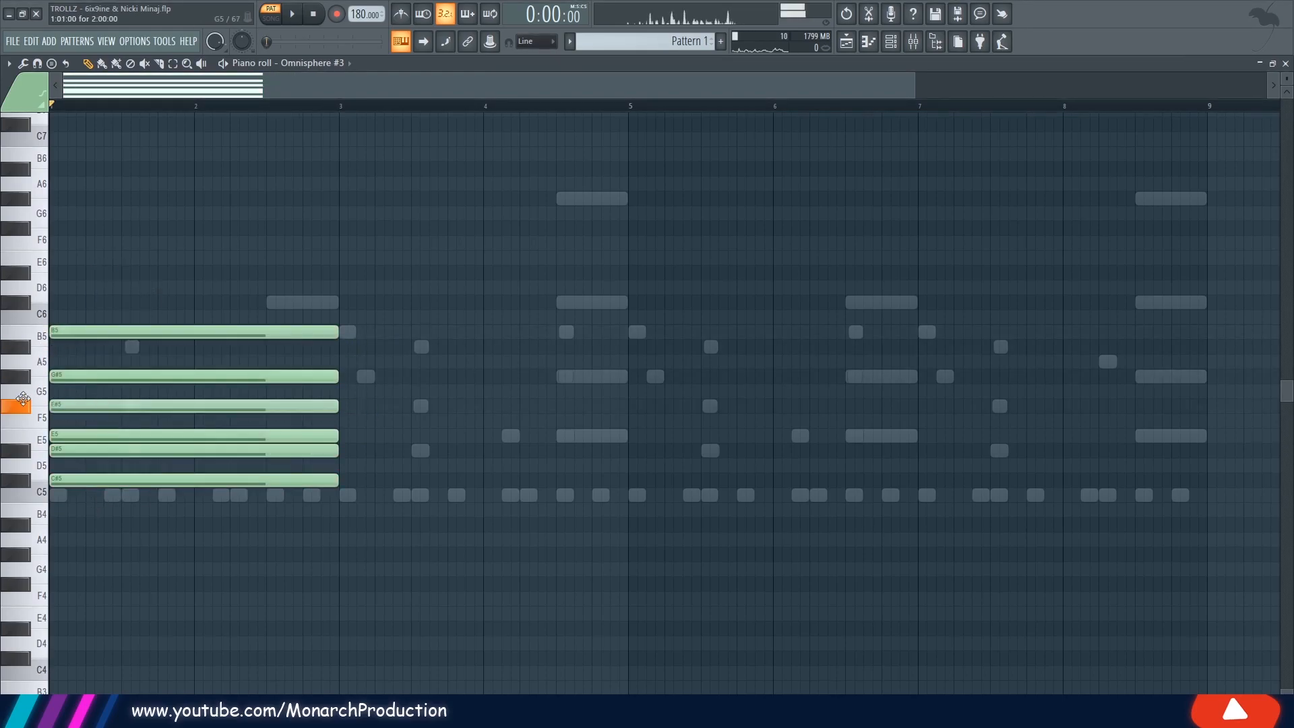
right_click(102, 405)
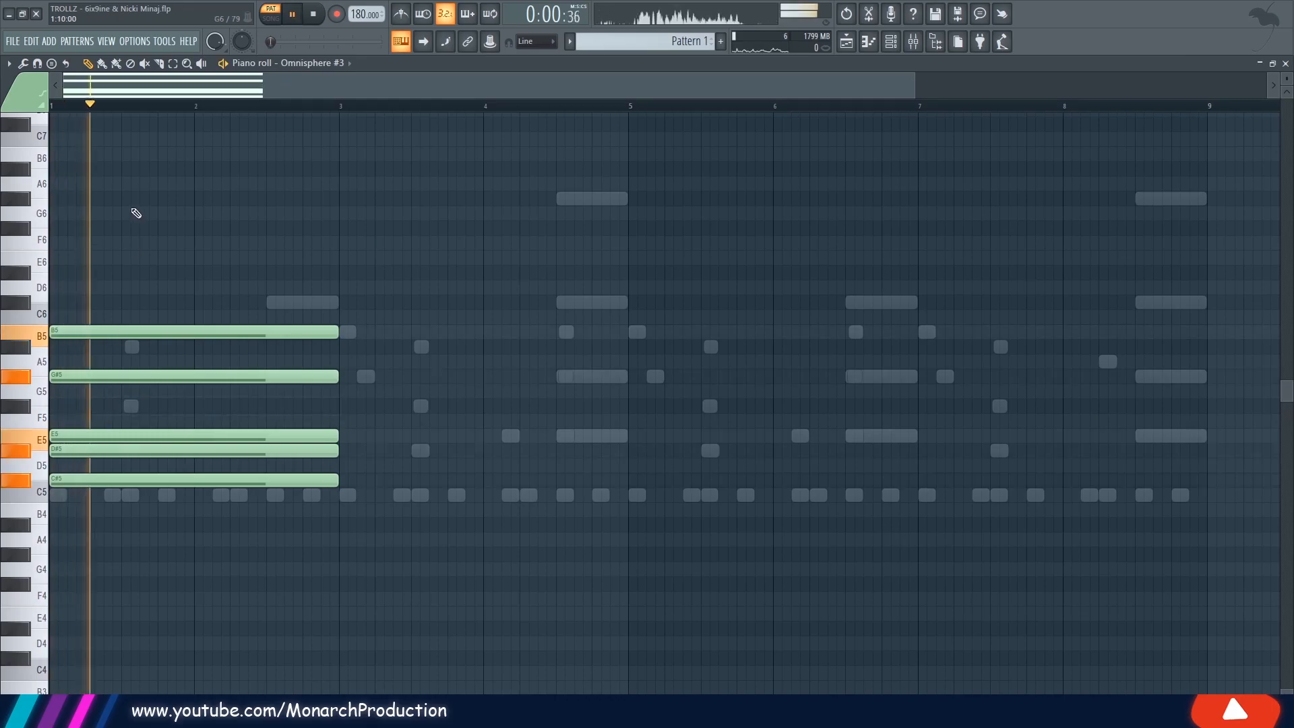
Duplicate the two-bar Omnisphere #3 chord until it fills all eight bars, and audition the pattern
drag(134, 217, 89, 543)
key(ctrl+b)
drag(136, 269, 534, 491)
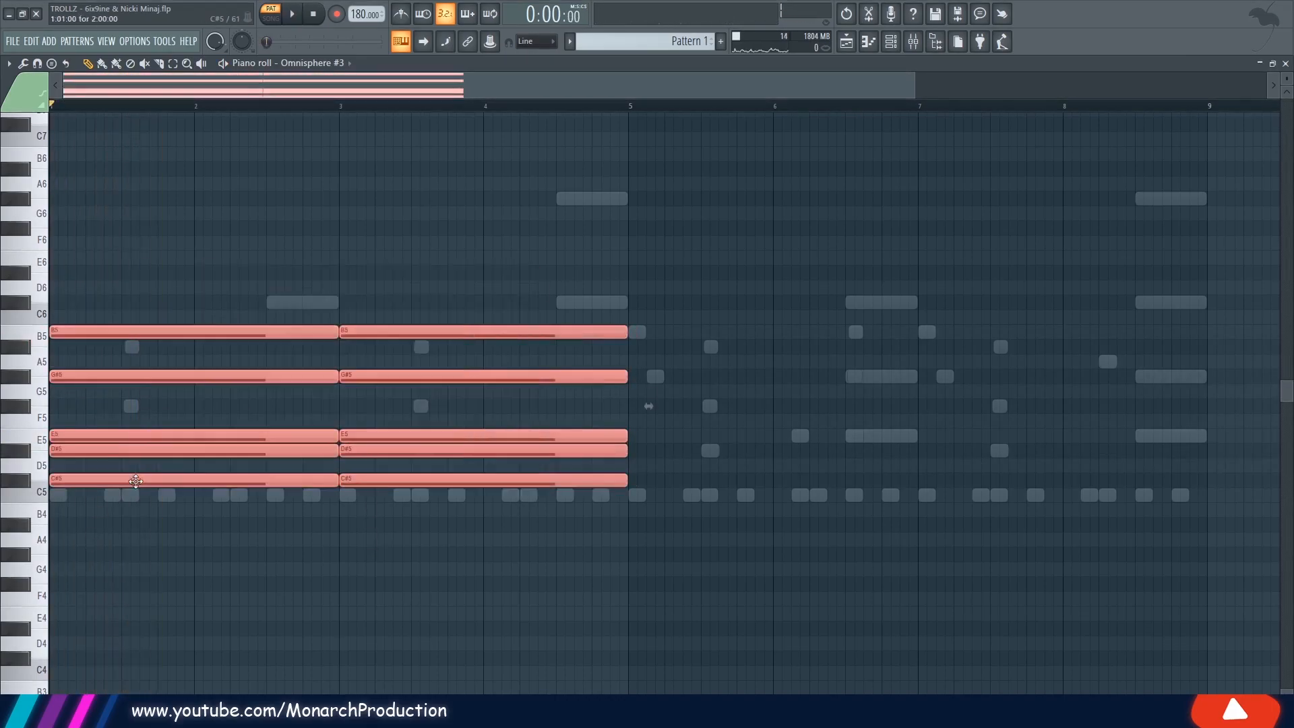
key(ctrl+b)
key(ctrl+d)
key(space)
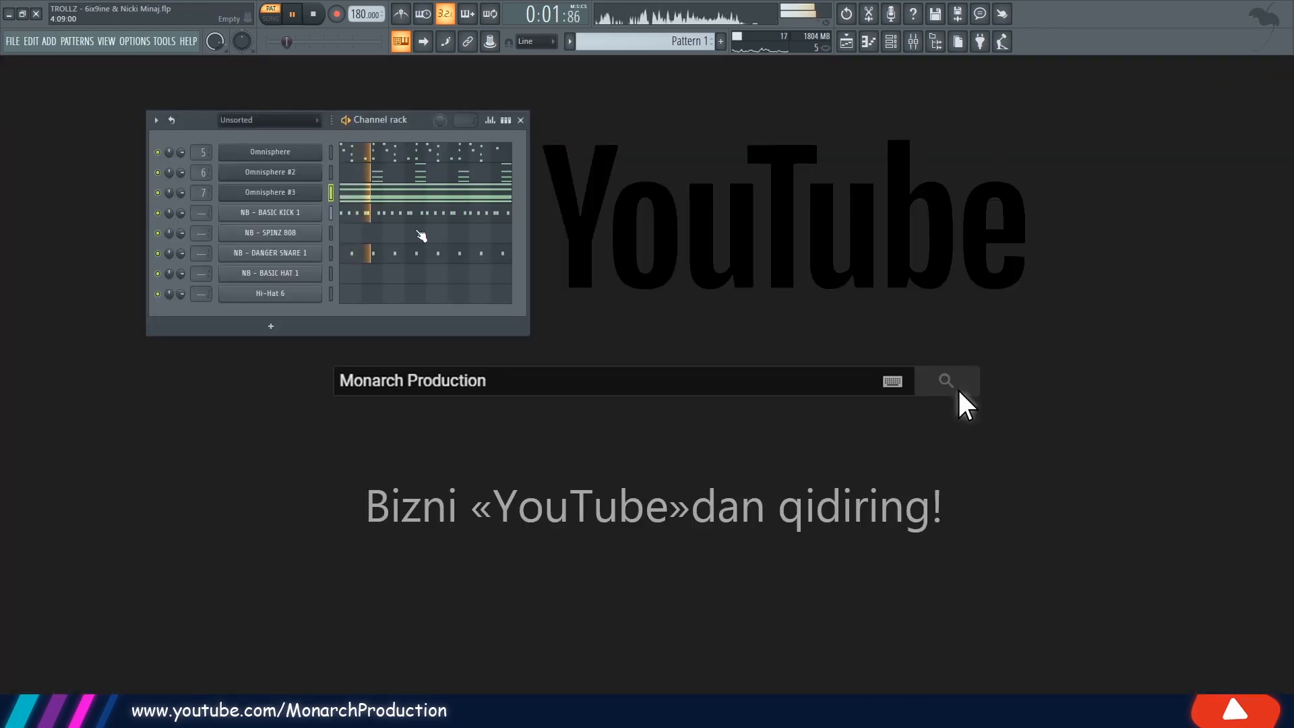
key(space)
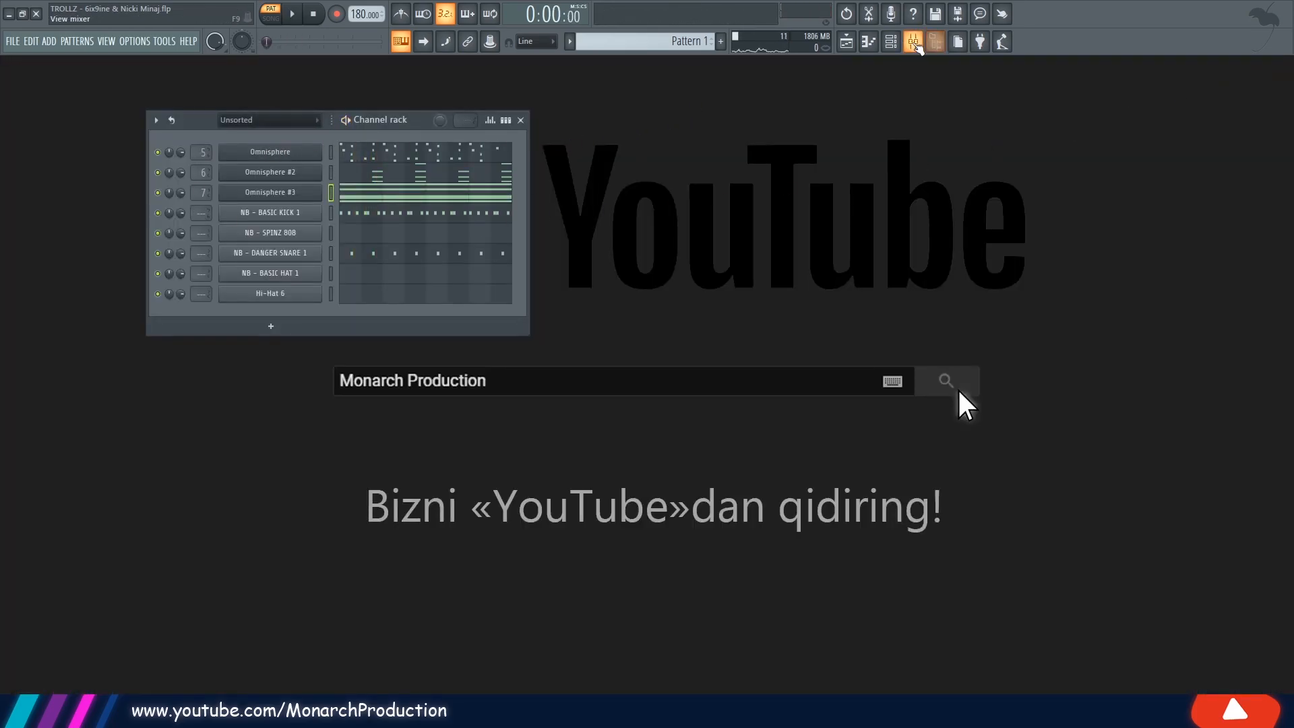
Display the mixer beside the channel rack, then solo the Omnisphere channel and audition its melody
click(915, 44)
click(430, 259)
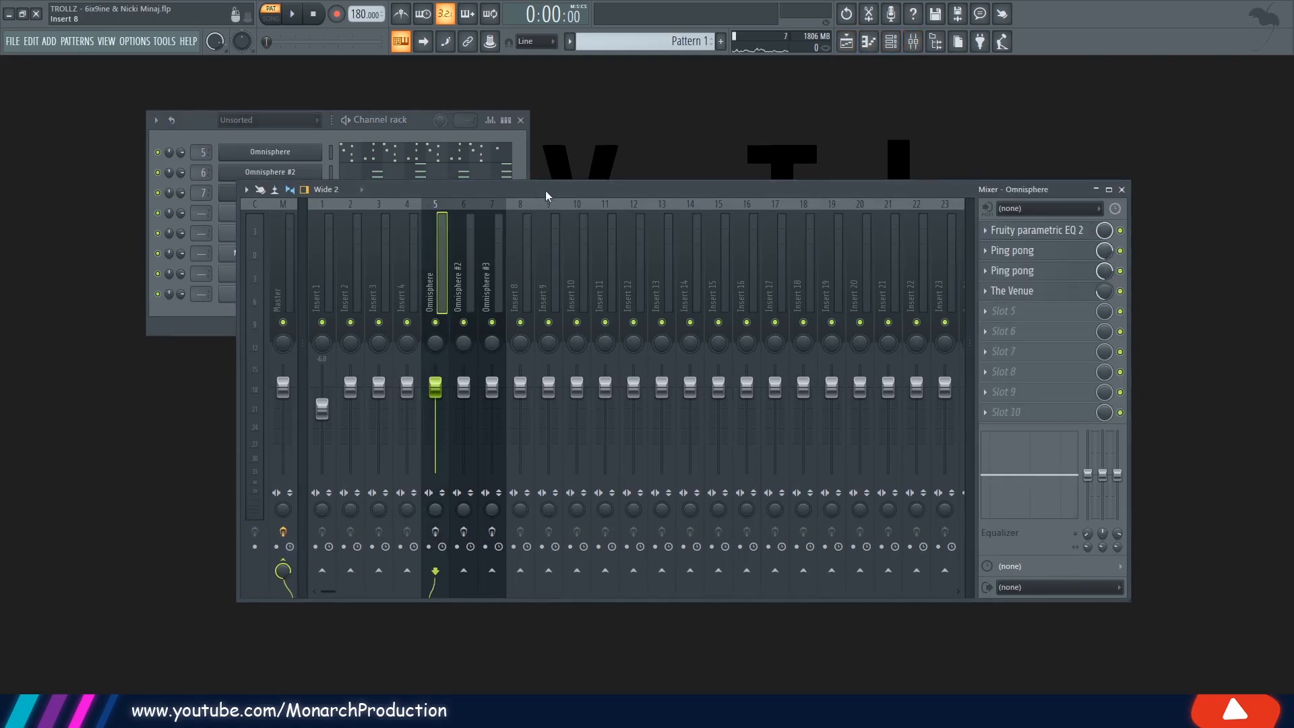
drag(546, 194, 664, 196)
click(160, 173)
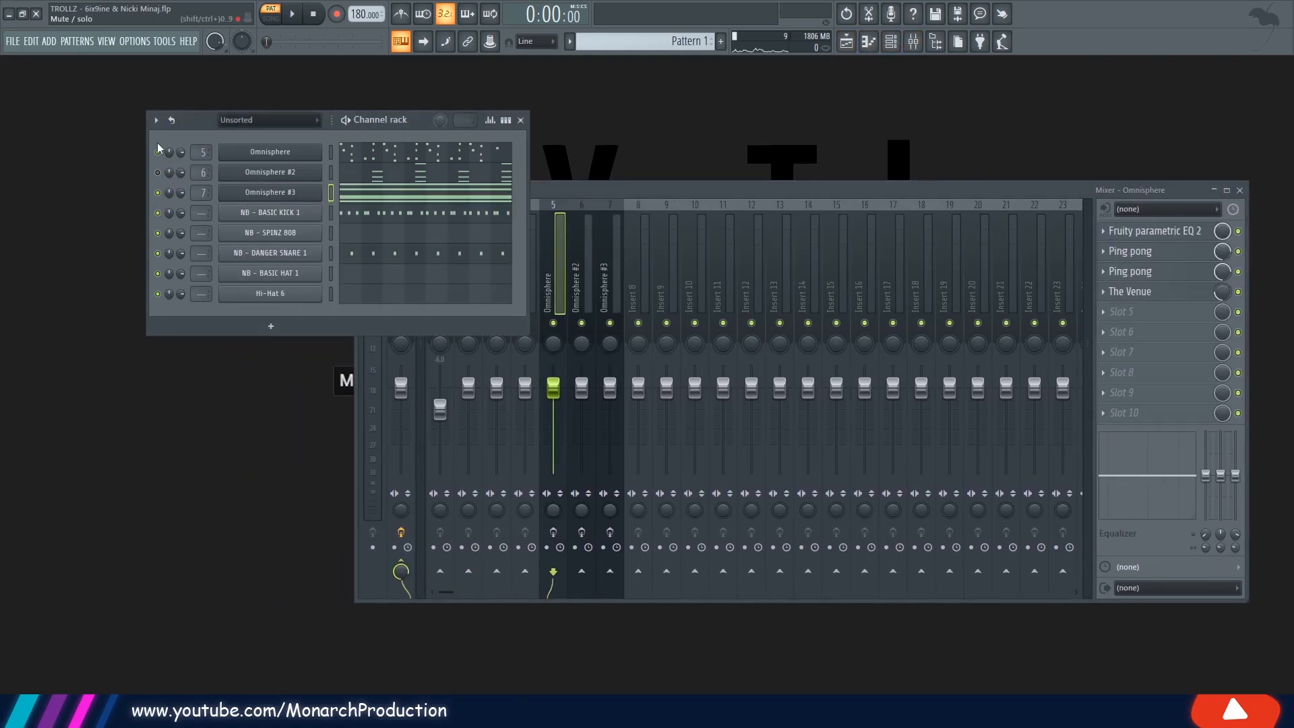
right_click(156, 155)
click(177, 165)
key(space)
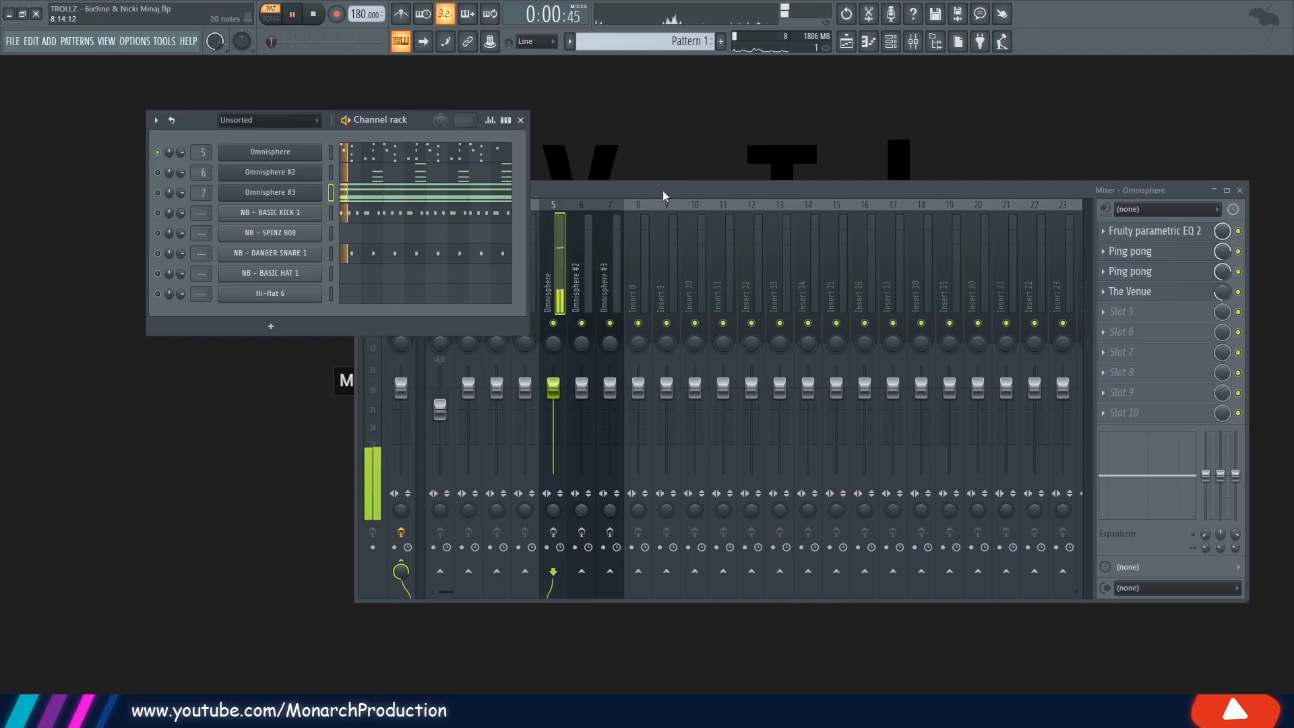
click(655, 193)
key(space)
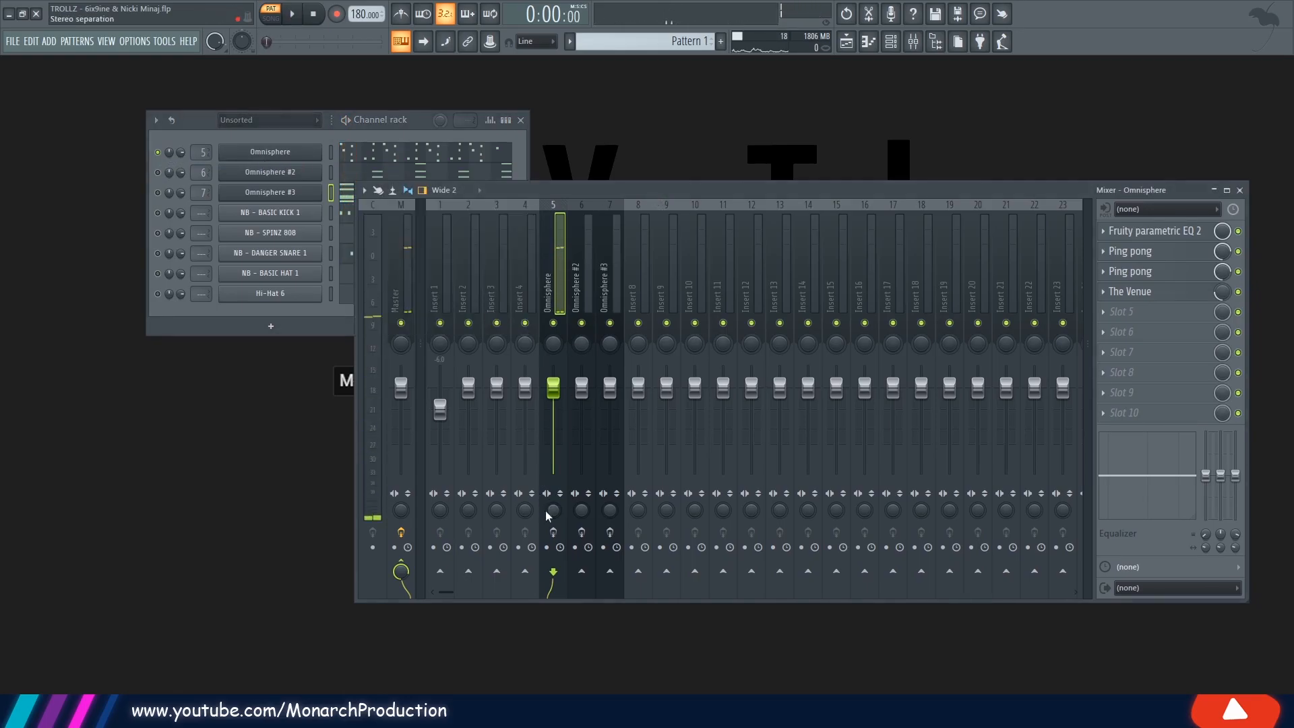
Inspect Fruity parametric EQ 2 on the Omnisphere mixer track and compare the melody with the EQ on and bypassed
click(1195, 233)
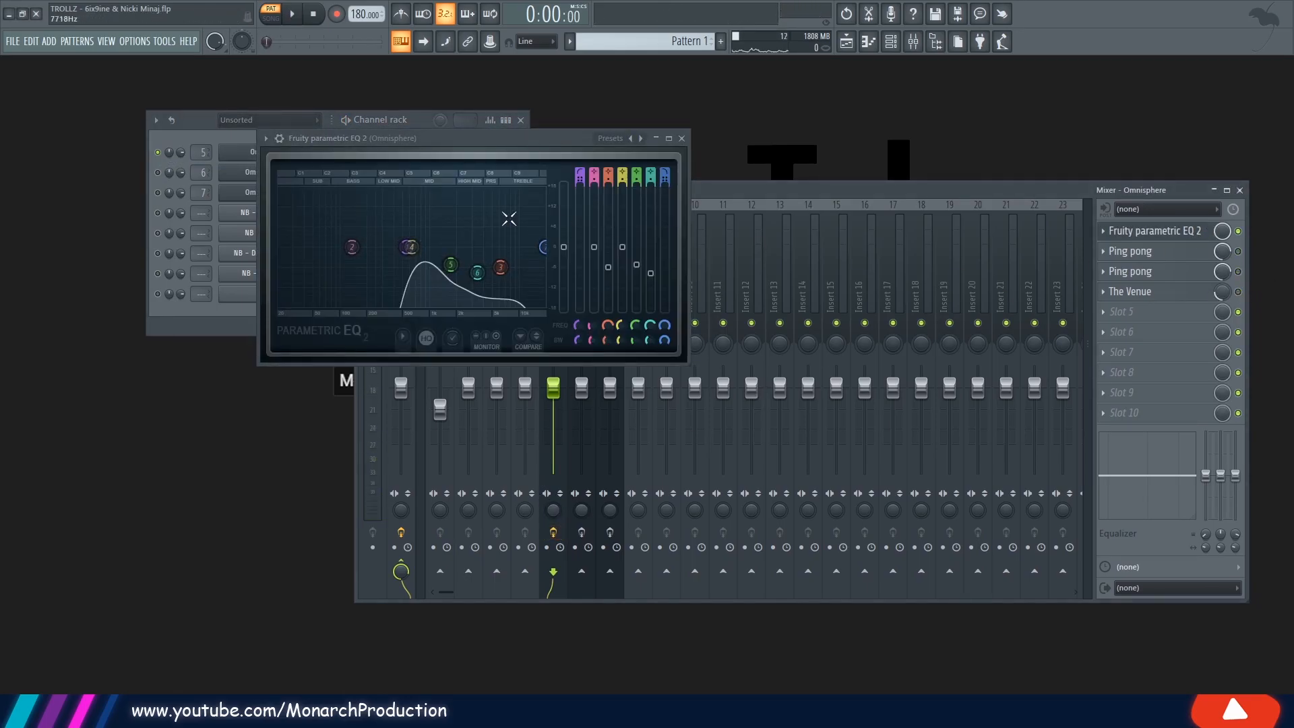
key(space)
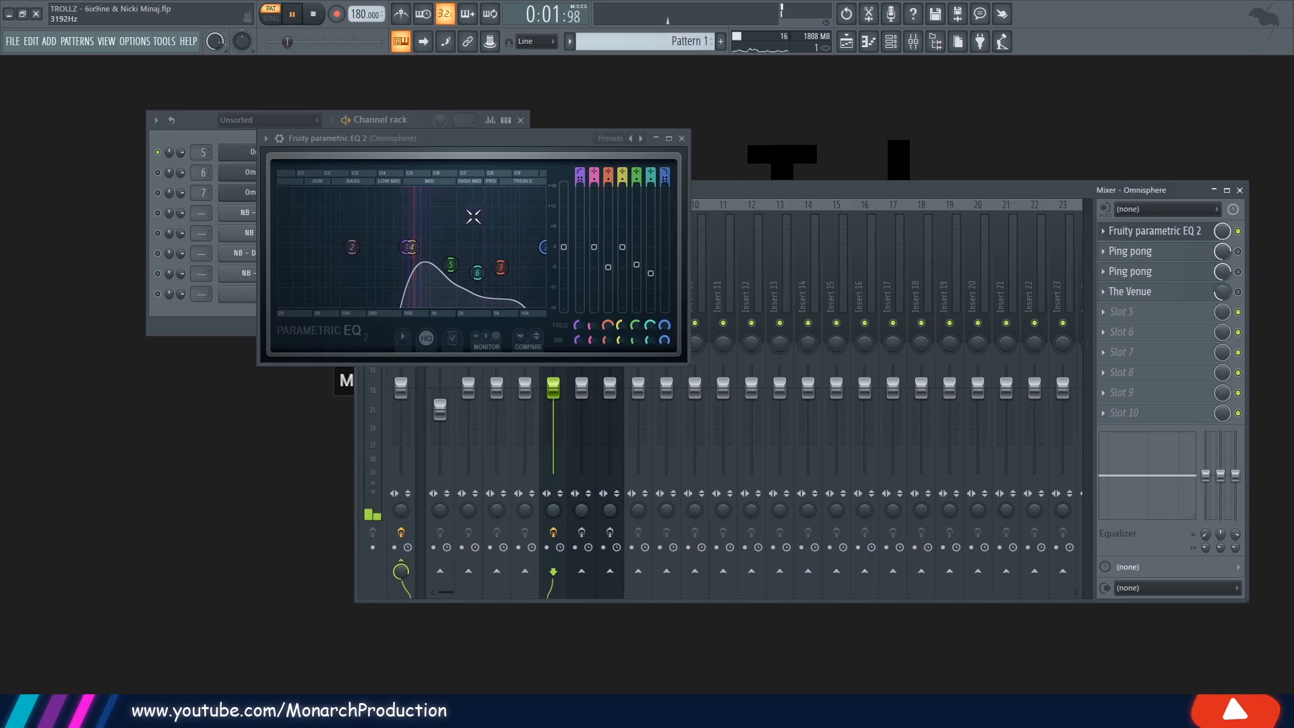
click(1239, 231)
key(space)
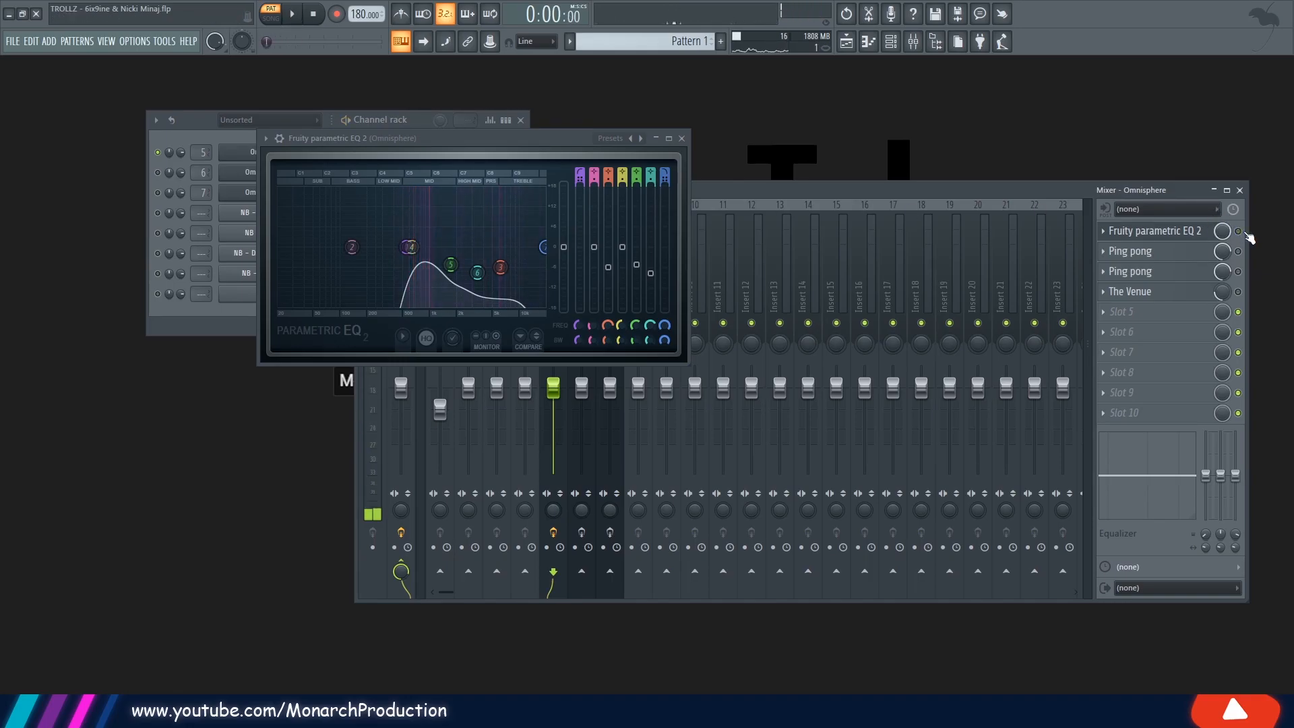
click(685, 139)
Enable both Ping pong delays on the Omnisphere mixer track and review their settings while auditioning the melody
click(1220, 253)
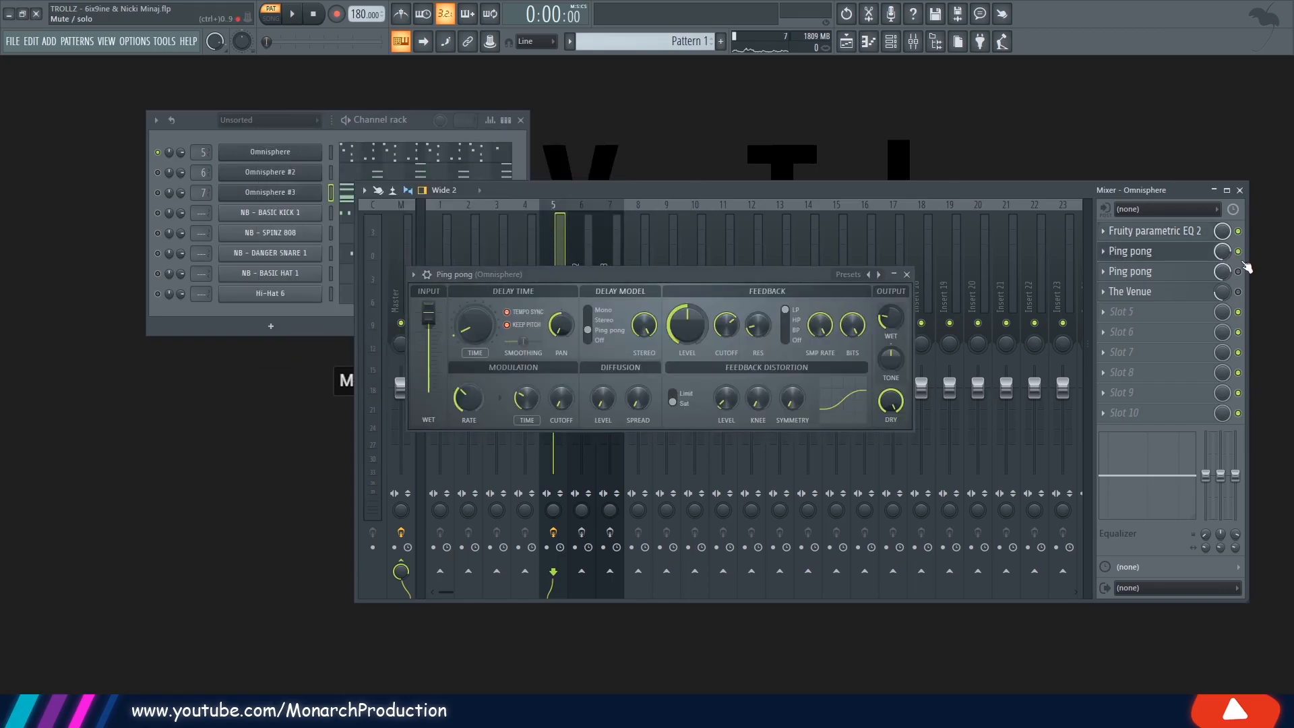
click(1180, 275)
key(space)
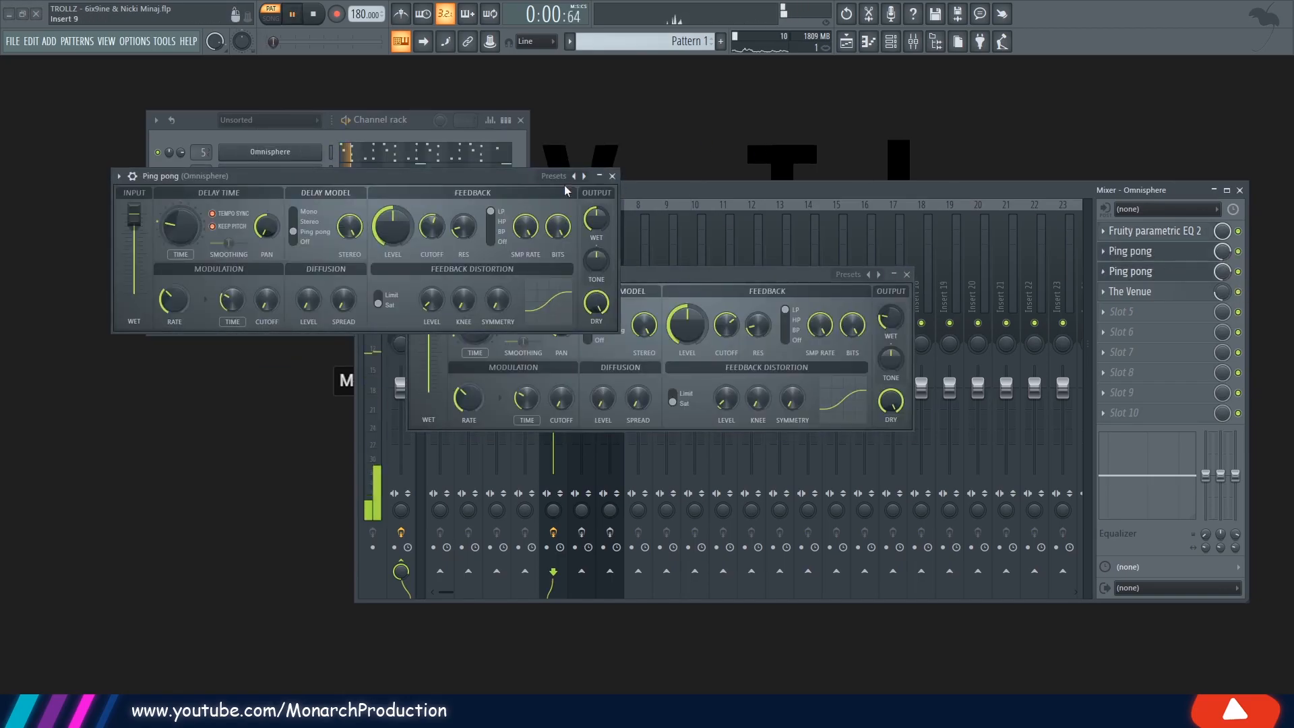
click(614, 176)
click(906, 274)
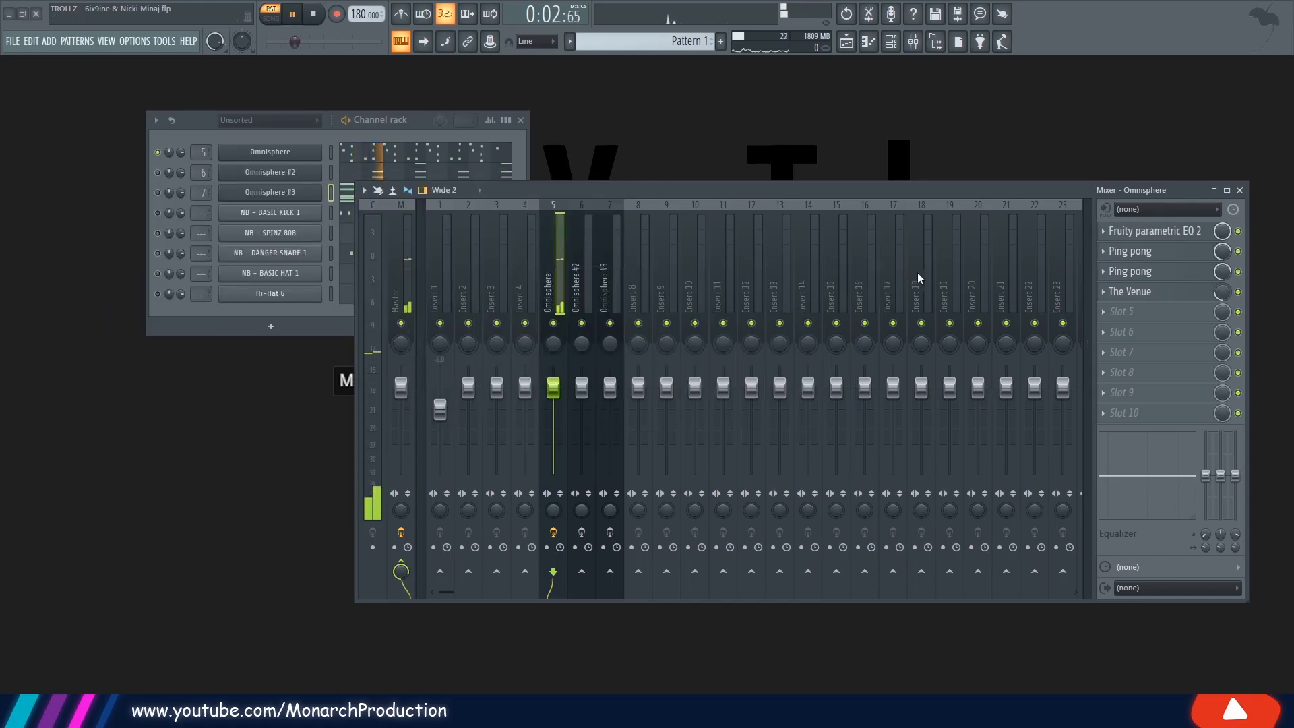
key(space)
Inspect The Venue reverb settings on the Omnisphere mixer track and audition the melody with its full effects chain
click(1146, 292)
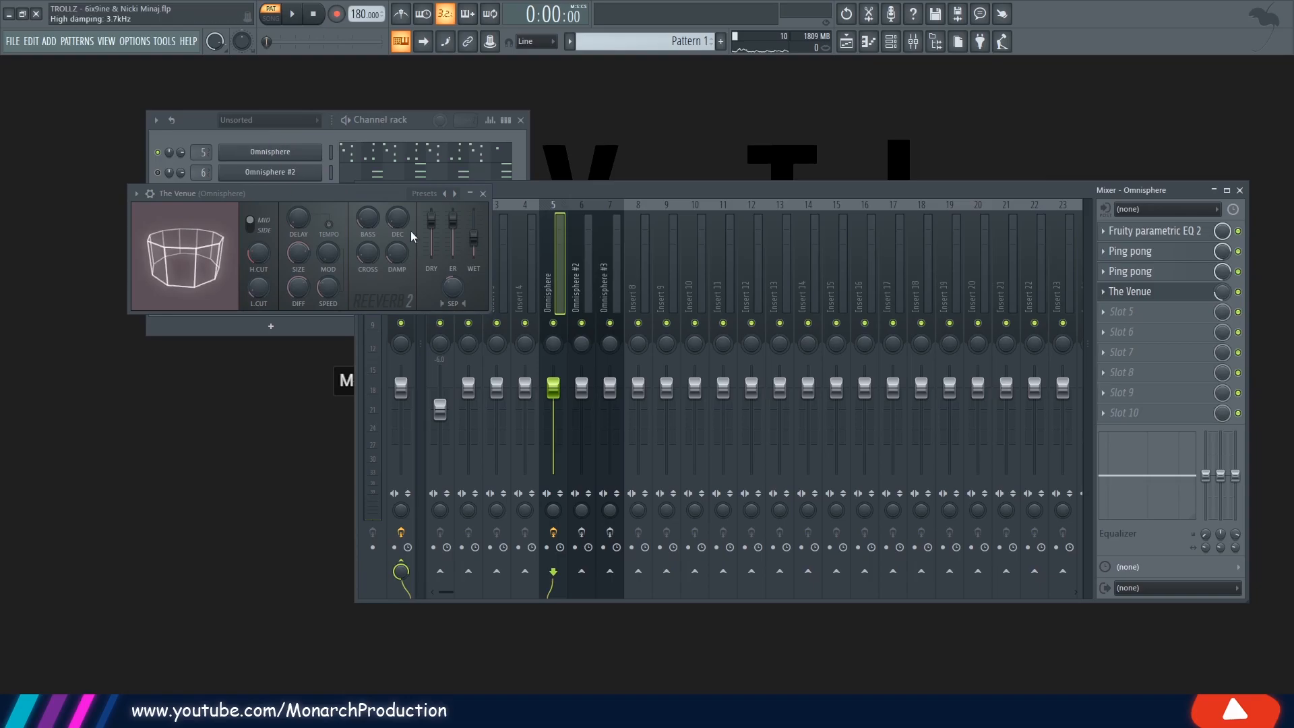
click(483, 194)
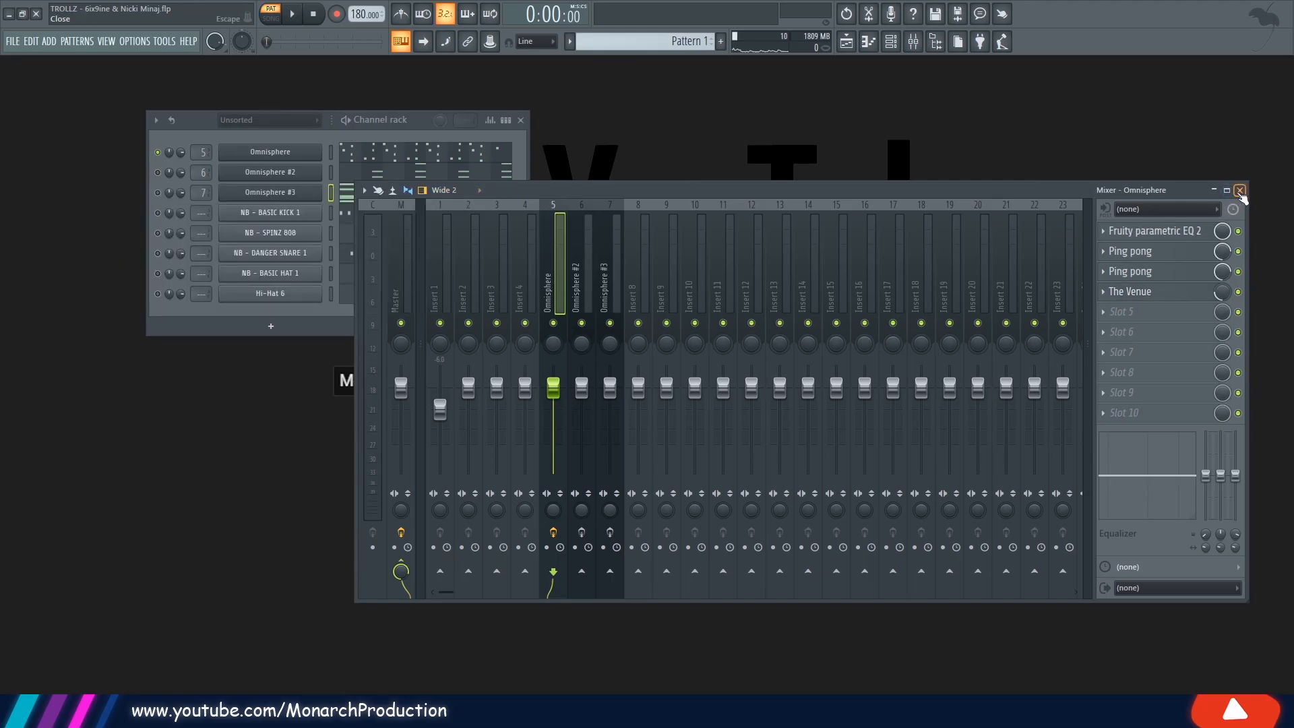
key(space)
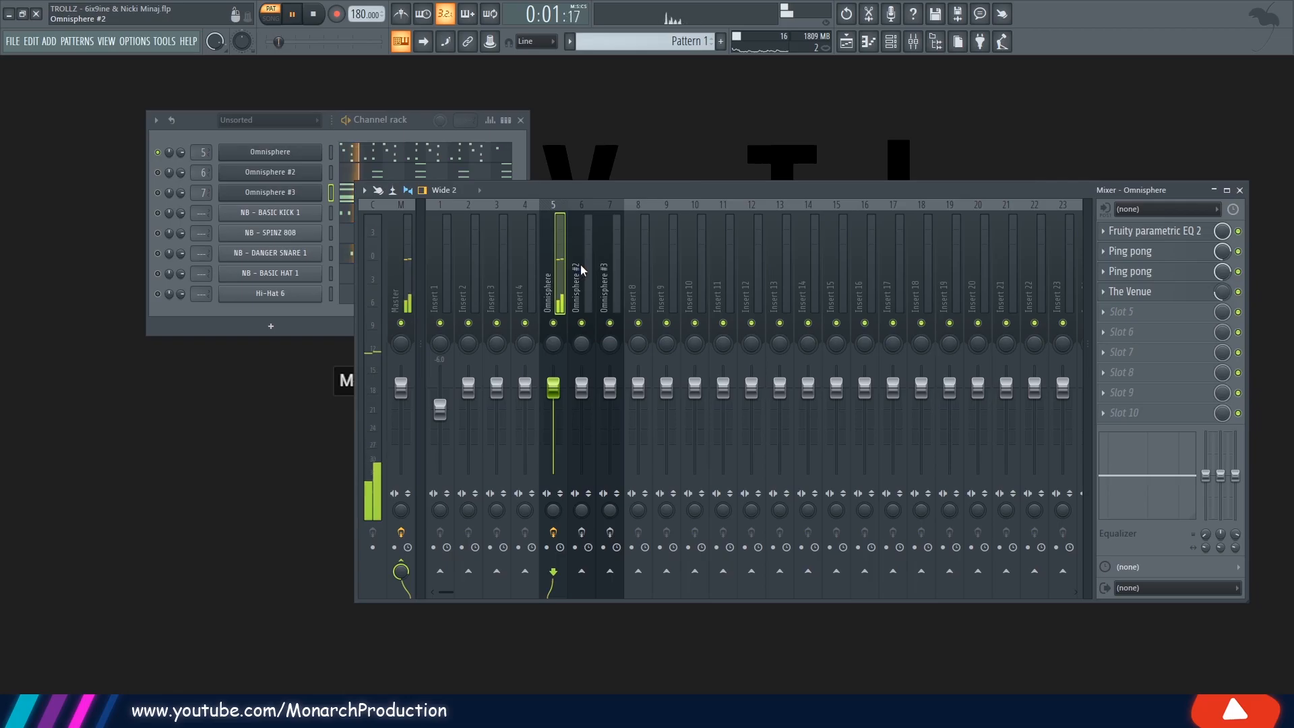
key(space)
Unmute the Omnisphere #2 channel and audition it with its mixer track selected
click(158, 172)
key(space)
click(584, 276)
key(space)
Inspect Fruity parametric EQ 2 on the Omnisphere #2 mixer track and enable that track's effects during audition
click(1193, 231)
key(space)
click(768, 184)
key(space)
click(580, 533)
key(space)
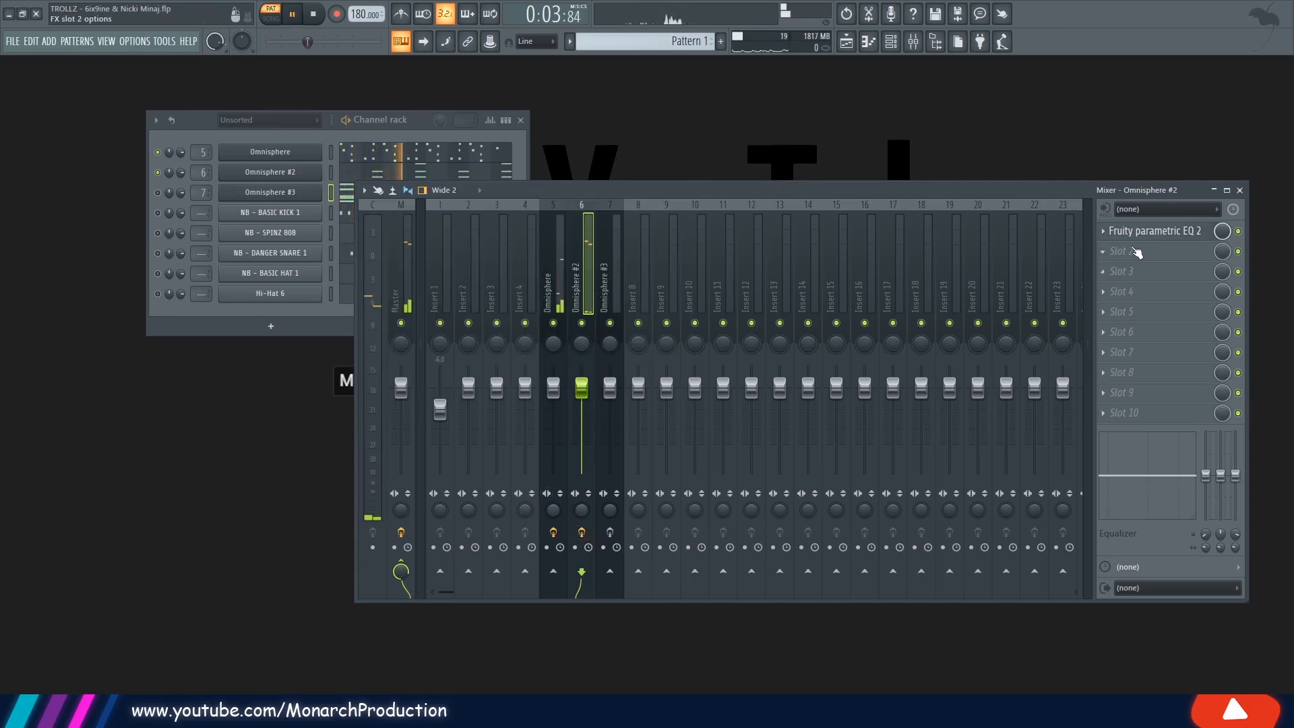
Unmute Omnisphere #3 with its mixer track effects enabled, and review its Fruity parametric EQ 2 during playback
click(187, 206)
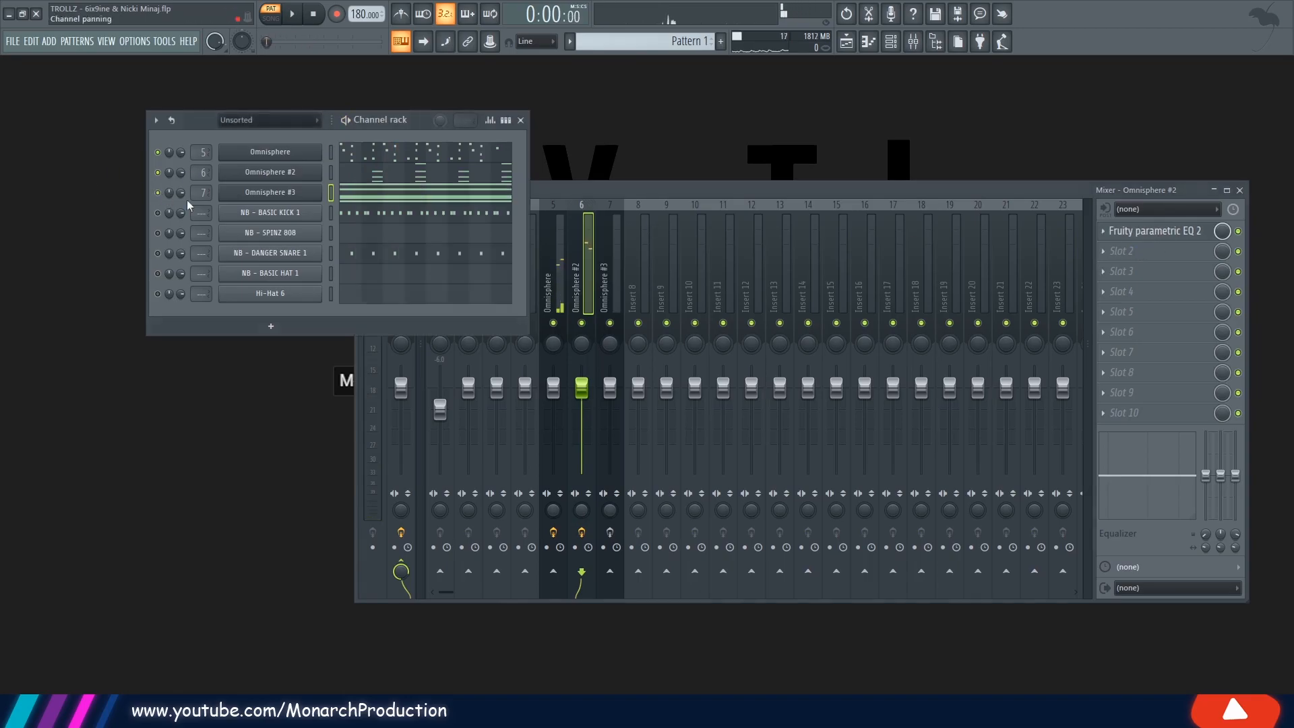
click(609, 273)
key(space)
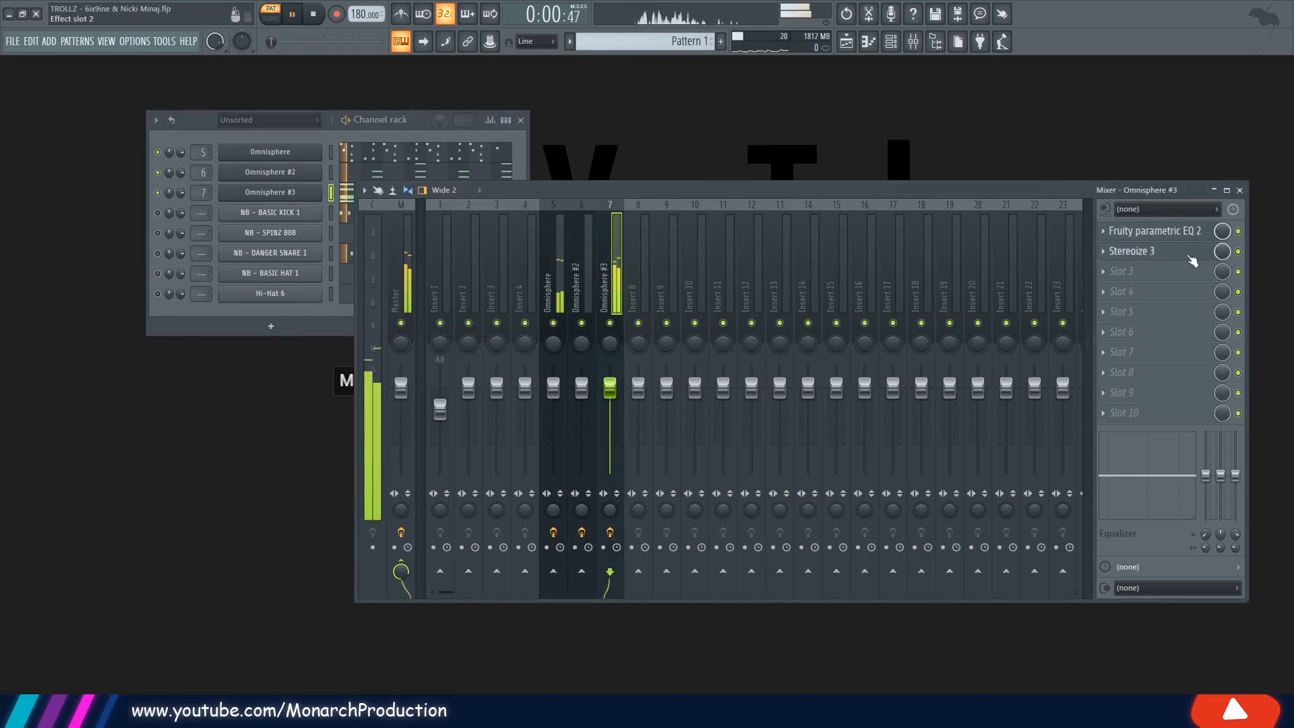
click(1169, 239)
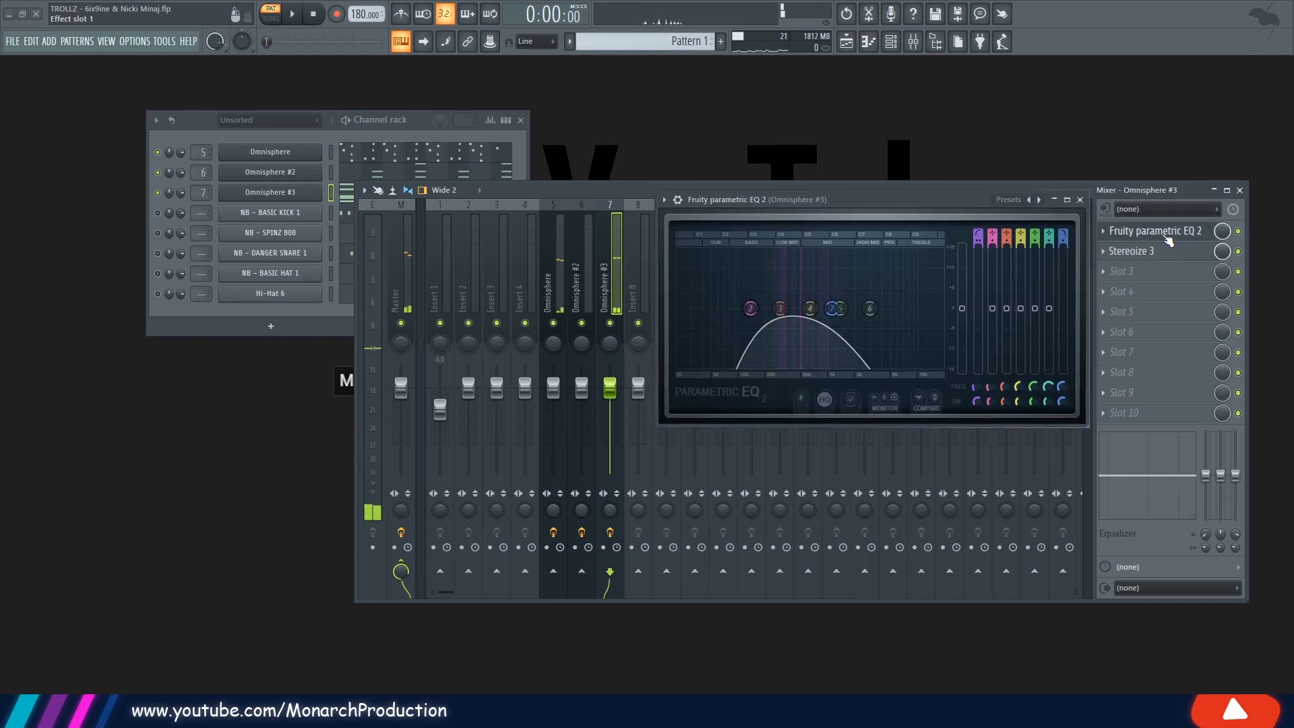
key(space)
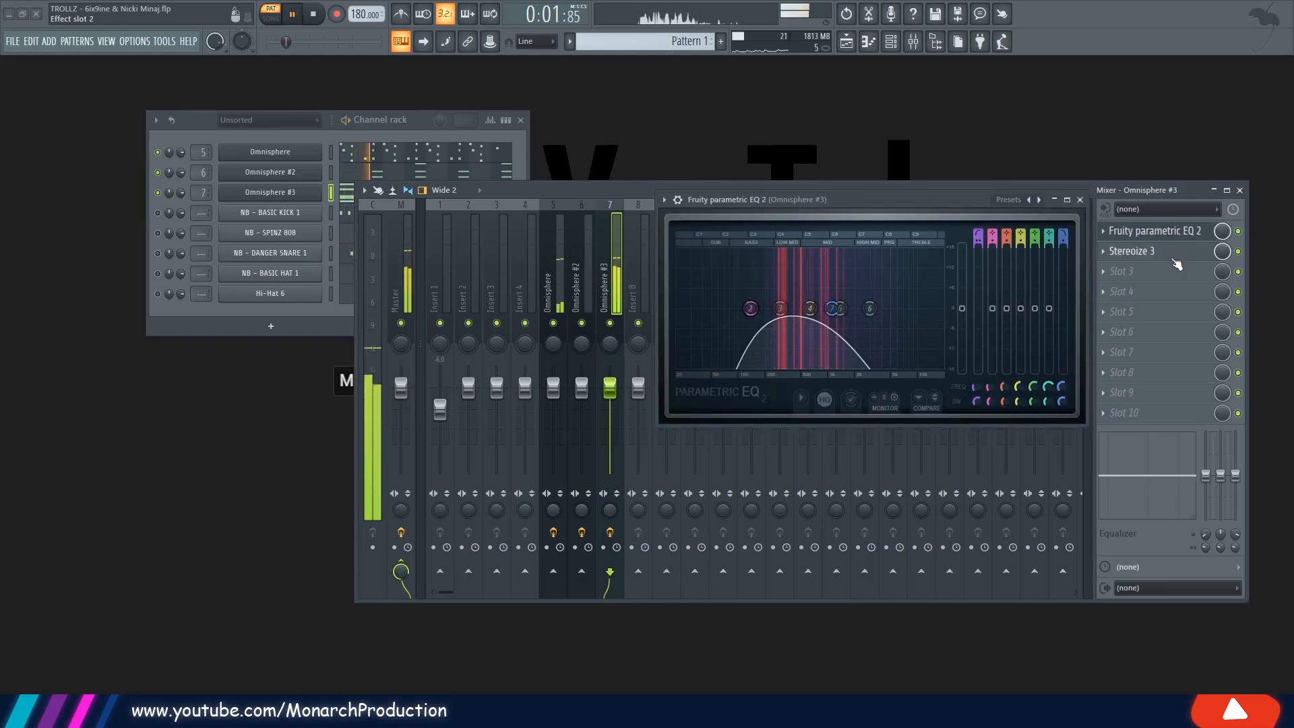
click(1173, 250)
click(1175, 254)
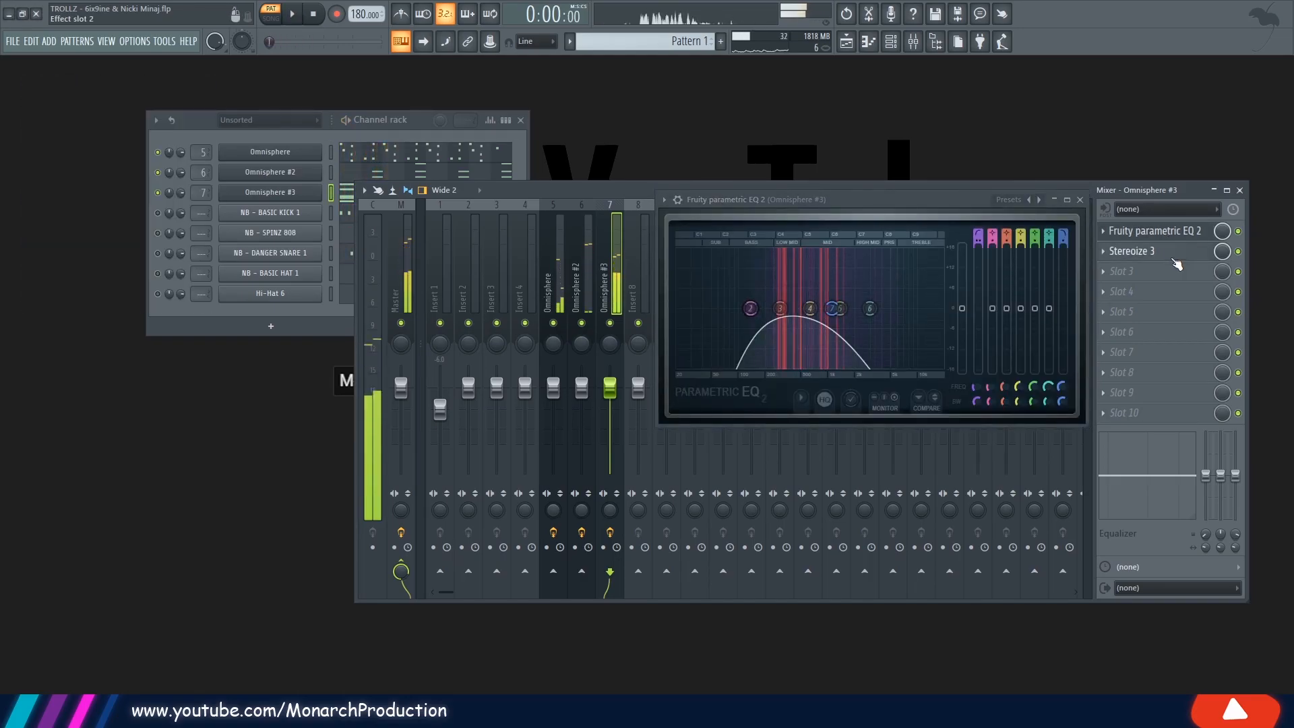
click(1080, 200)
Apply the Stereoize 3 preset to the stereo shaper on the Omnisphere #3 mixer track and close the mixer
click(1139, 251)
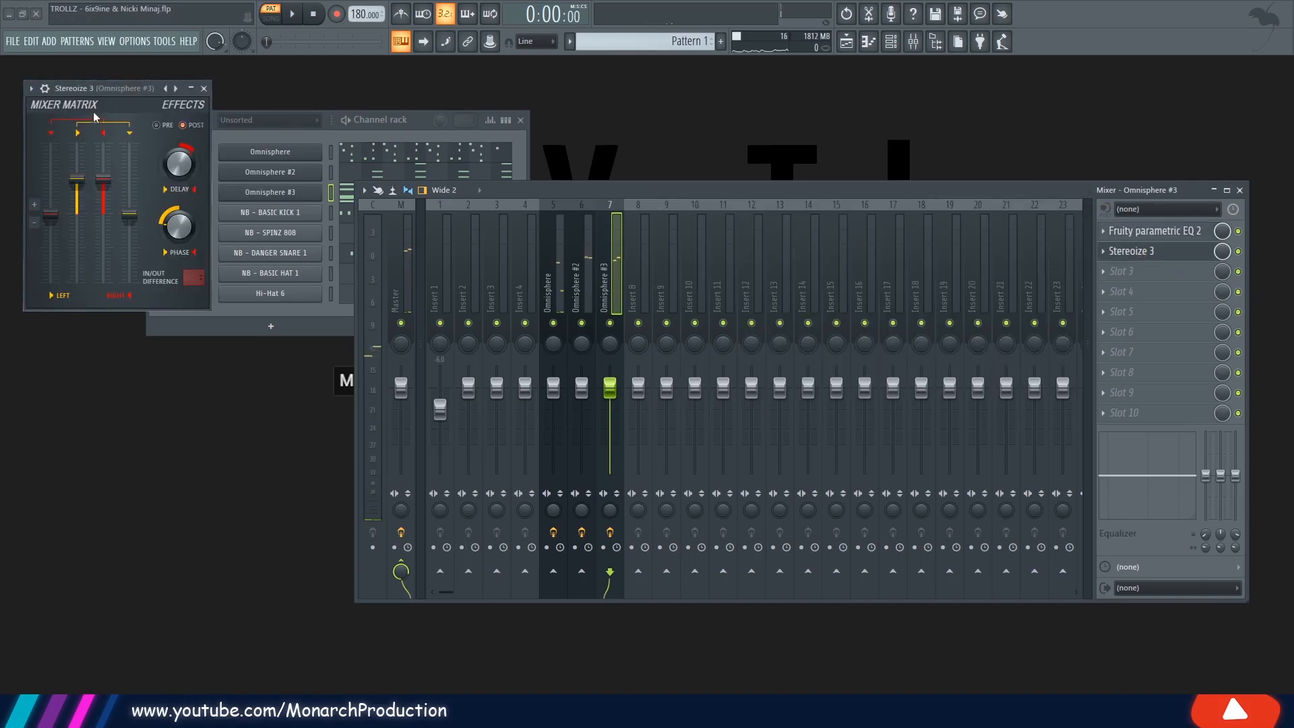
click(176, 89)
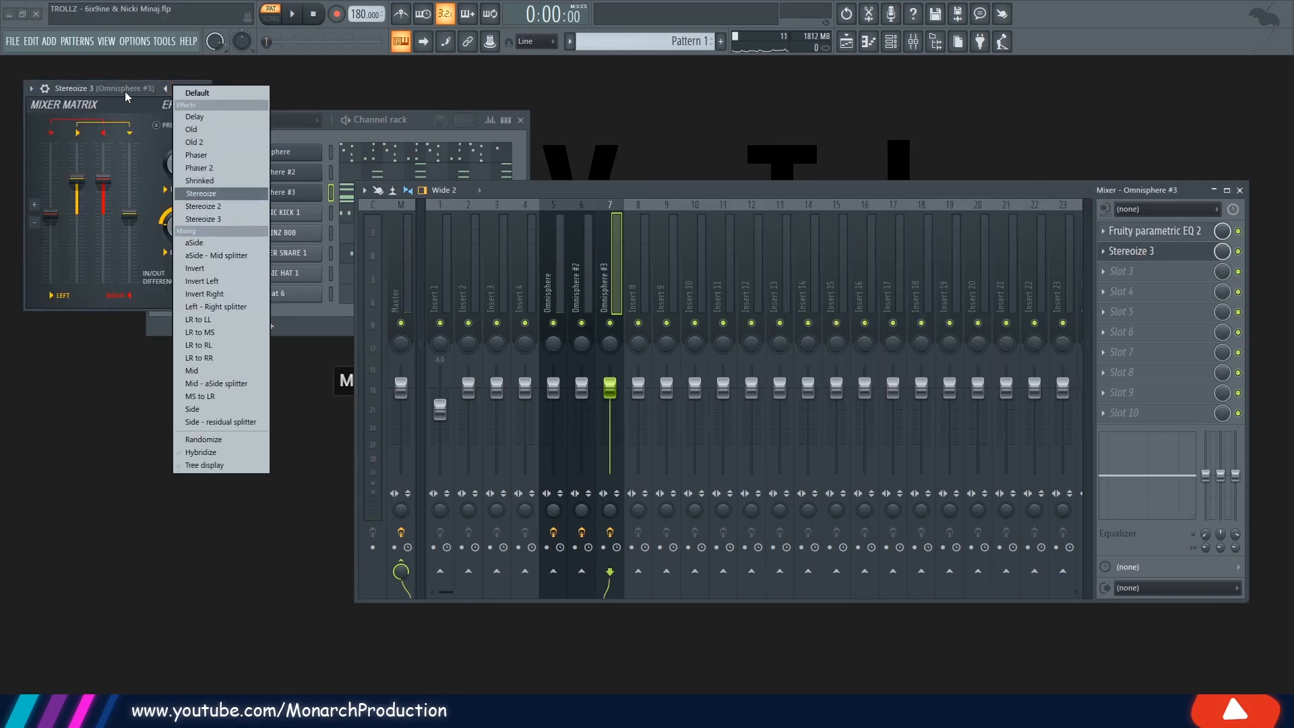
click(202, 219)
drag(112, 88, 408, 220)
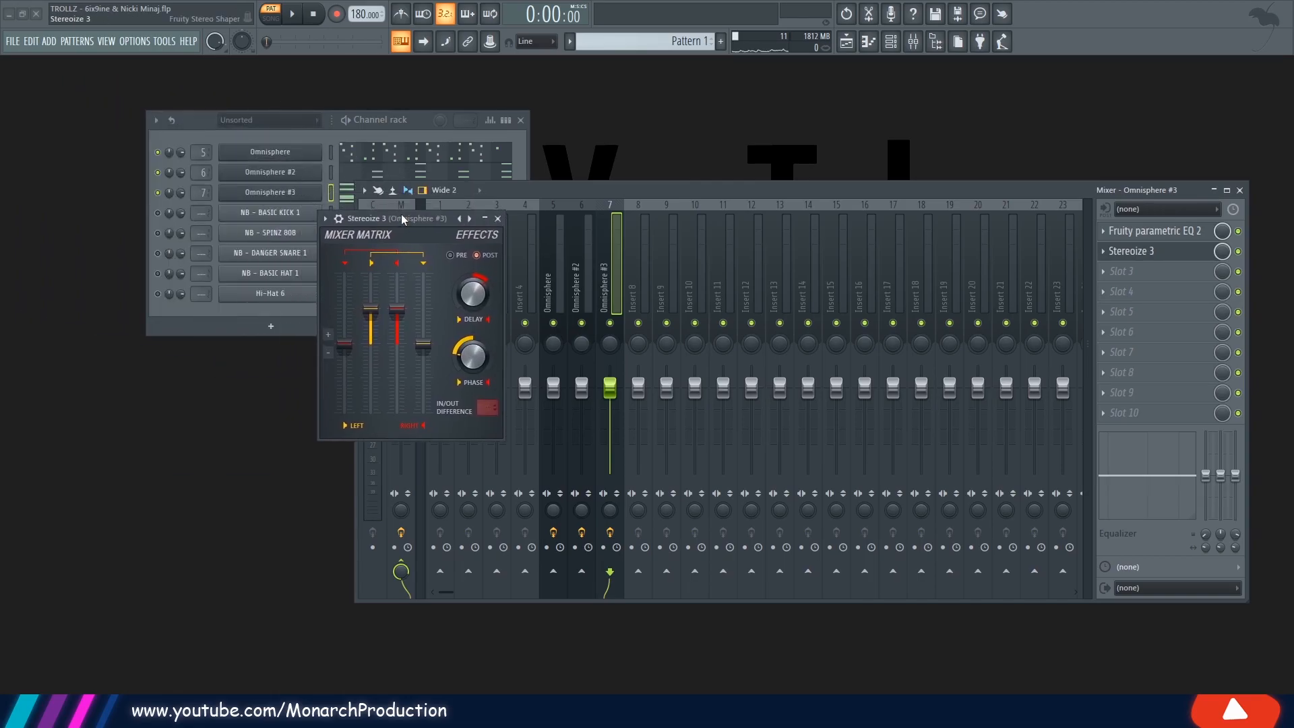
click(501, 220)
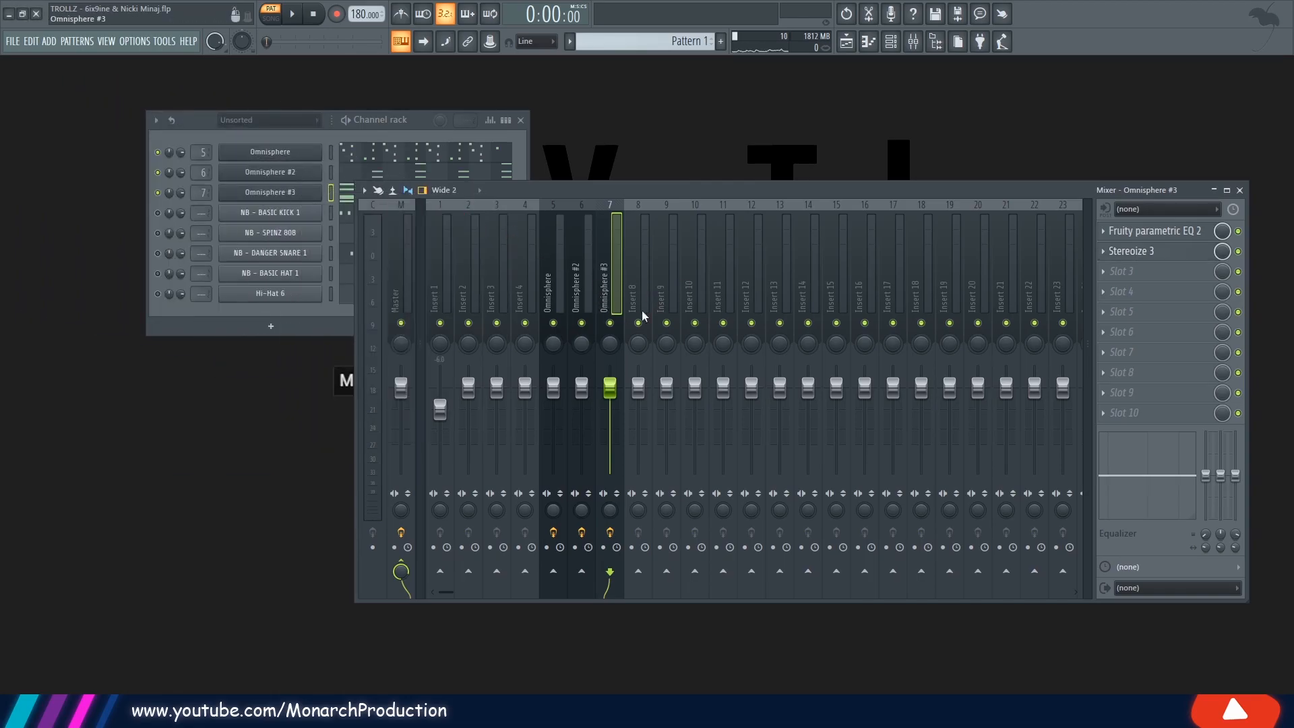
click(1239, 191)
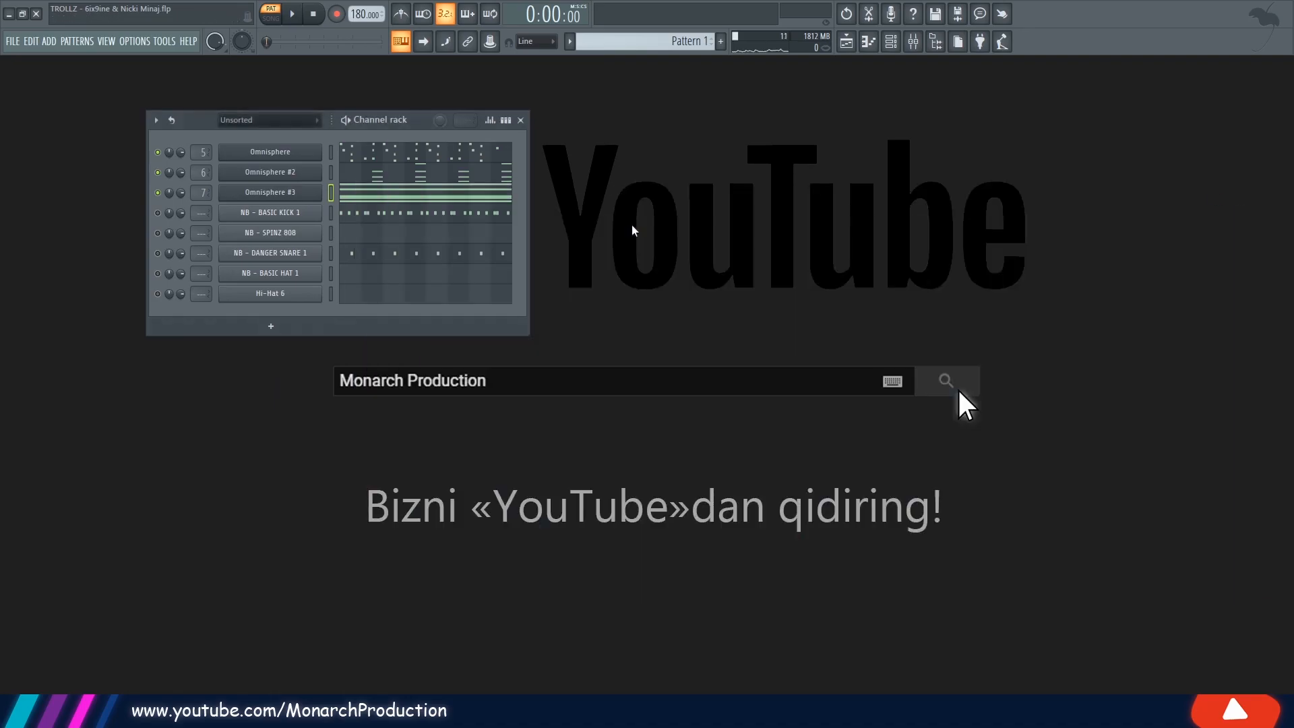
Unmute all channels in the channel rack and audition the full pattern
right_click(164, 190)
right_click(158, 195)
click(162, 204)
right_click(155, 190)
click(159, 200)
key(space)
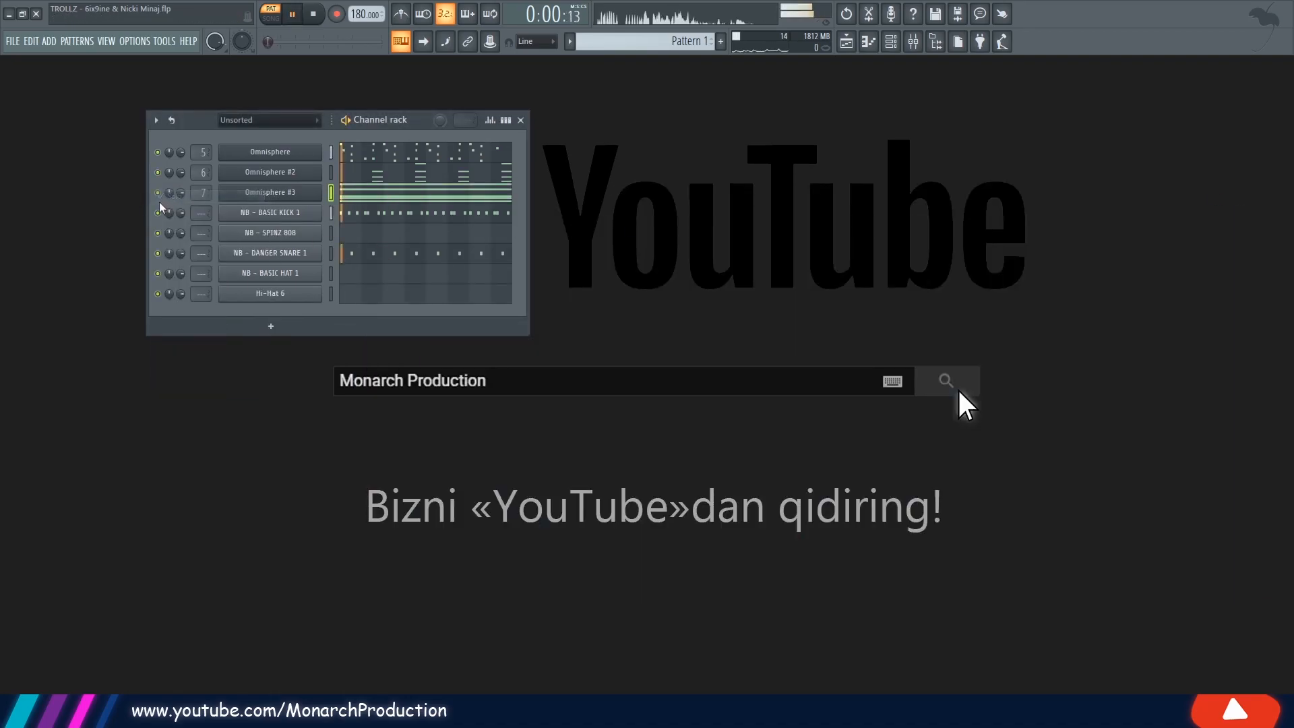
key(space)
Lower the mixer faders of Omnisphere #2 to -9.0 and Omnisphere #3 to -18.0, audition the balance and close the mixer
click(914, 48)
drag(657, 191, 653, 114)
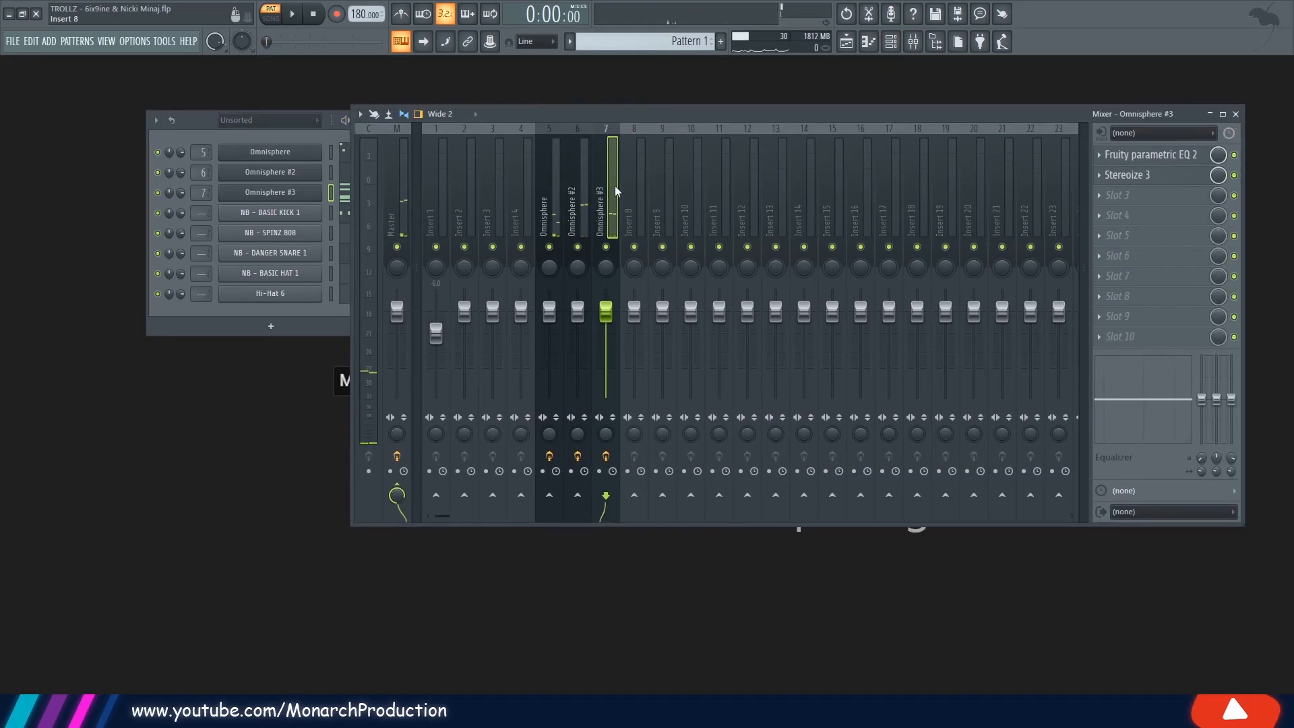
click(584, 212)
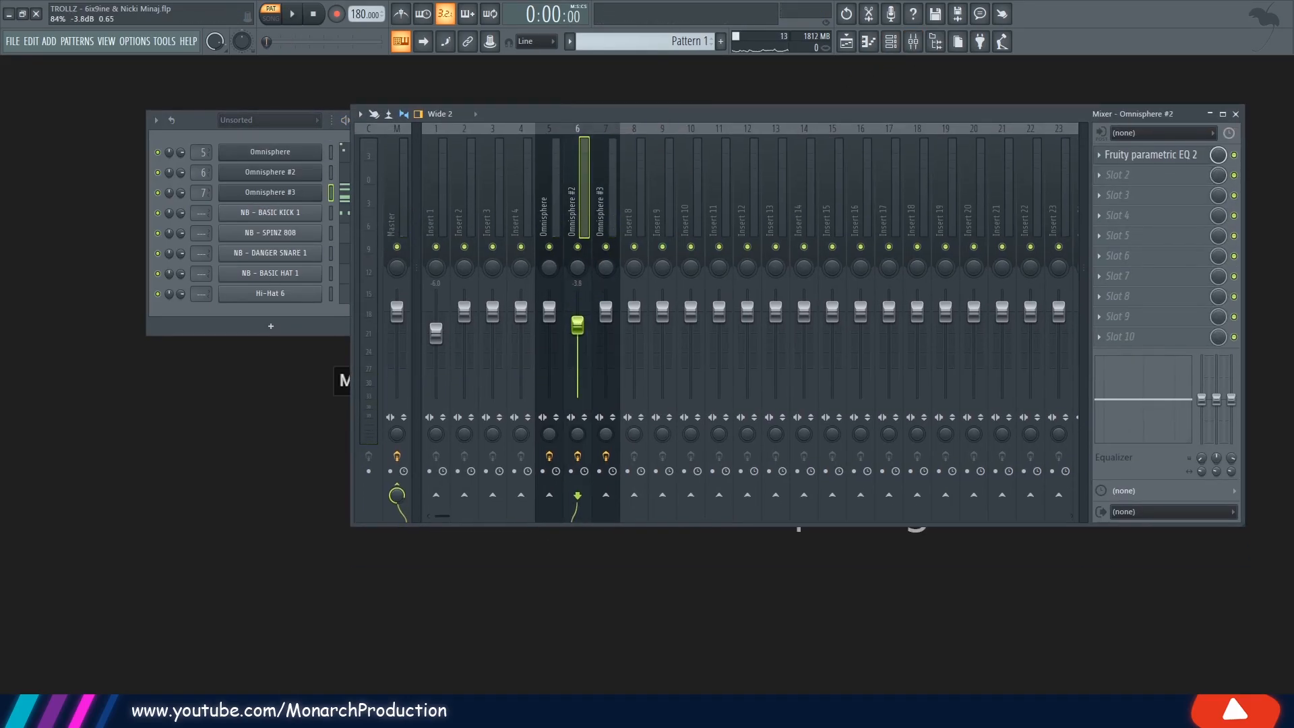
drag(615, 310, 606, 360)
key(space)
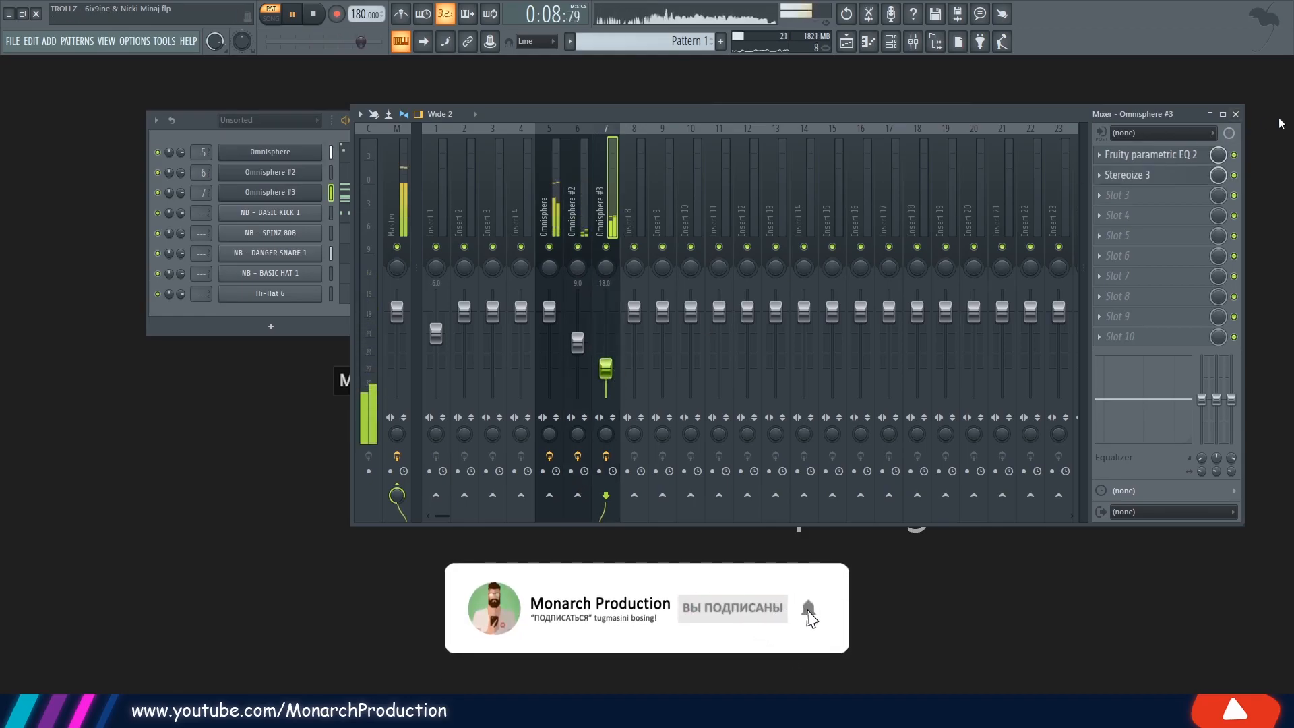
click(1235, 114)
key(space)
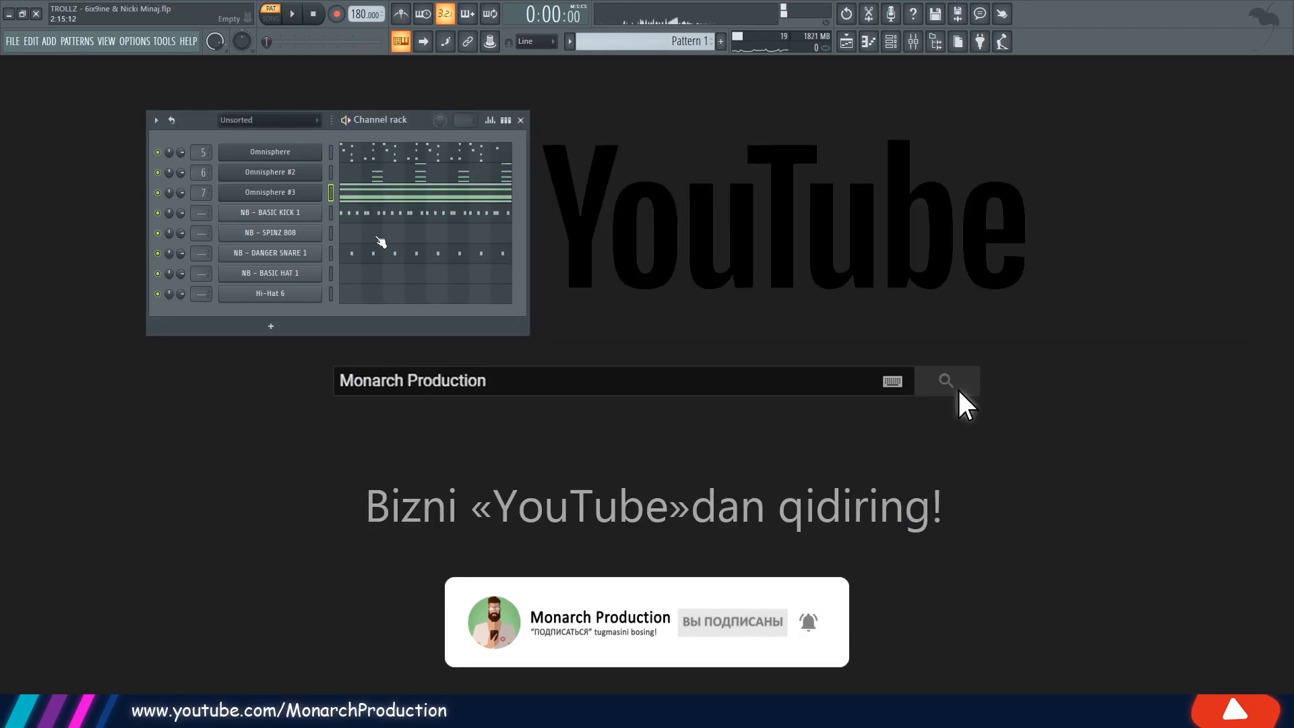
click(357, 240)
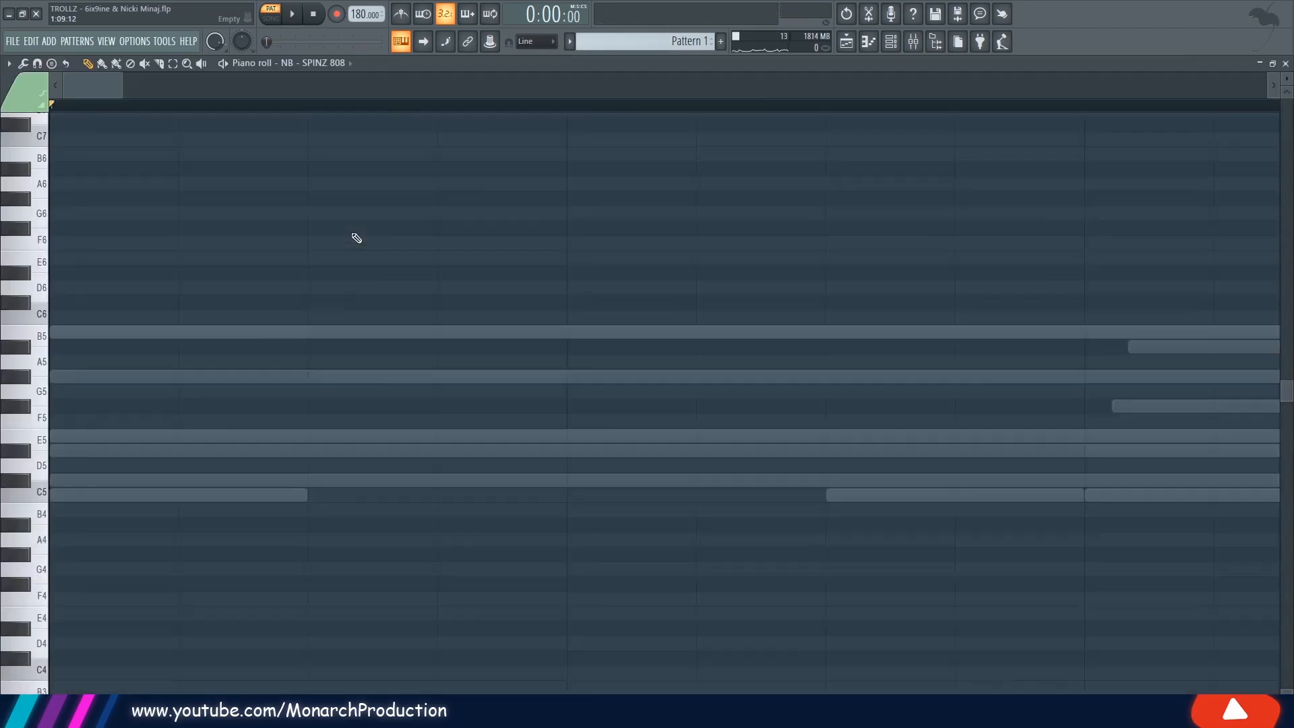
drag(66, 481, 5, 478)
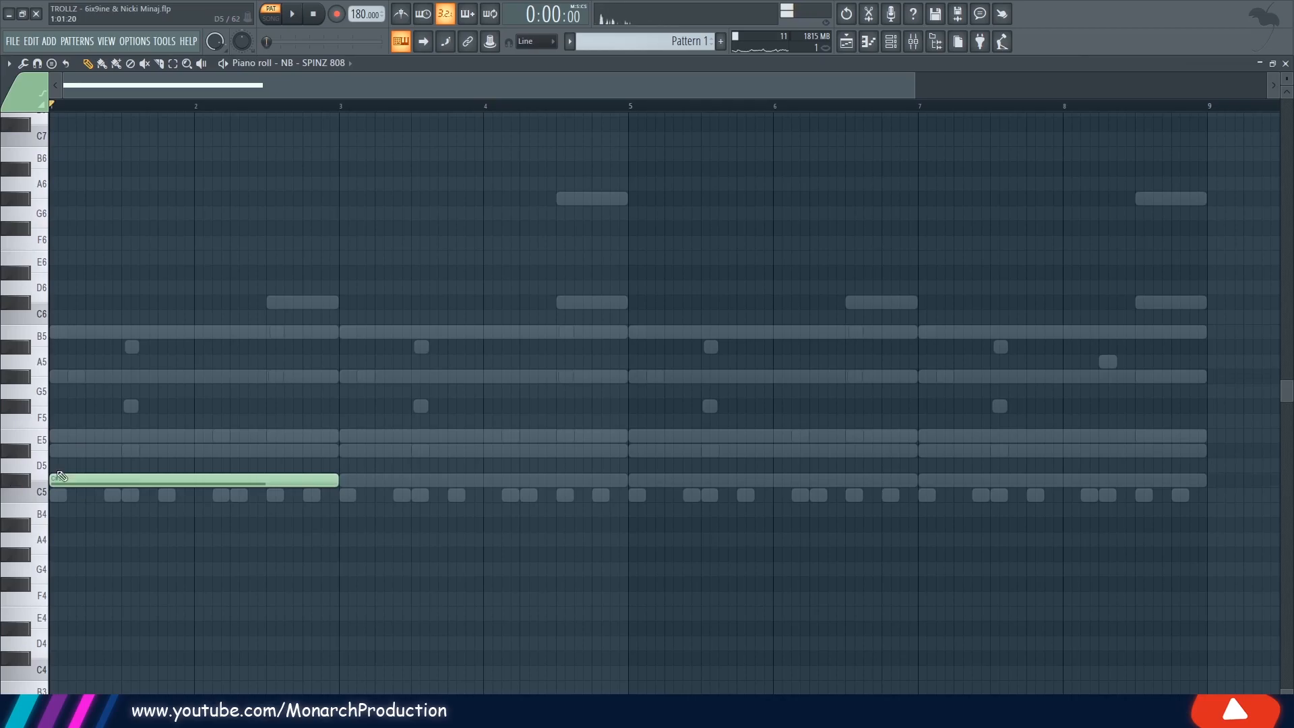
scroll(42, 478, down, 2)
key(ctrl+z)
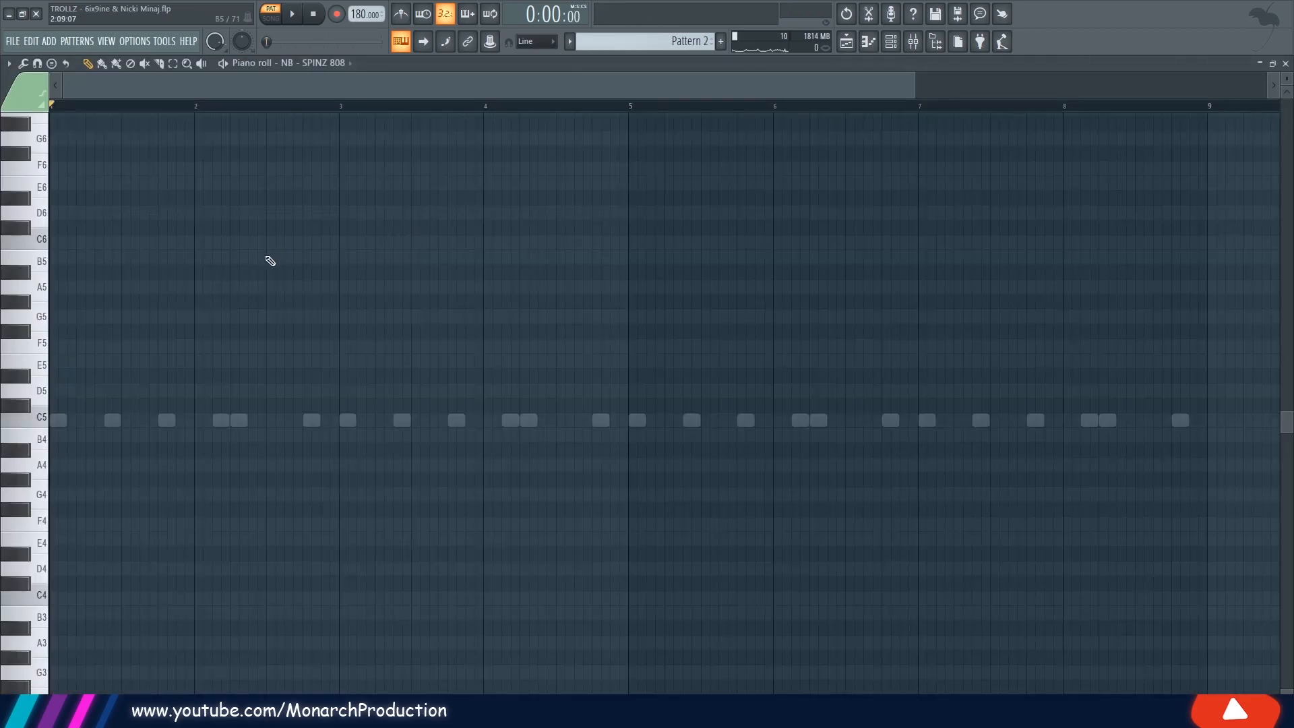
Draw C#5 bass notes for NB - SPINZ 808 in Pattern 2 at the kick hits of the first two bars and audition them
click(68, 405)
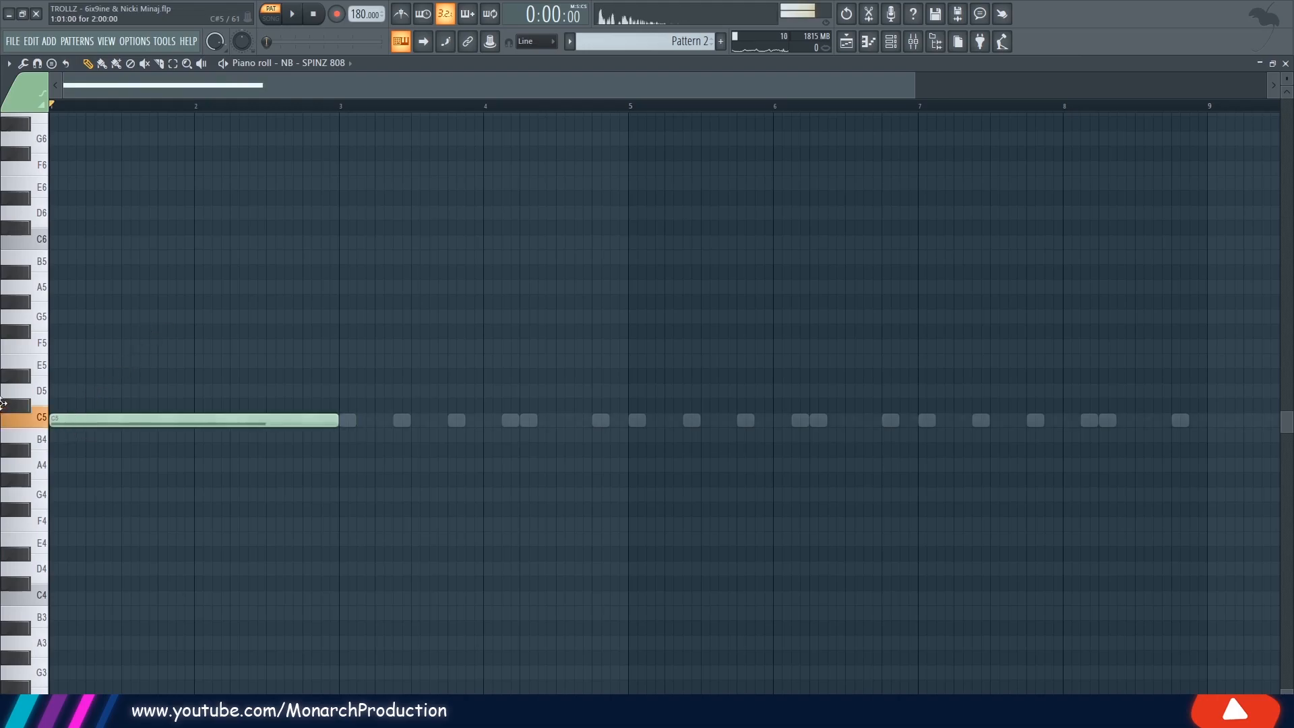
drag(337, 408, 73, 407)
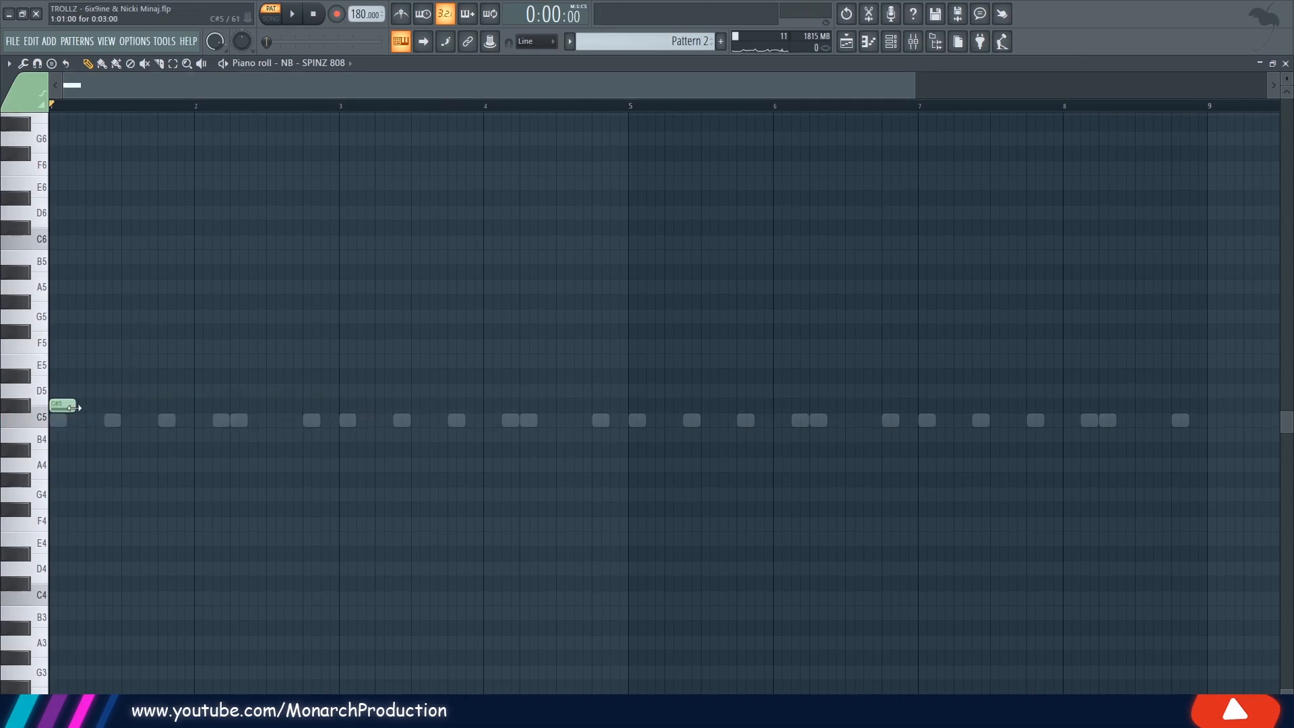
click(115, 405)
click(168, 405)
click(226, 405)
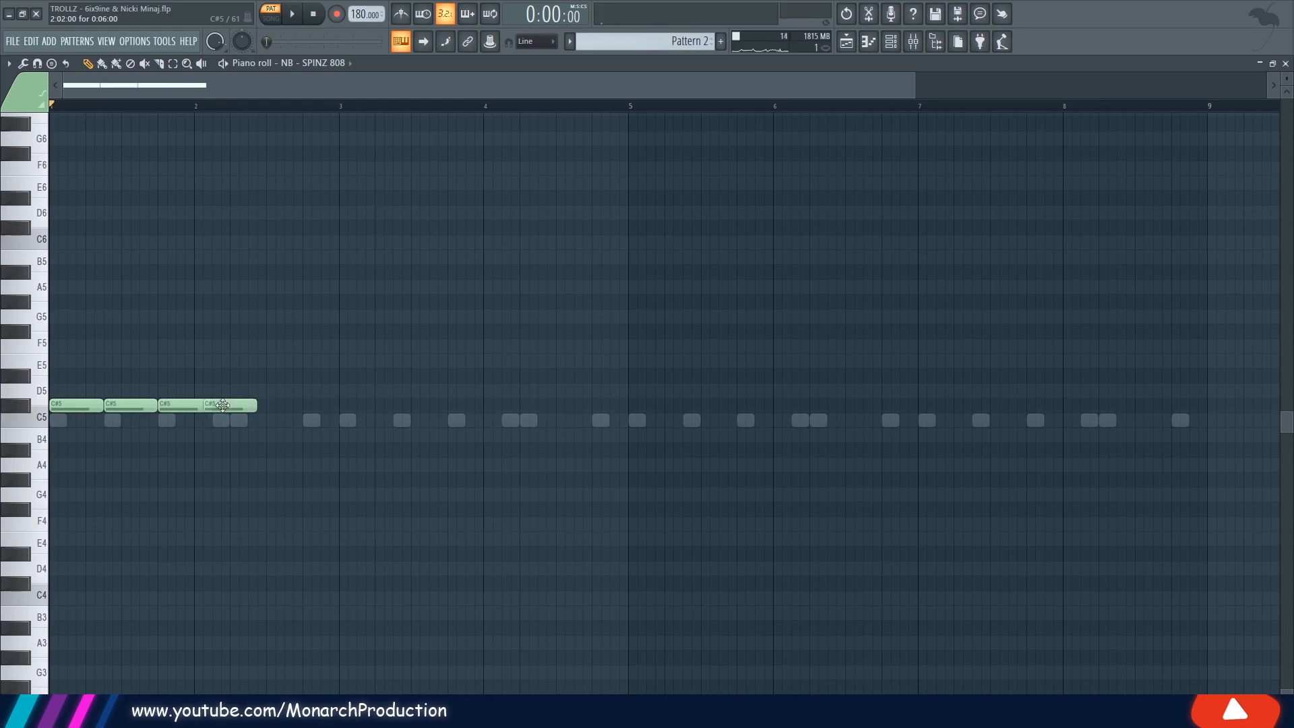
click(312, 405)
drag(367, 402, 333, 402)
key(space)
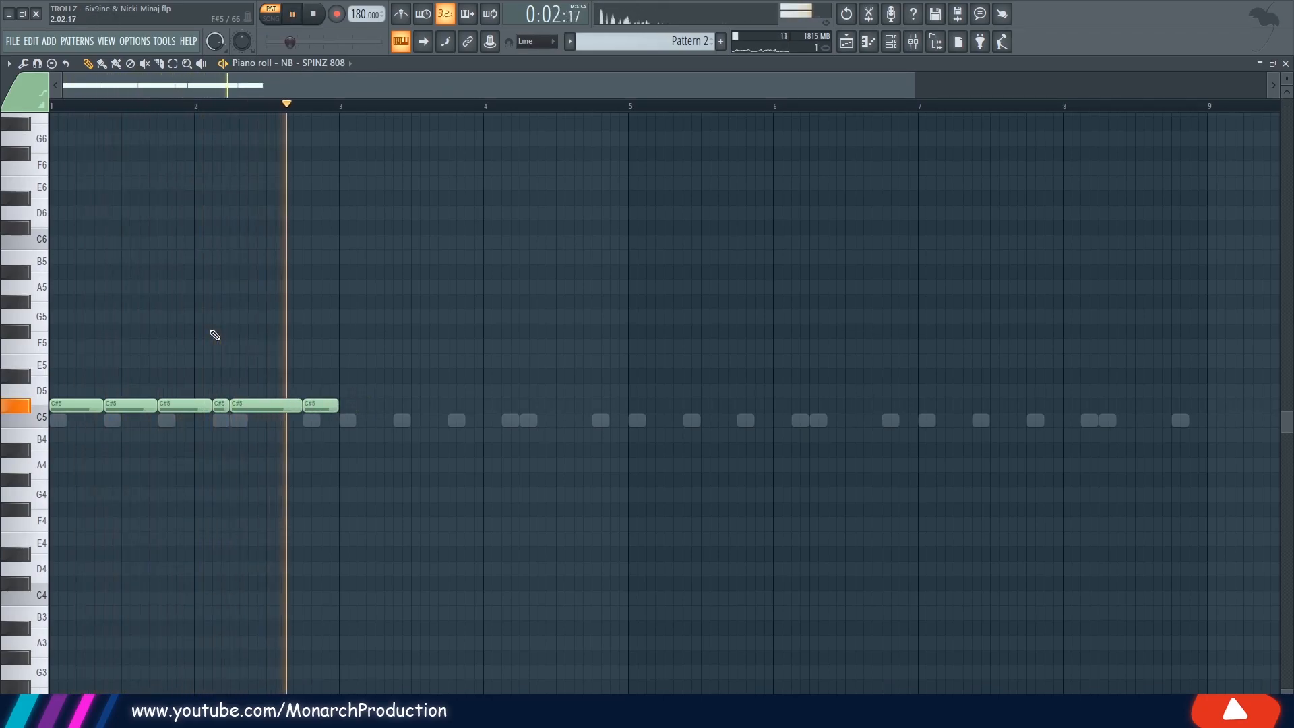
key(space)
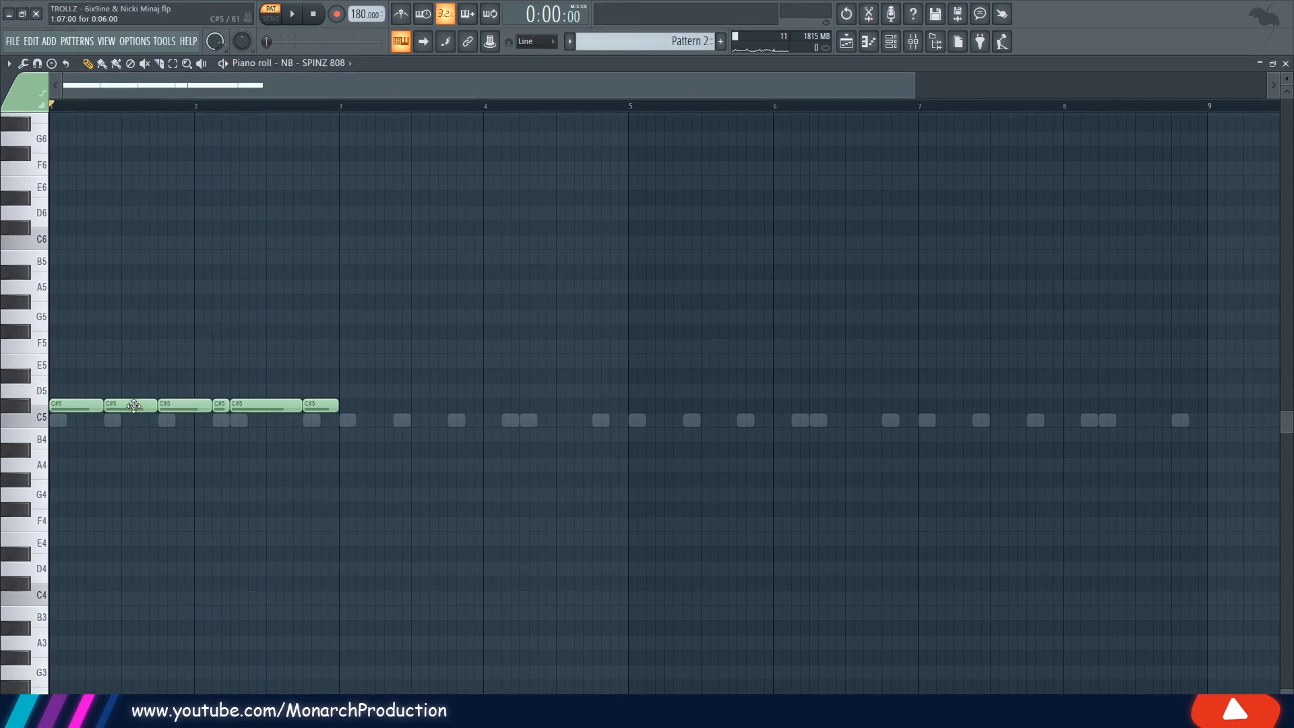
Replace the short 808 notes in the first two bars with three longer C#5 notes and audition the rhythm
right_click(284, 403)
click(165, 405)
drag(264, 404, 229, 404)
click(235, 402)
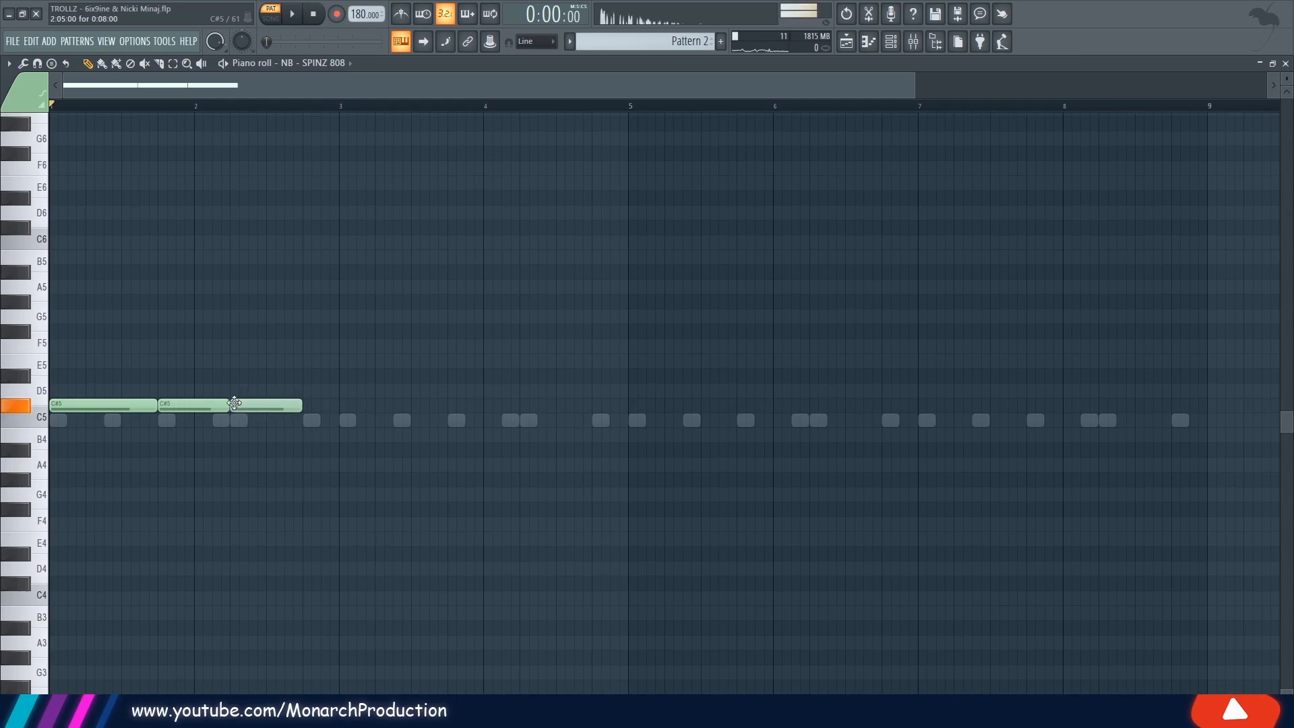
key(space)
key(space)
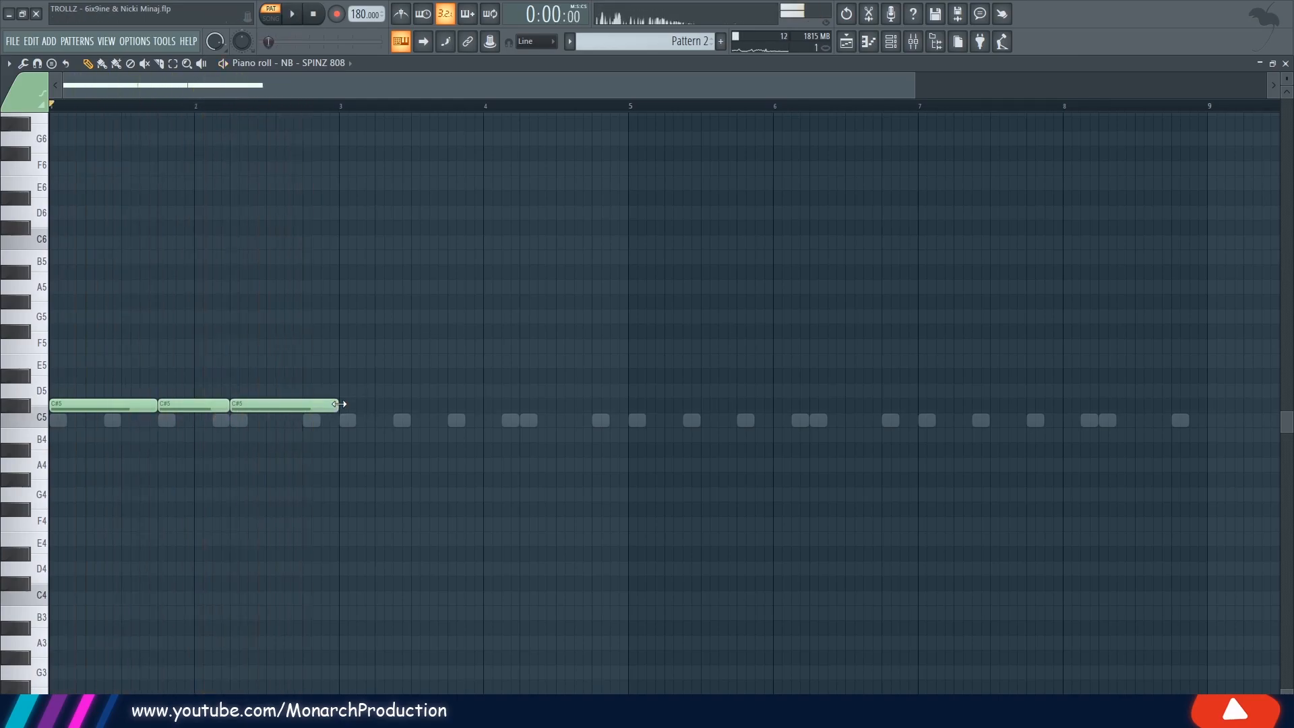
Duplicate the 808 phrase into bars 3 and 4, split its ending into shorter C#5 notes and audition the four bars
key(ctrl+b)
right_click(579, 405)
key(space)
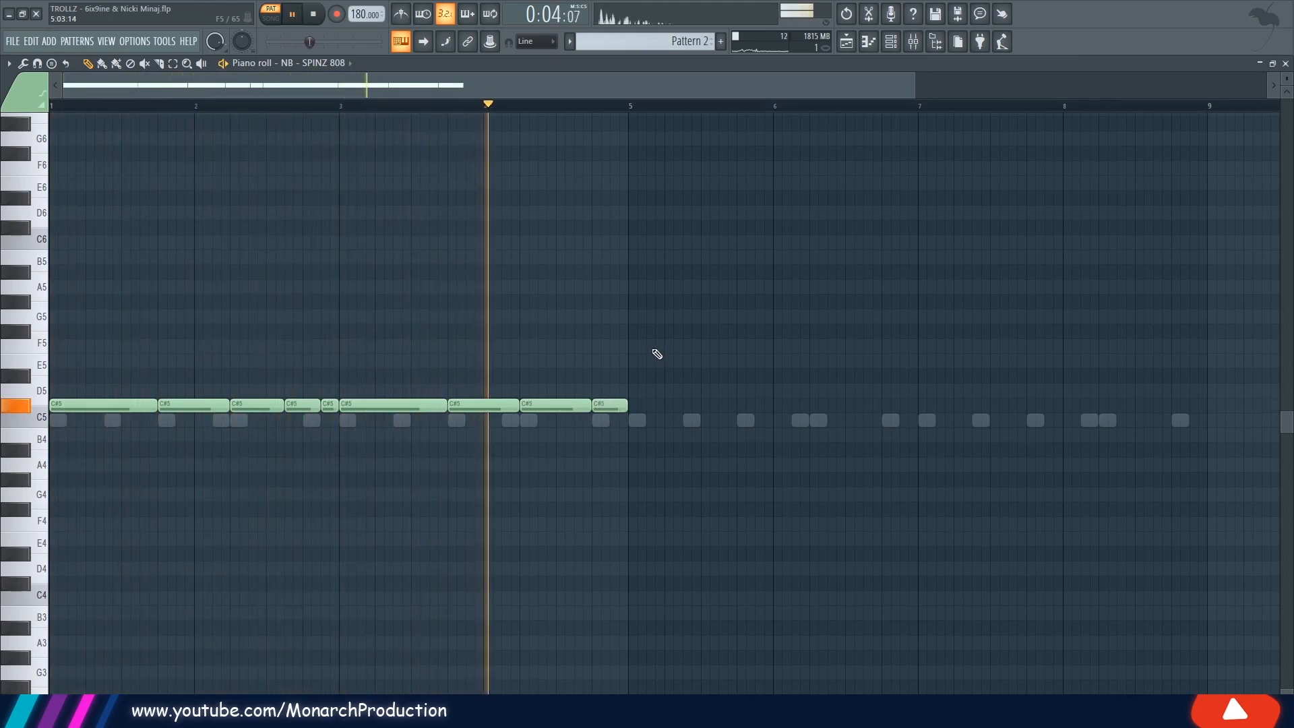
key(space)
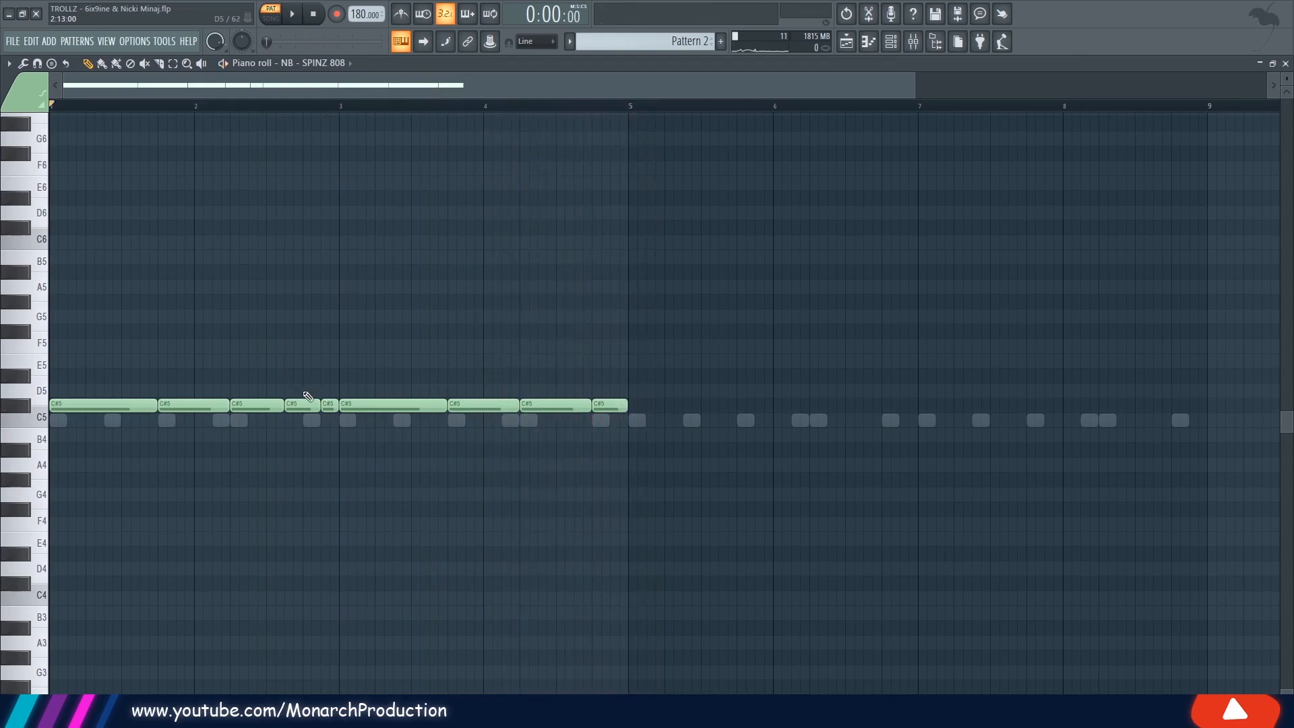
Raise the closing 808 notes of bars 2 and 4 an octave to C#6 and audition the line
drag(606, 407, 573, 415)
drag(545, 406, 545, 228)
key(space)
ctrl+click(400, 191)
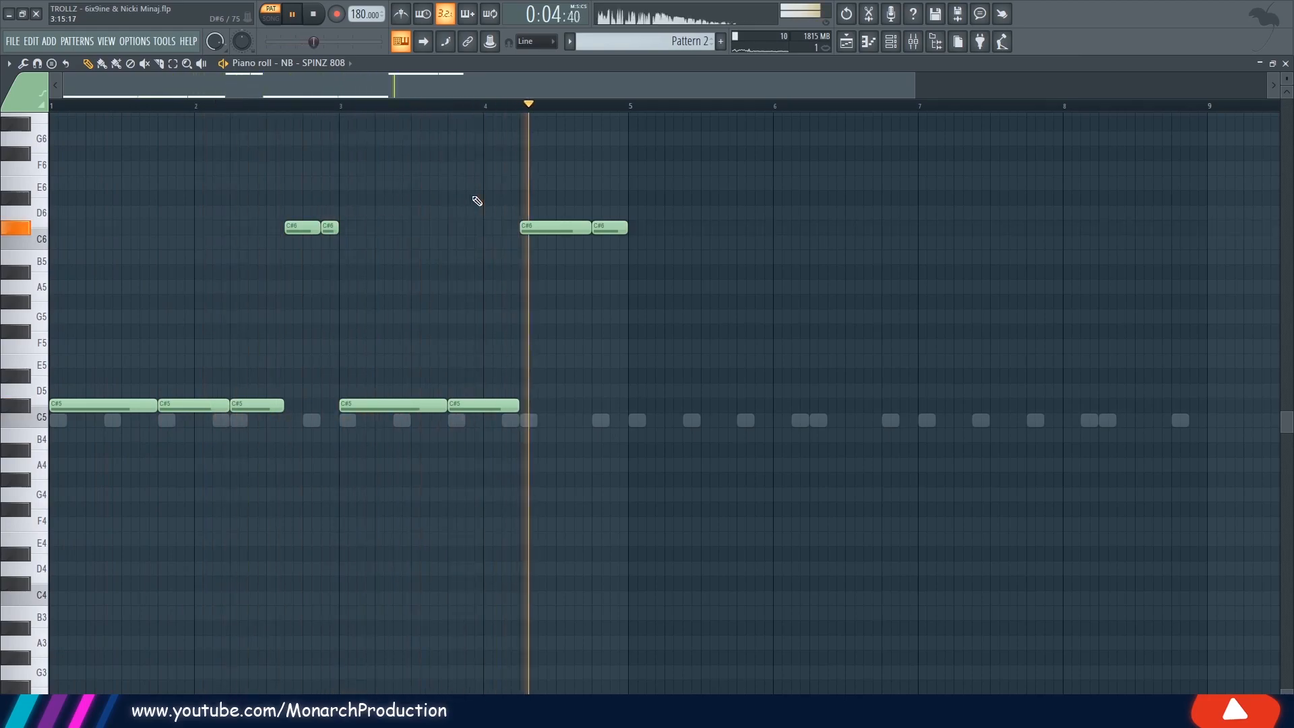
key(space)
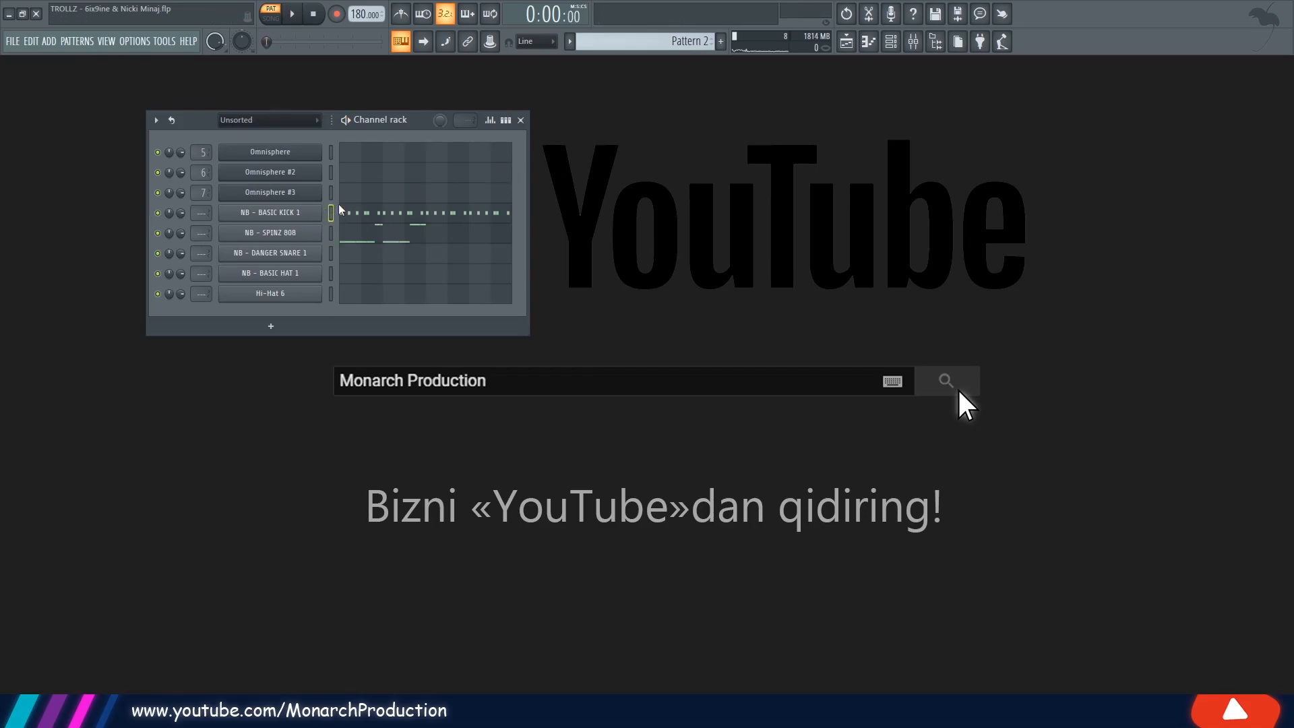
Place the 808 line in Pattern 1's NB - SPINZ 808 channel, duplicate it to fill eight bars and audition the pattern
key(KP_Subtract)
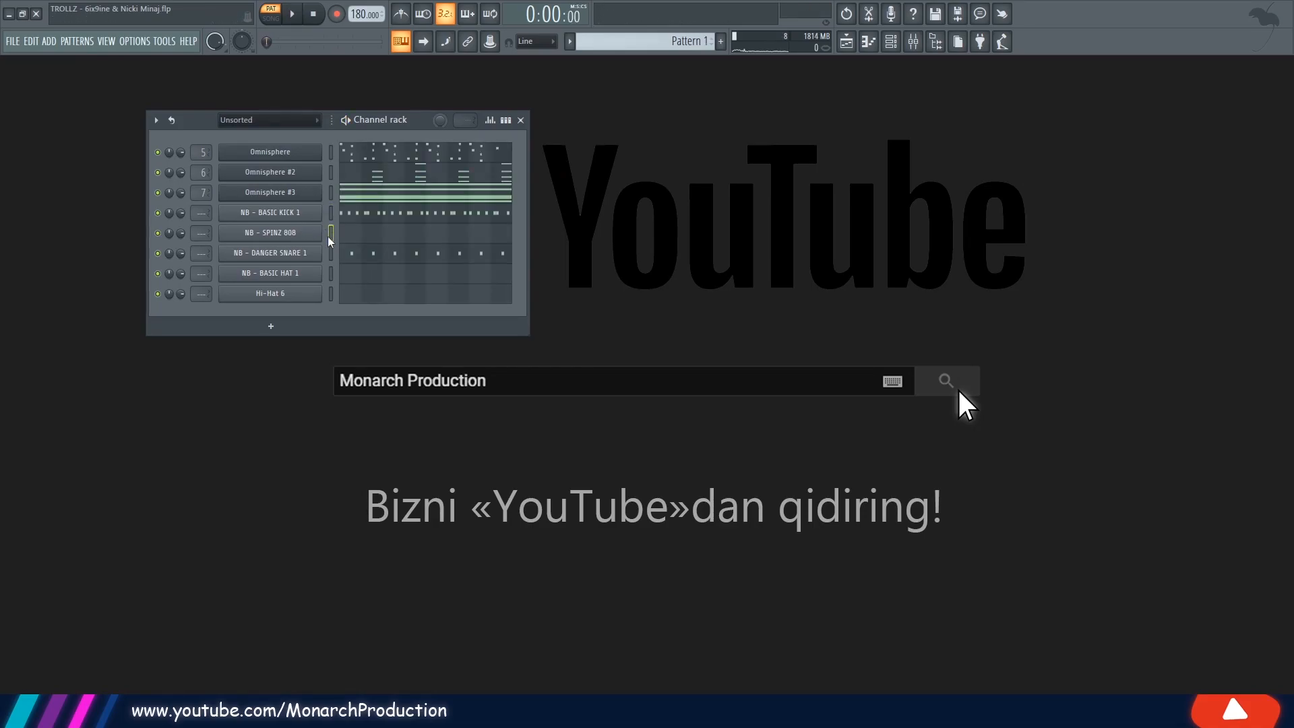
click(350, 242)
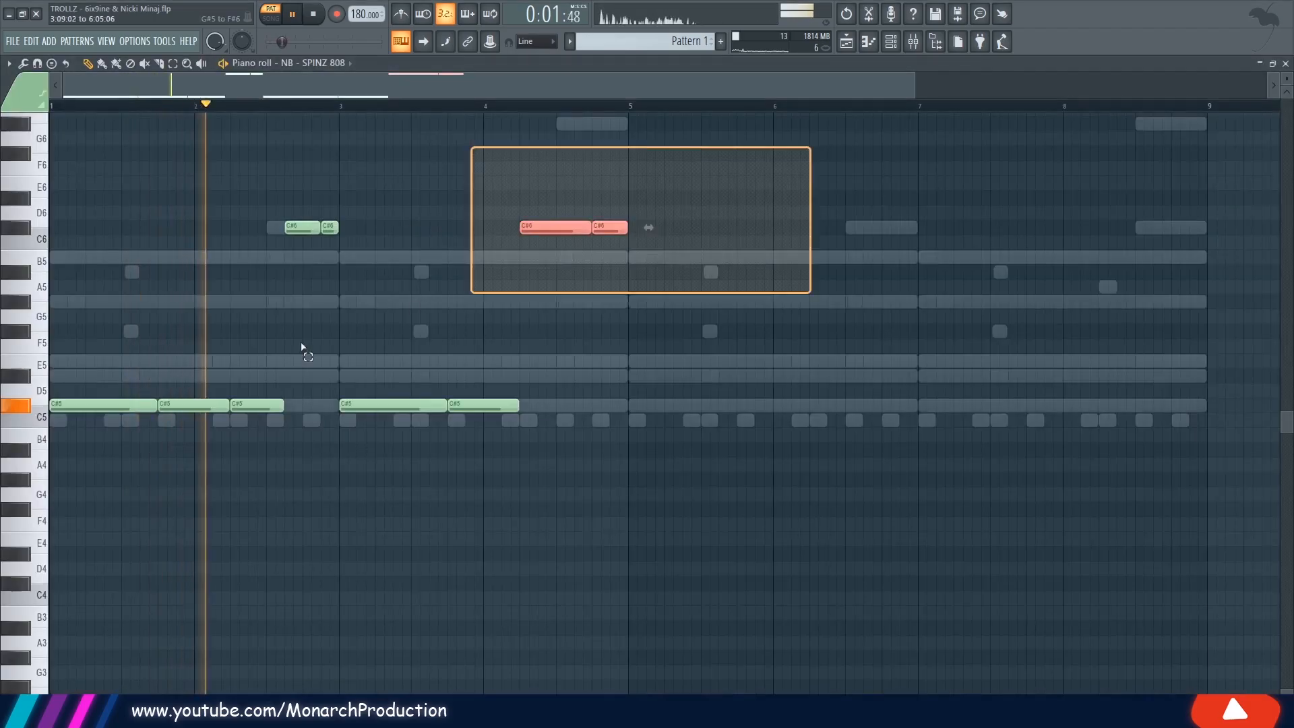
key(ctrl+a)
key(ctrl+b)
scroll(648, 255, up, 2)
ctrl+click(647, 248)
click(1286, 64)
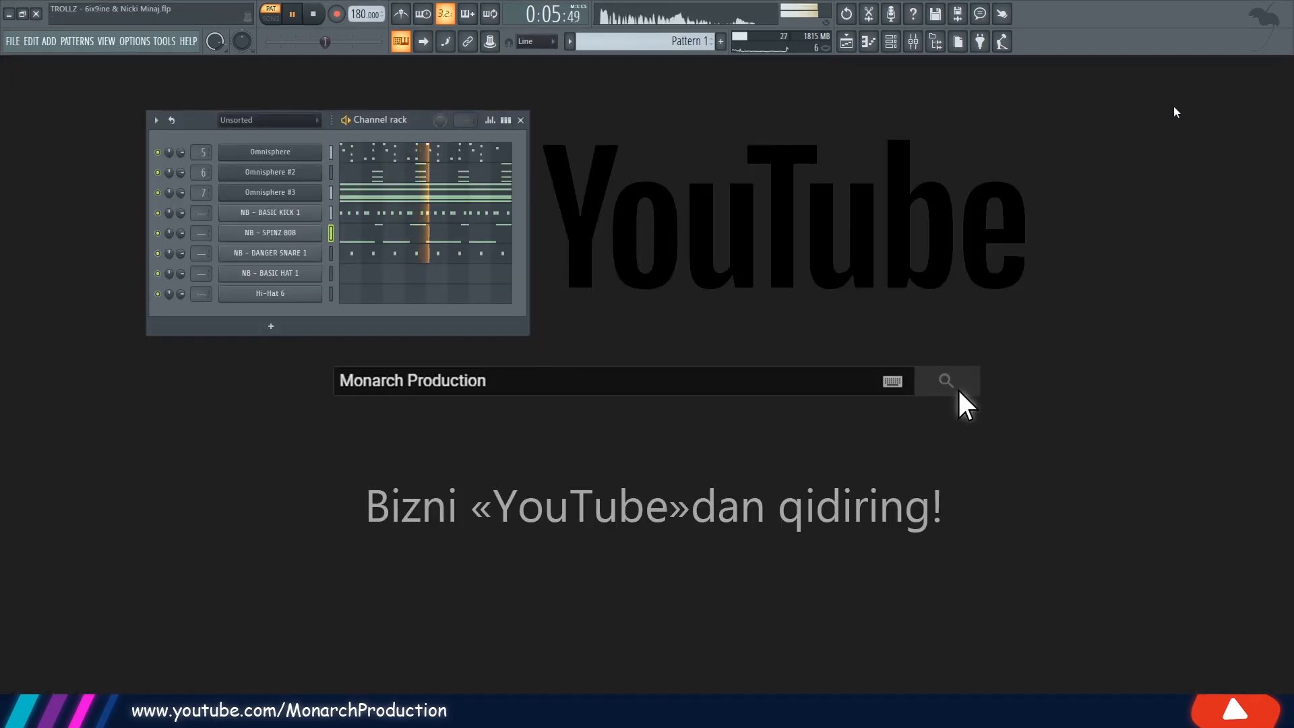
key(space)
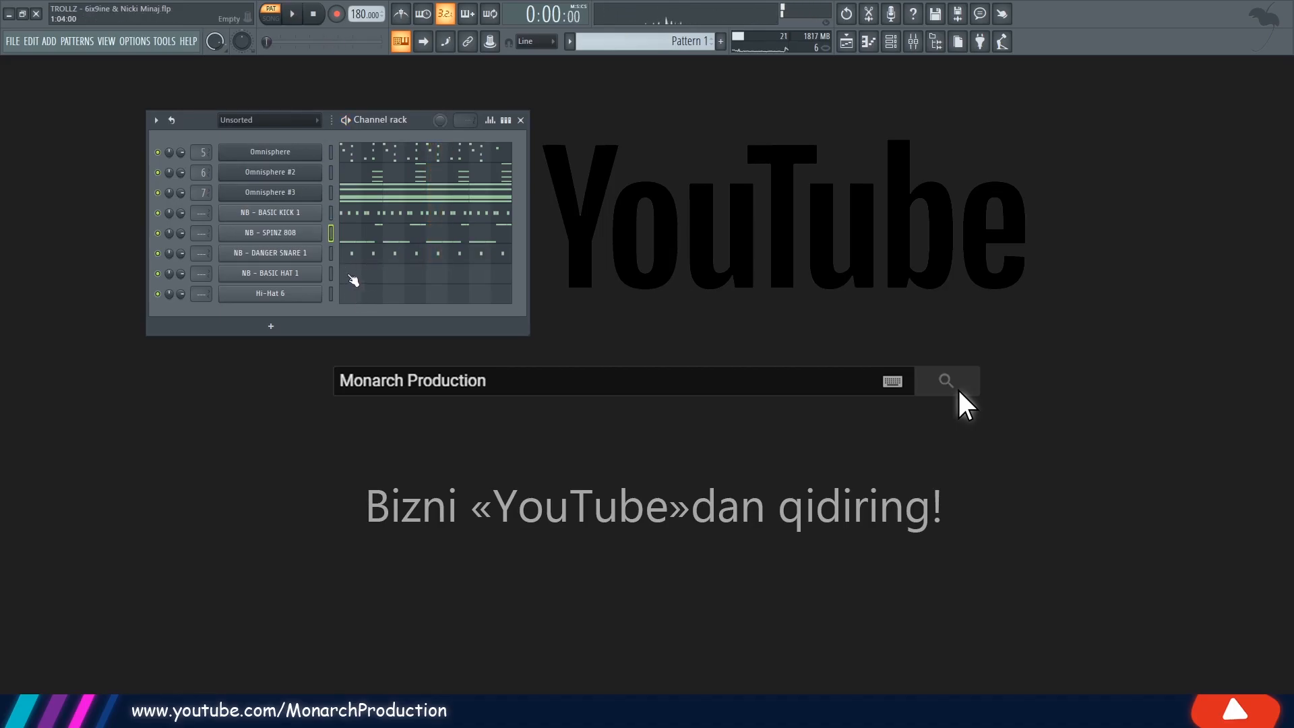
Start the NB - BASIC HAT 1 part with short C5 notes in bar 1 and shrink the velocity lane to uncover the note grid
click(363, 276)
drag(39, 500, 40, 511)
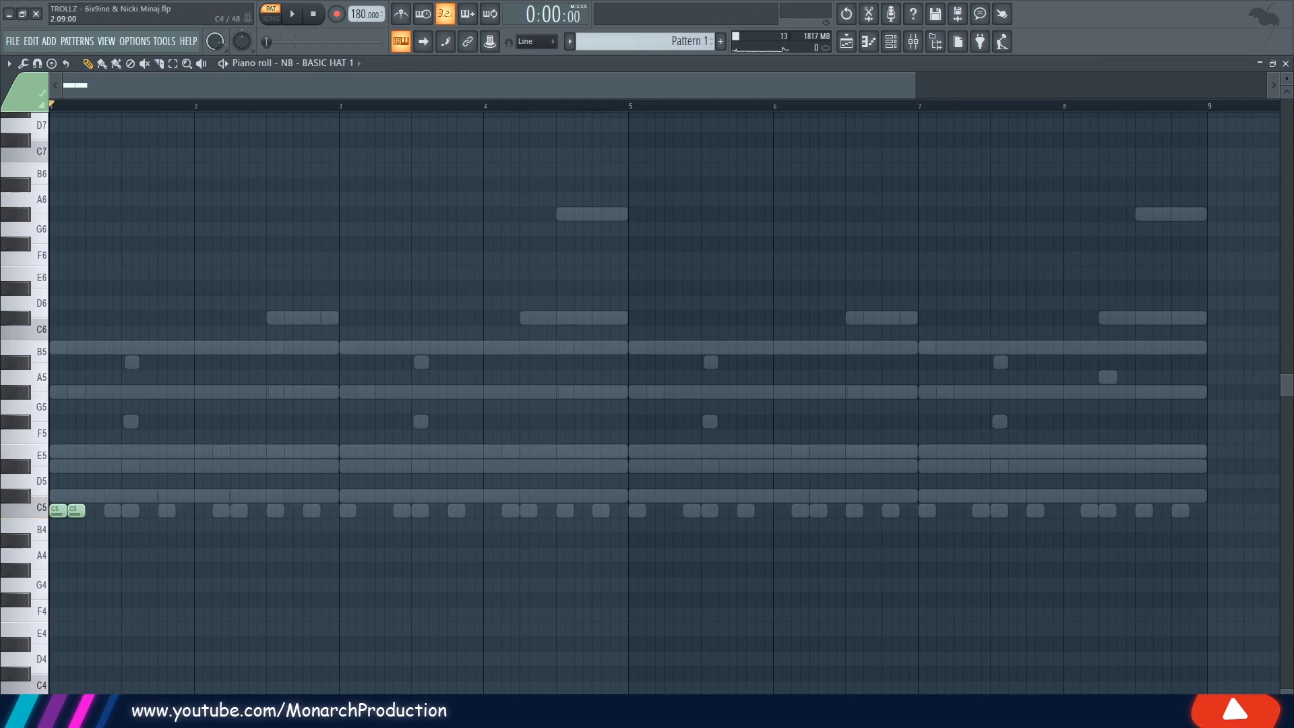
drag(131, 702, 131, 70)
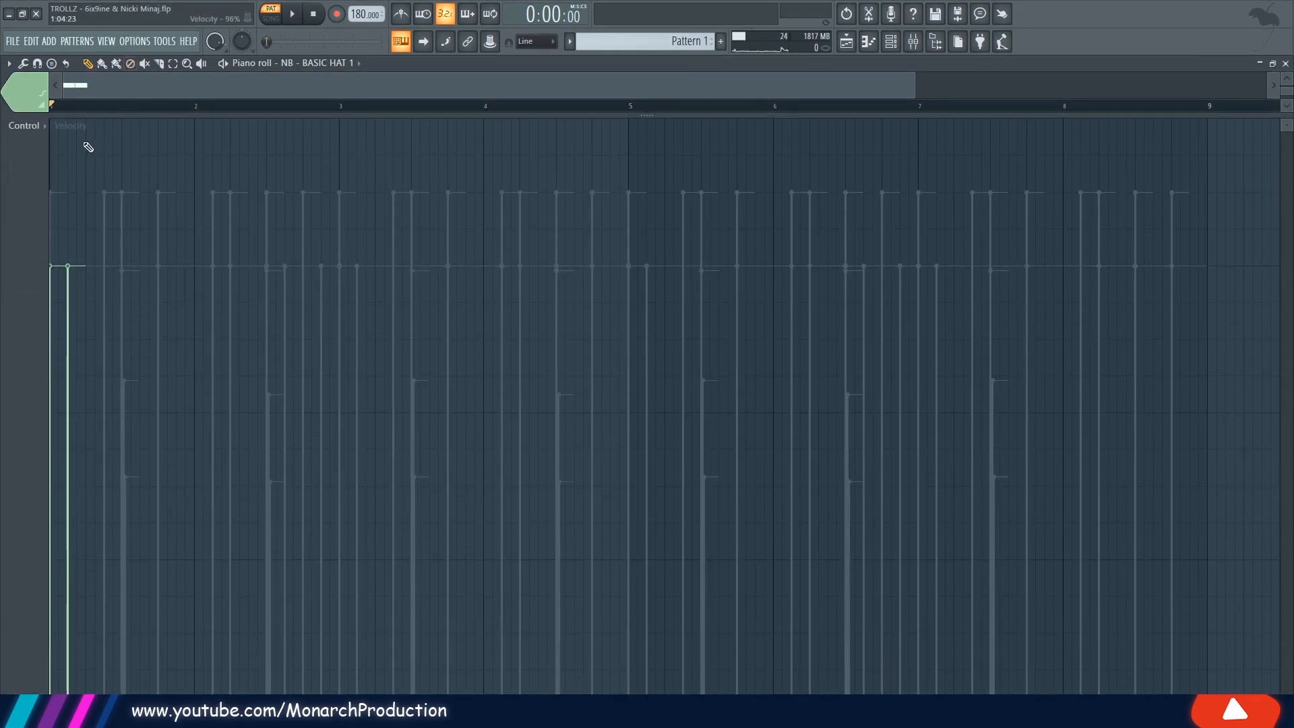
drag(132, 116, 73, 567)
mouse_move(94, 474)
mouse_down()
mouse_move(40, 533)
mouse_move(84, 511)
mouse_up()
mouse_move(141, 455)
mouse_down()
mouse_move(47, 520)
mouse_move(125, 510)
mouse_up()
Extend the steady C5 notes of NB - BASIC HAT 1 across all eight bars and audition the pattern
ctrl+click(301, 456)
key(space)
mouse_move(290, 463)
mouse_down()
mouse_move(57, 523)
mouse_move(247, 495)
mouse_move(202, 503)
mouse_up()
mouse_move(440, 466)
mouse_down()
mouse_move(45, 532)
mouse_move(59, 505)
mouse_move(347, 506)
mouse_up()
key(space)
mouse_move(742, 437)
mouse_down()
mouse_move(693, 468)
mouse_move(46, 529)
mouse_up()
drag(58, 505, 637, 502)
key(space)
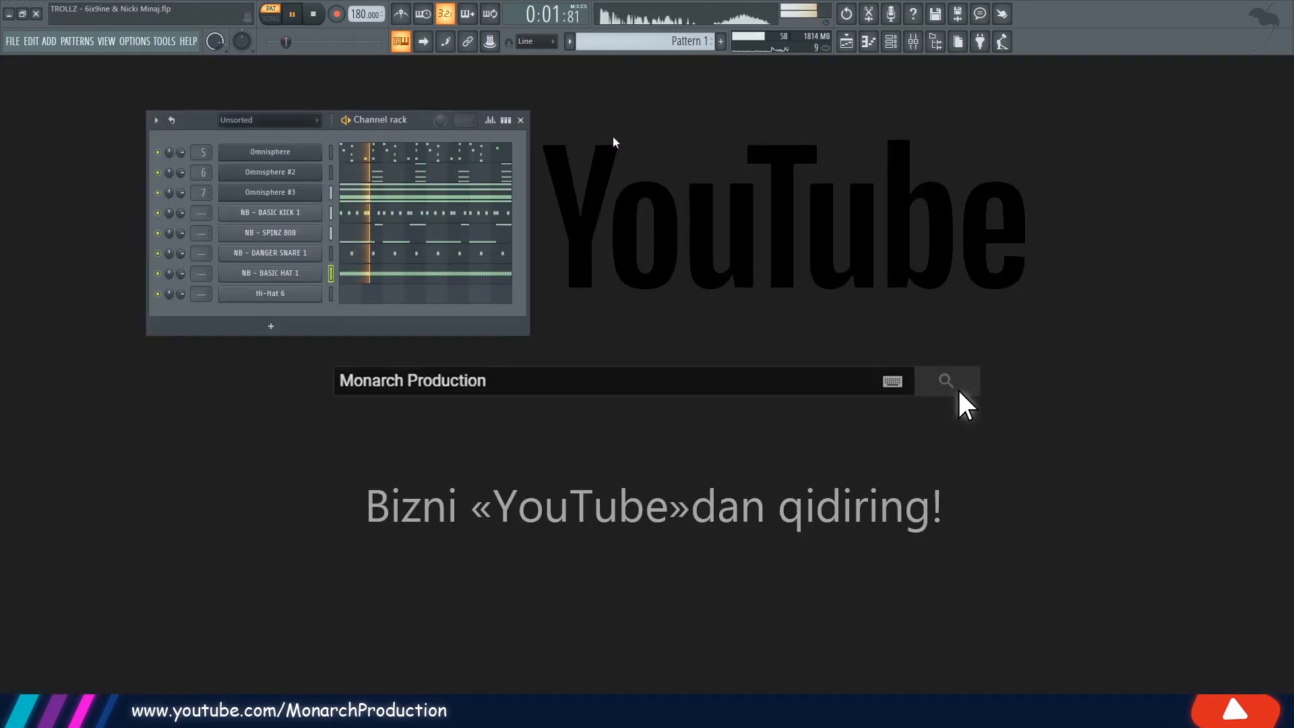
key(space)
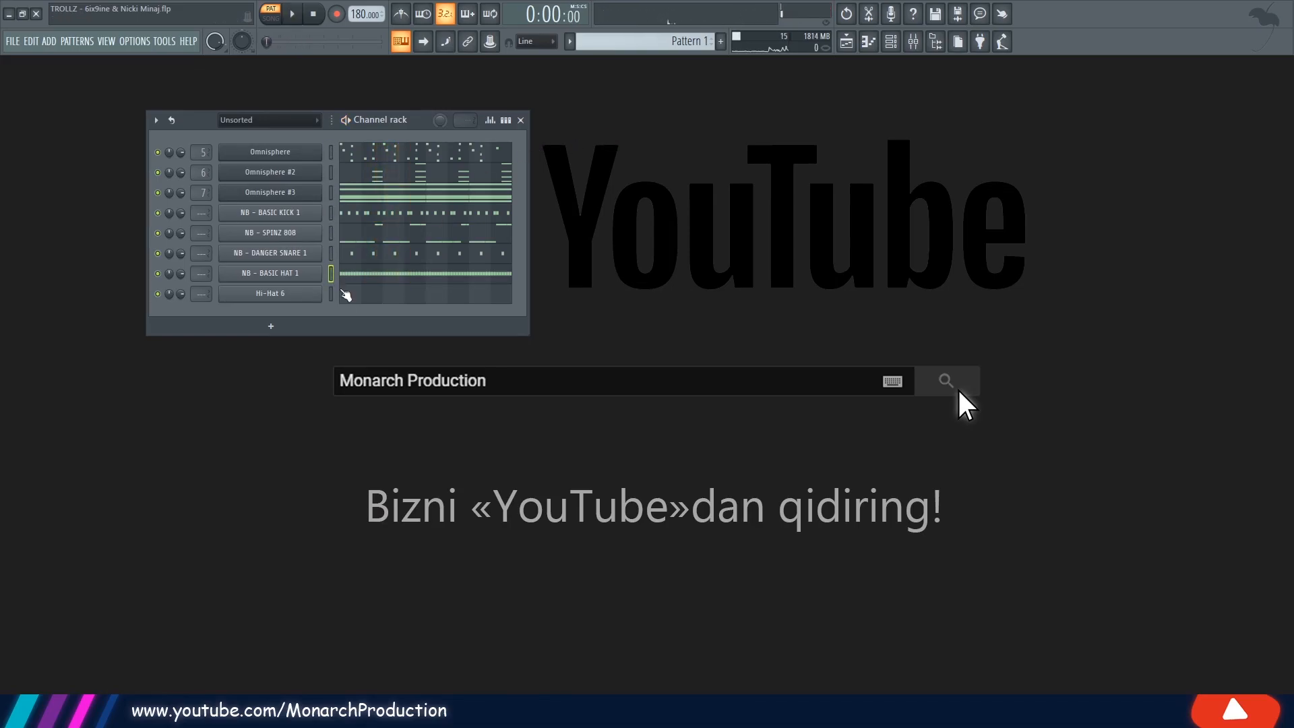
Program Hi-Hat 6 with a C5 note on every beat of bar 1, duplicate it to fill eight bars and audition the pattern
click(57, 503)
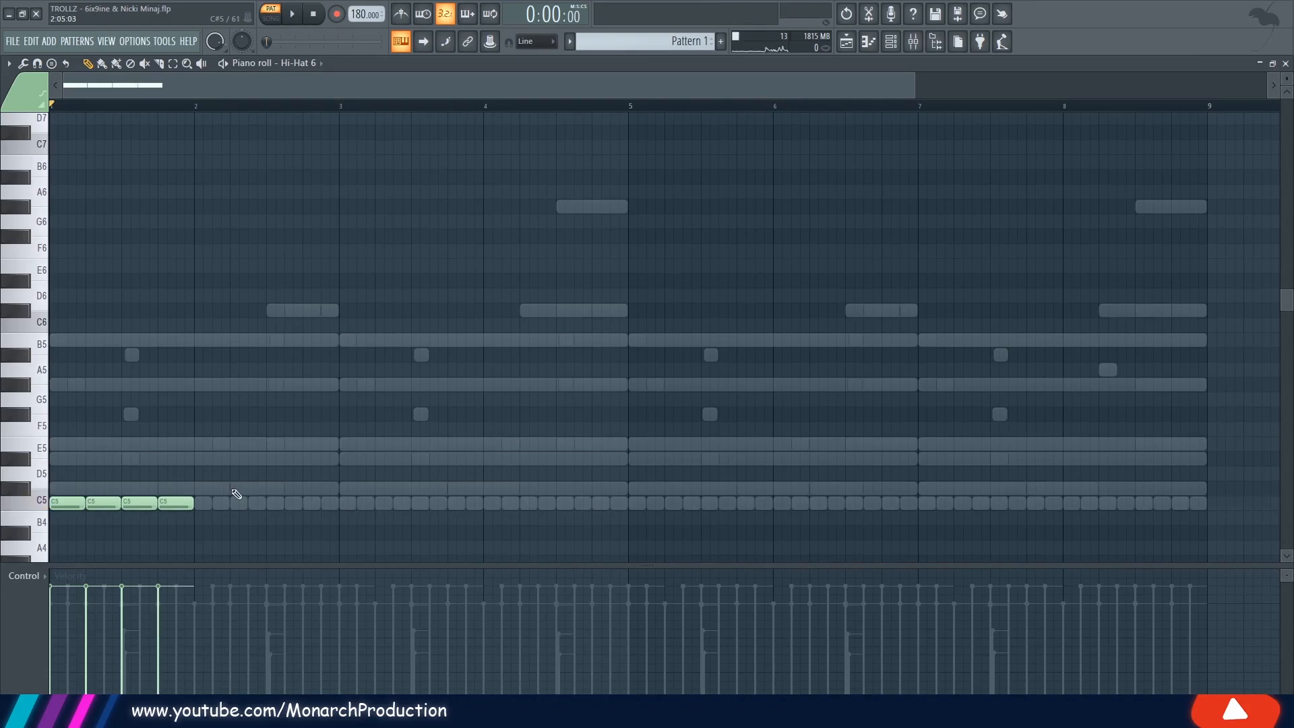
key(ctrl+b)
key(ctrl+a)
key(ctrl+b)
key(ctrl+a)
key(ctrl+b)
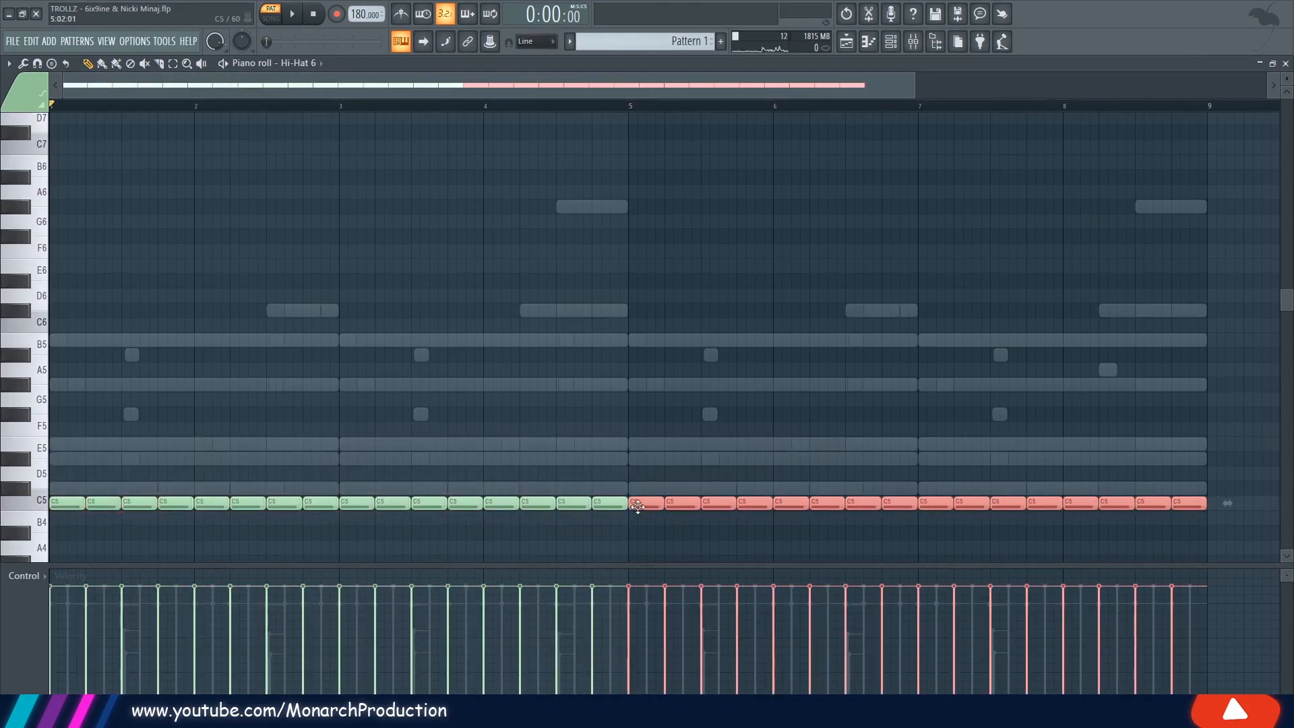
key(ctrl+d)
key(space)
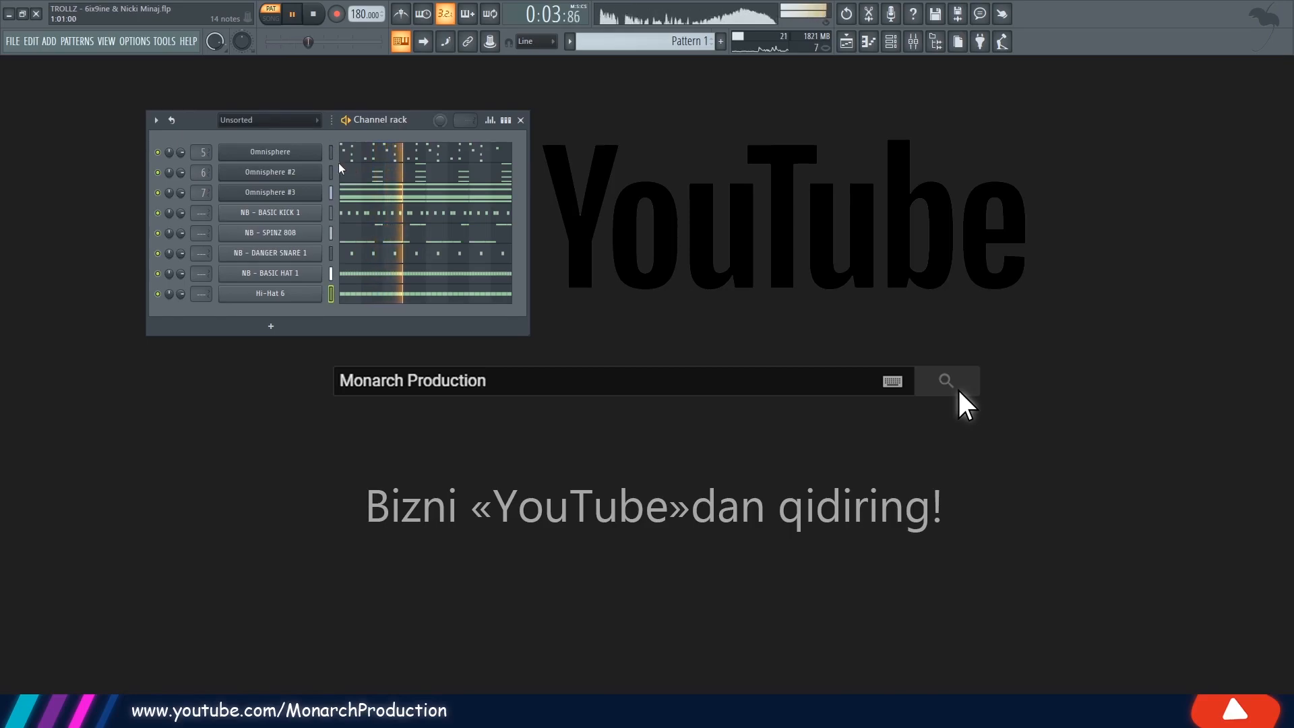
key(space)
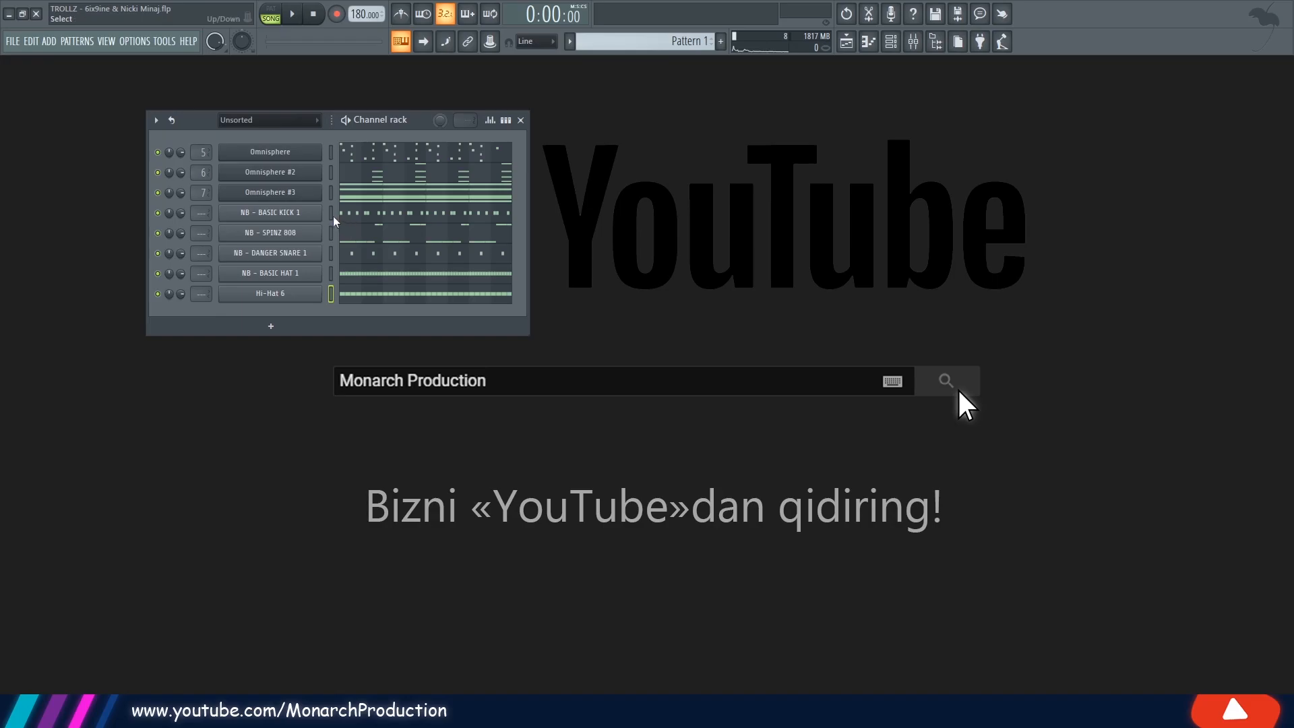
Route the five selected drum channels to consecutive mixer tracks starting at insert 10
key(F9)
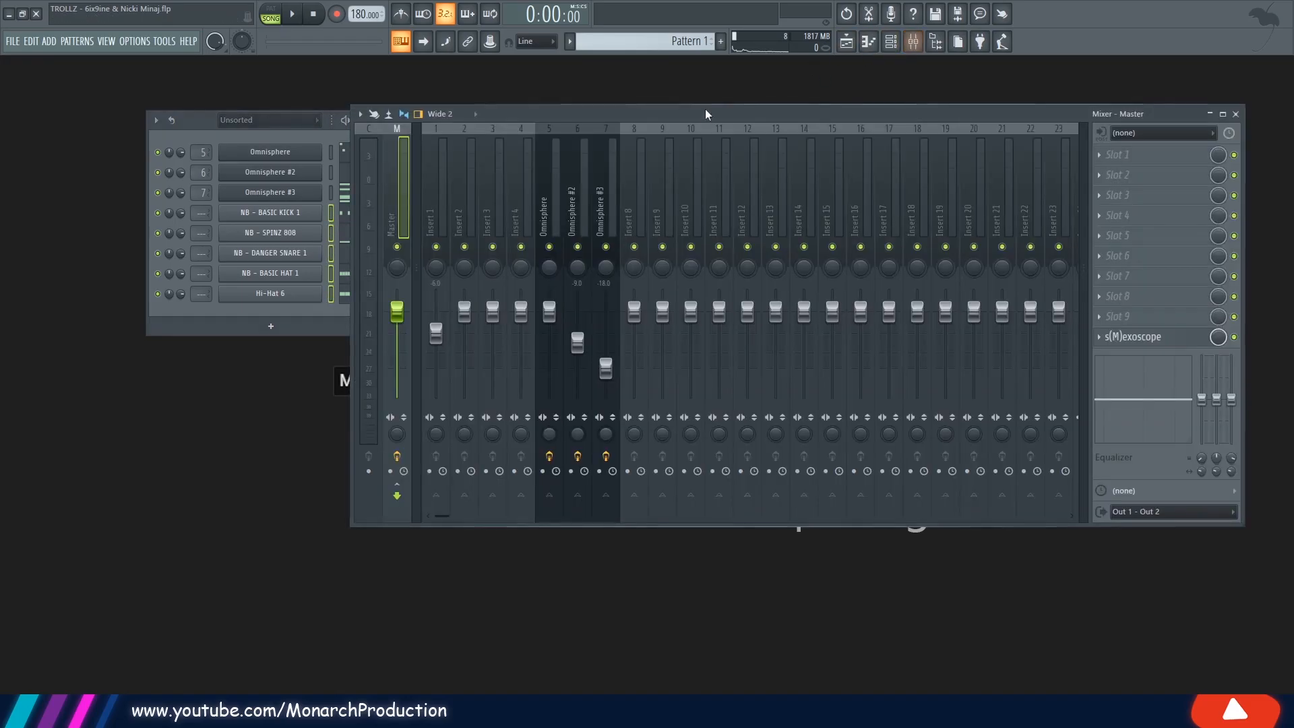
click(688, 153)
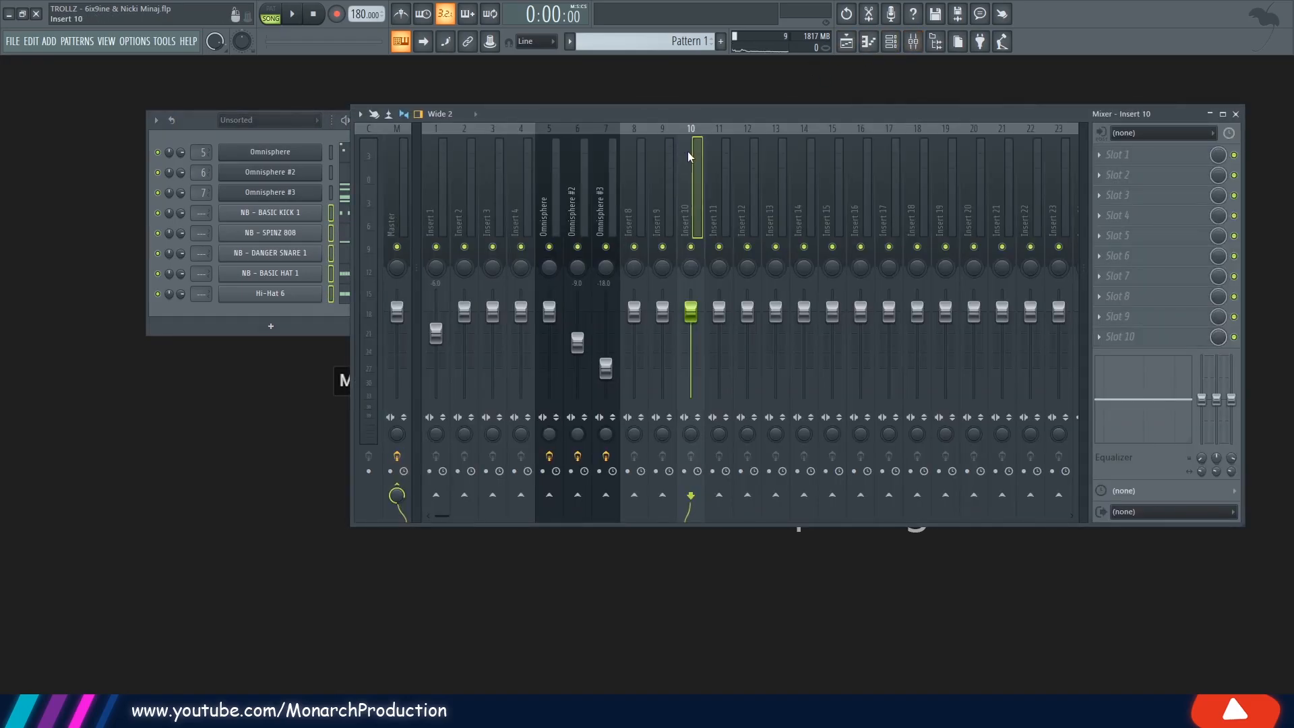
key(ctrl+shift+l)
drag(1010, 119, 1005, 252)
Switch playback to pattern mode and audition the pattern while watching the drum tracks in the repositioned mixer
key(space)
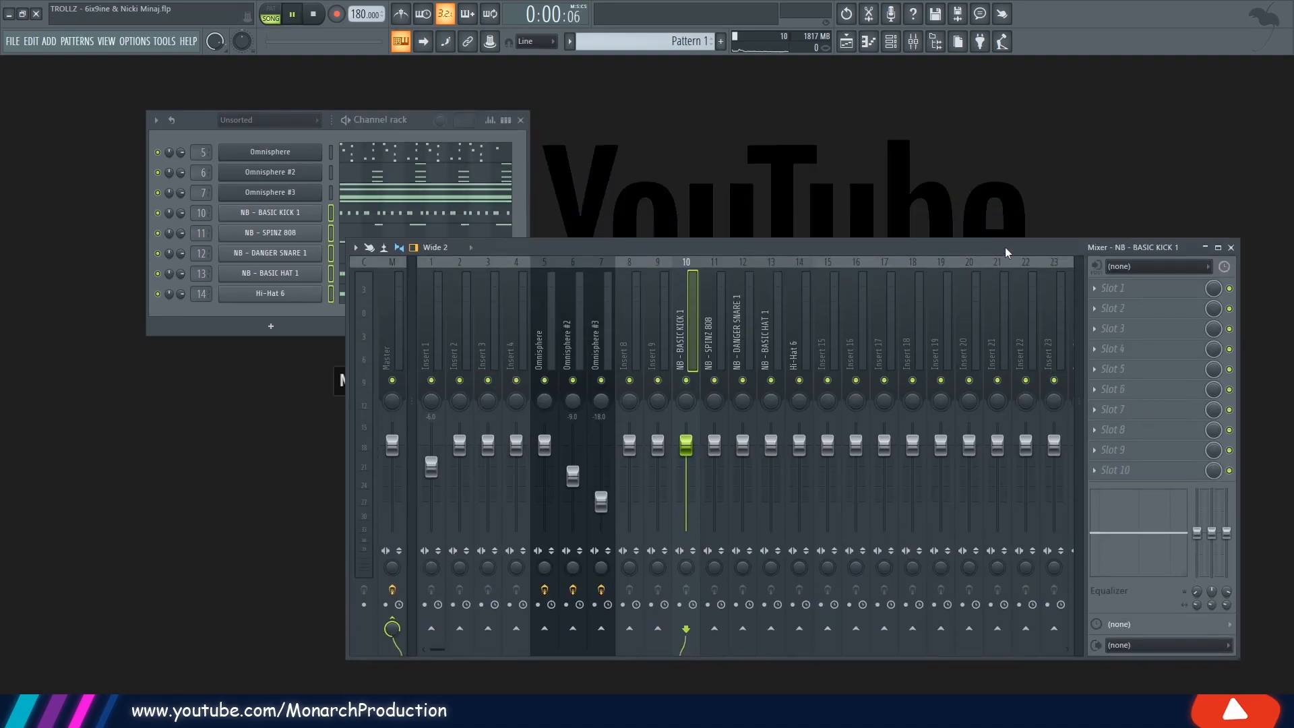
key(l)
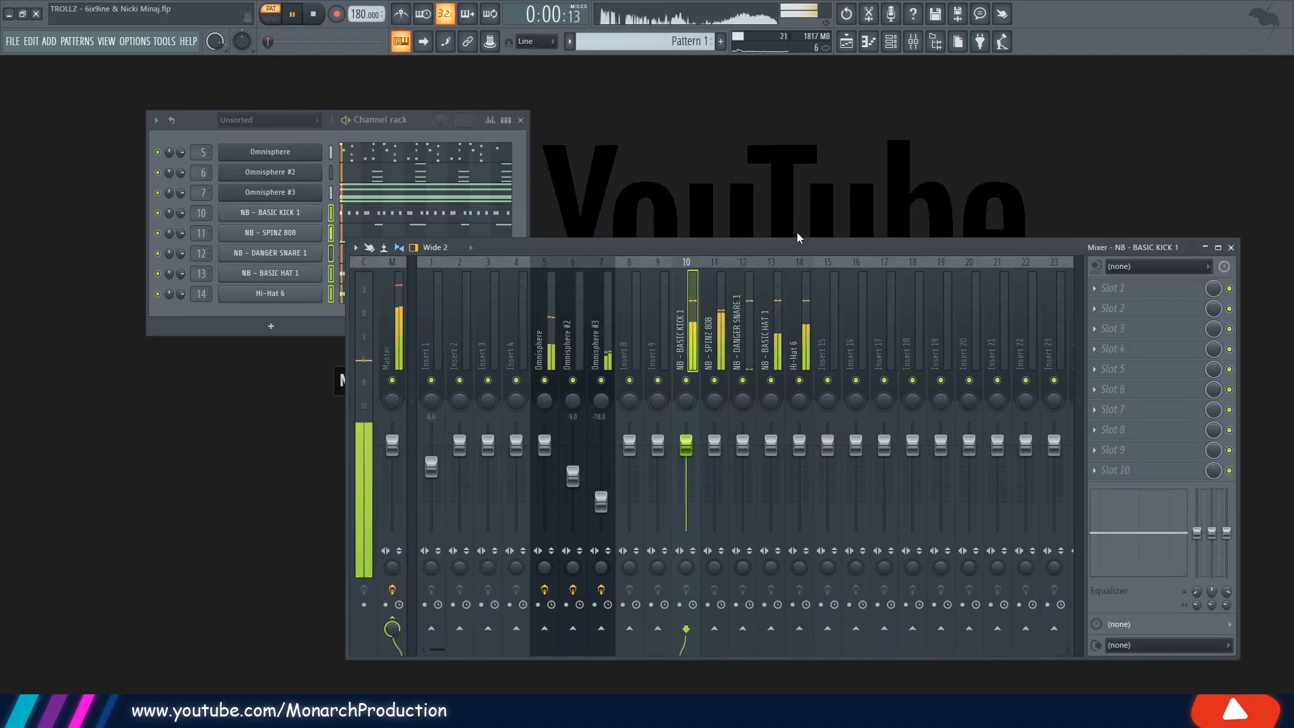
drag(778, 255, 875, 108)
key(space)
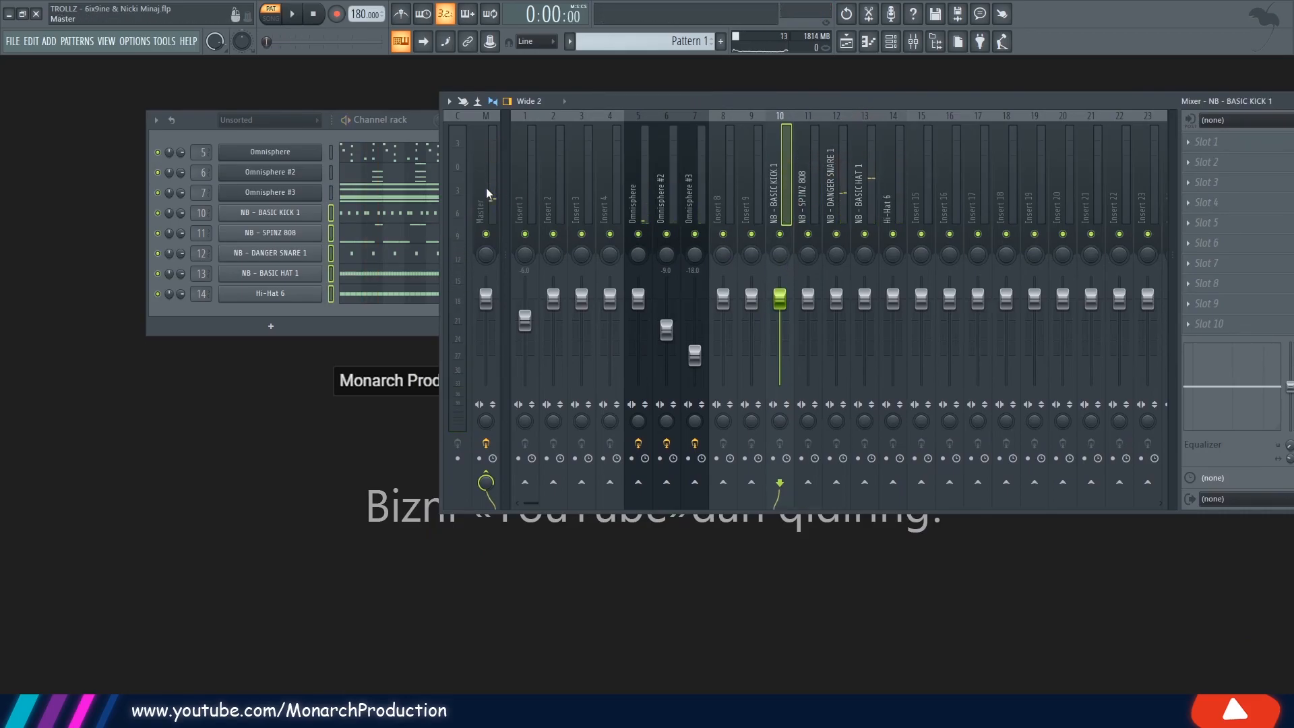
Audition the pattern while watching the mixer levels and select the NB - SPINZ 808 track
key(space)
key(space)
key(space)
click(819, 204)
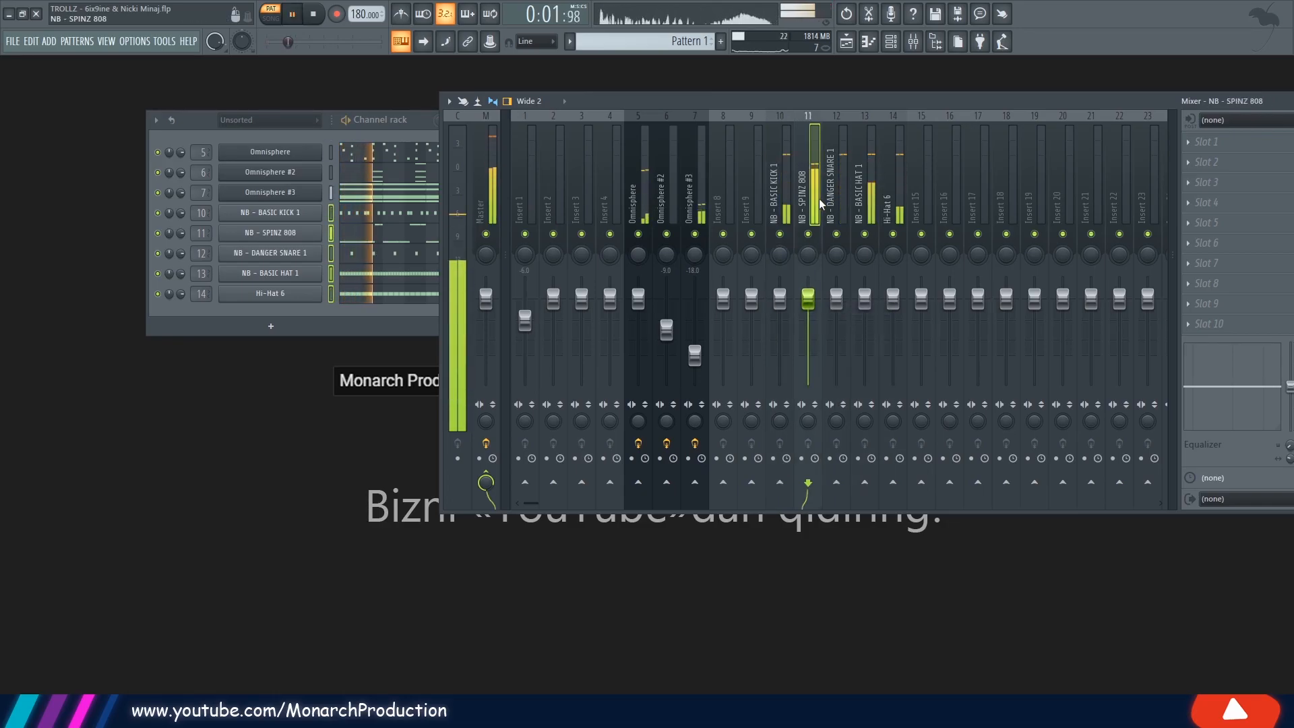
key(space)
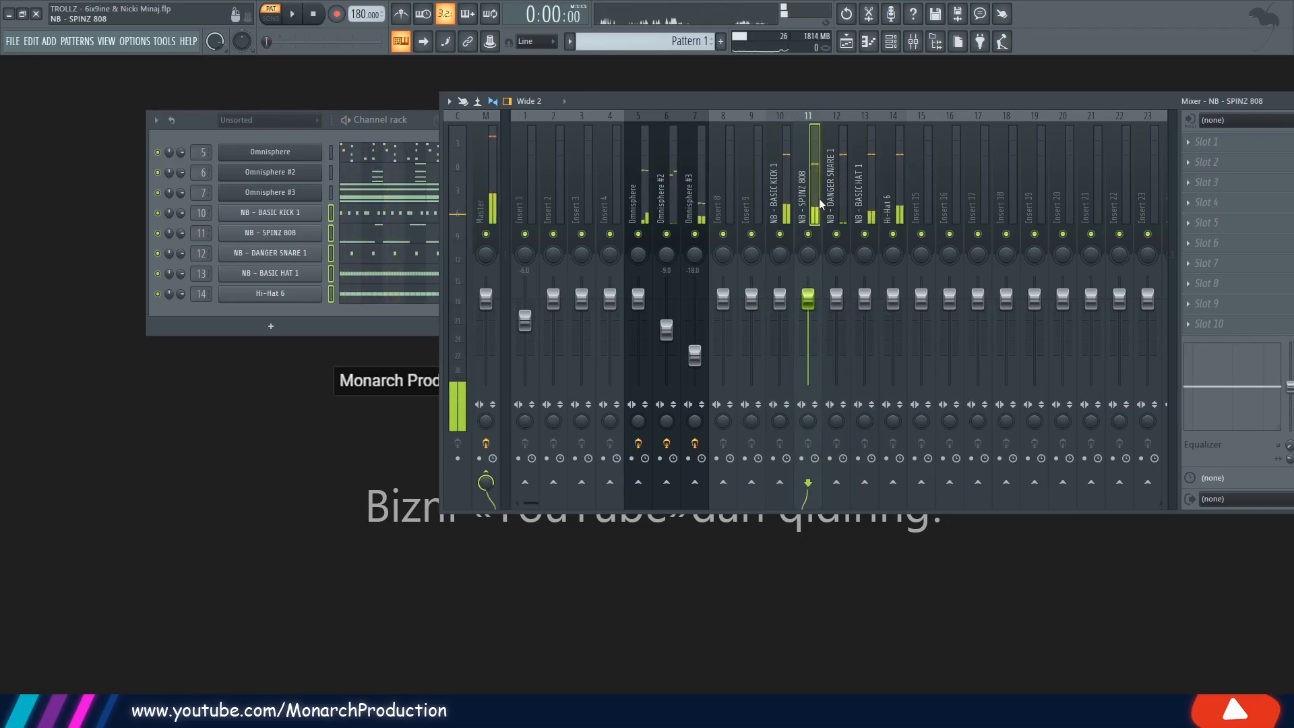
Show the Master track's s(M)exoscope beside the repositioned mixer and play the pattern through it
click(493, 168)
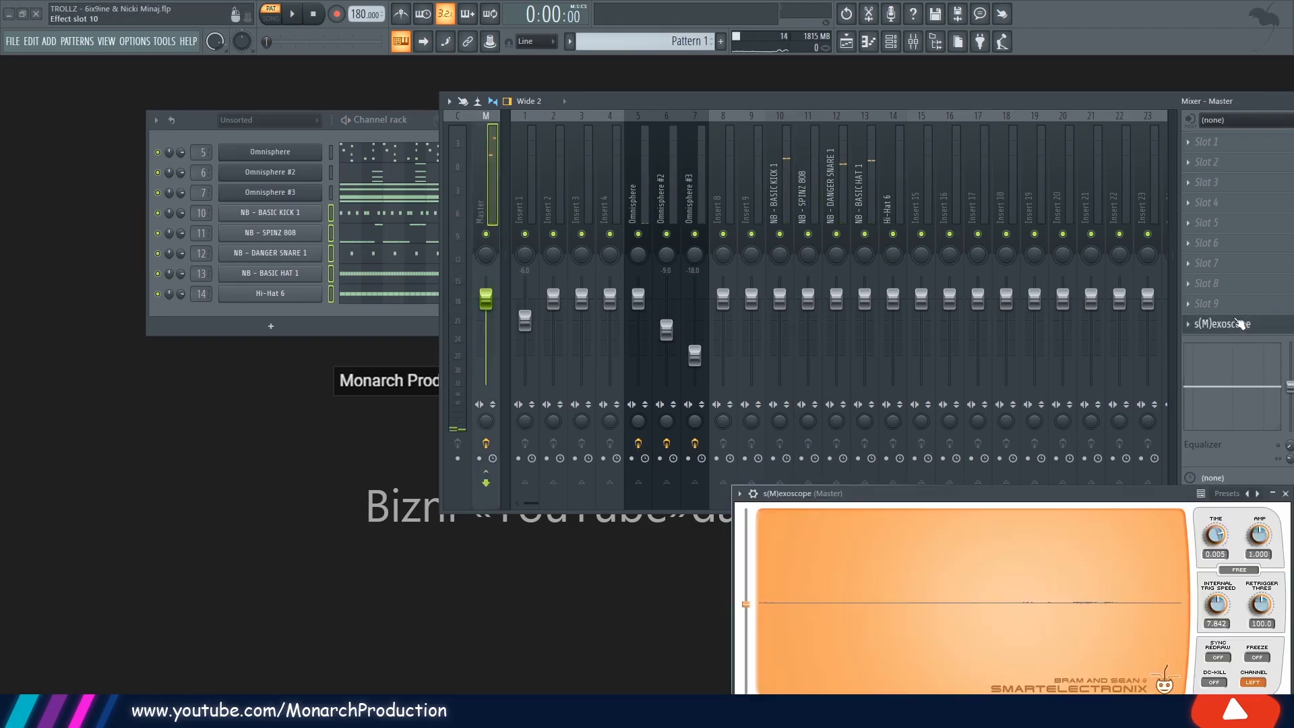
drag(1096, 104, 735, 70)
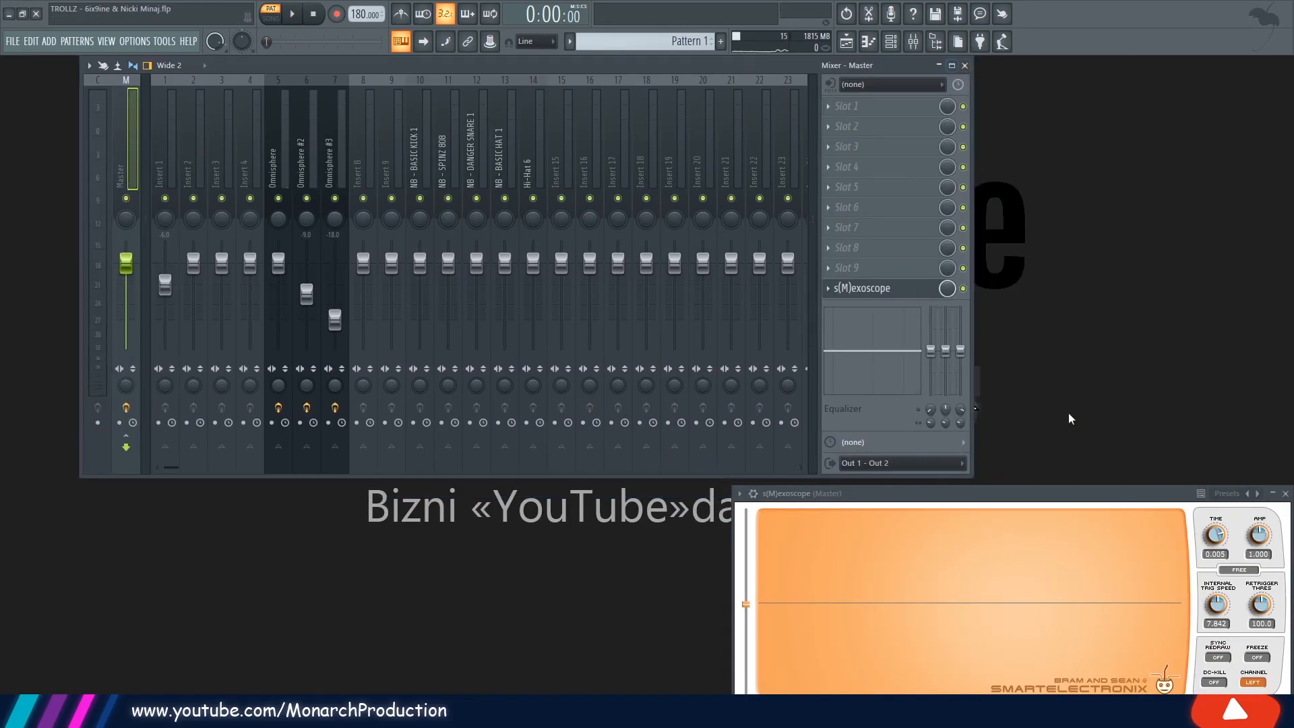
drag(1038, 492, 964, 341)
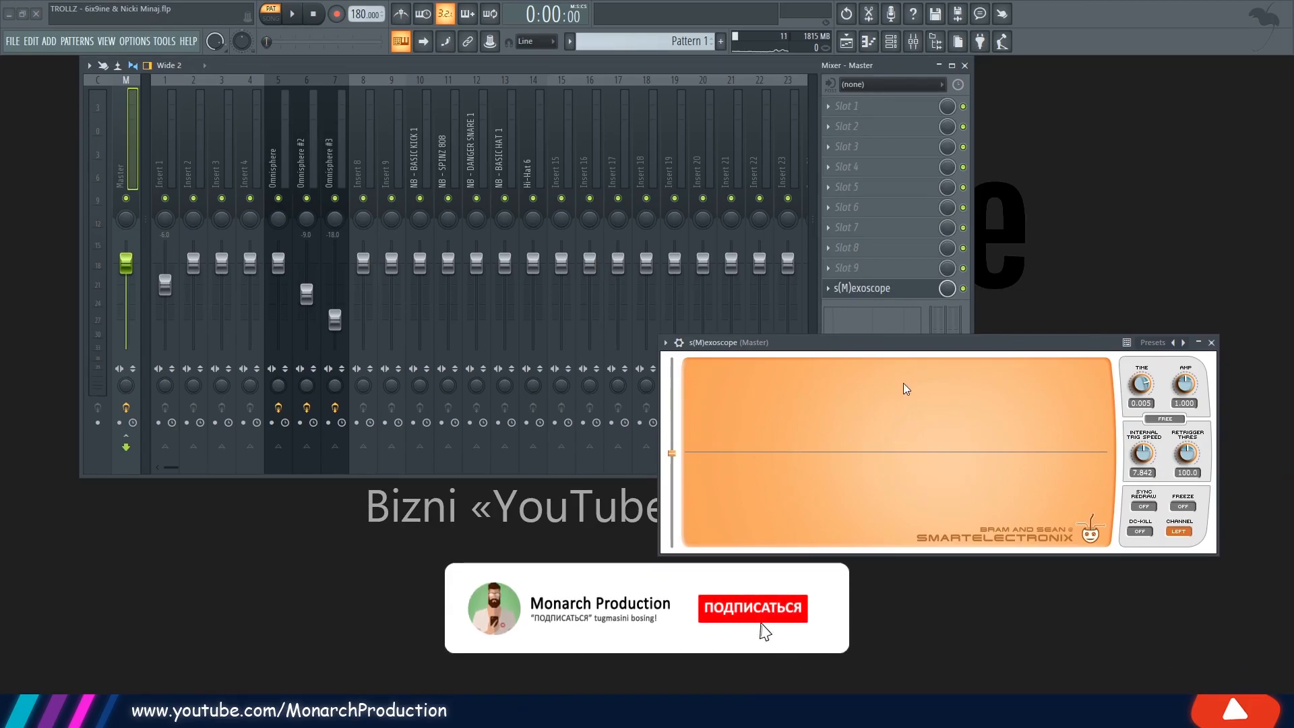
key(space)
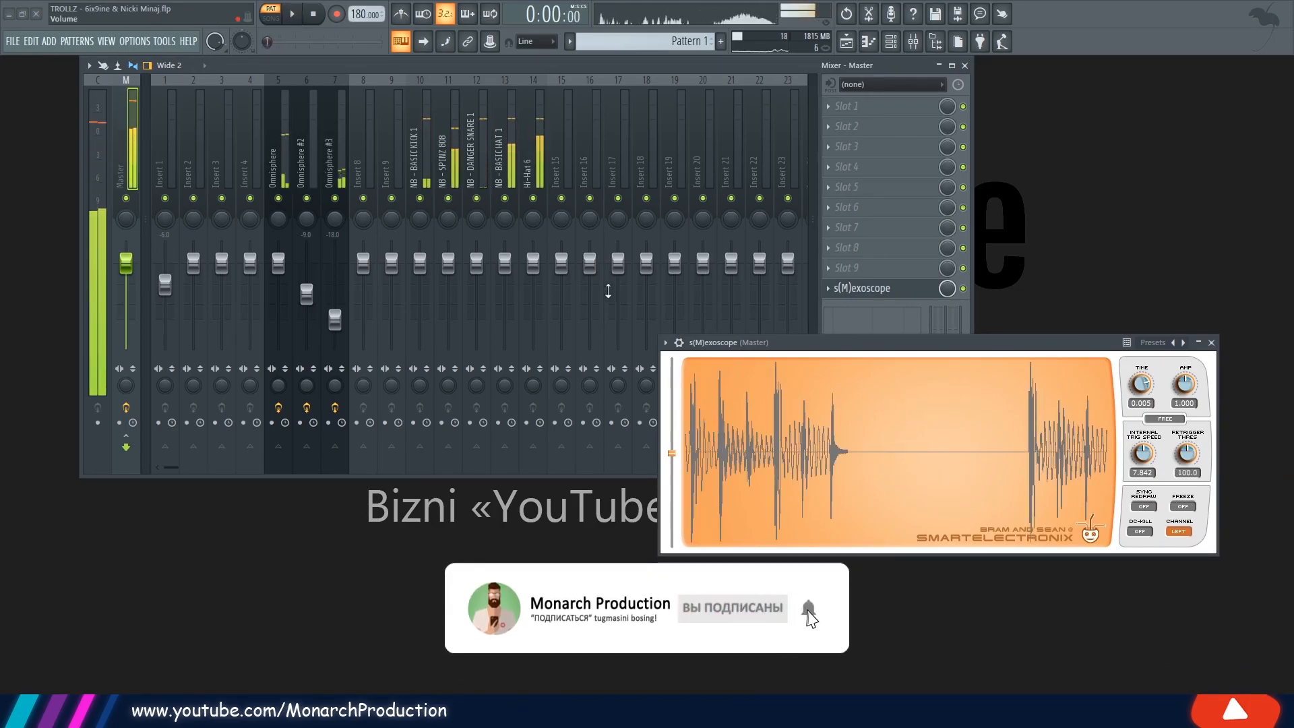
Solo the NB - BASIC KICK 1 and NB - SPINZ 808 tracks together and lower the 808 fader to 80% (-4.8 dB)
click(421, 198)
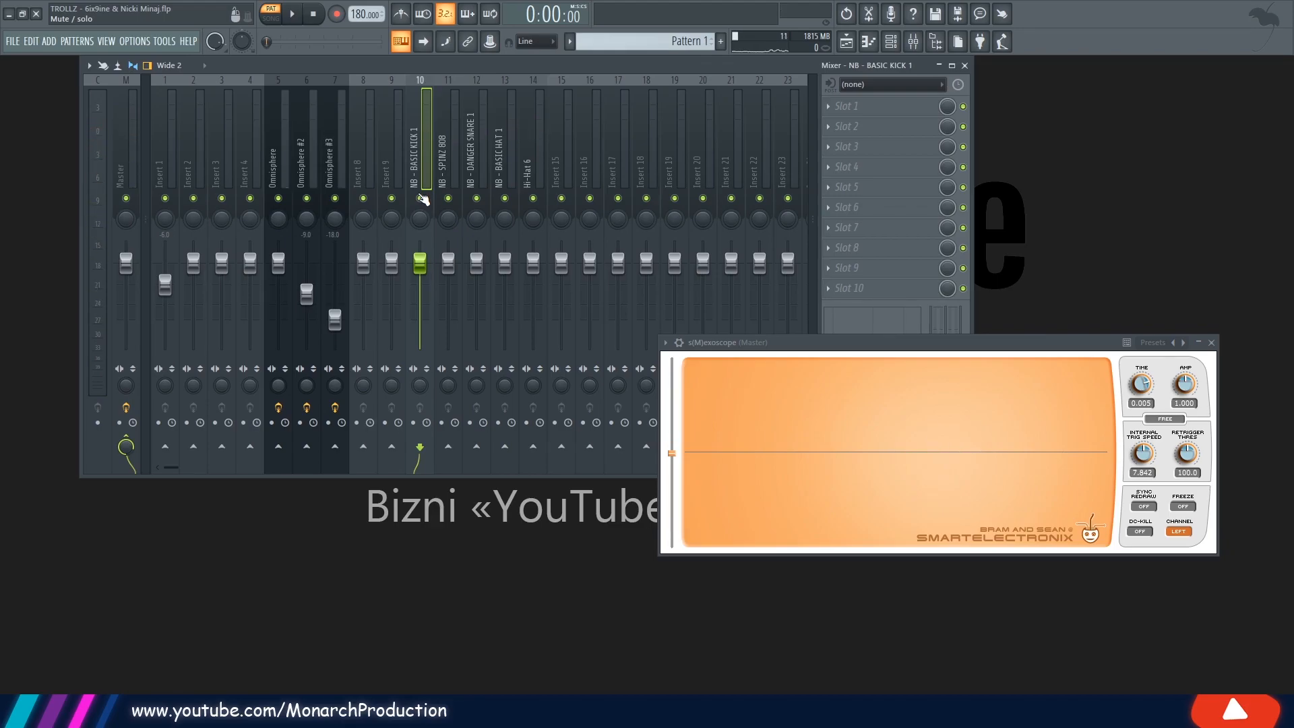
right_click(420, 199)
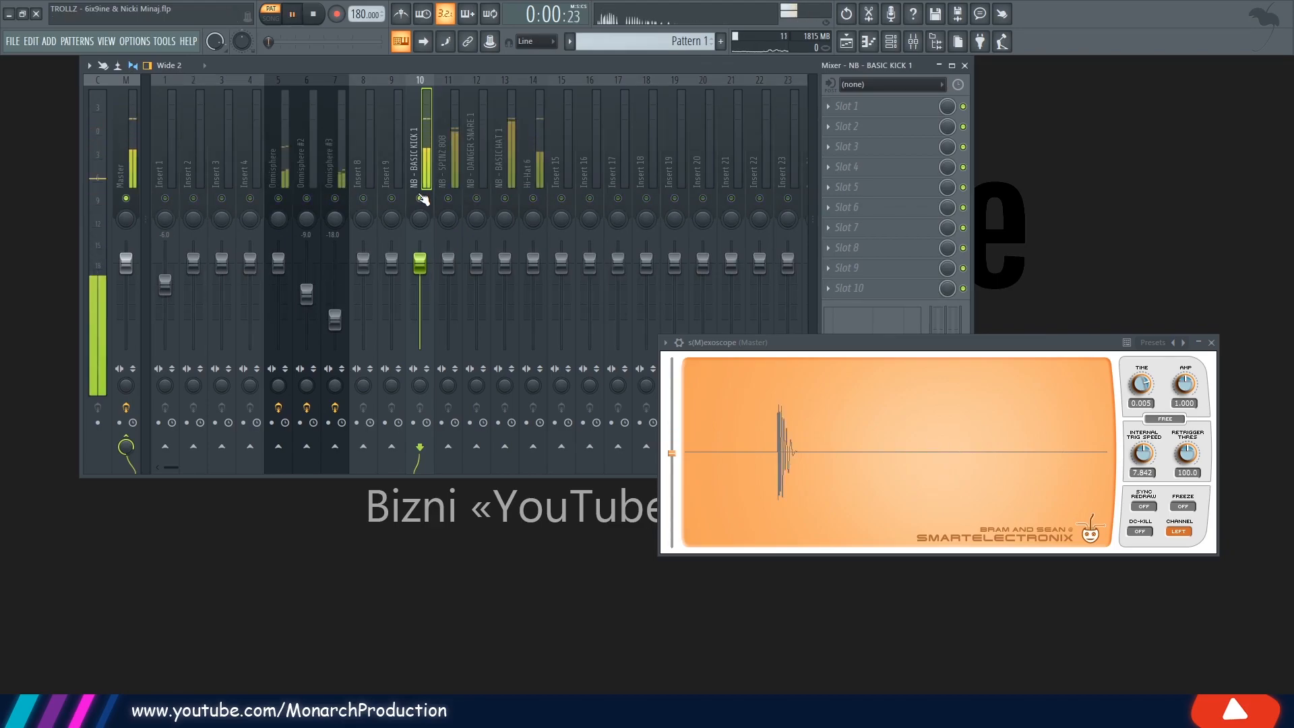
click(448, 198)
key(space)
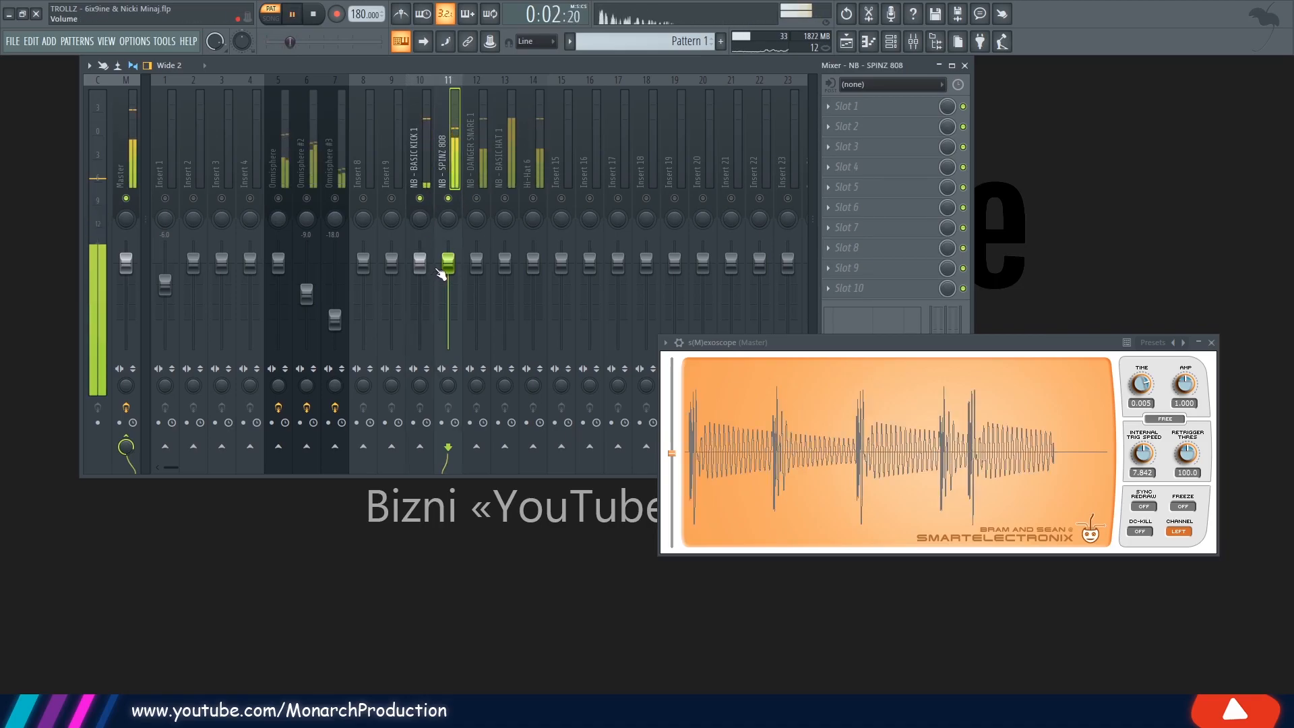
drag(456, 270, 456, 287)
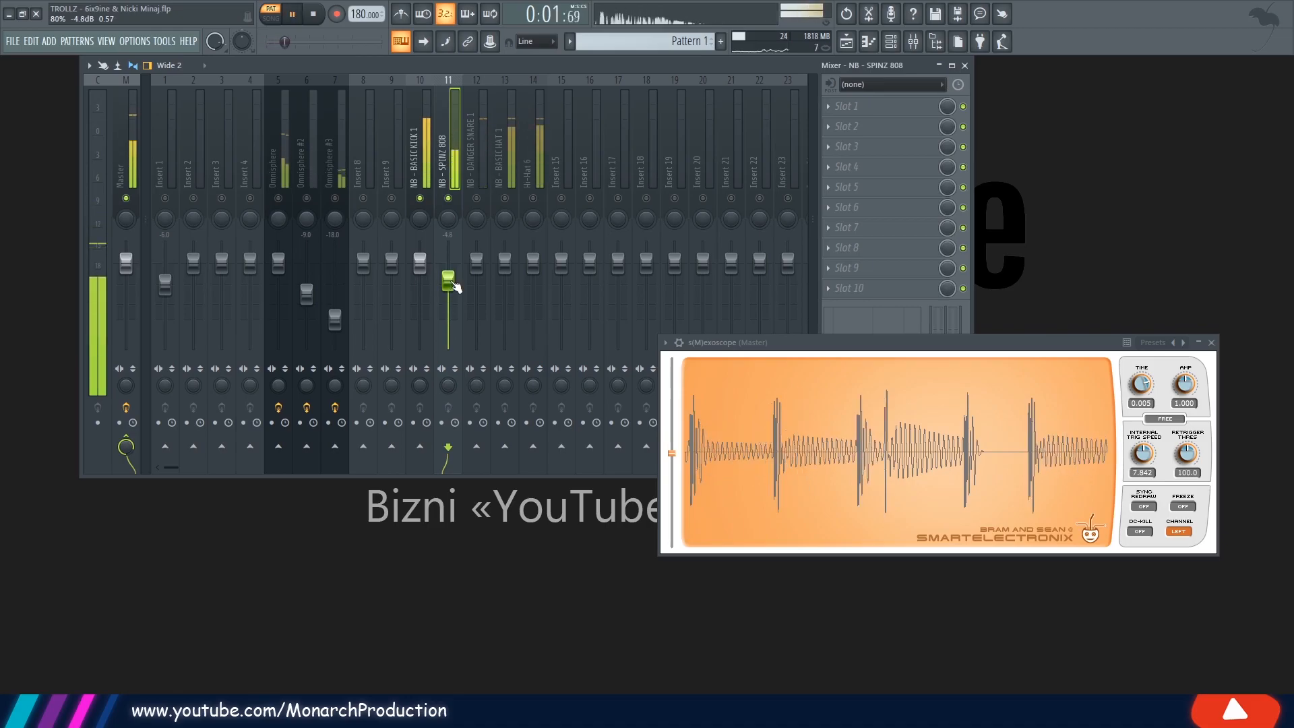
key(space)
Audition the soloed kick and 808 repeatedly to examine how their waveforms overlap in the oscilloscope
click(418, 138)
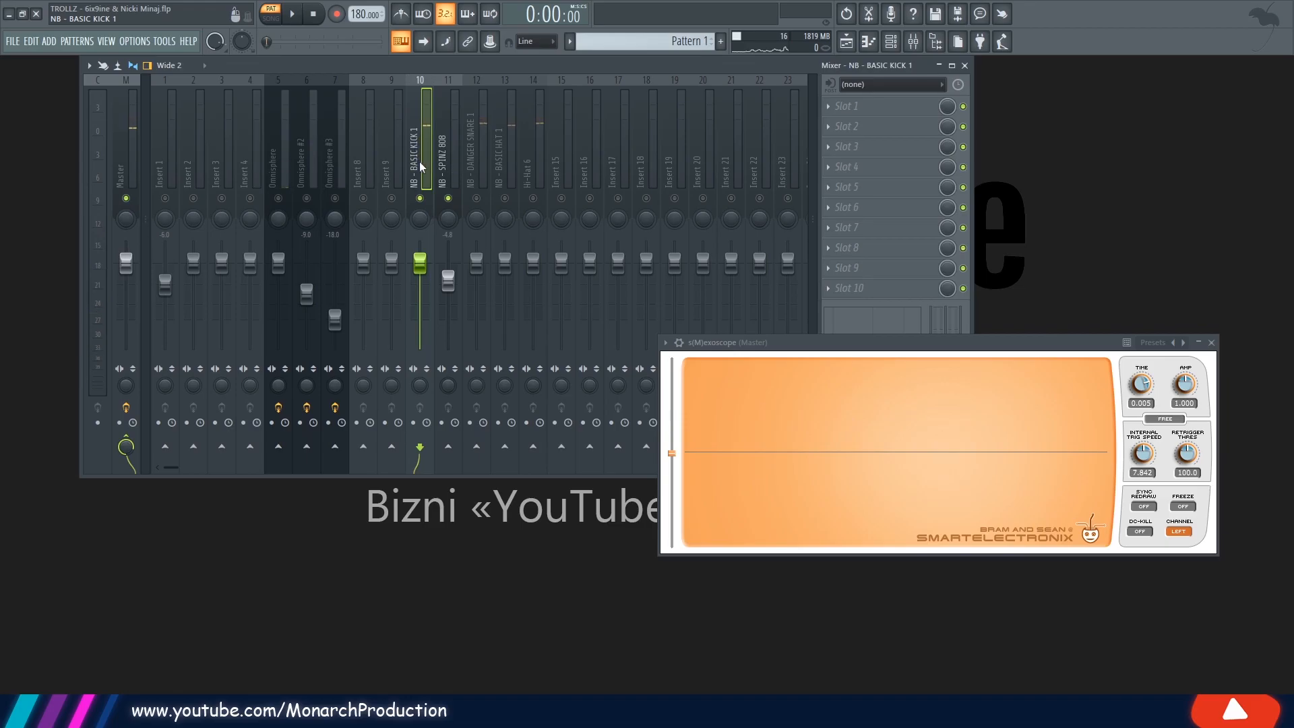
click(438, 160)
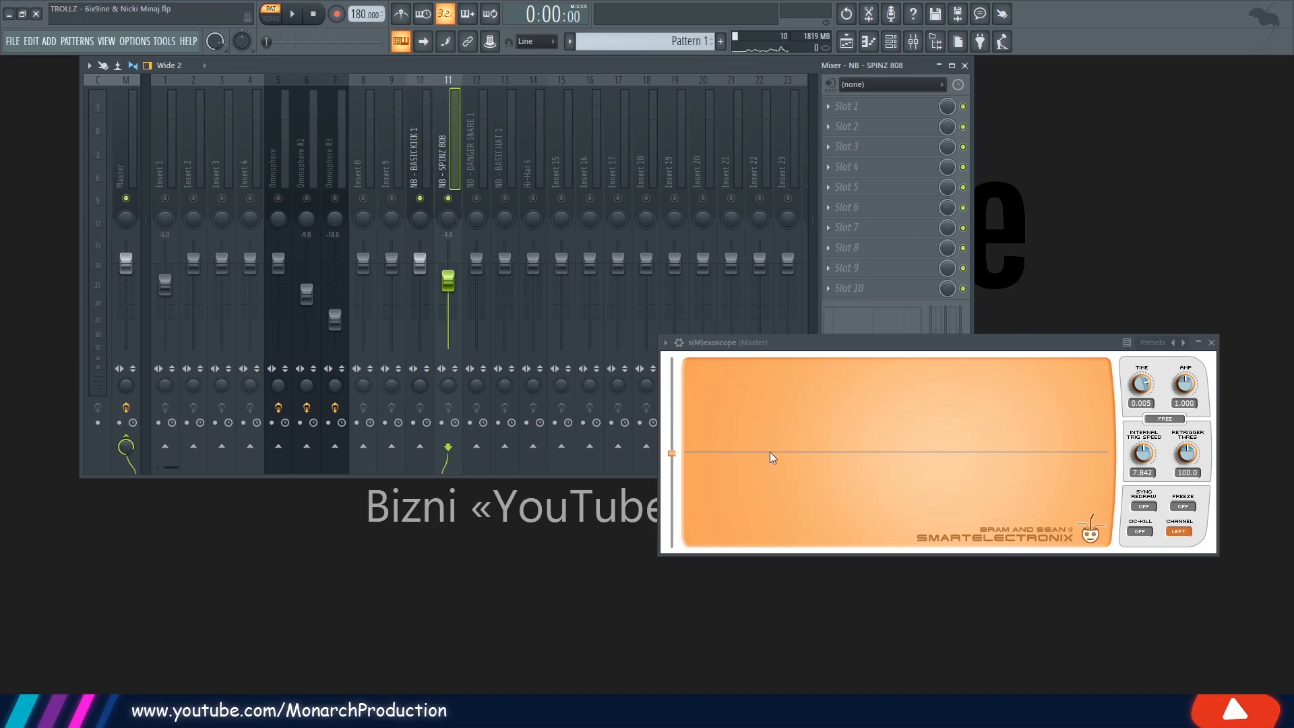
key(space)
key(space)
key(space)
key(space)
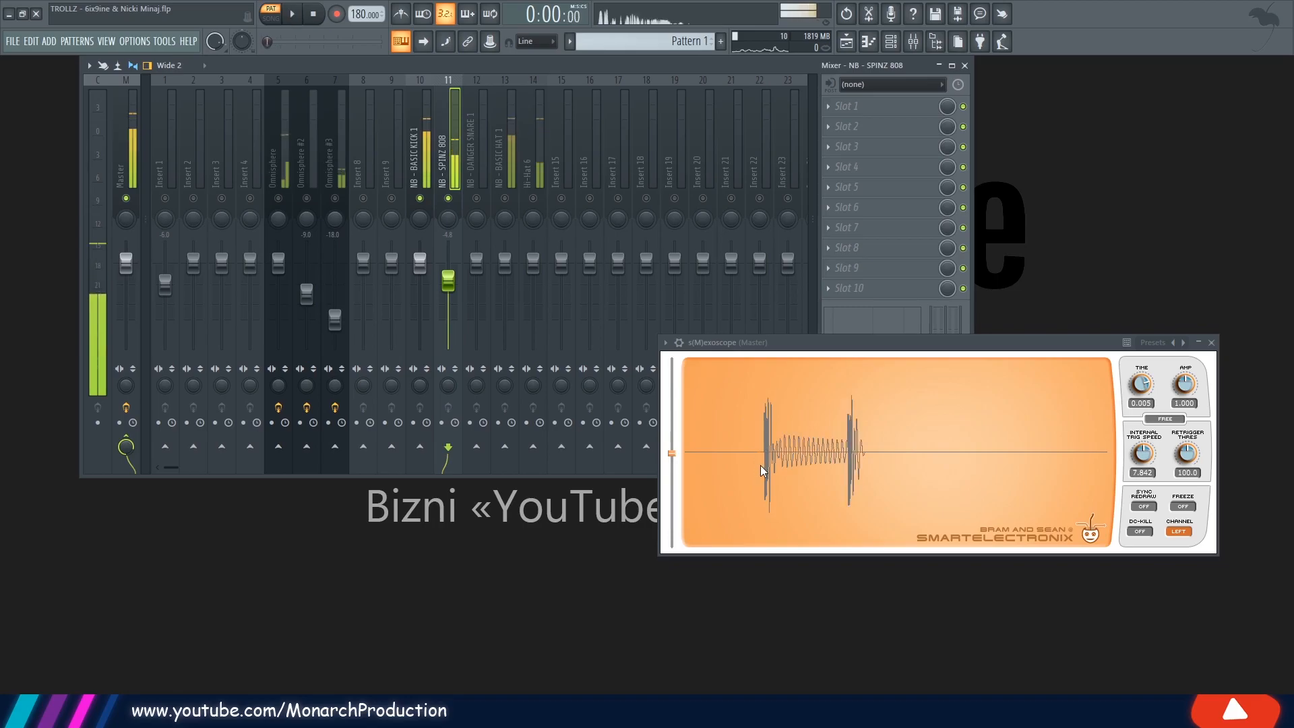
Set the s(M)exoscope time to 0.008 and replay the kick and 808 to examine their combined waveform
drag(1143, 374, 1140, 378)
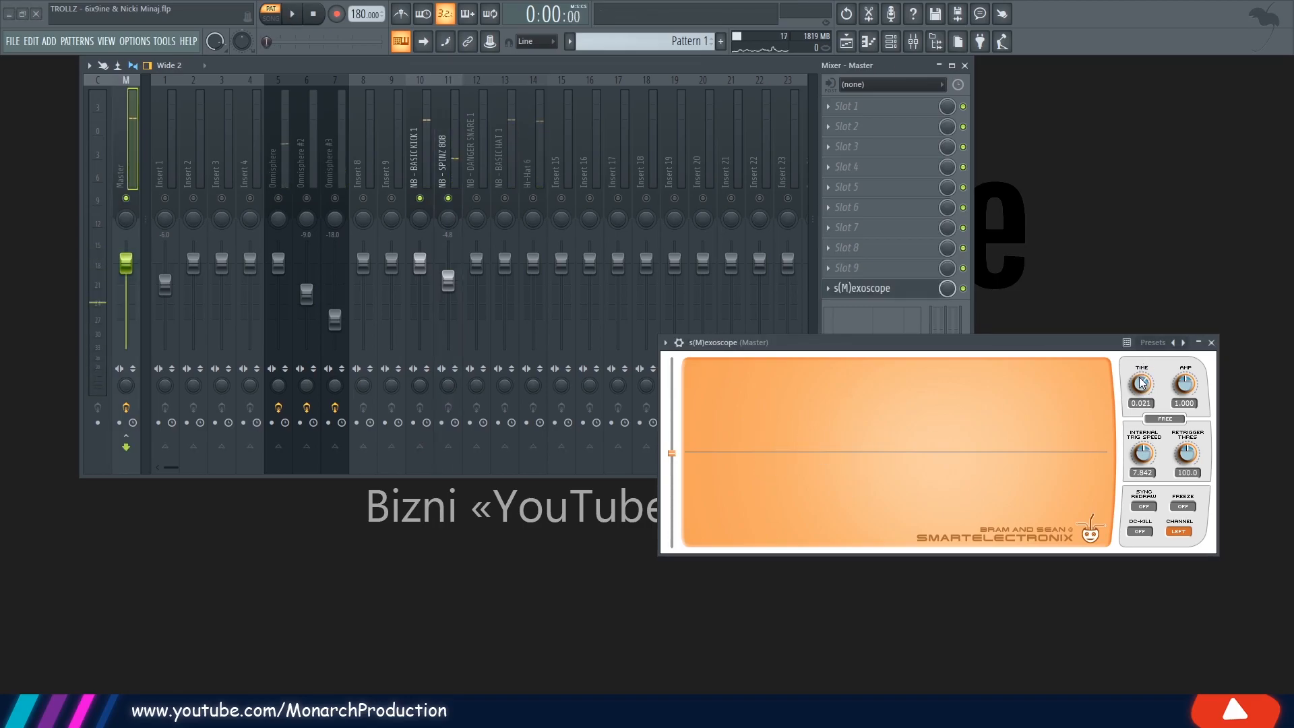
key(space)
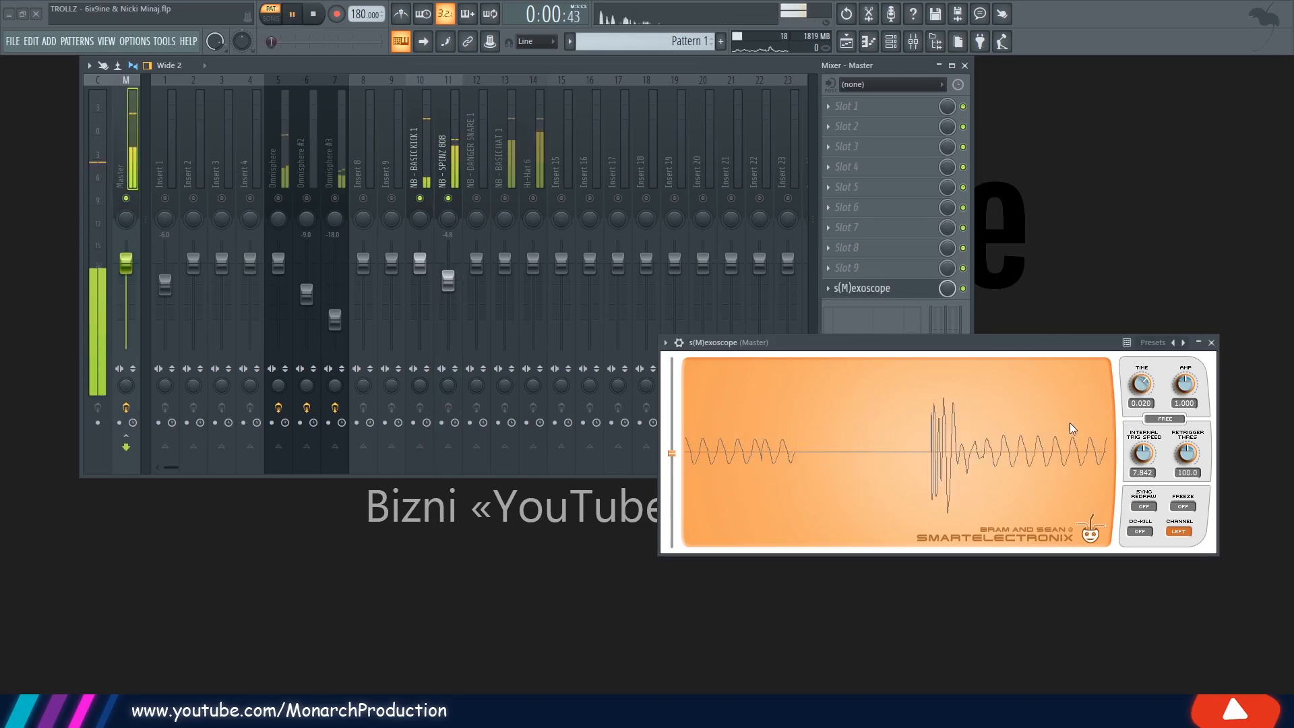
drag(1146, 391, 1146, 405)
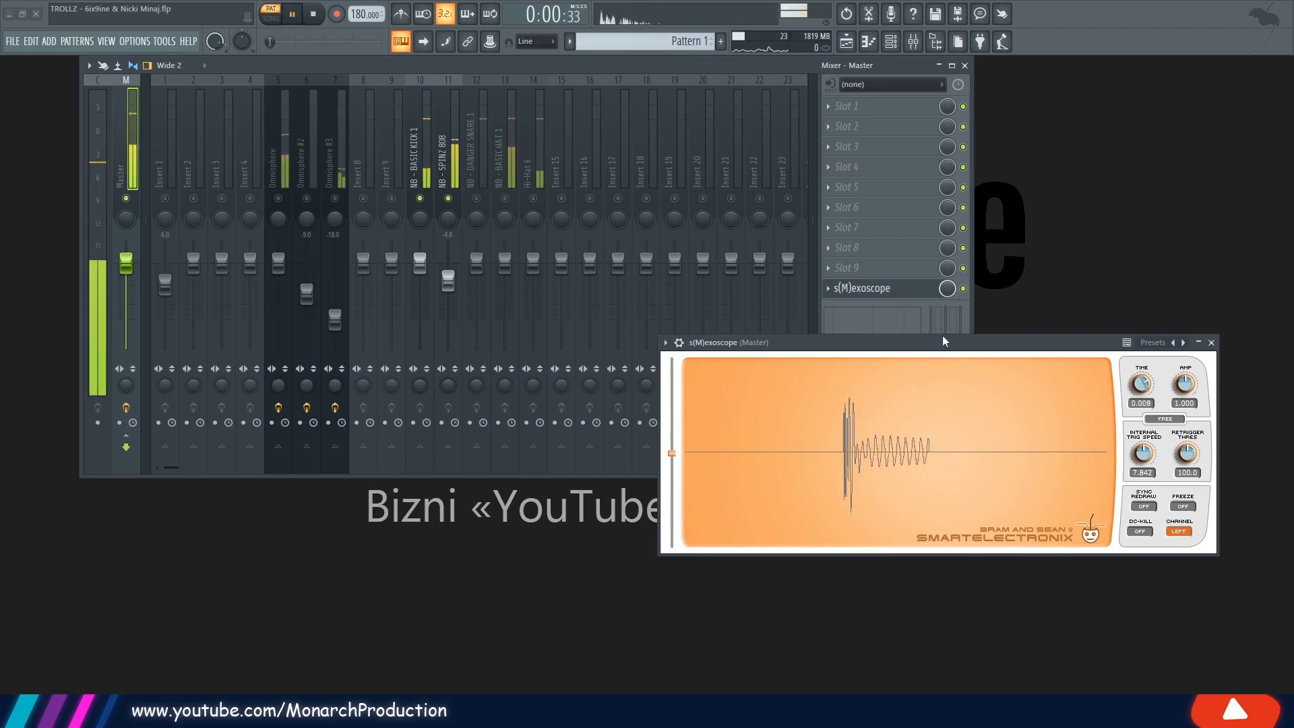
key(space)
key(space)
key(space)
key(space)
key(space)
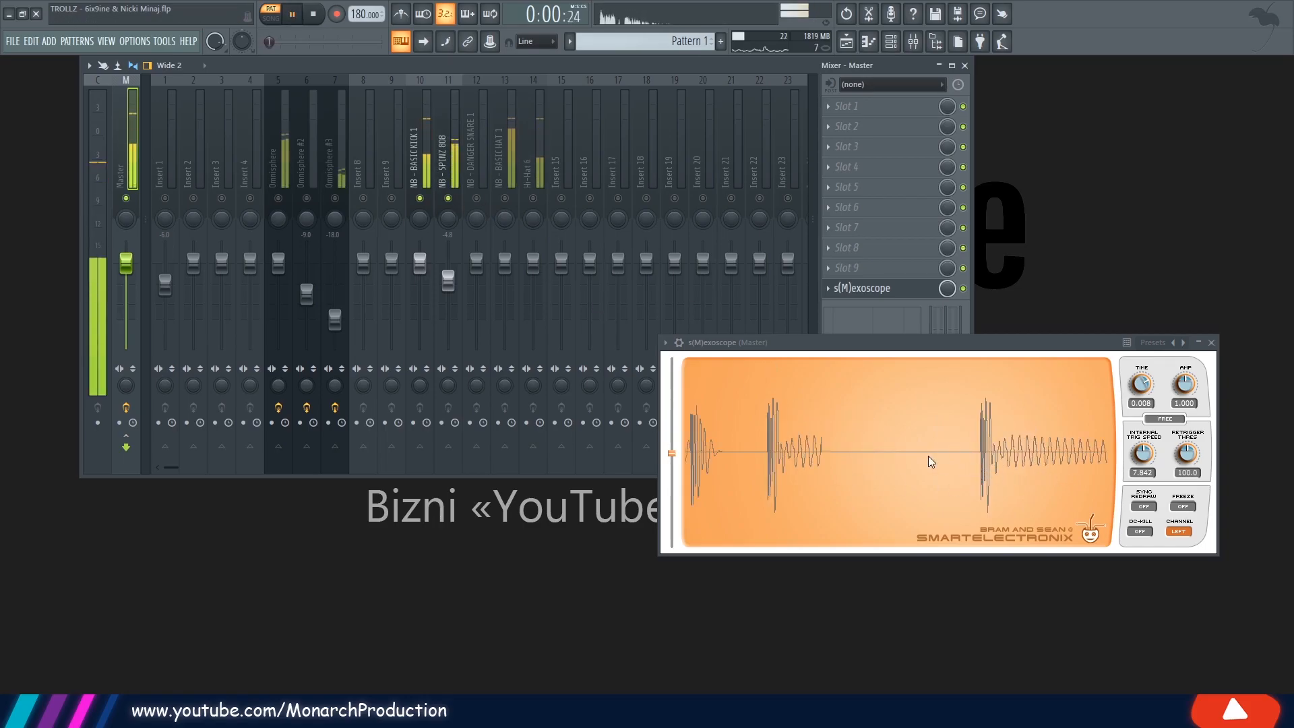
key(space)
Load Fruity Peak Controller into slot 1 of the NB - BASIC KICK 1 track and place its window over the mixer
click(415, 135)
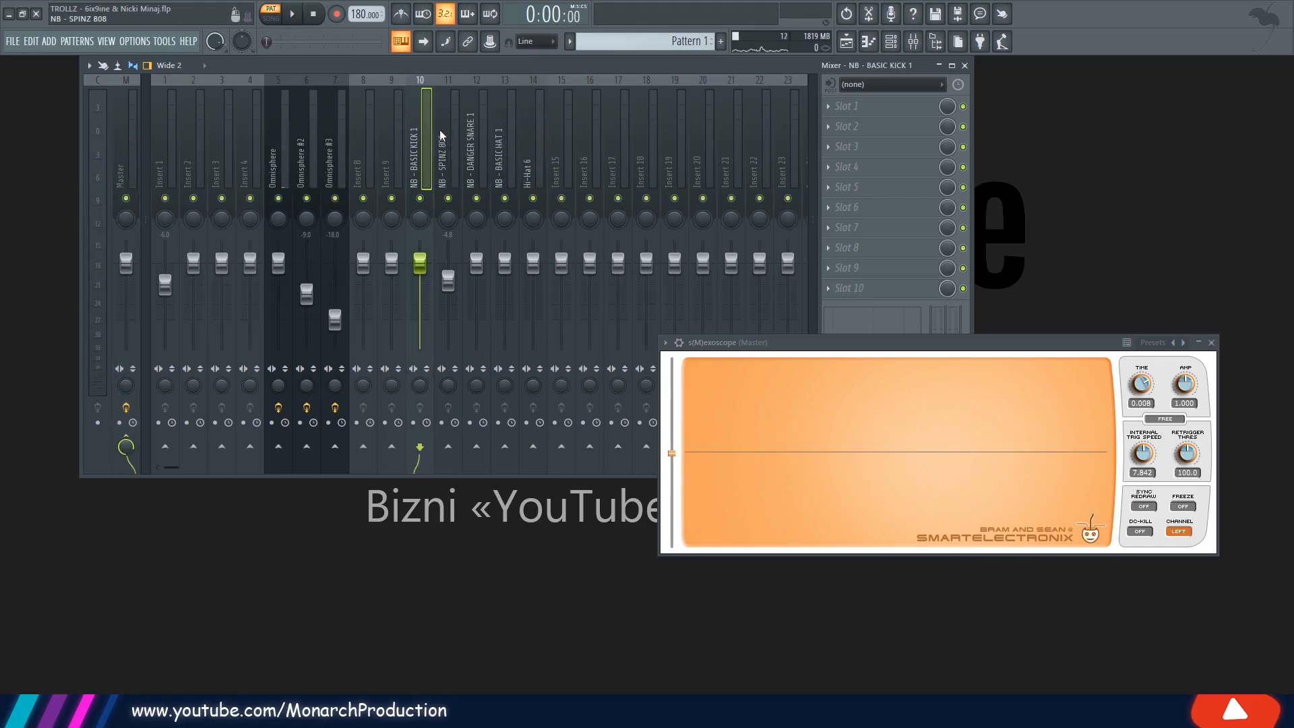
click(828, 107)
click(518, 529)
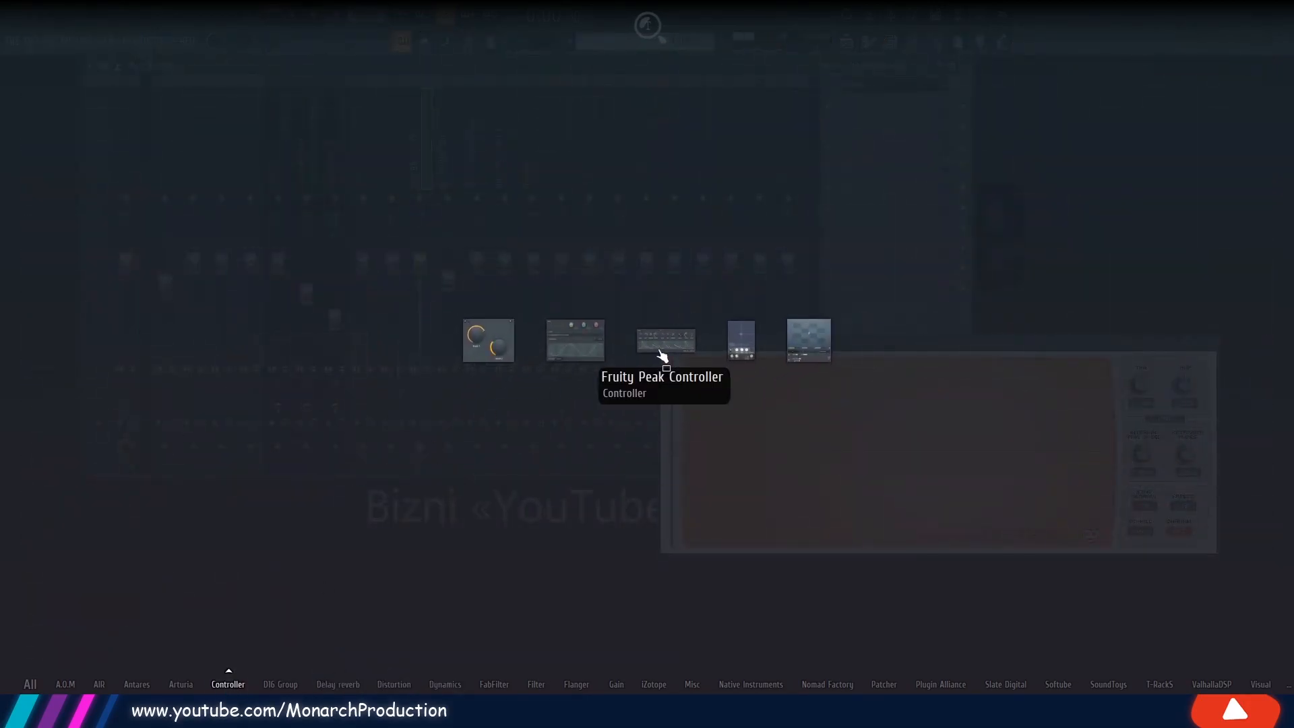
drag(662, 355, 876, 108)
drag(296, 175, 734, 120)
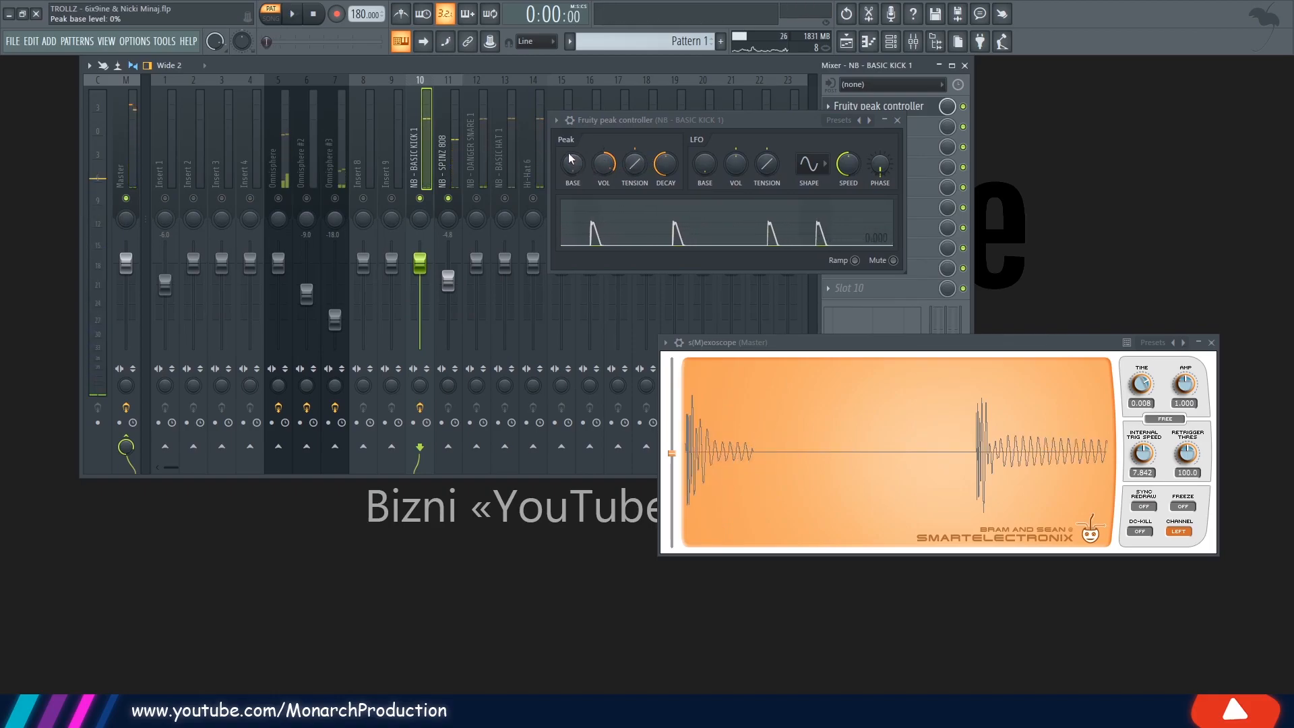
drag(642, 118, 544, 157)
Set the peak controller's Peak base to 0.8 and its peak amount to -200%
drag(476, 205, 476, 182)
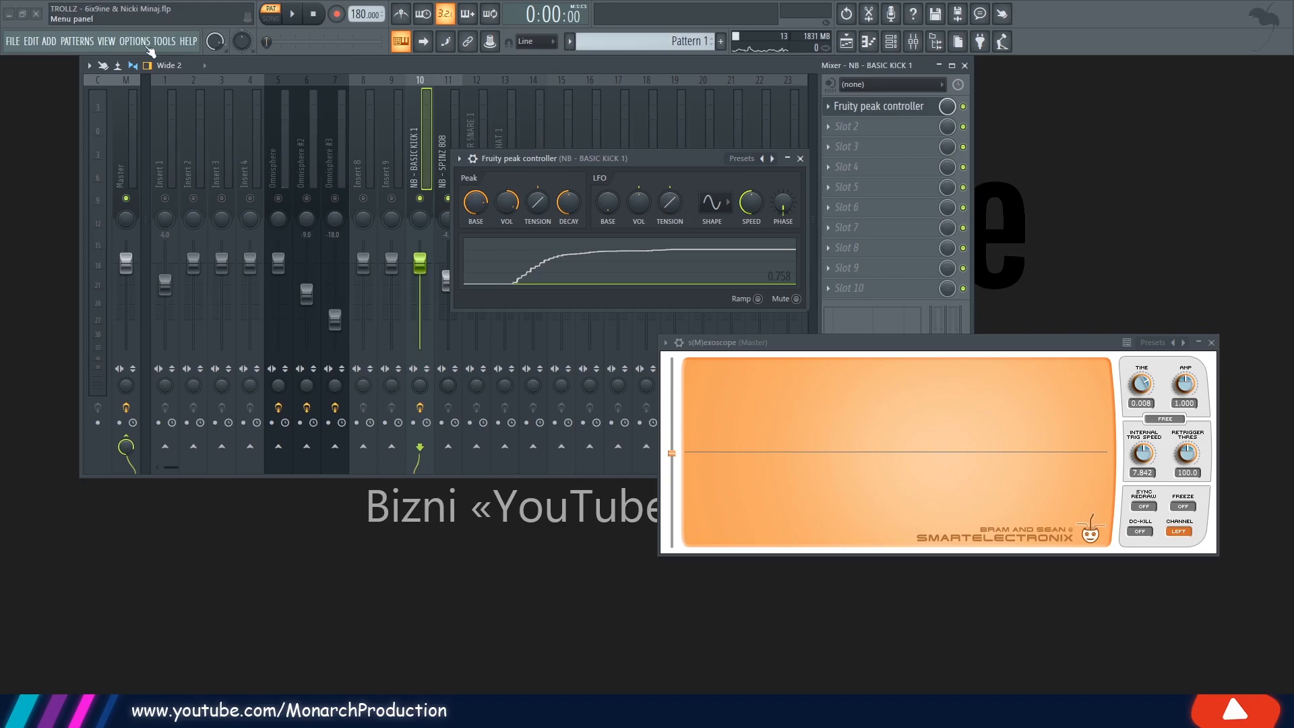
right_click(472, 199)
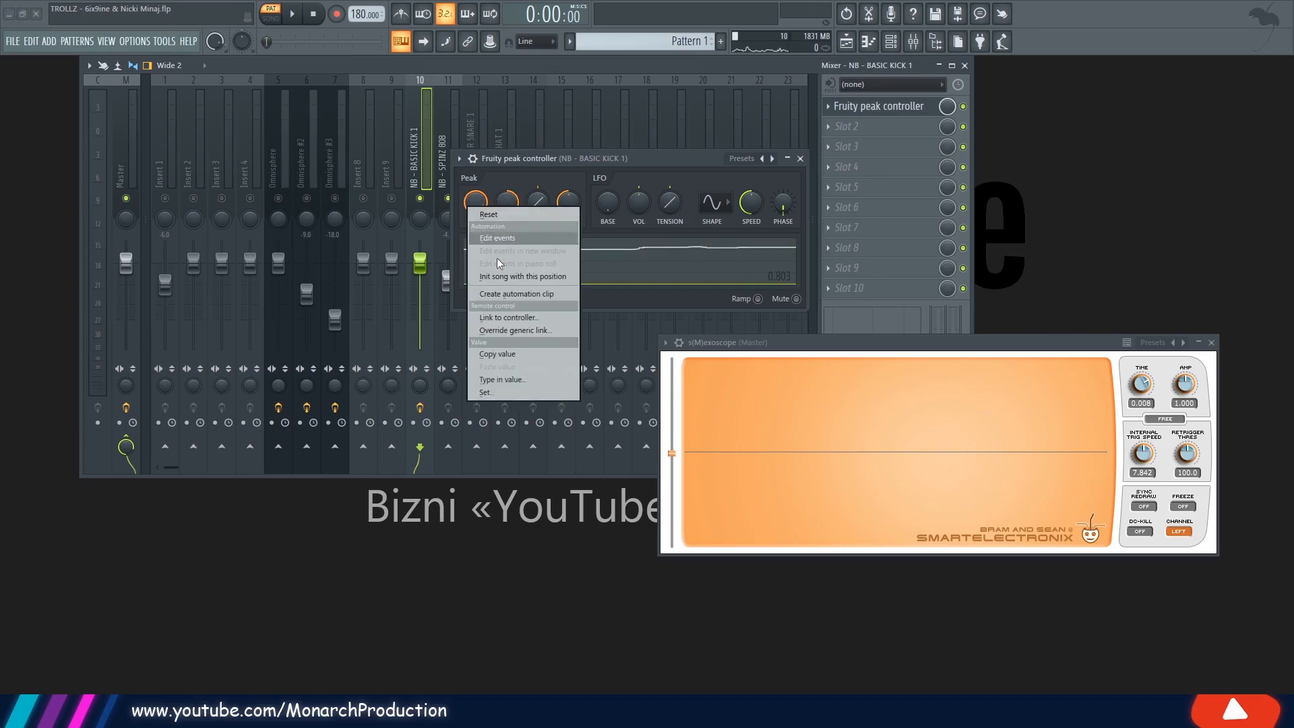
click(531, 378)
text(0.8)
key(Return)
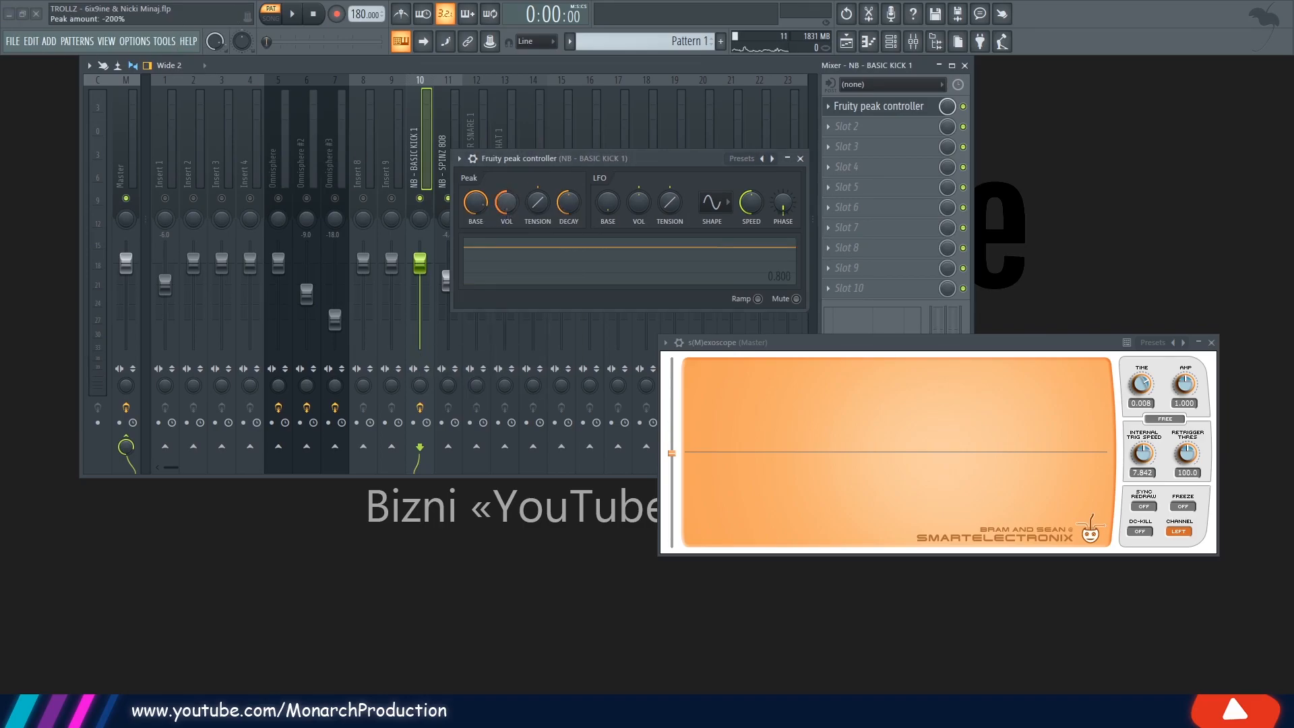
Try a Peak tension of about -43% during playback and reset it to its default
click(292, 12)
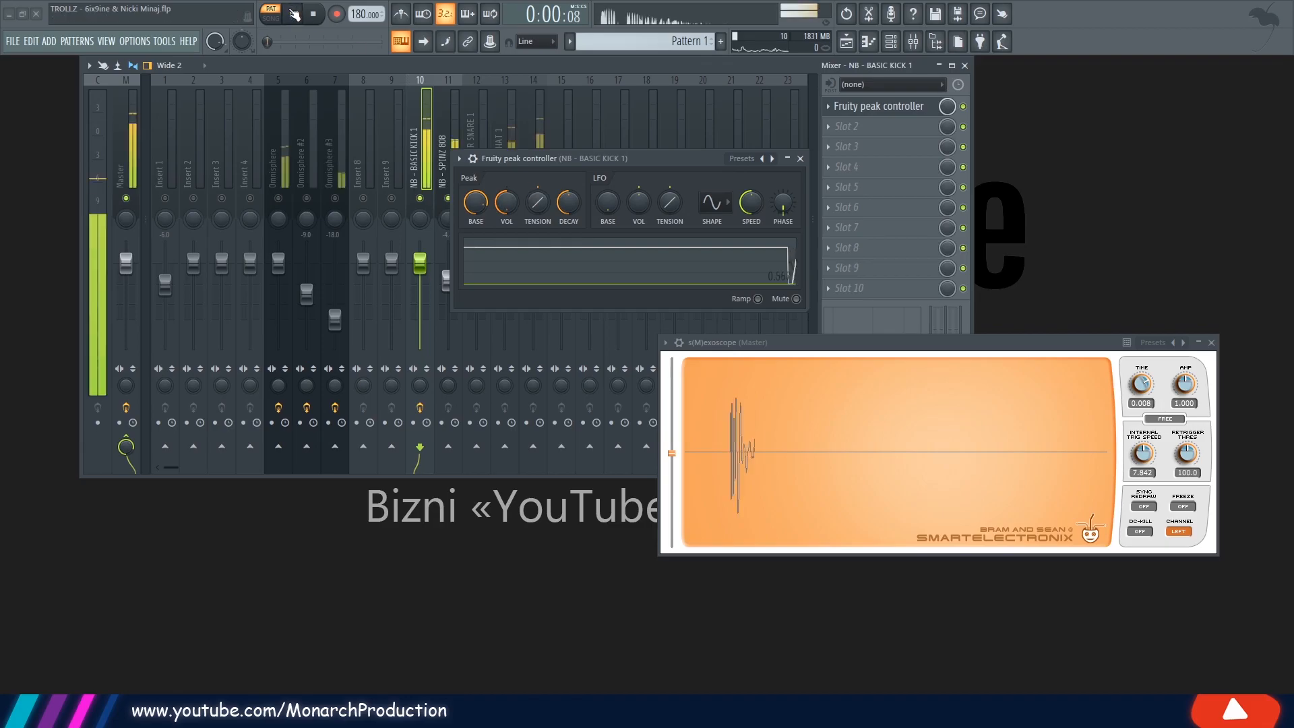
drag(537, 202, 537, 216)
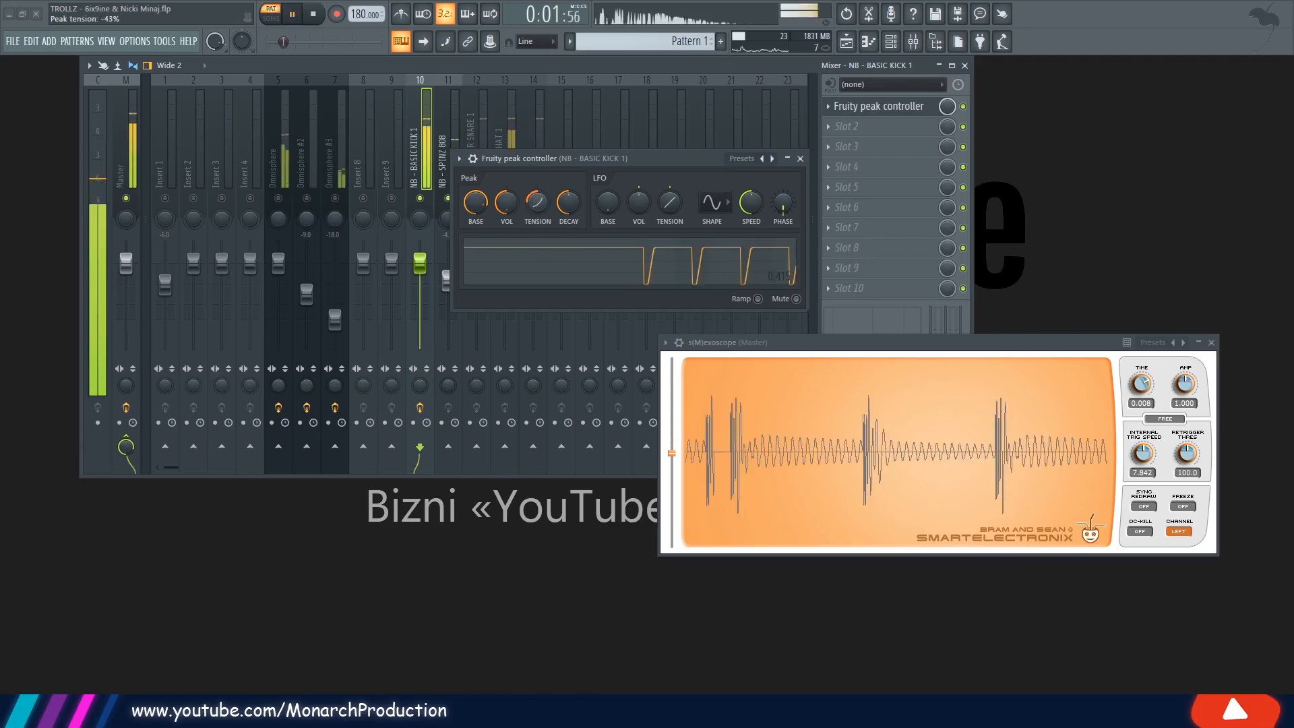
right_click(533, 202)
click(548, 214)
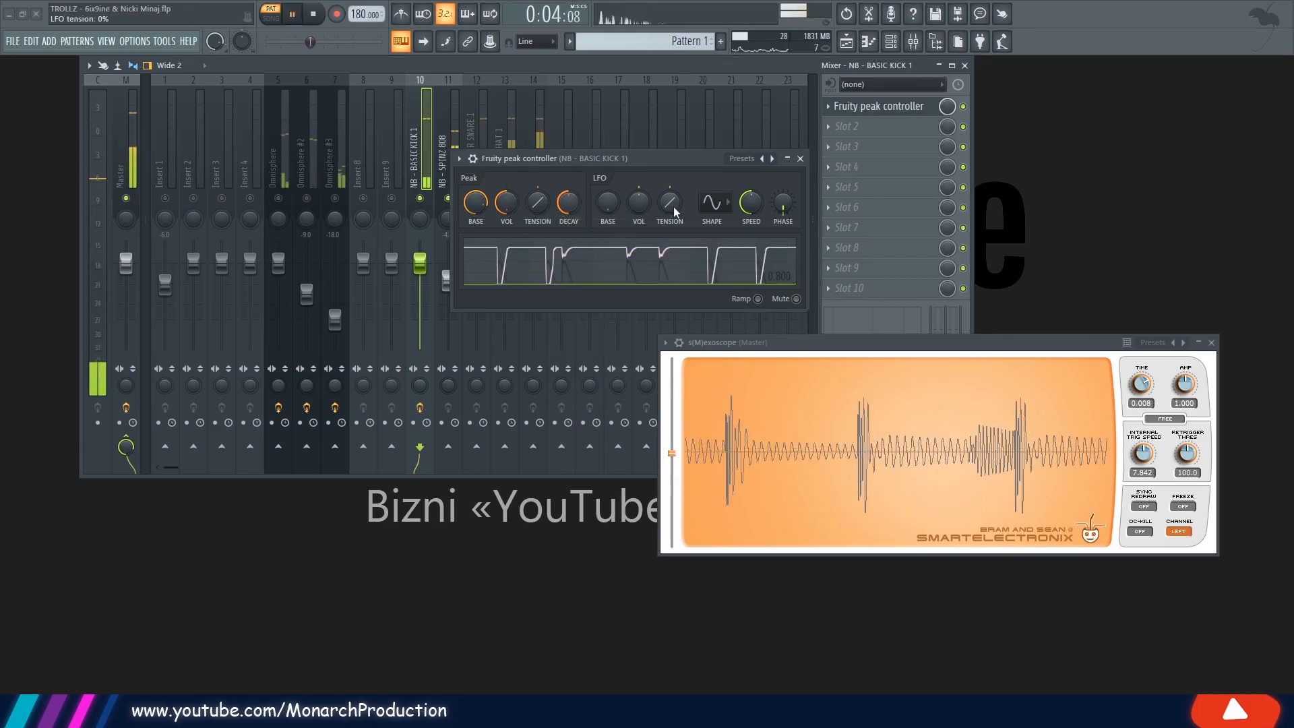
Close the peak controller, stop playback and load Fruity Balance into slot 5 of the NB - SPINZ 808 track
click(809, 160)
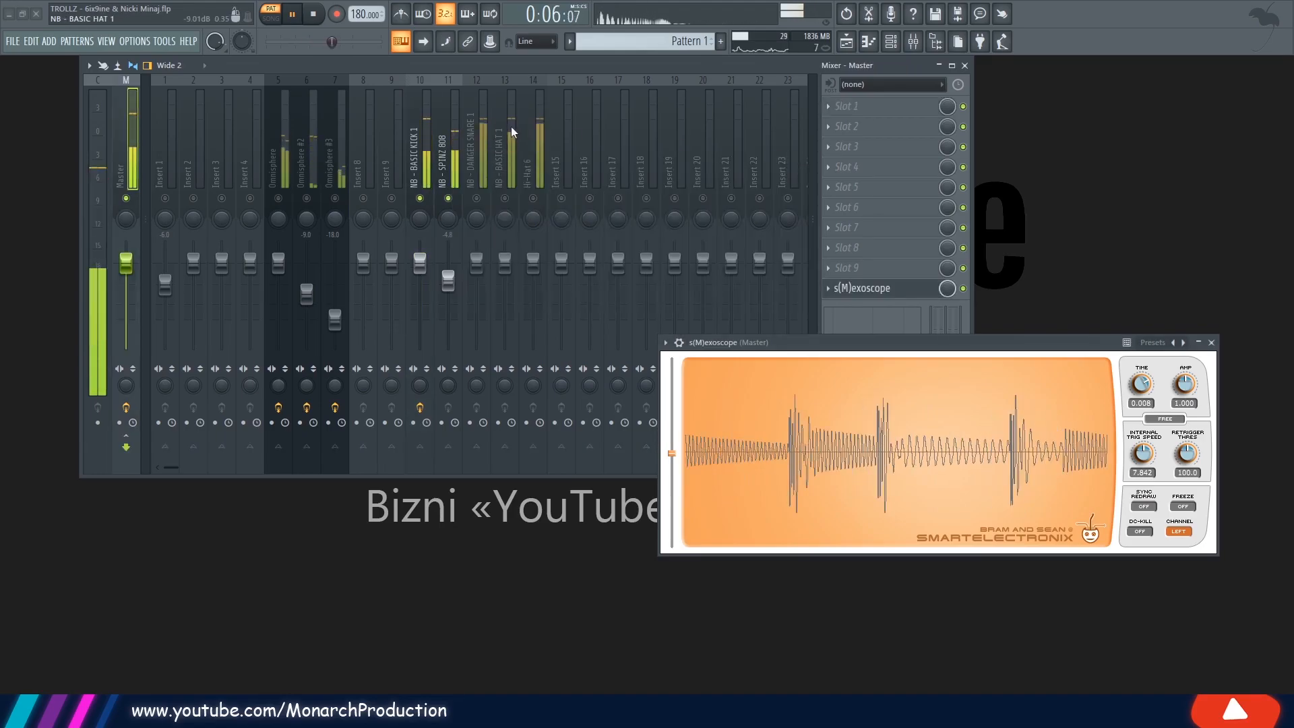
key(space)
click(450, 133)
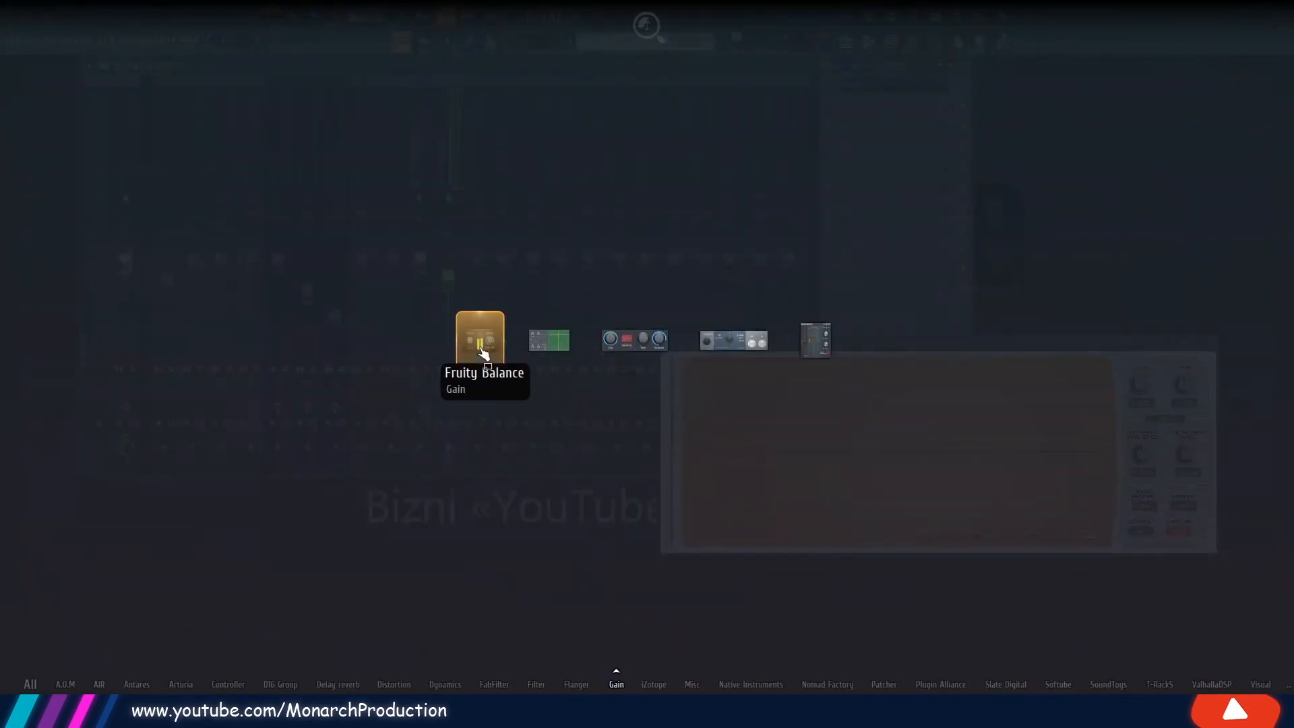
drag(481, 351, 860, 188)
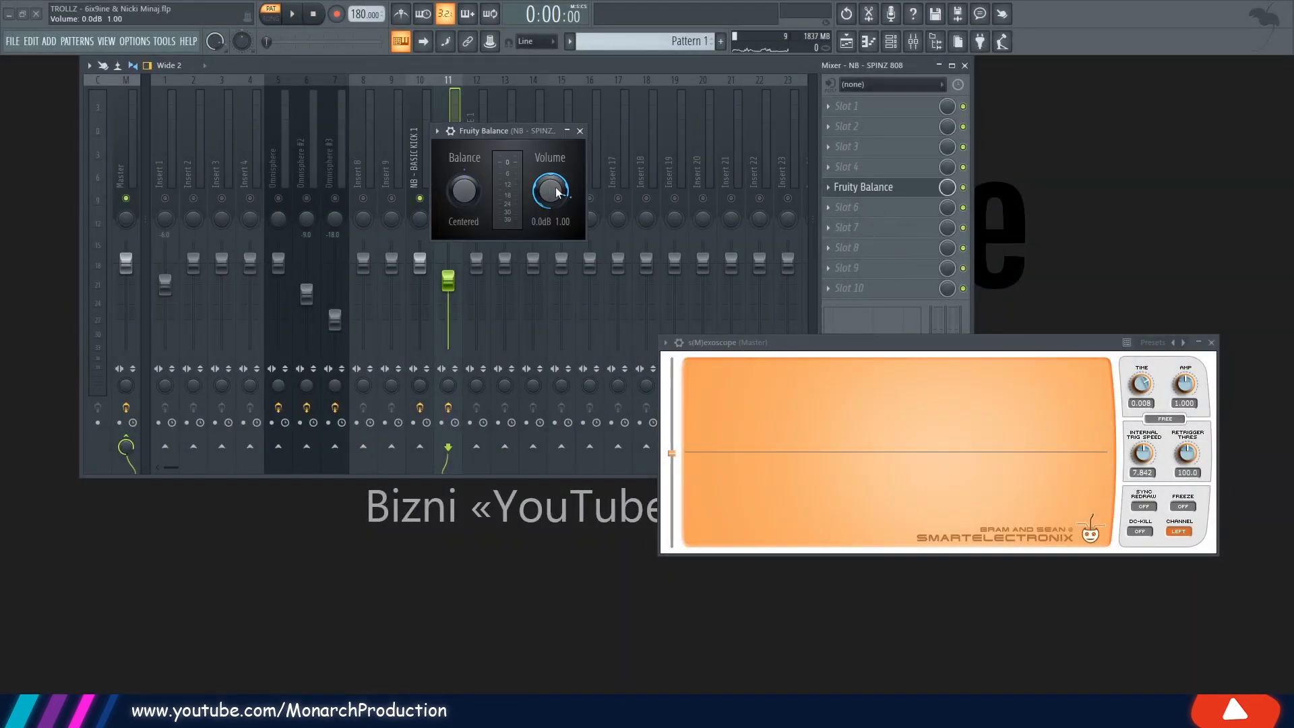
Link the Fruity Balance volume to the internal controller Peak ctrl - Peak and close the plugin window
right_click(549, 192)
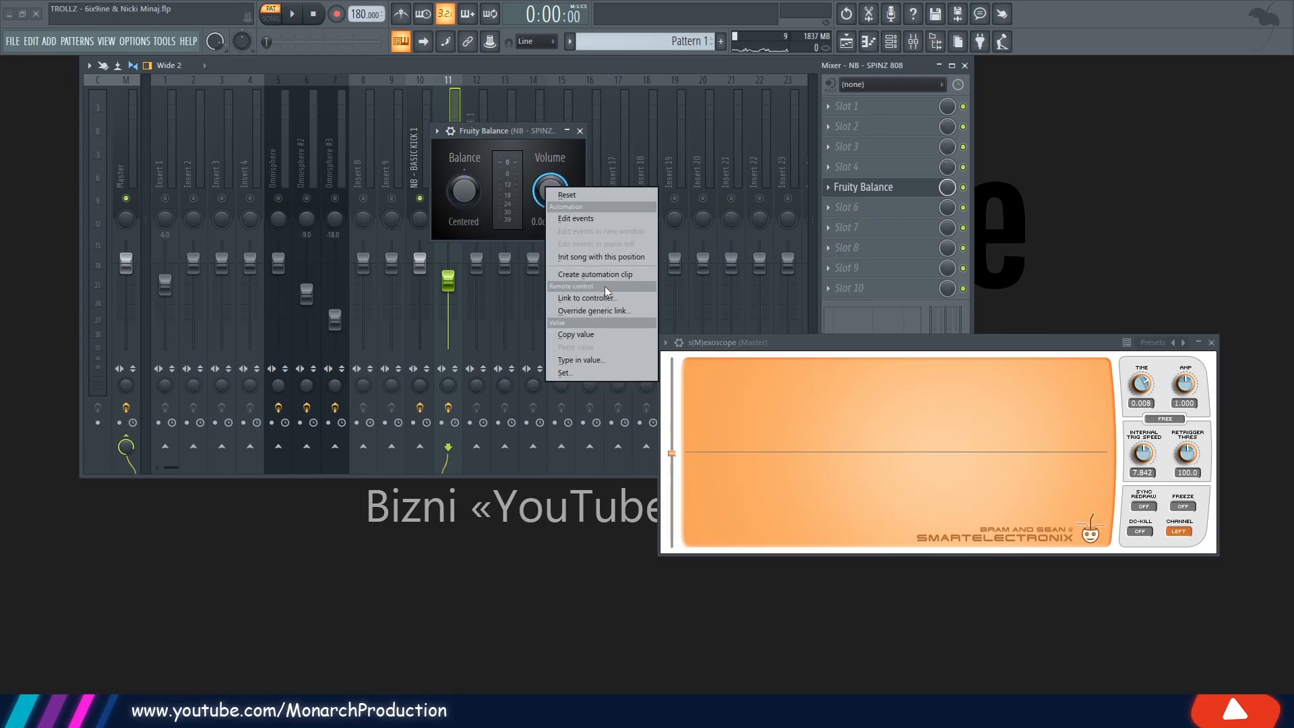
click(605, 295)
click(617, 325)
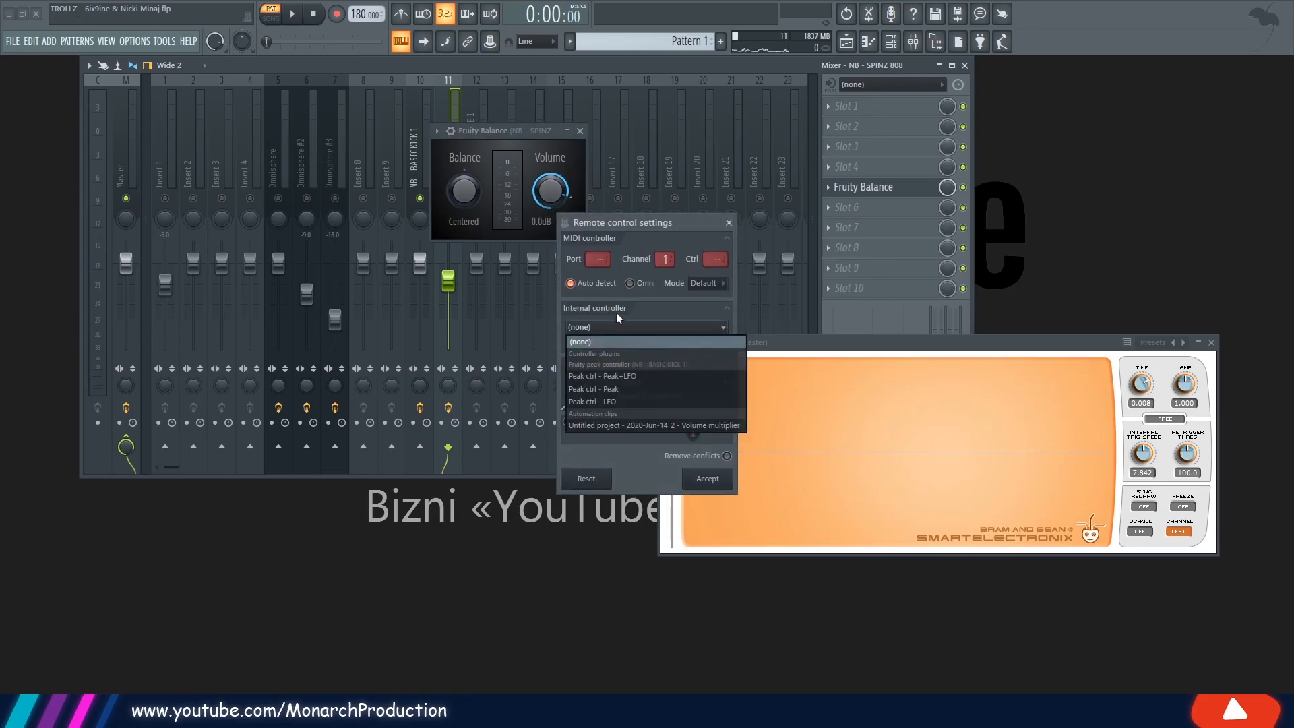
click(604, 389)
click(708, 479)
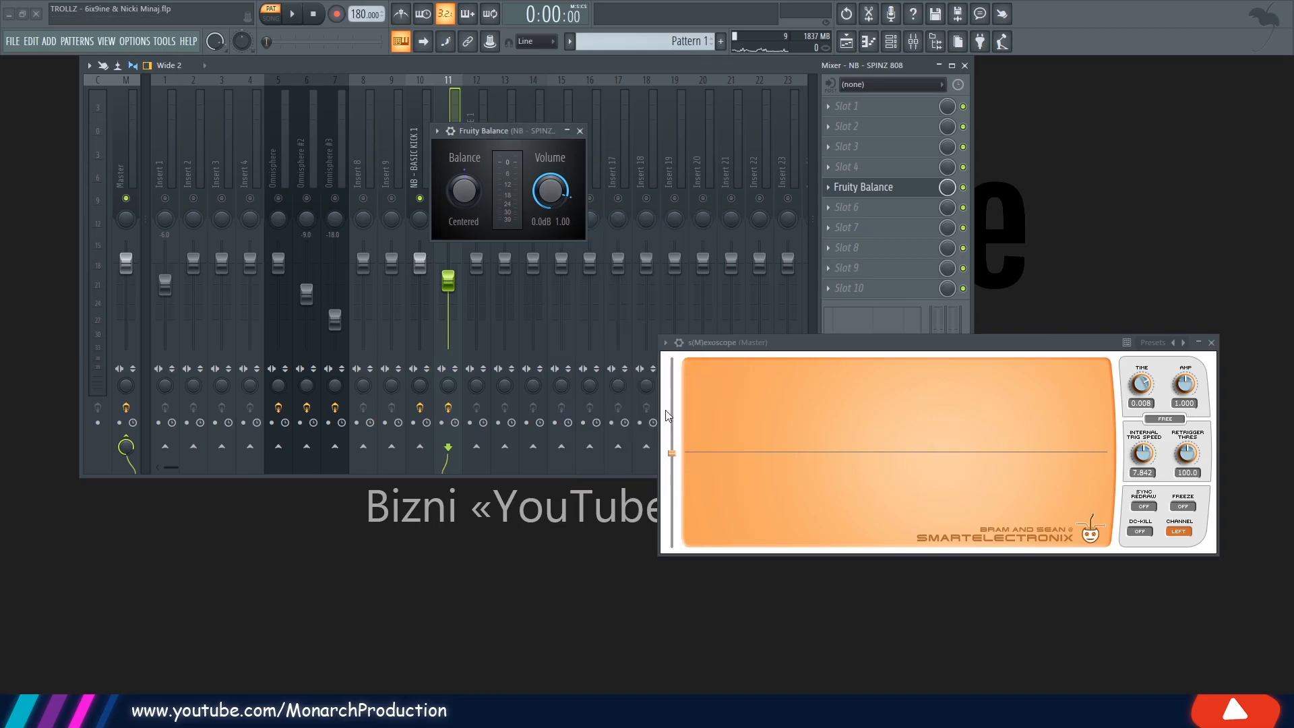
click(583, 131)
Audition the kick and 808 with the ducking, and replay them with Fruity Balance bypassed for comparison
key(space)
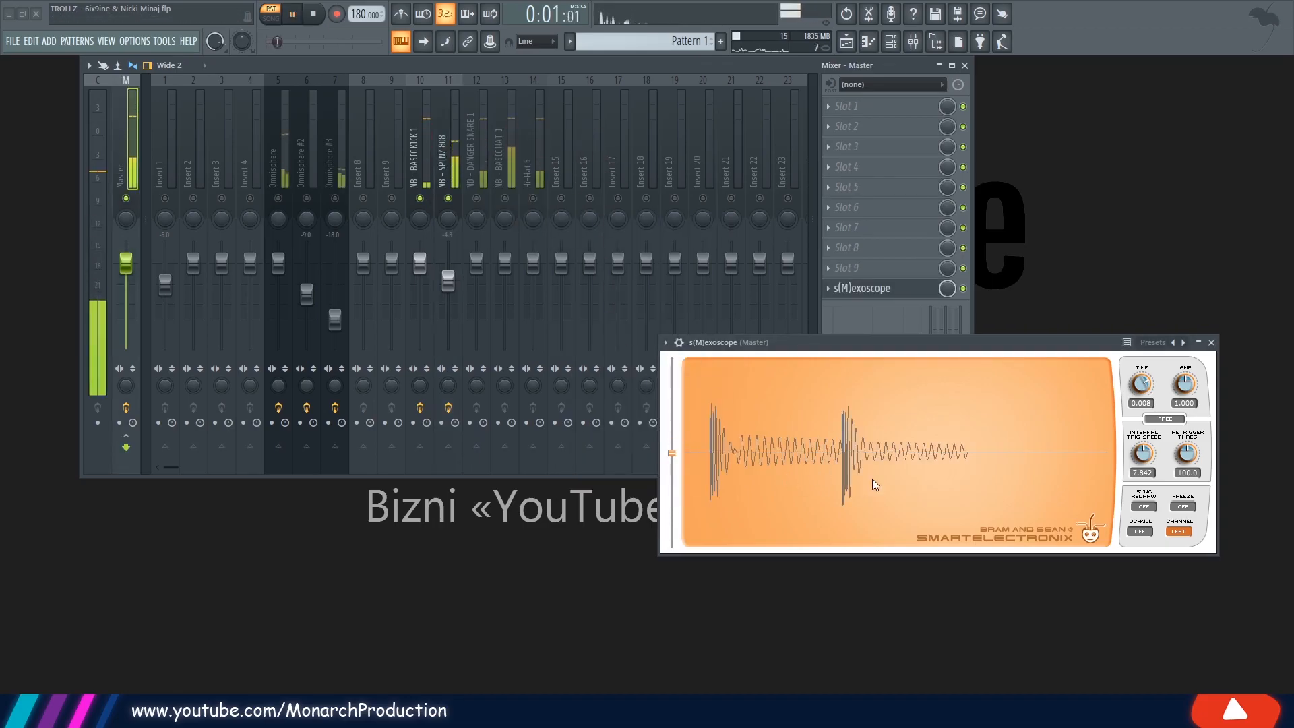
key(space)
click(445, 148)
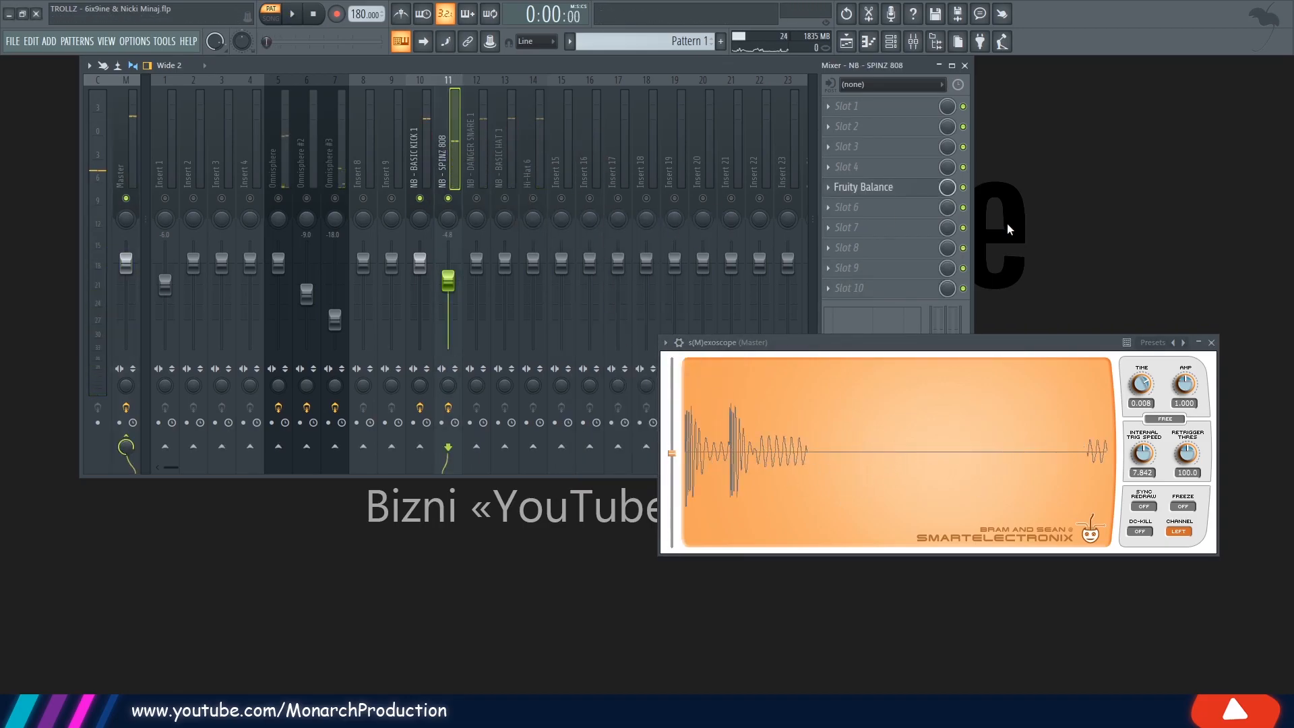
click(964, 188)
key(space)
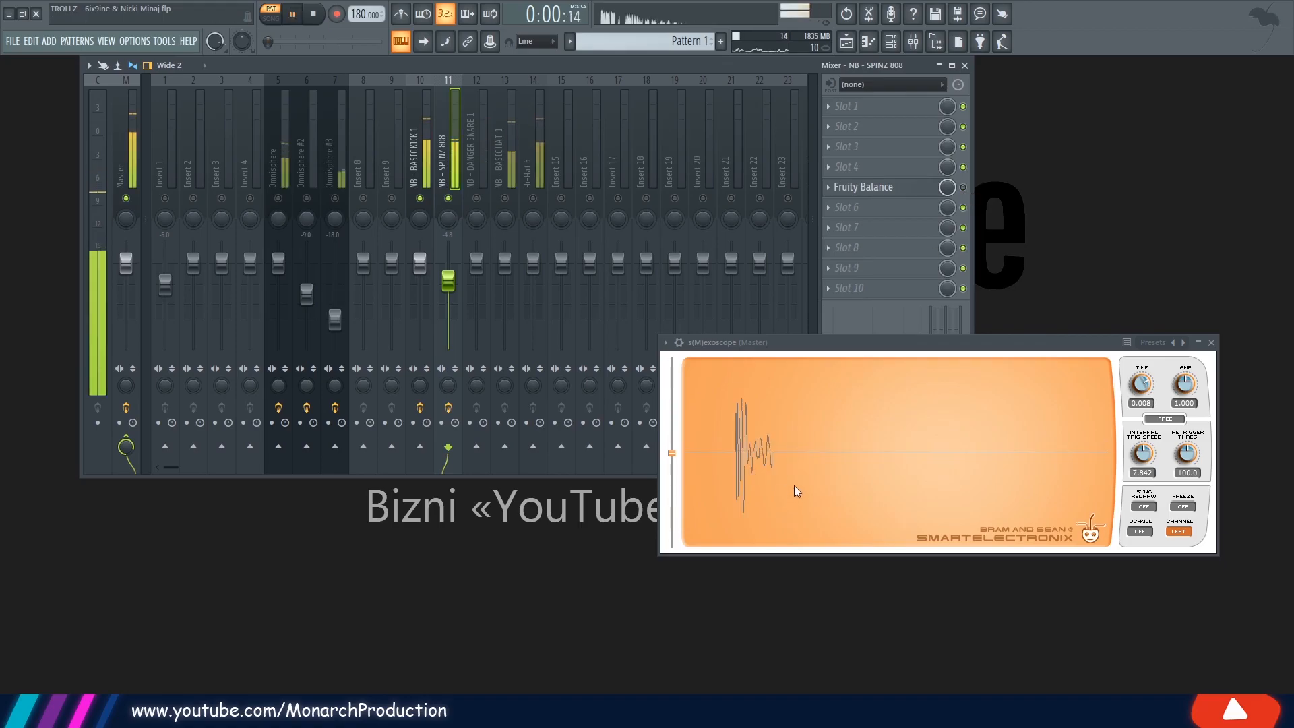
Re-enable Fruity Balance on the NB - SPINZ 808 track and audition the kick and 808 with the ducking
key(space)
click(965, 188)
key(space)
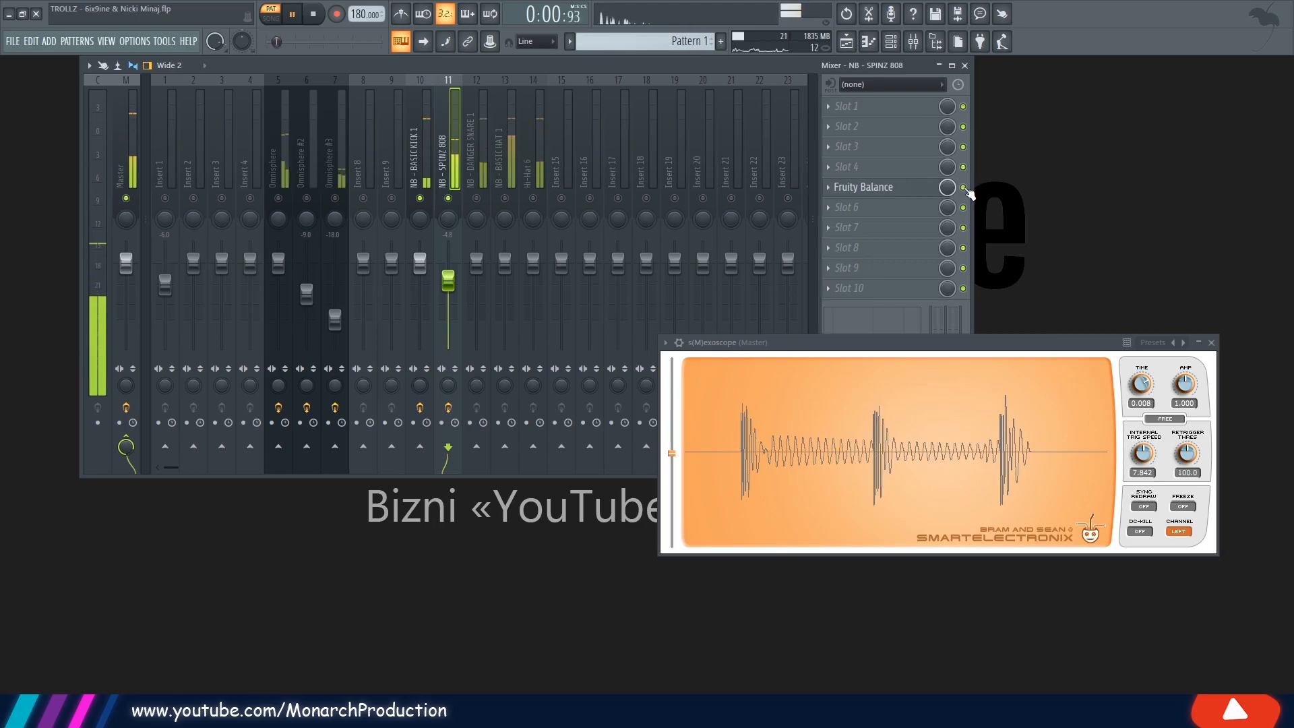
key(space)
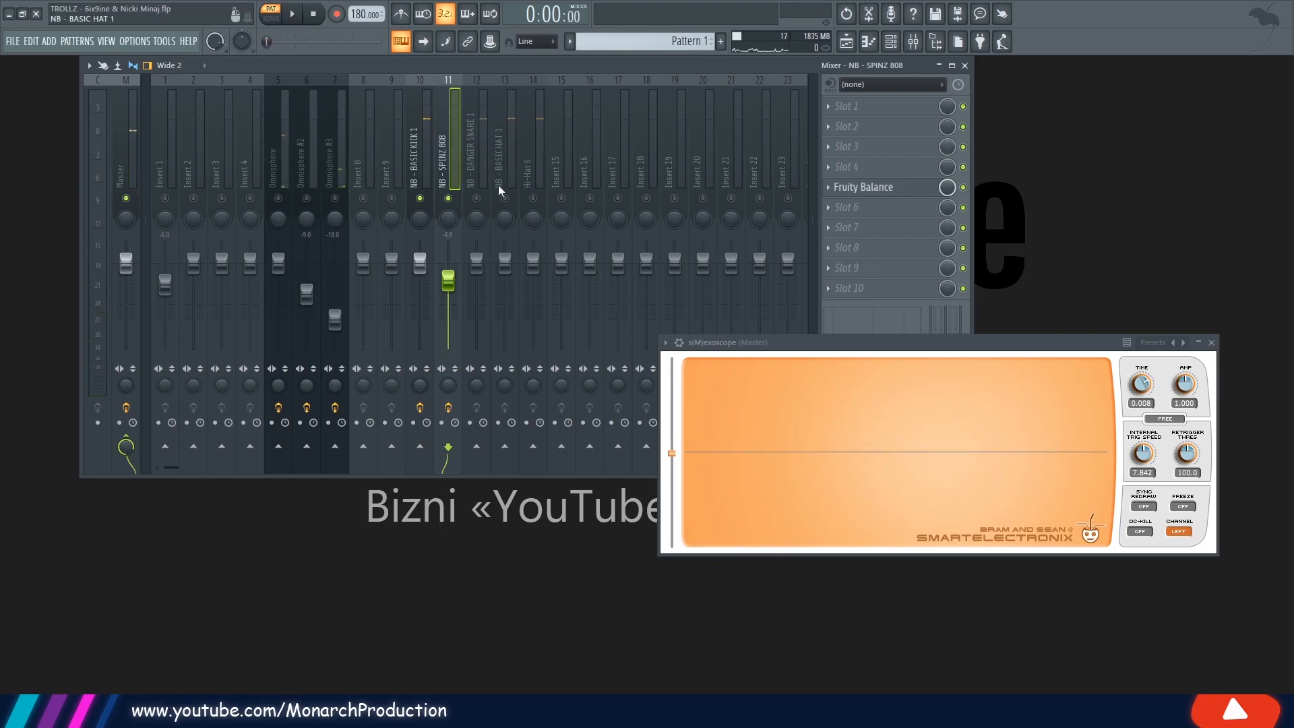
key(space)
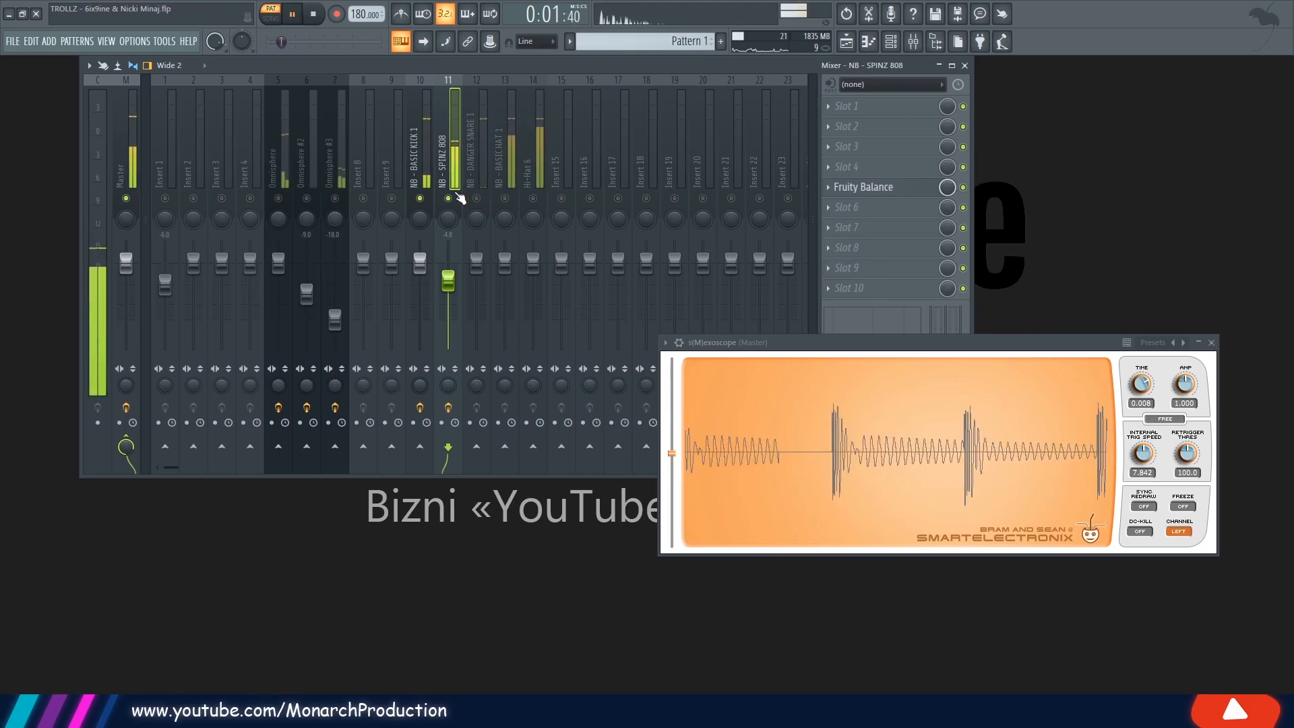
key(space)
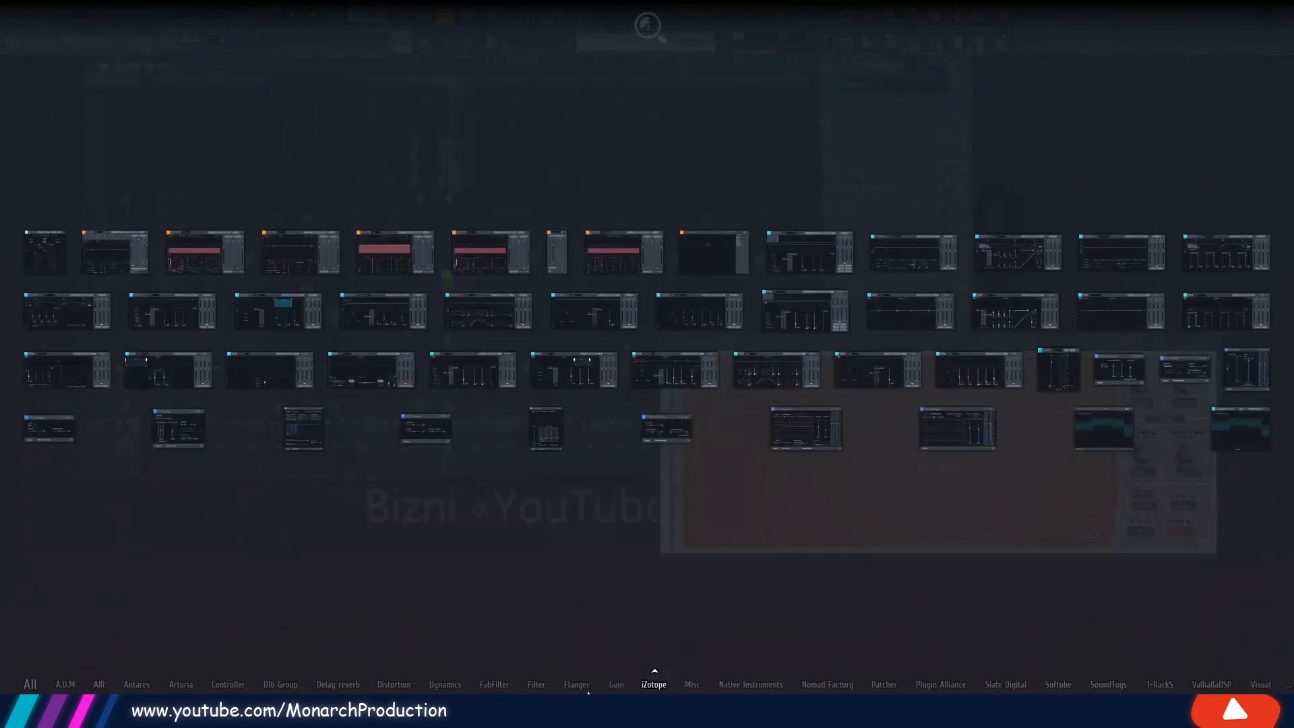
Load Fruity Parametric EQ 2 into slot 1 of the NB - SPINZ 808 track and play the pattern to view the spectrum
mouse_move(536, 684)
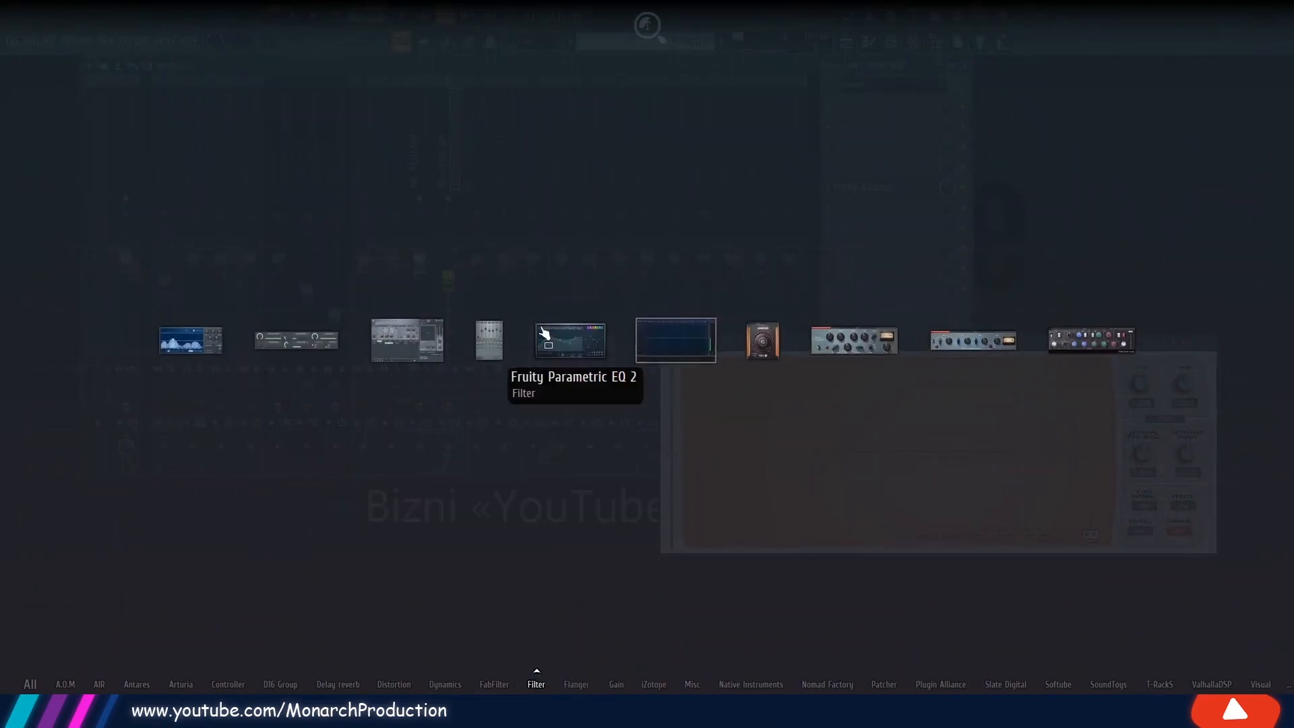
click(566, 342)
key(space)
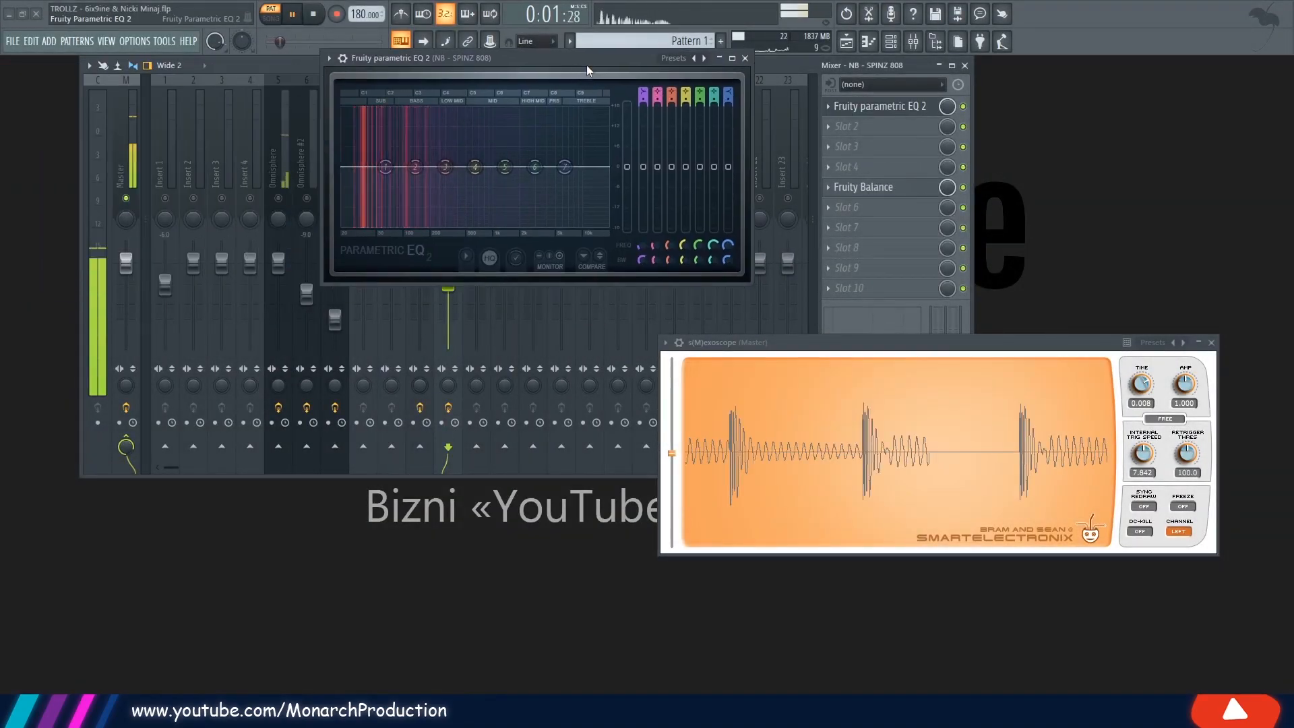
key(space)
Change EQ band 7 to a low-pass filter, lower its cutoff close to band 3 during playback and close the EQ
scroll(731, 96, down, 6)
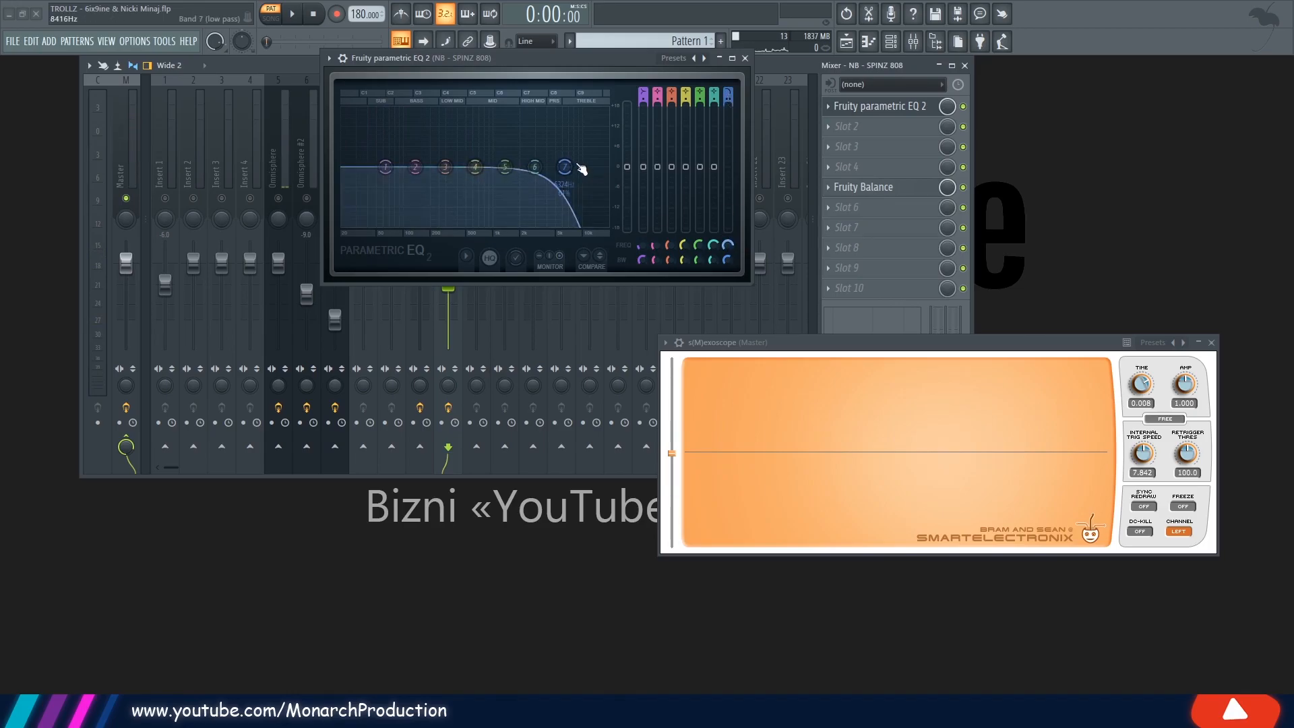
key(space)
drag(565, 166, 435, 167)
key(space)
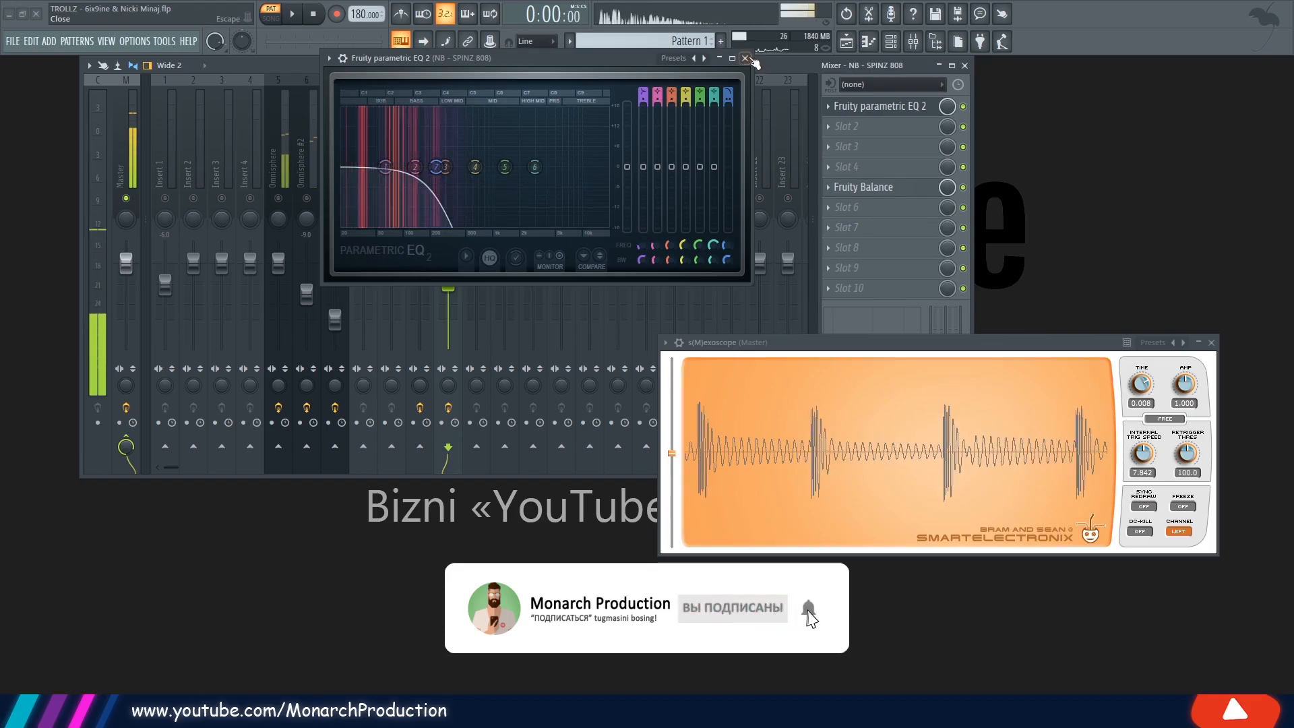
click(752, 58)
Load Fruity Blood Overdrive into slot 2 in place of SAUSAGE FATTENER, start playback and move the plugin window over the mixer
middle_click(857, 125)
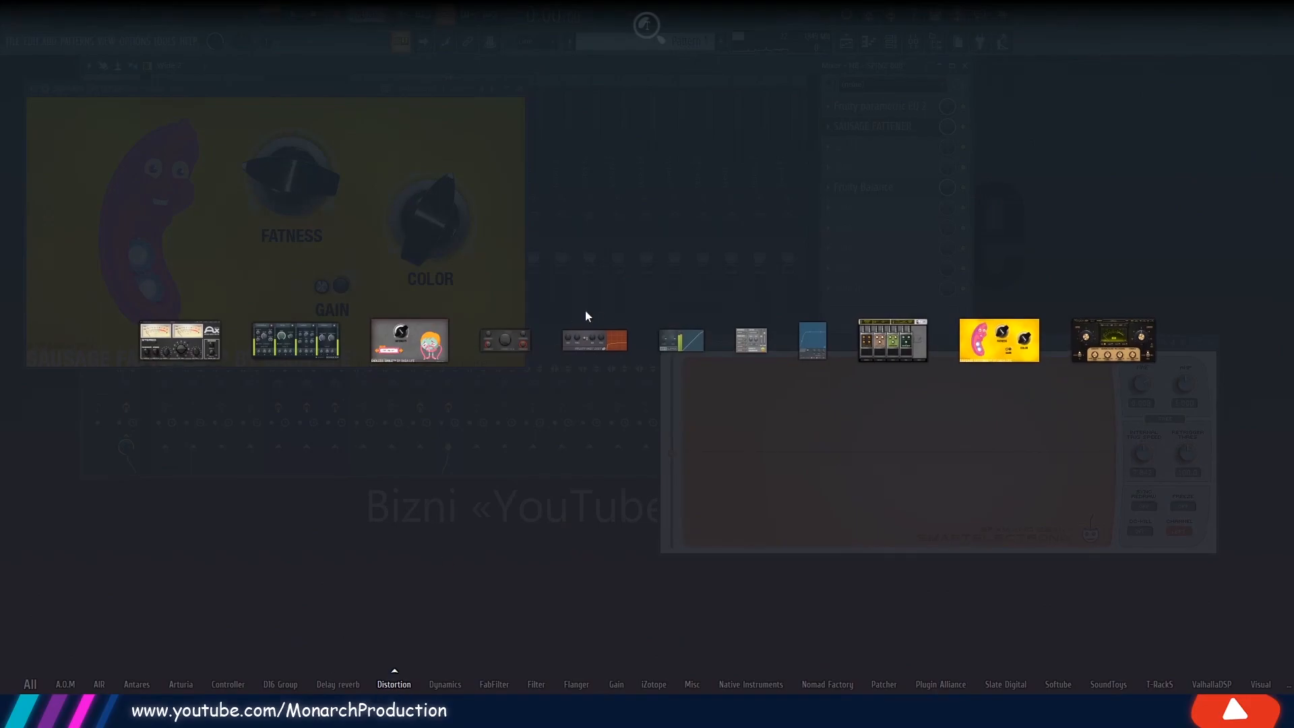
click(506, 339)
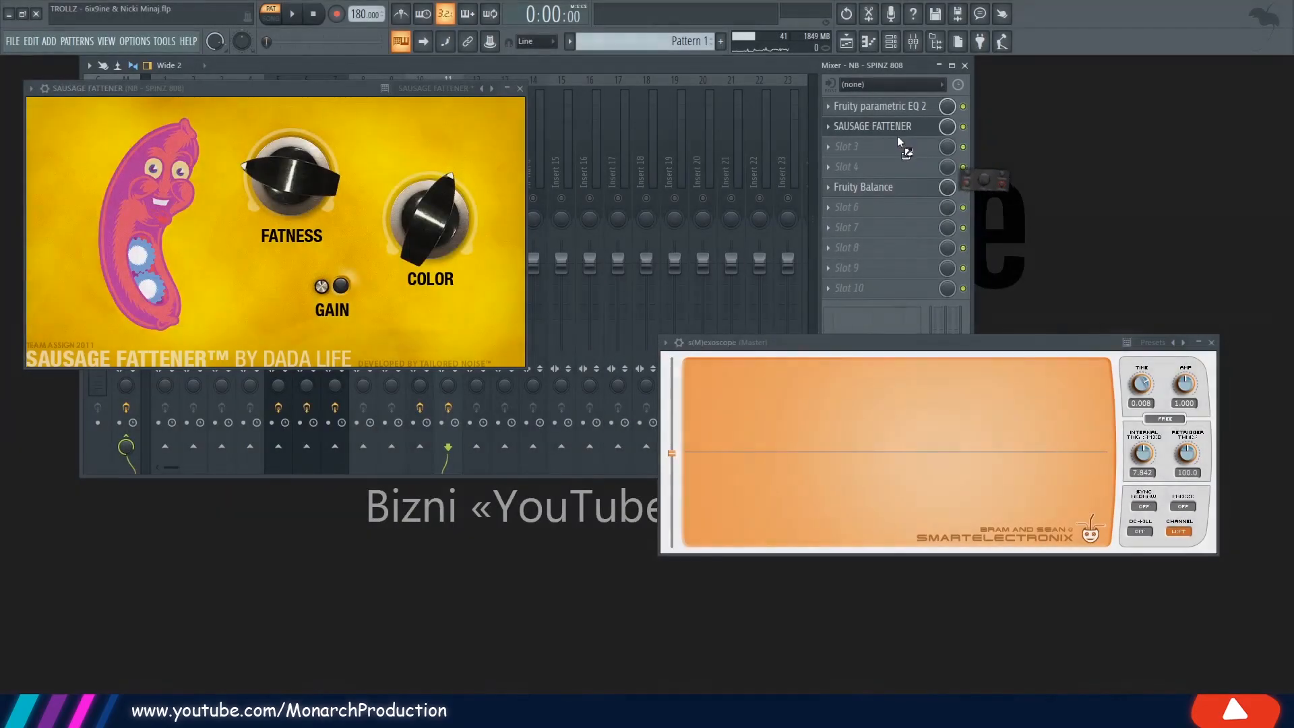
click(293, 14)
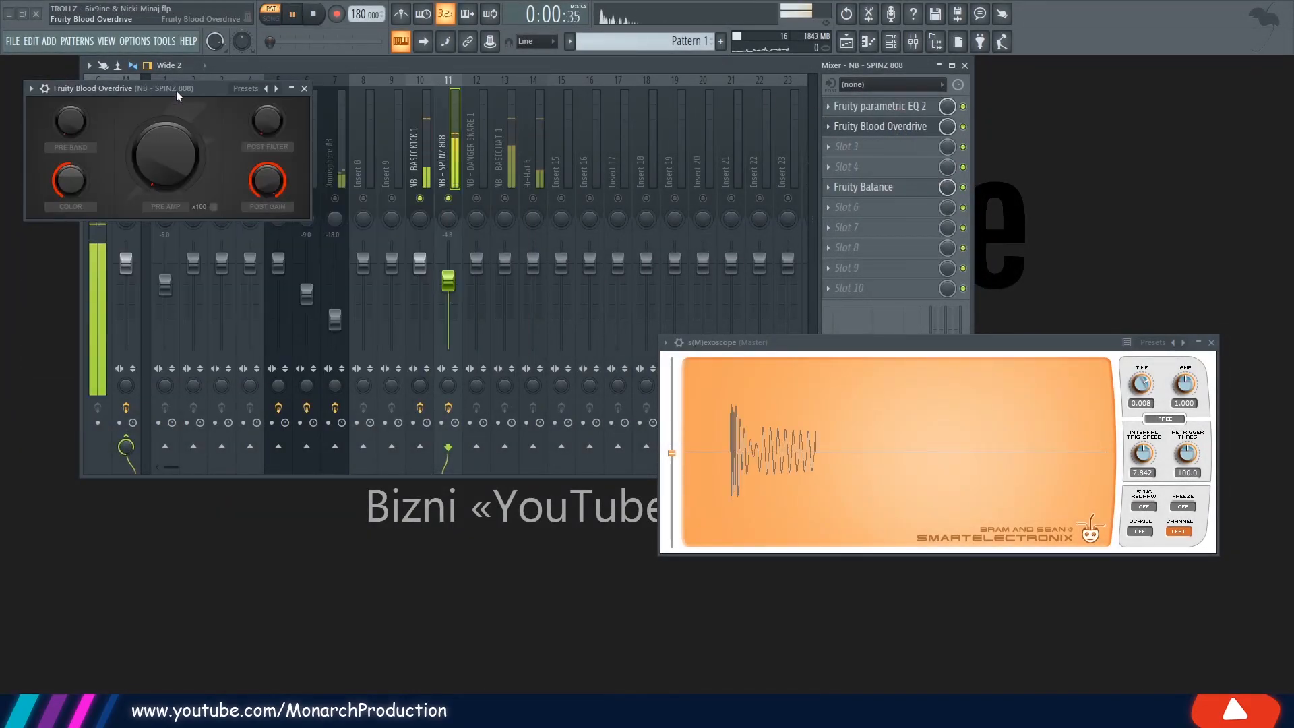
drag(176, 90, 542, 157)
Raise the overdrive's Pre amp to about 0.53, reduce its Color and close the plugin
drag(536, 234, 536, 234)
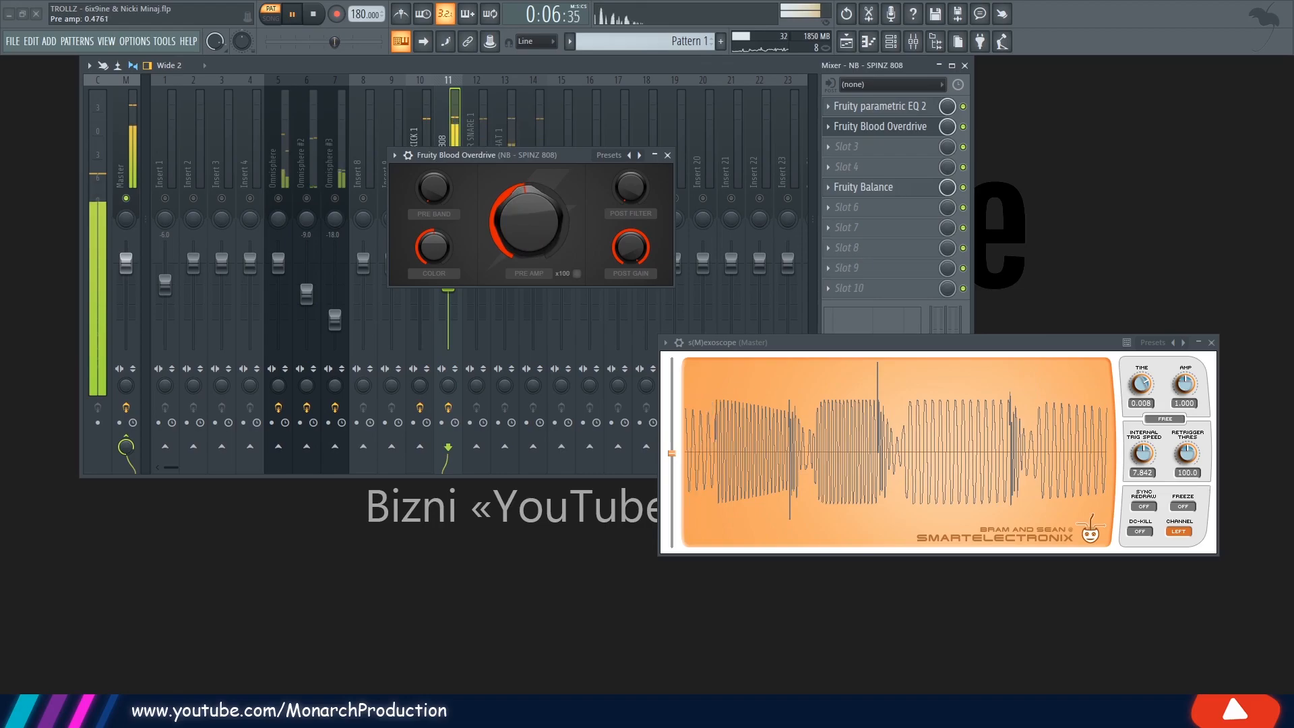
drag(433, 247, 441, 252)
drag(533, 230, 533, 225)
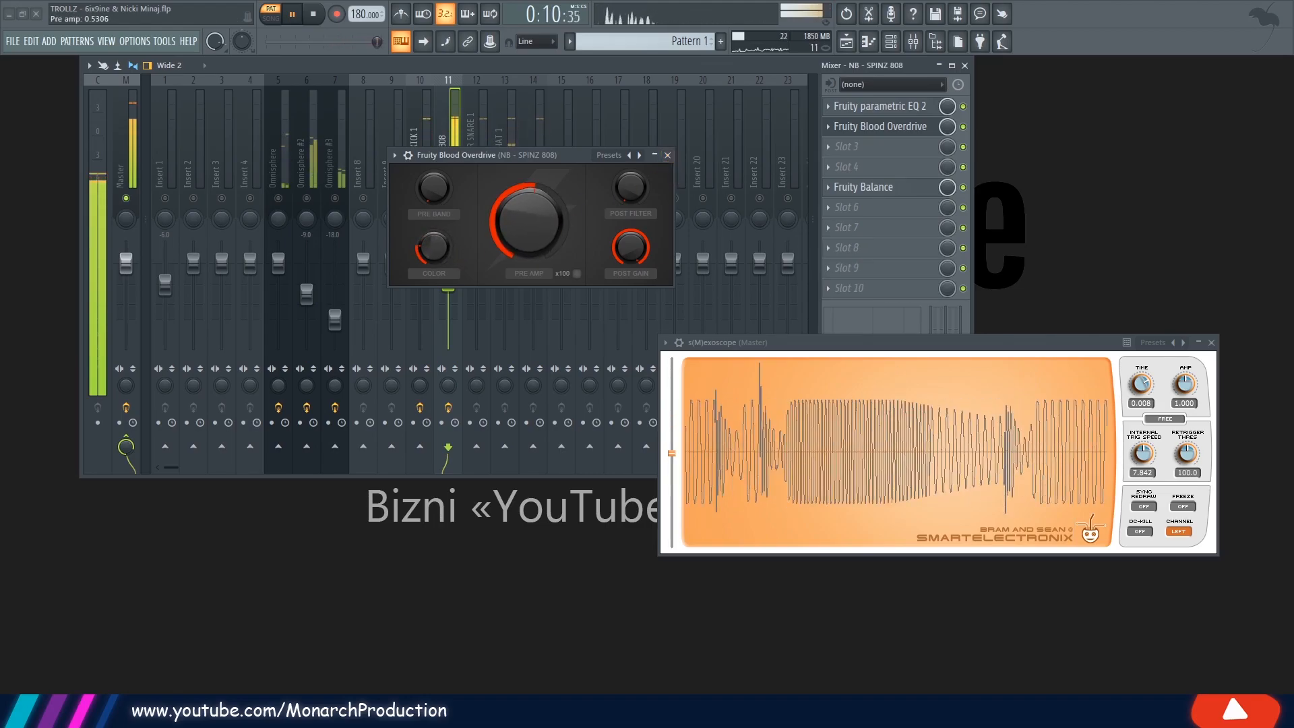
click(668, 156)
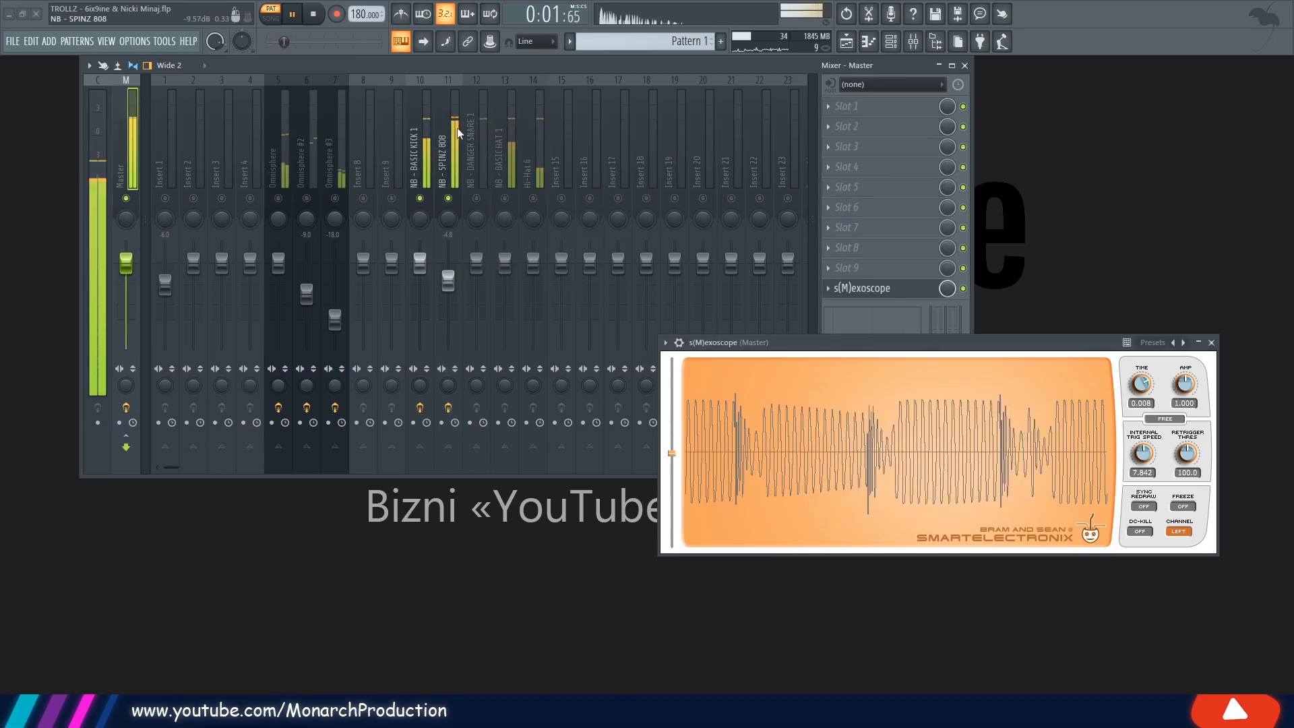
Set the 808 overdrive's Color to about 0.16 and Post gain to about -0.43, and raise the 808 fader to -3.0 dB
click(448, 141)
click(880, 126)
drag(631, 249, 631, 290)
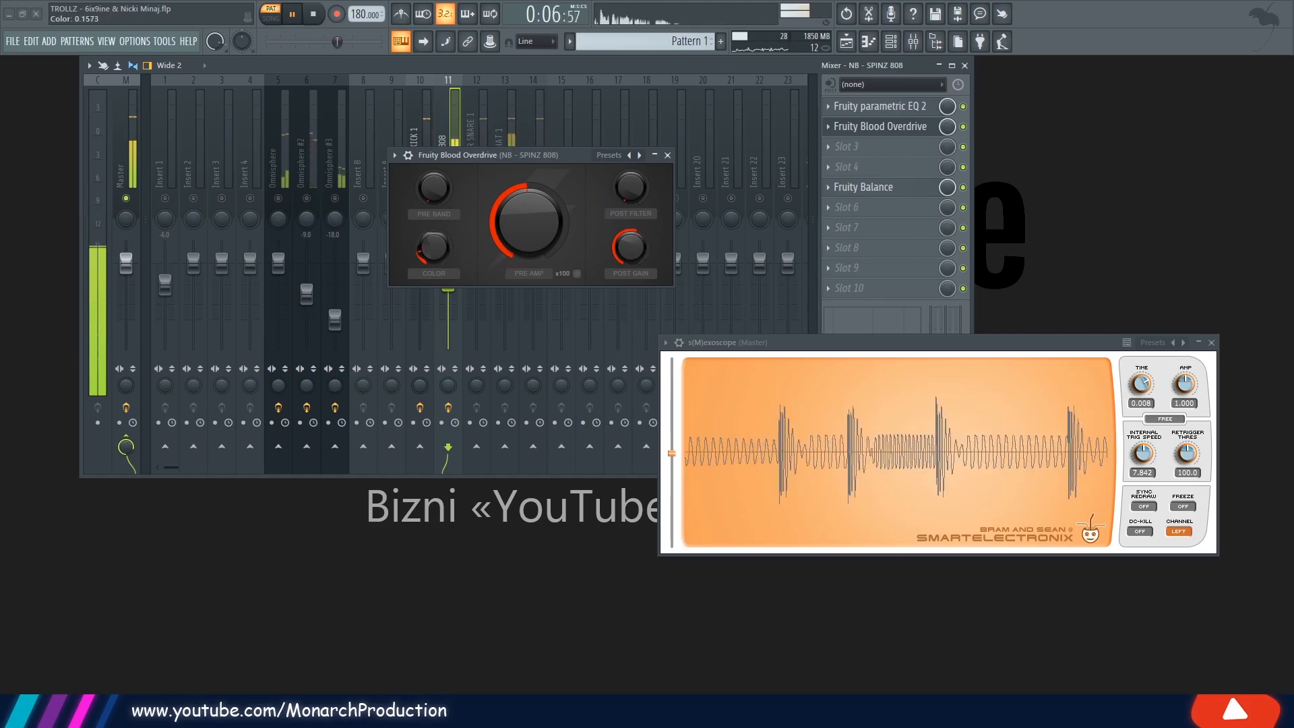
click(668, 156)
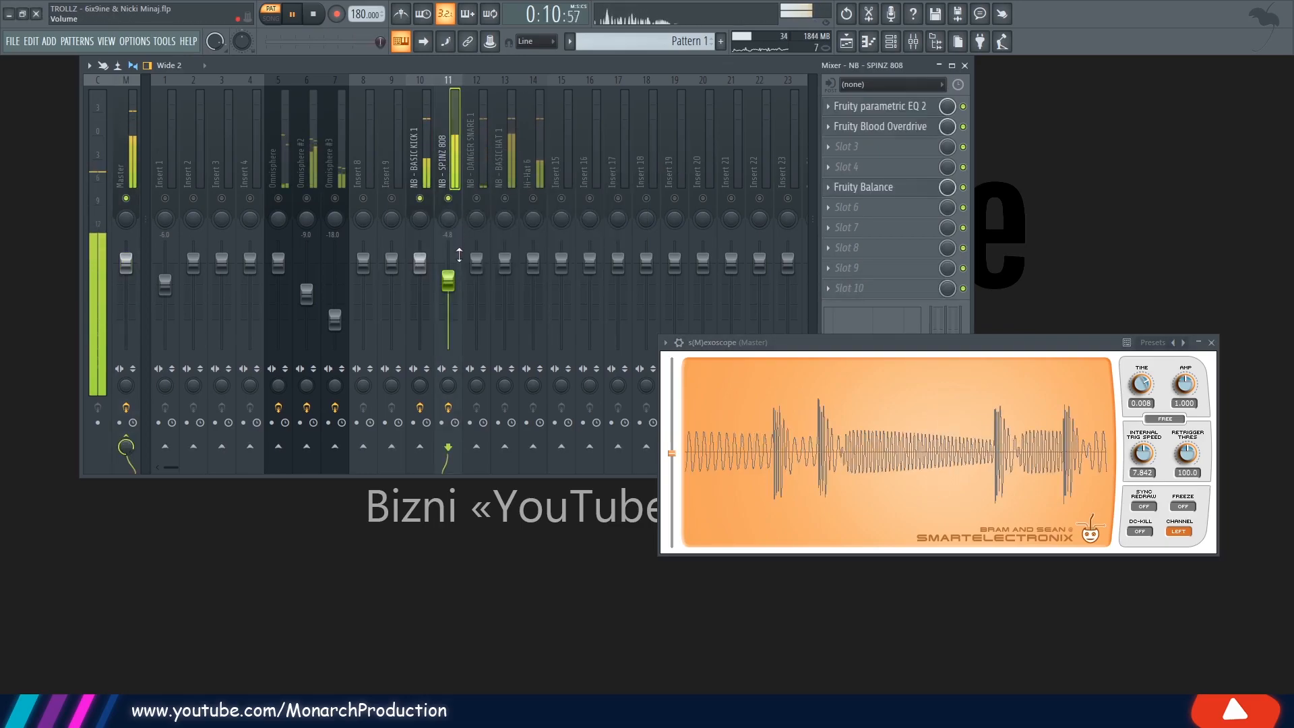
drag(448, 277, 448, 273)
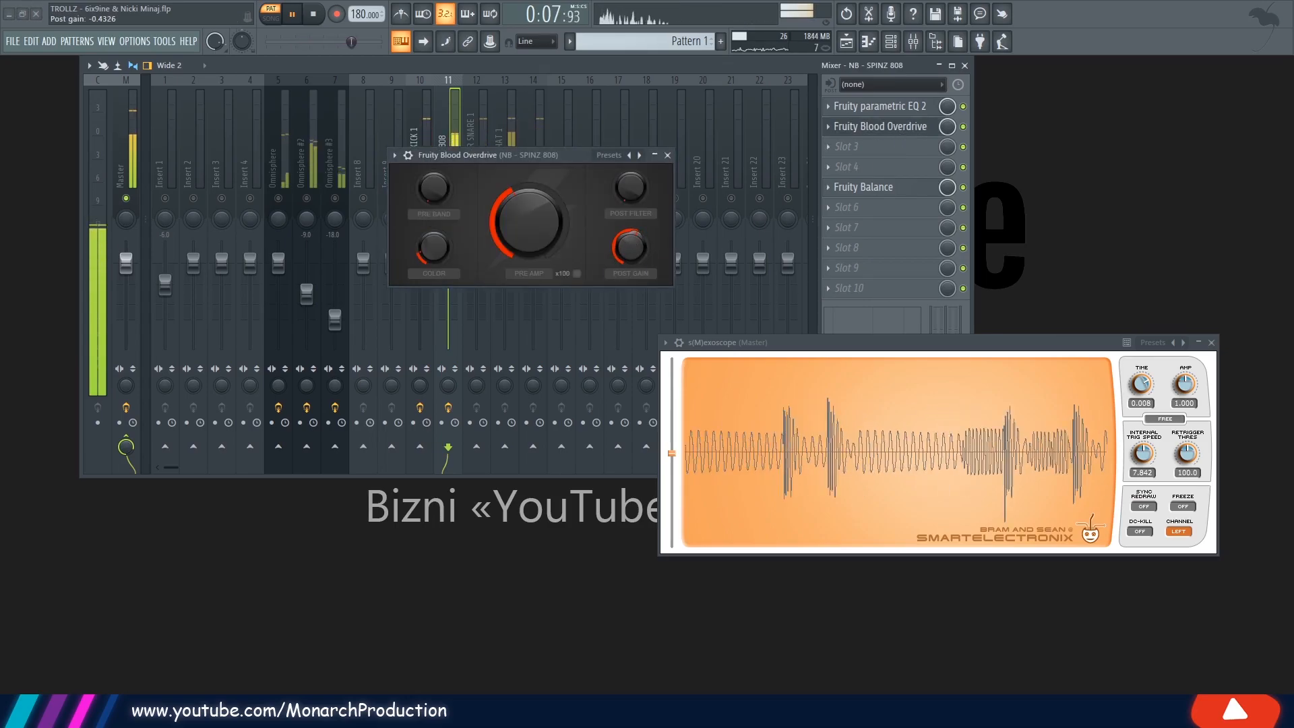
click(668, 155)
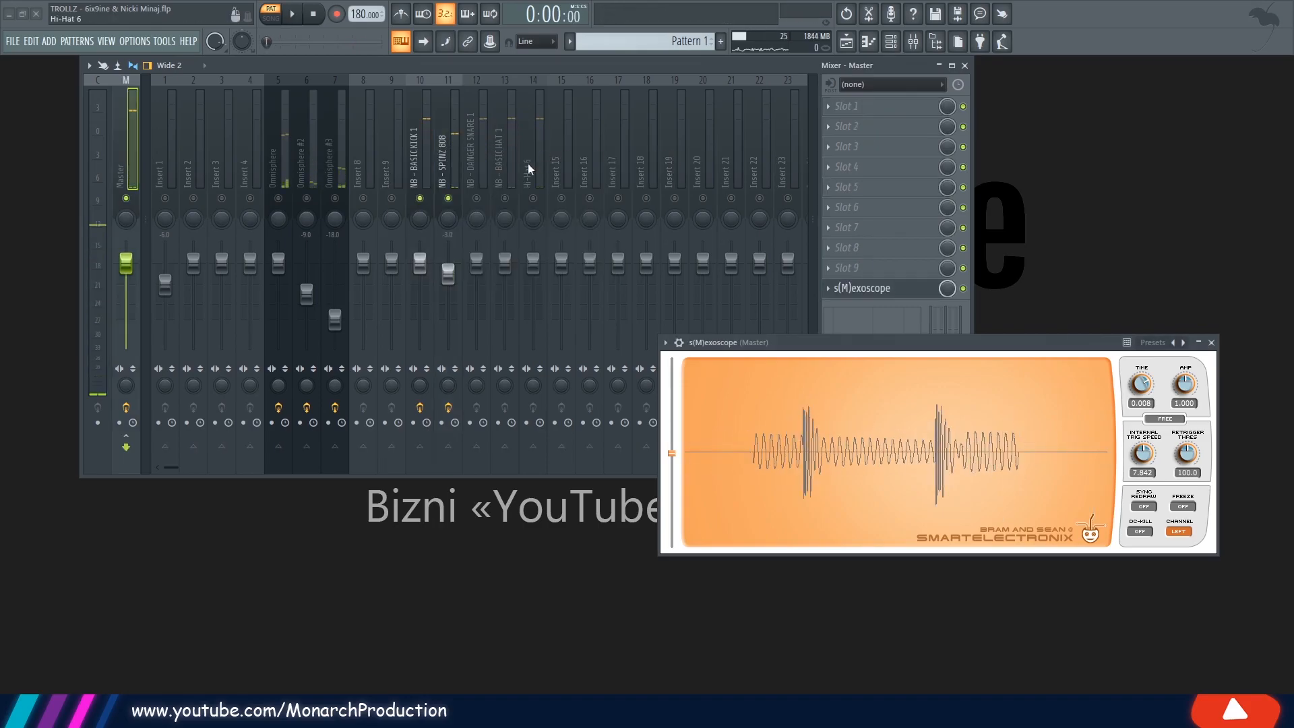
Unmute the NB - DANGER SNARE 1 track and lower its fader to -1.5 dB during playback
click(478, 190)
key(space)
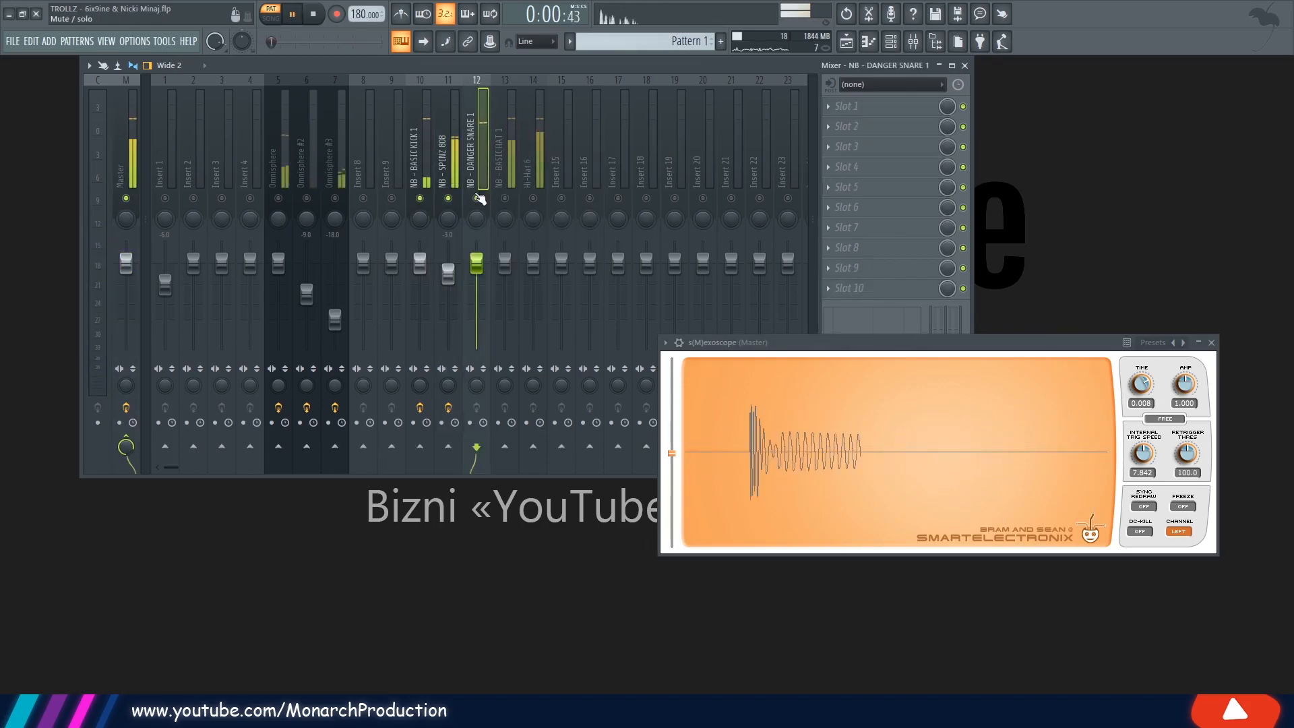
drag(476, 262, 476, 269)
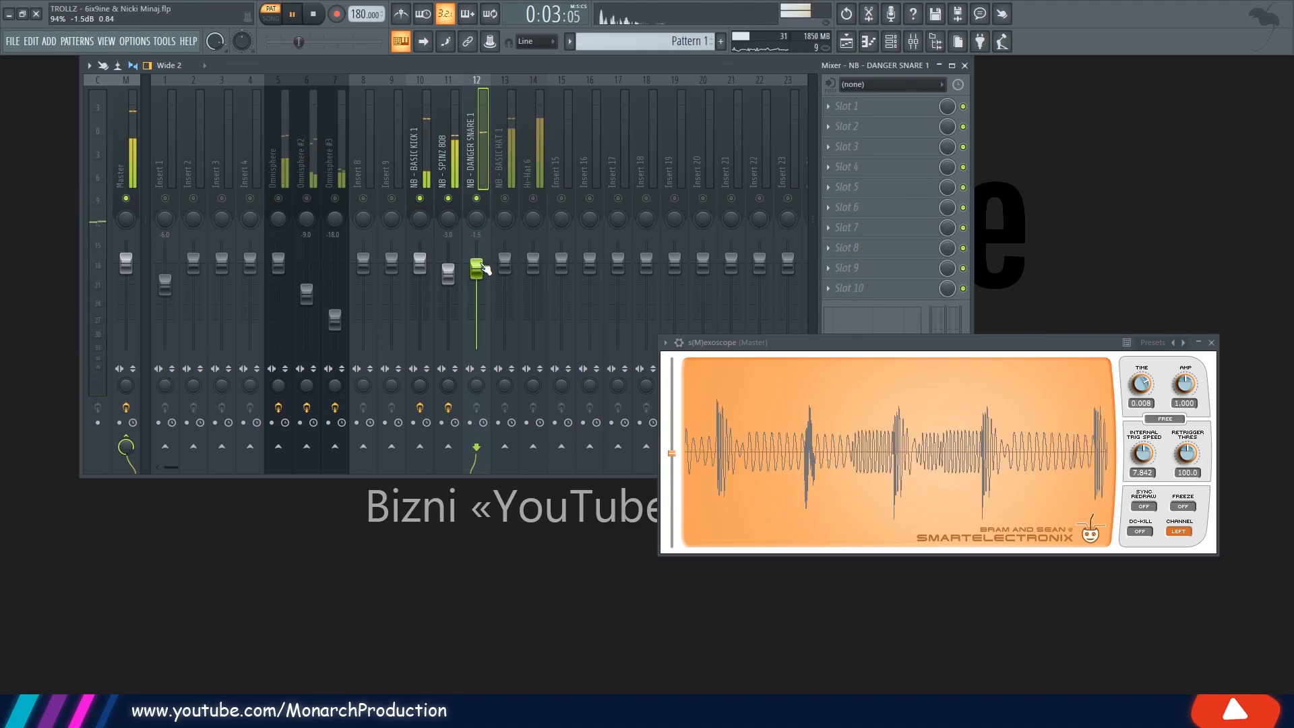
key(space)
Unmute the two hi-hat tracks and set the faders of NB - BASIC HAT 1 to -9.0 dB and Hi-Hat 6 to -12.0 dB
click(507, 165)
key(space)
drag(504, 262, 533, 304)
click(533, 199)
click(531, 172)
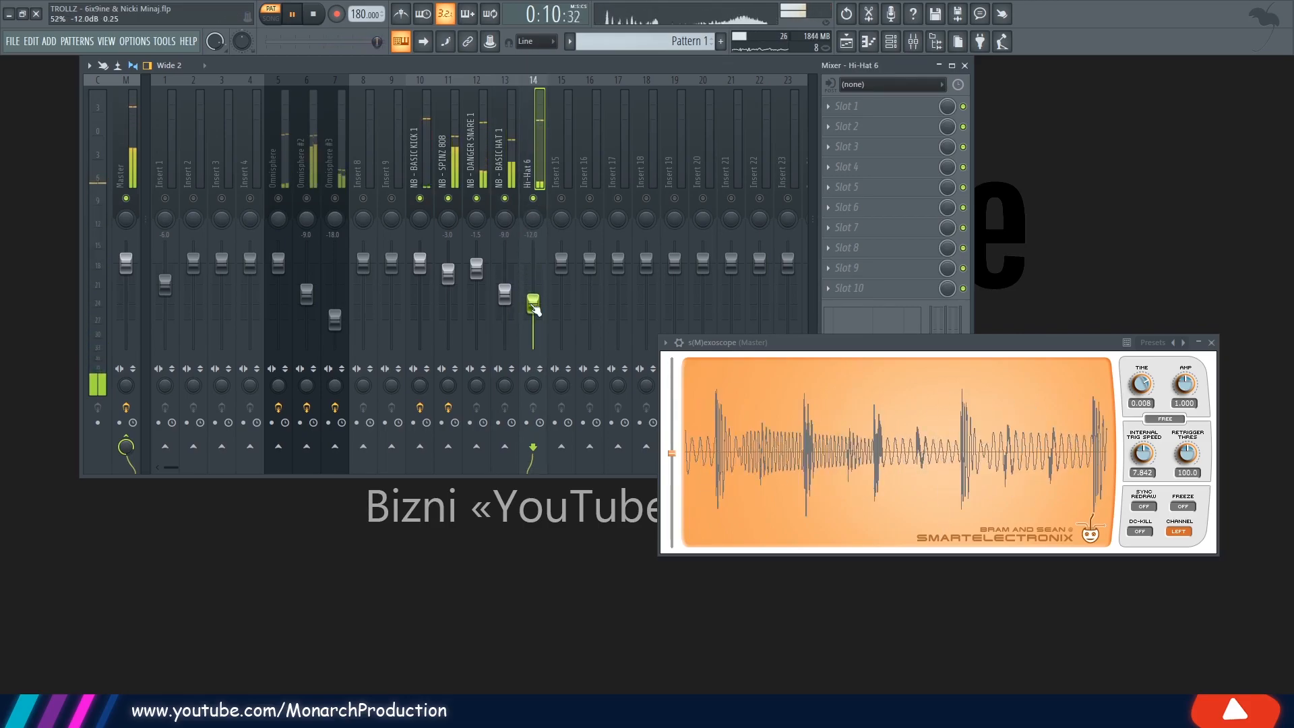
key(space)
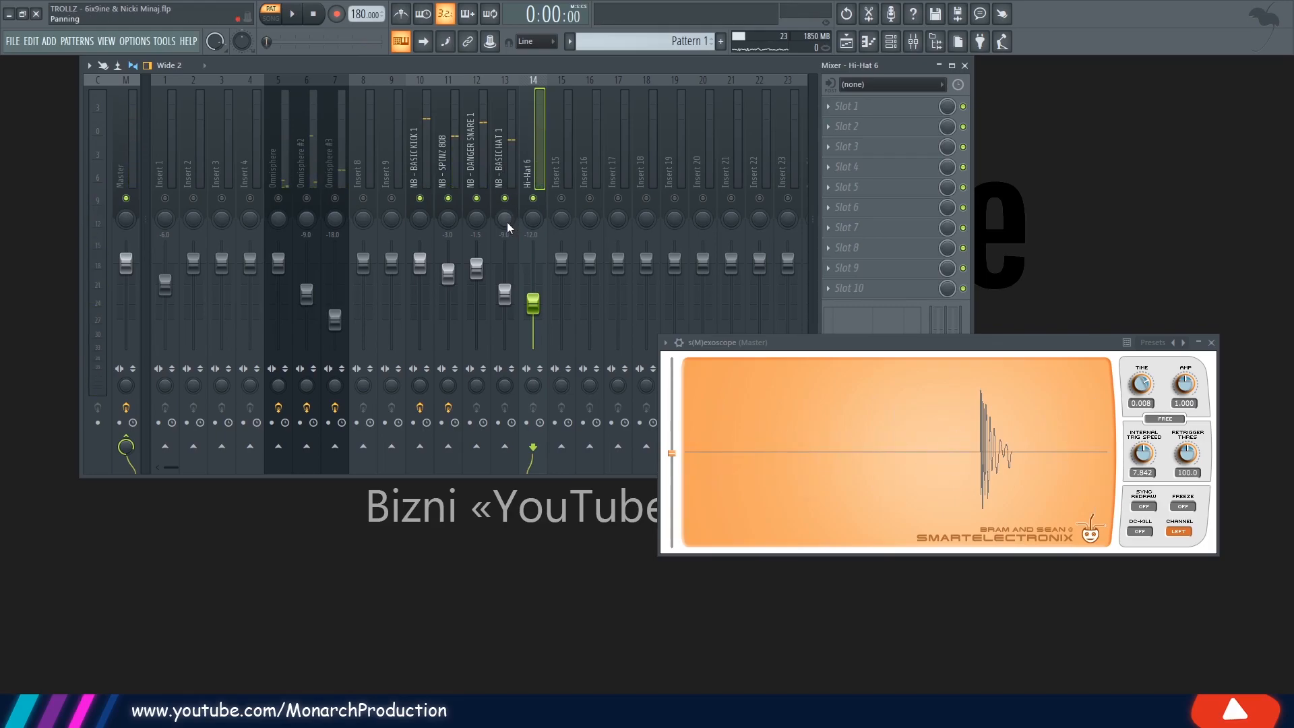
Pan NB - BASIC HAT 1 22% right and Hi-Hat 6 14% left, and audition the drums
click(507, 222)
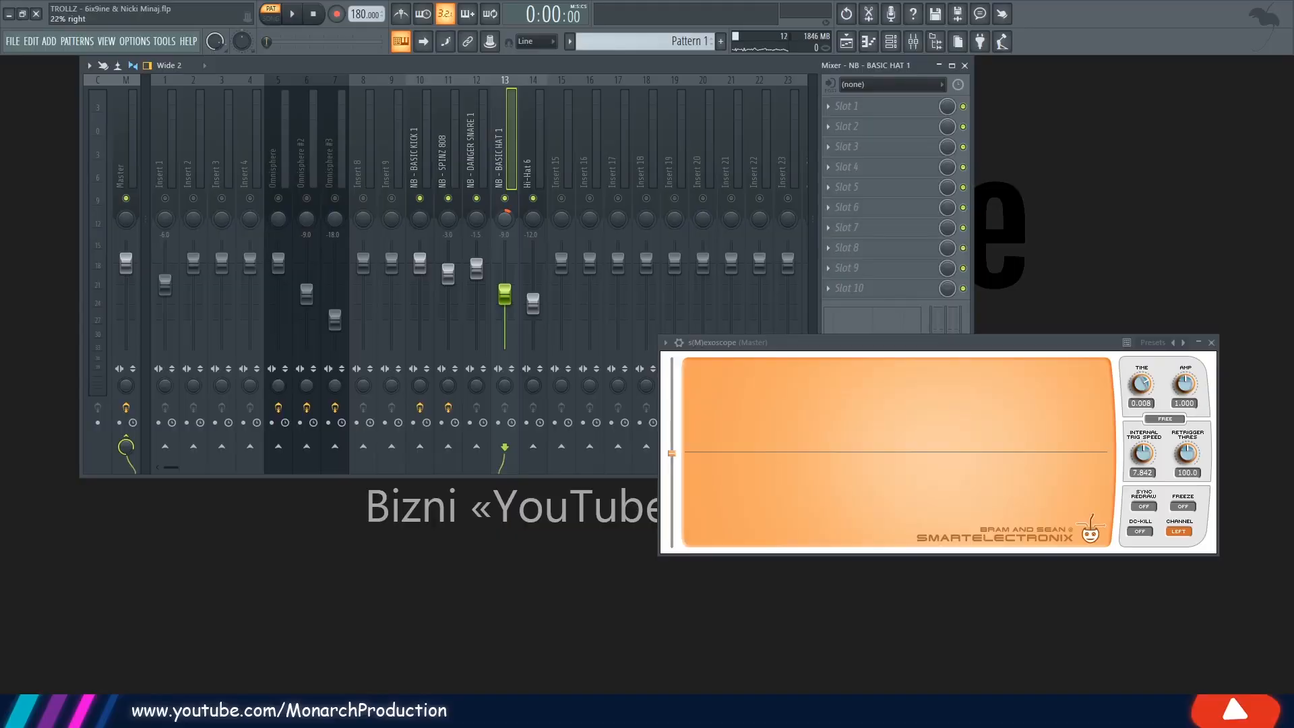
click(536, 221)
key(space)
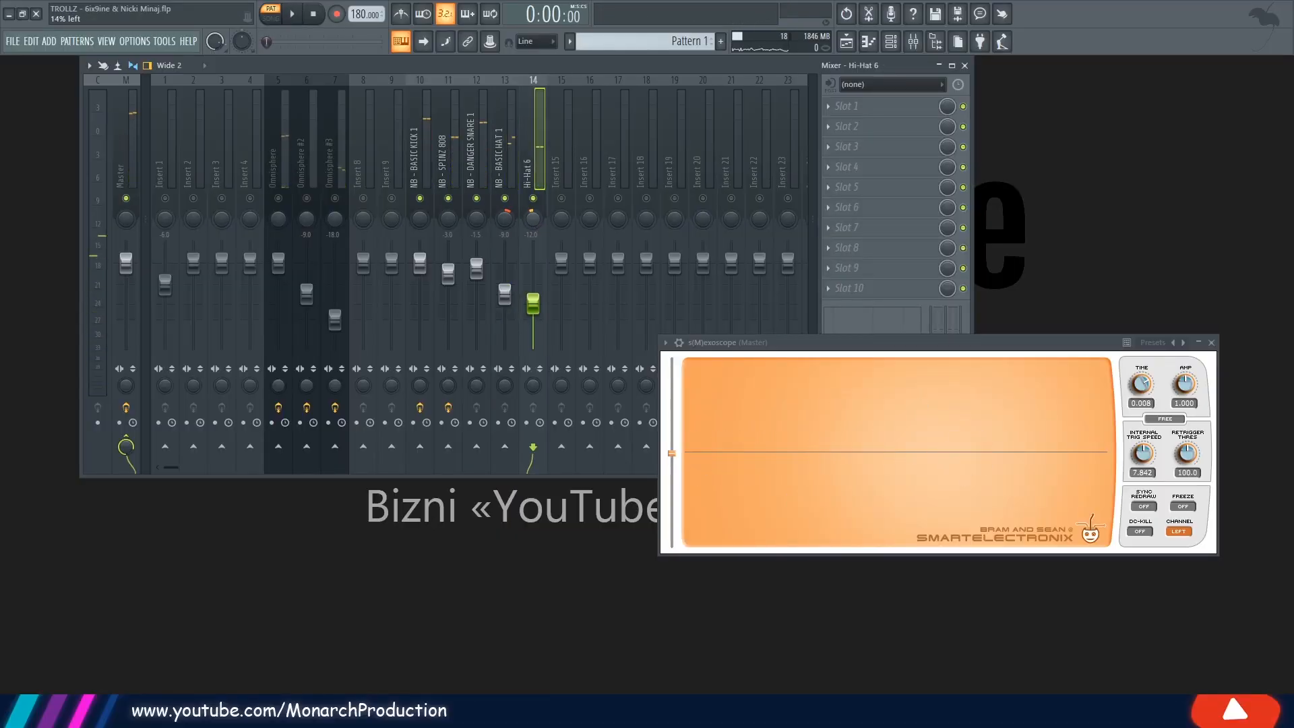
key(space)
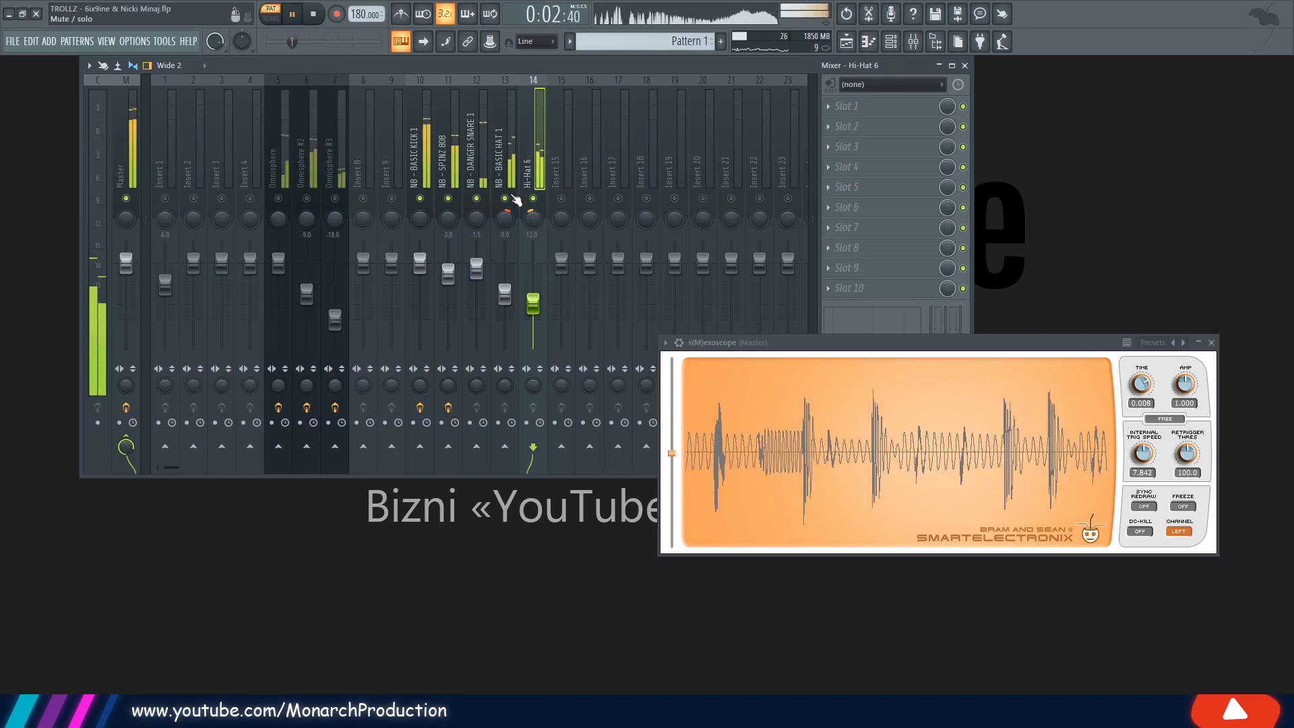
key(space)
Unmute all mixer tracks and play the full pattern
right_click(448, 198)
right_click(448, 198)
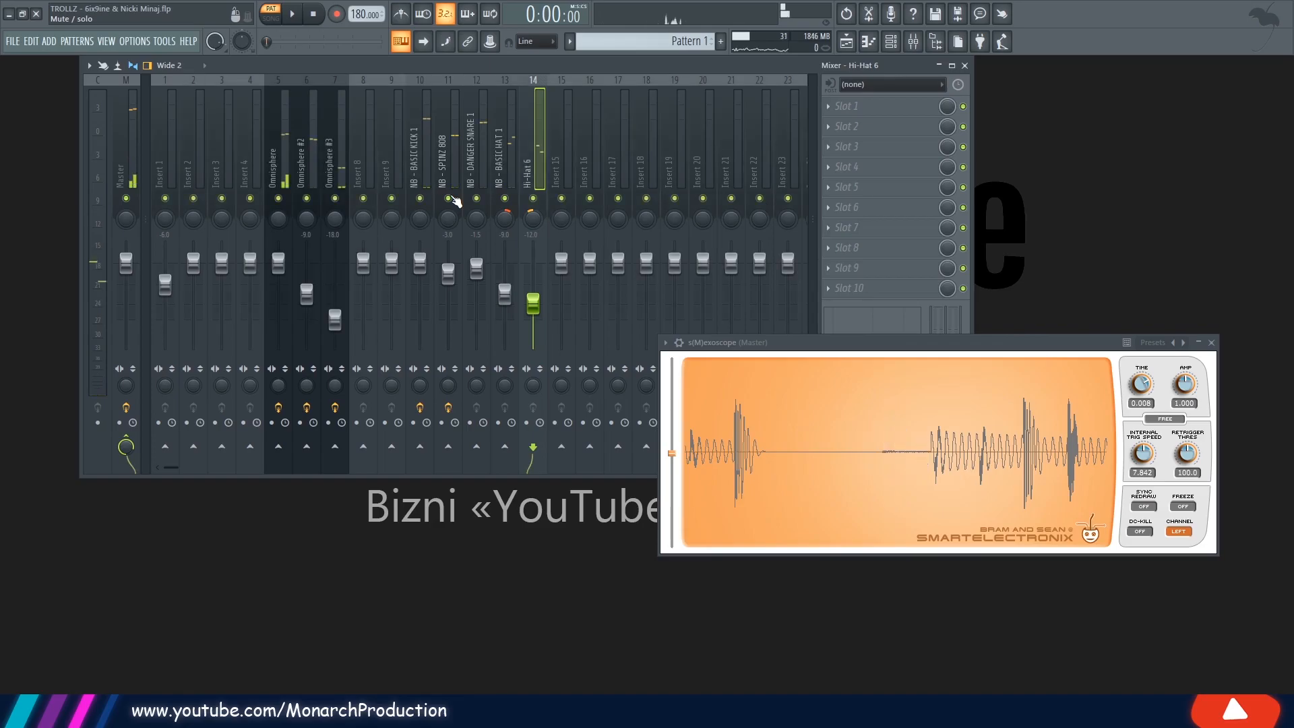
key(space)
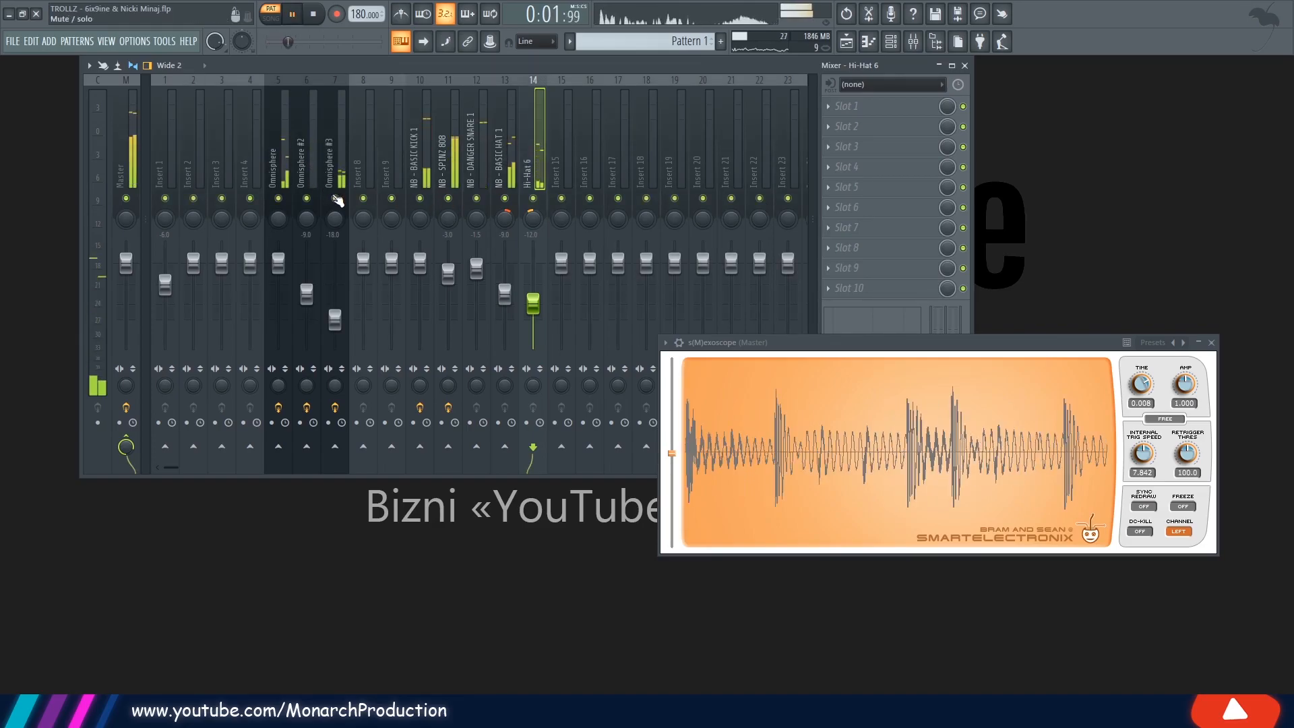
Mute Omnisphere #2 and Omnisphere #3, and lower the Omnisphere fader to -3.0 dB
click(335, 199)
click(306, 199)
click(285, 159)
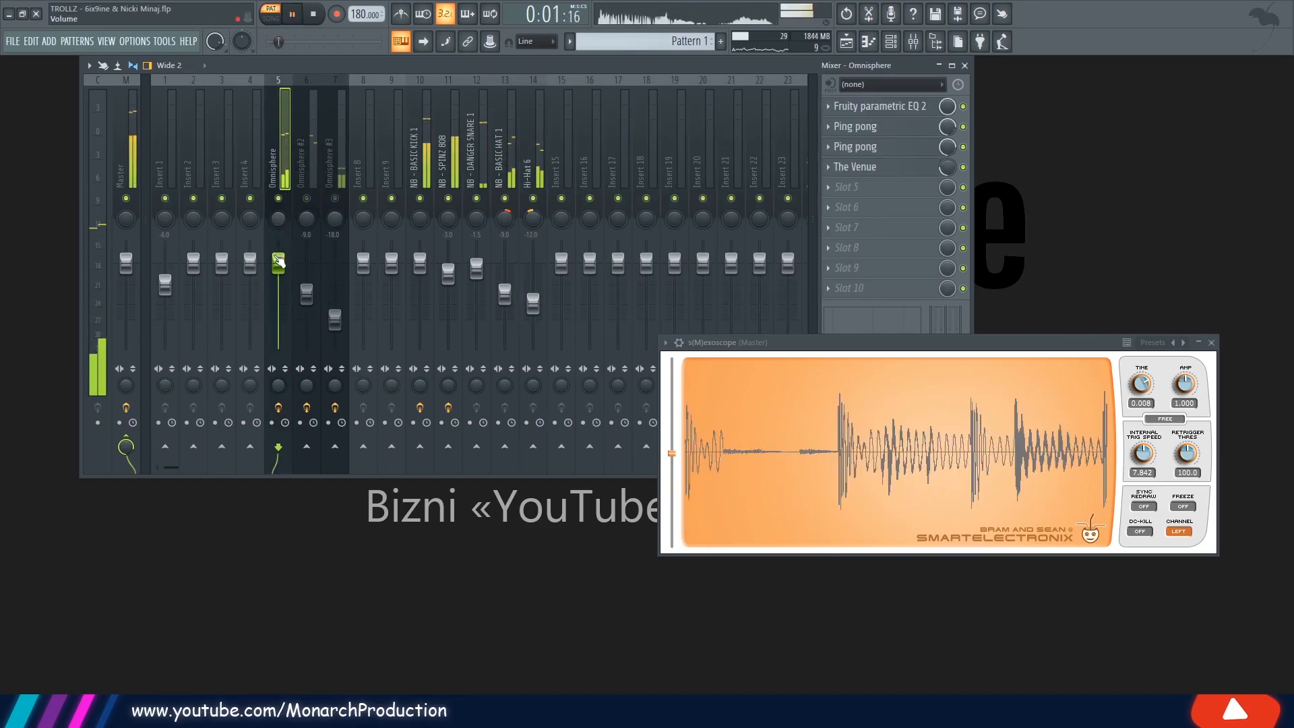
key(space)
drag(278, 268, 277, 274)
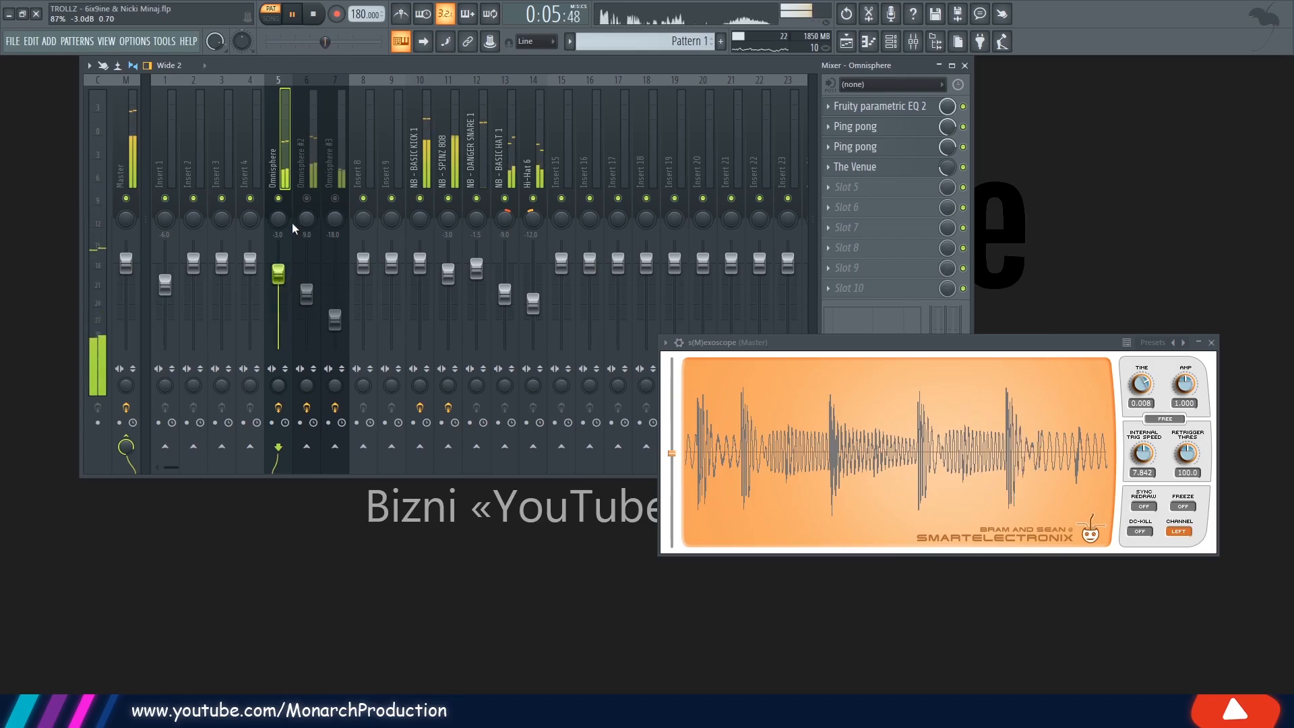
Unmute Omnisphere #2 and lower its fader to -12.0 dB during playback
click(308, 295)
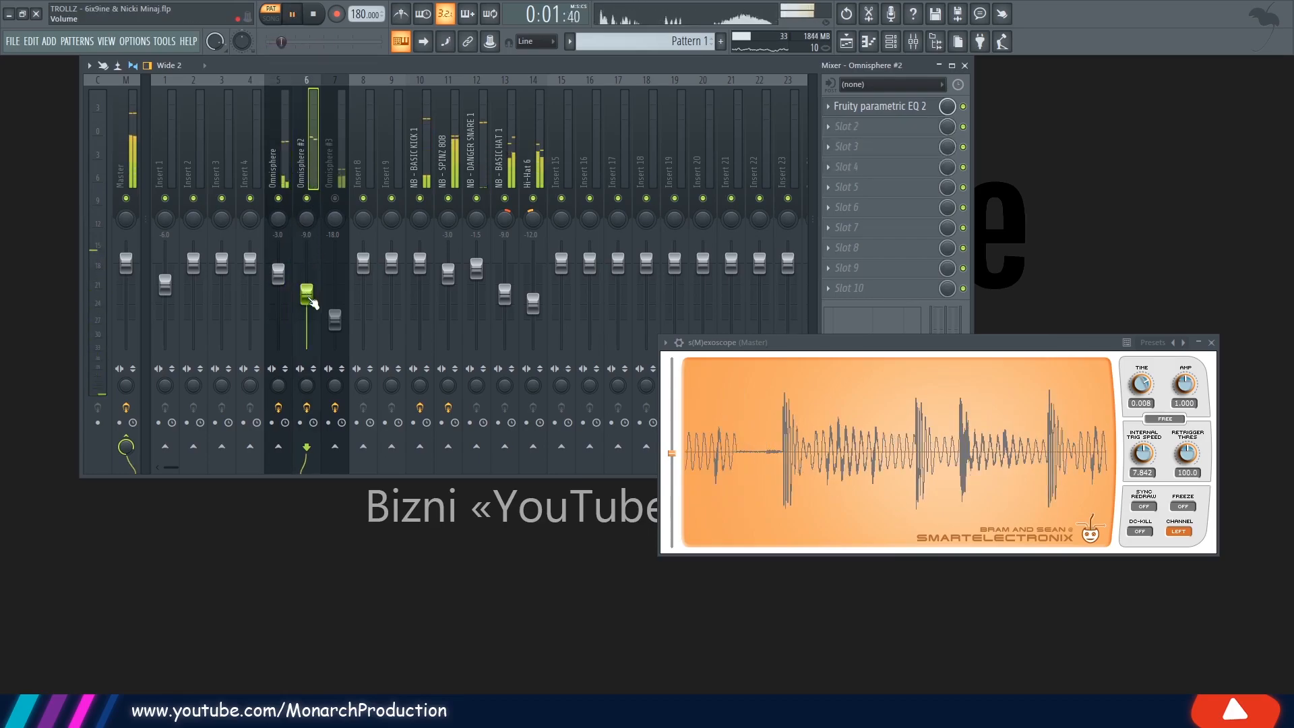
drag(313, 303, 307, 305)
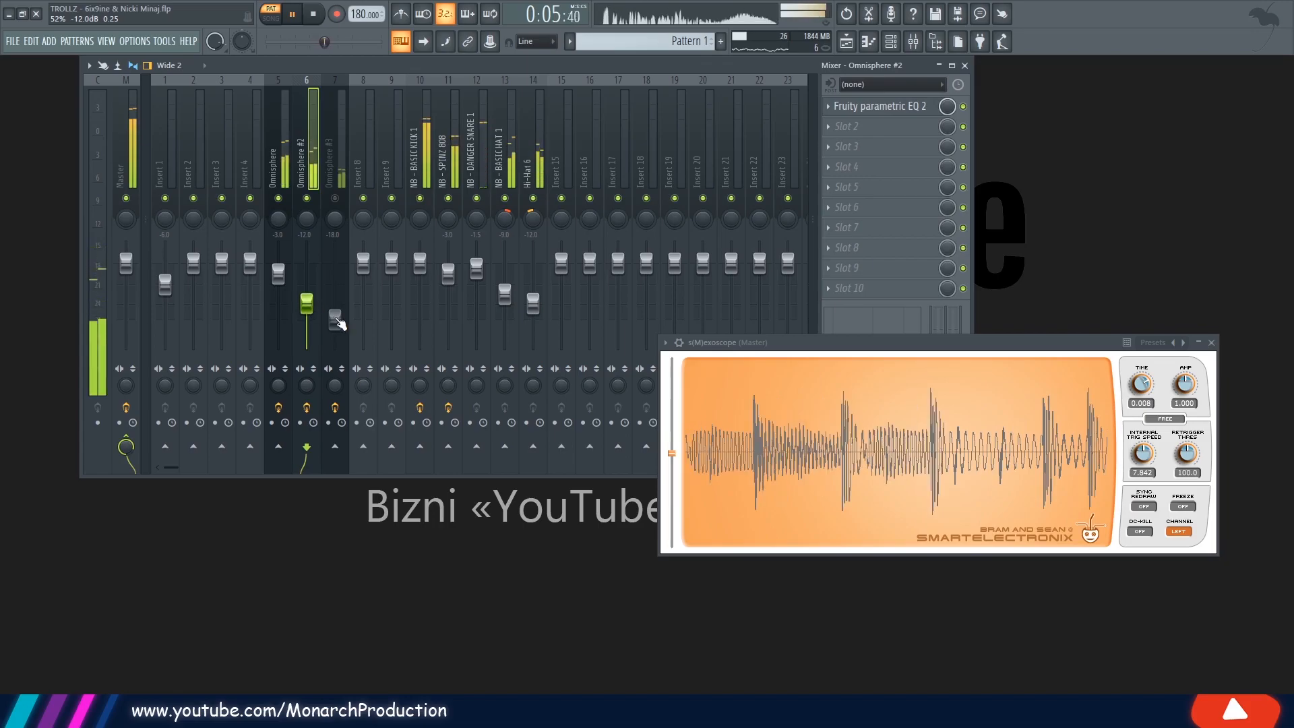
key(space)
Unmute Omnisphere #3, lower its fader to -21.0 dB, save the project and stop playback
key(space)
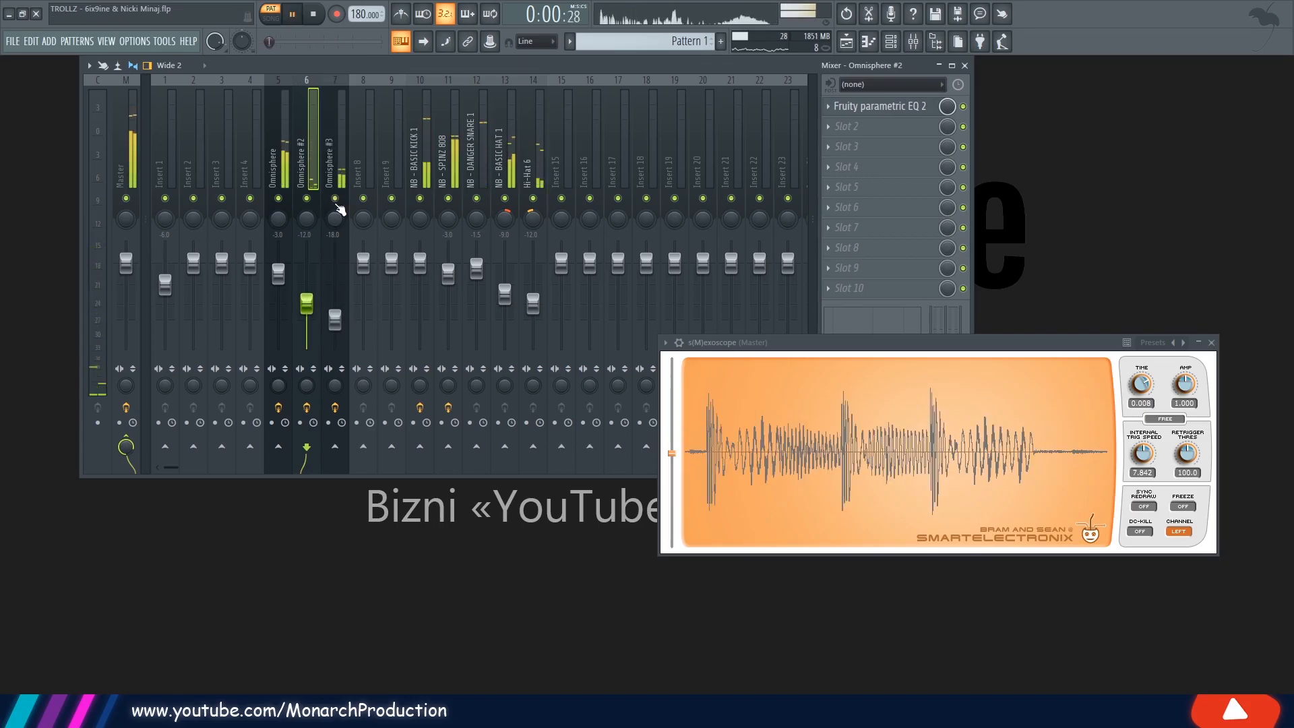
click(334, 148)
drag(334, 319, 335, 326)
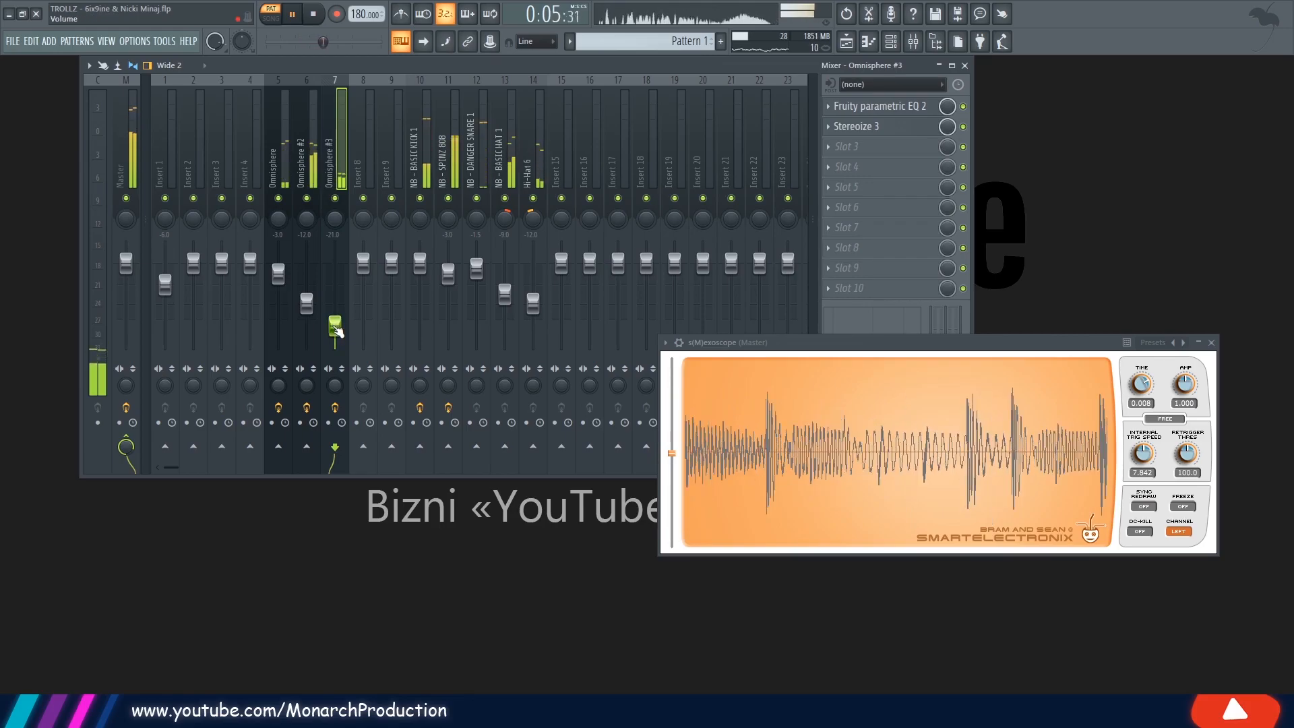
key(ctrl+s)
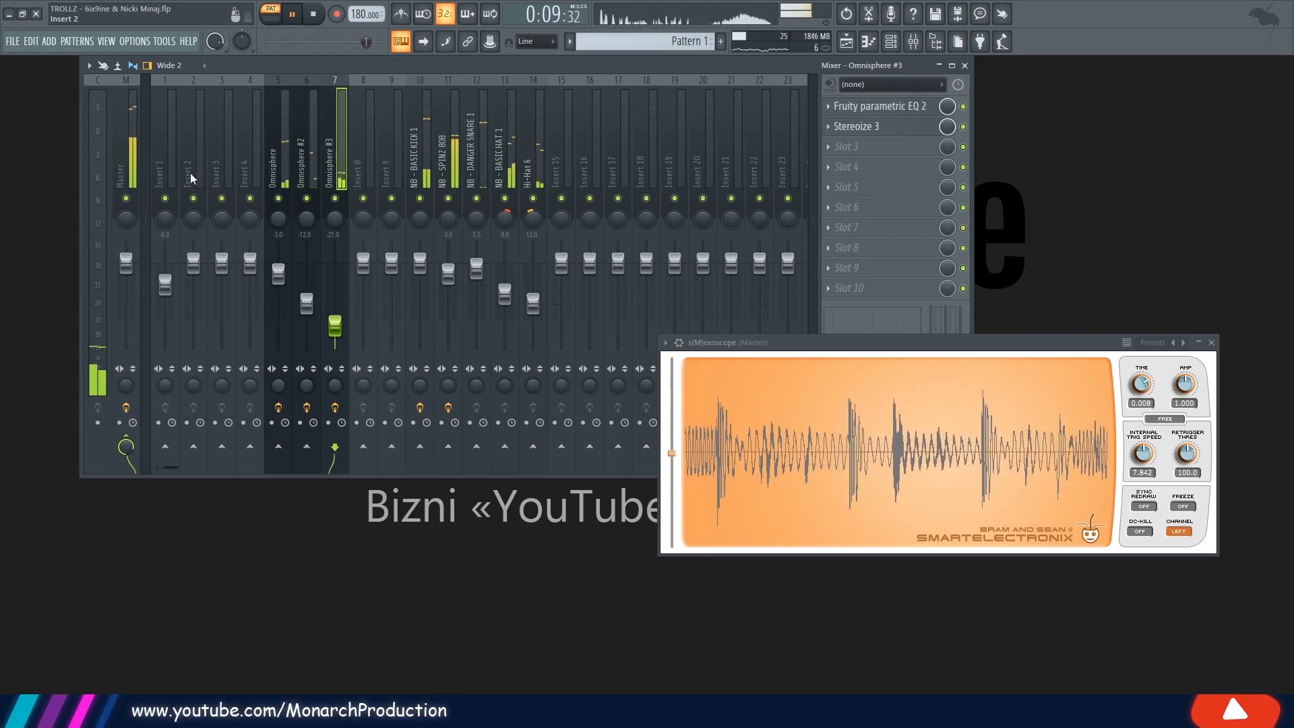
key(space)
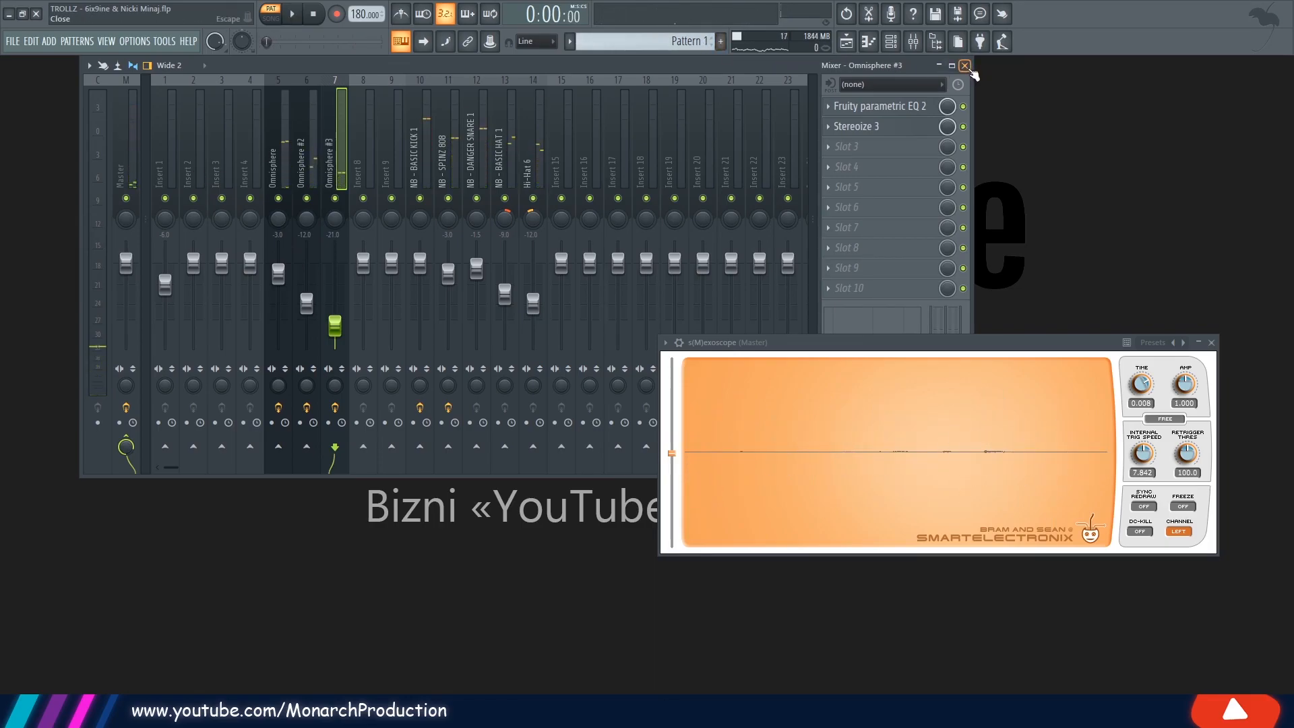
Play the reference song in the playlist and align its clip so the beat drop falls on bar 5
click(965, 66)
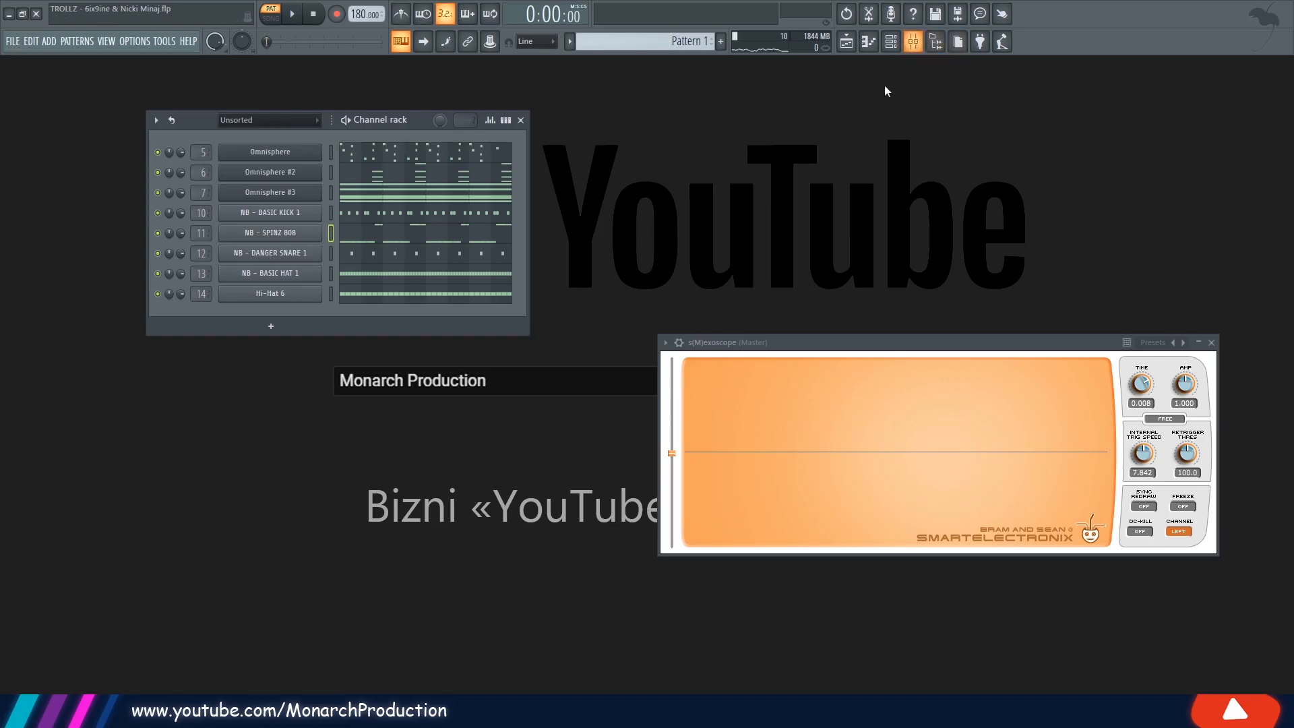
click(847, 42)
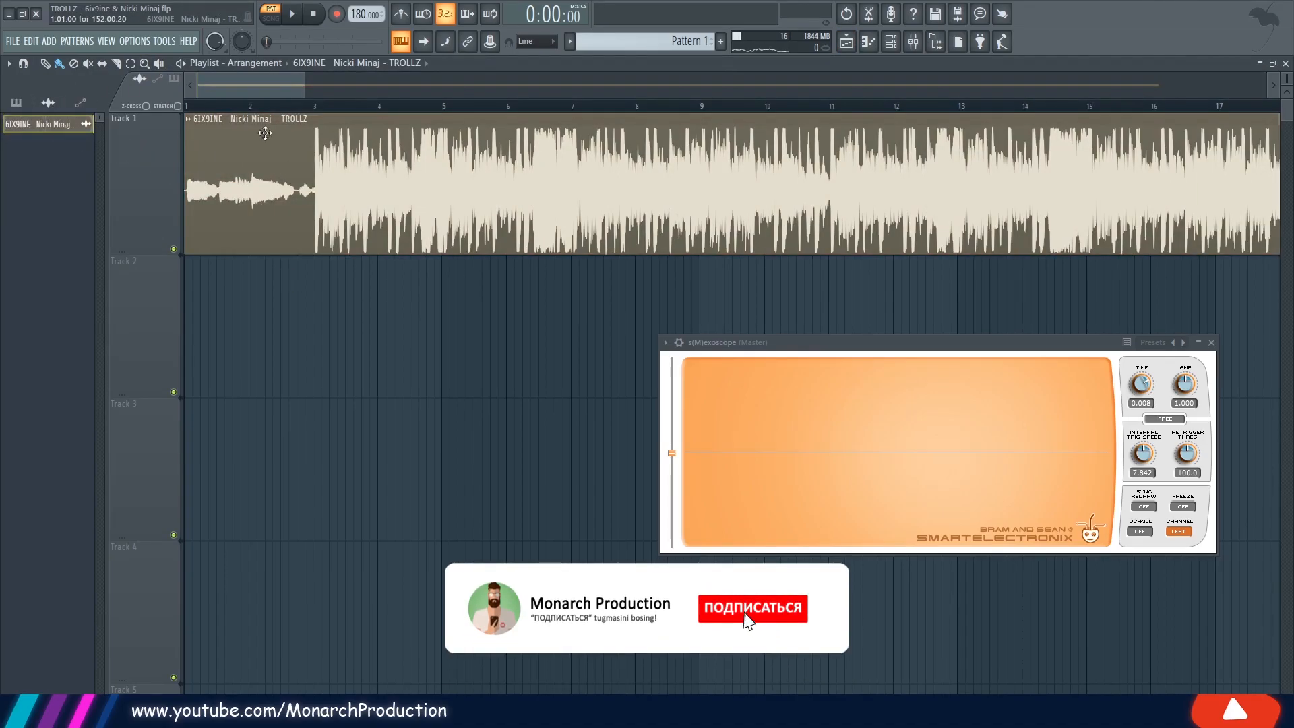
key(space)
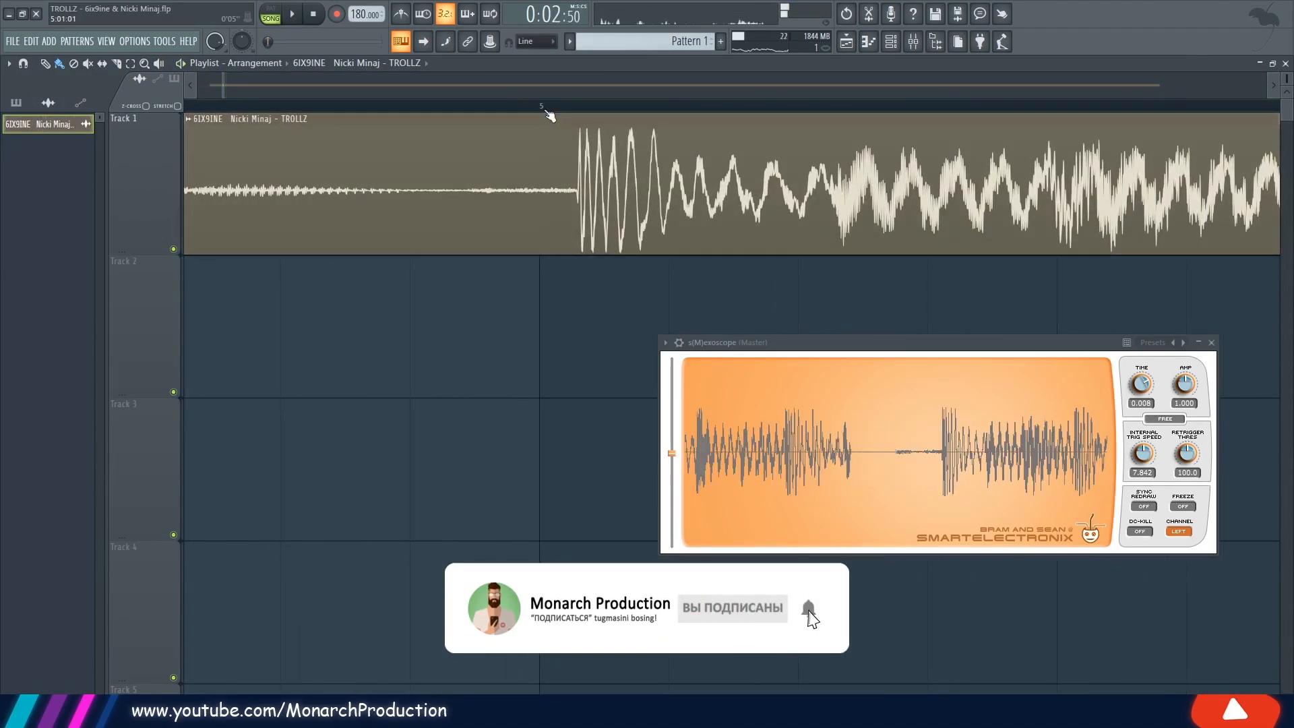
key(space)
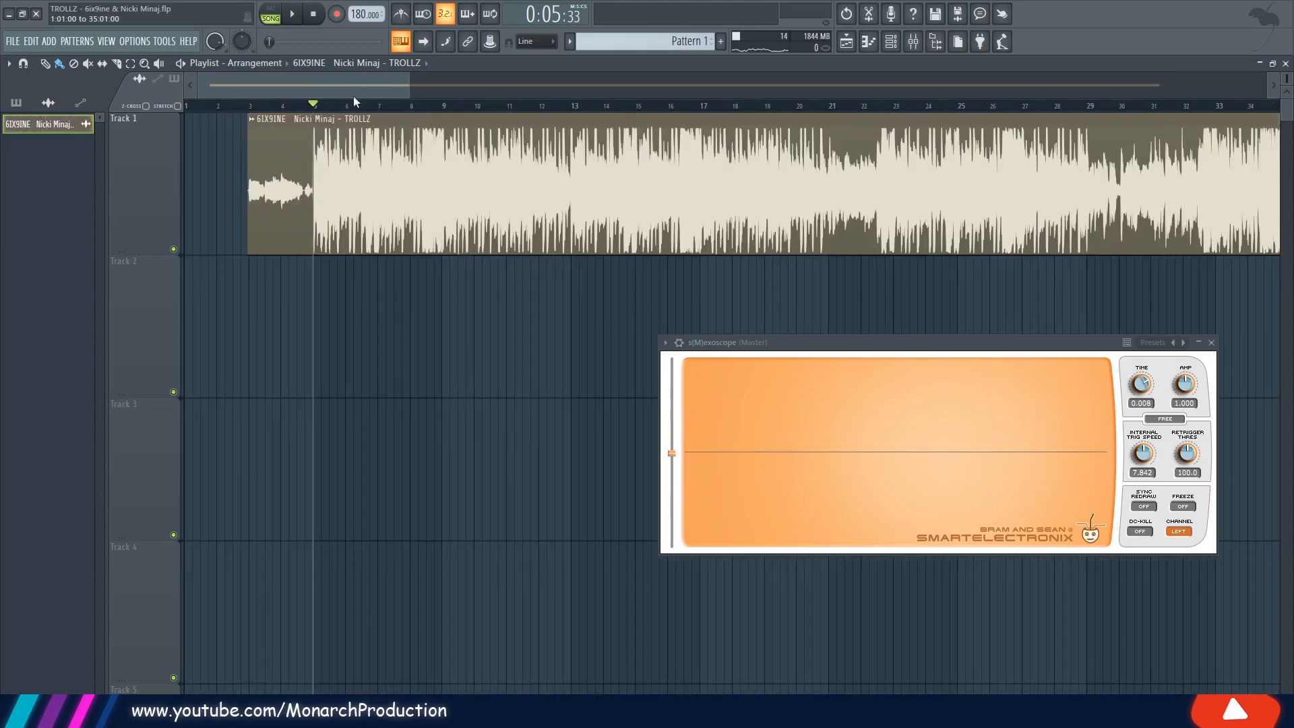
Split Pattern 1 by channel into separate patterns for each instrument
click(236, 120)
click(238, 178)
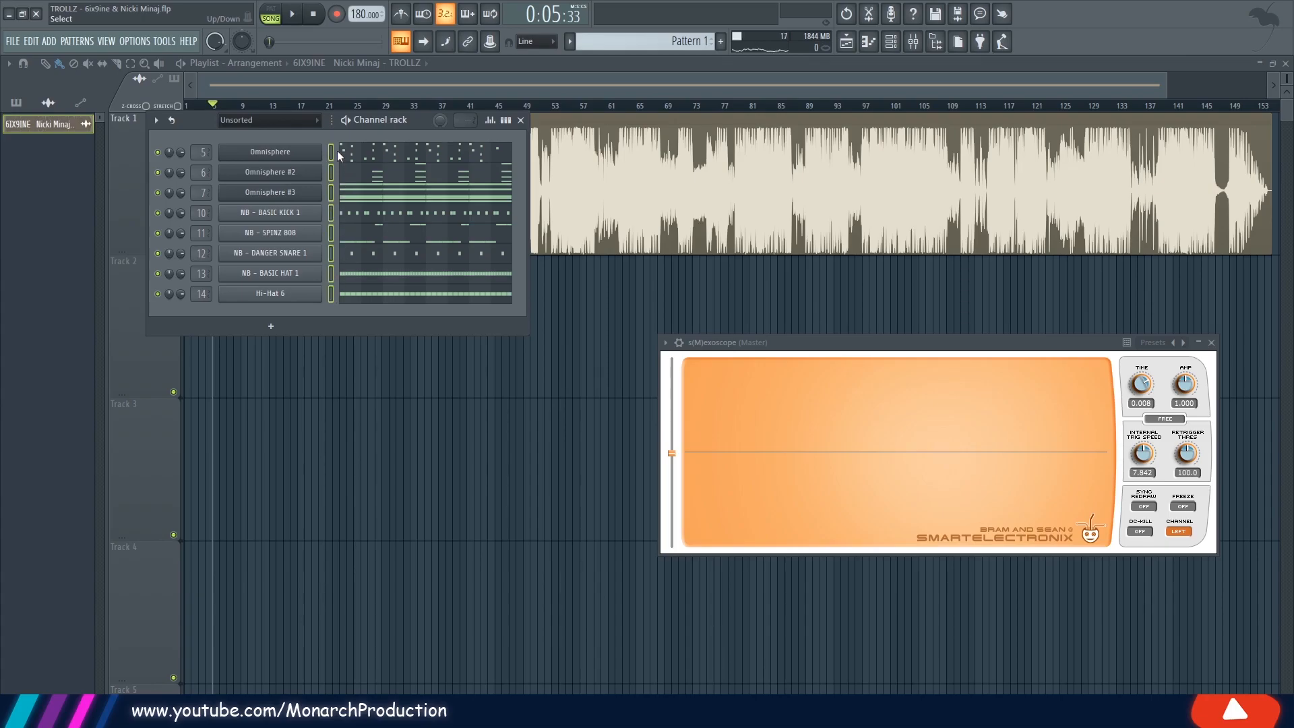
click(16, 102)
key(F6)
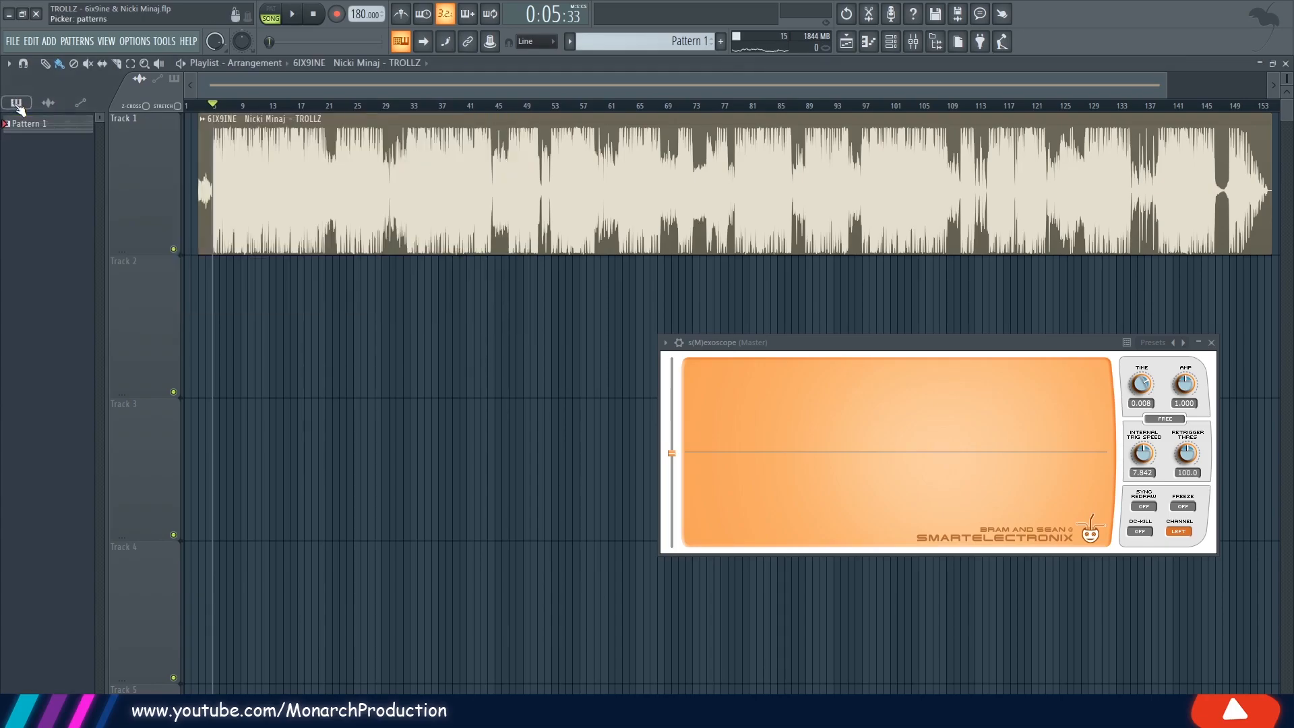
click(889, 43)
click(571, 41)
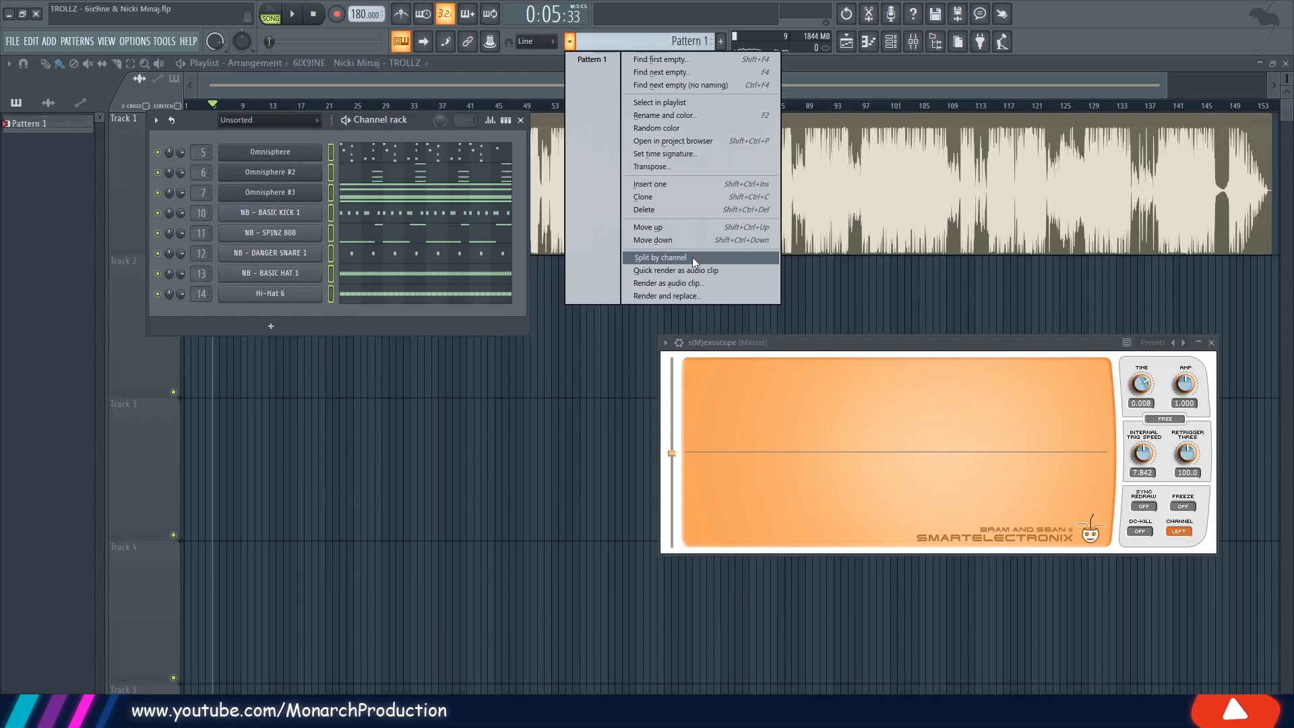
click(737, 511)
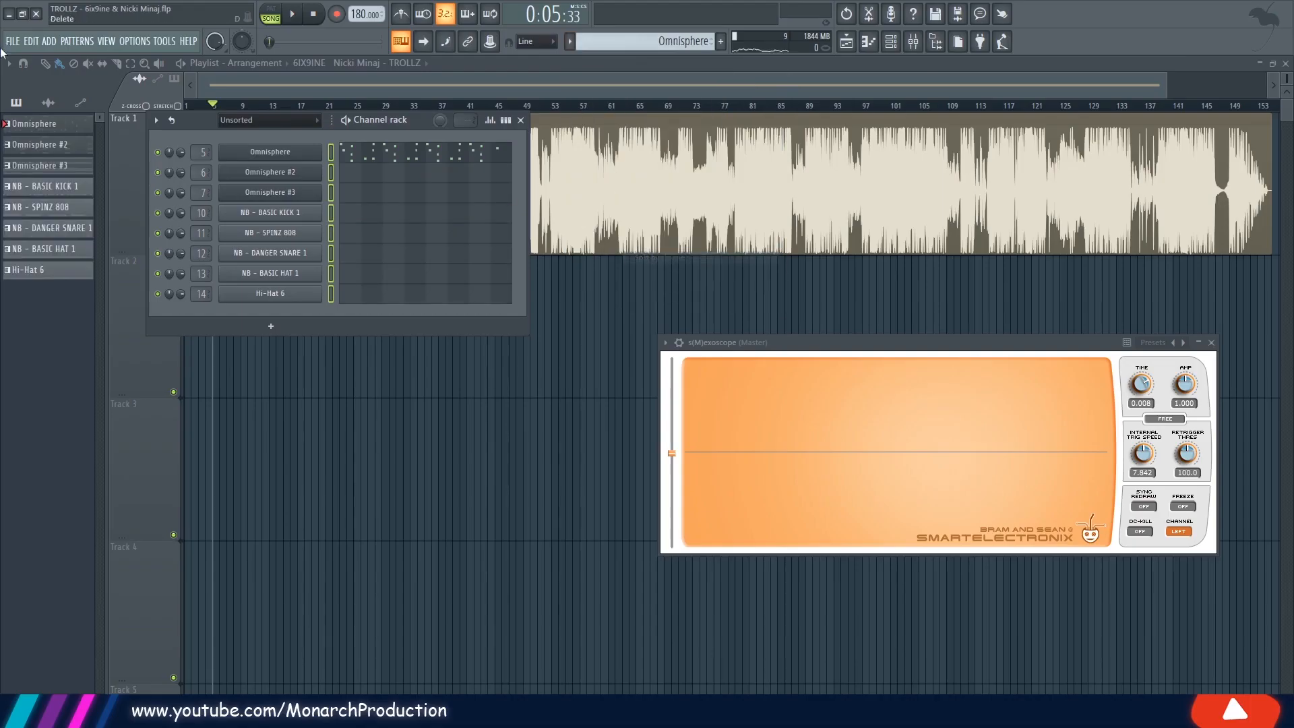
Select all eight split patterns and place them at bar 5 on Tracks 2 to 9
click(46, 271)
drag(50, 132, 213, 317)
scroll(345, 287, down, 3)
key(ctrl+d)
scroll(269, 202, up, 3)
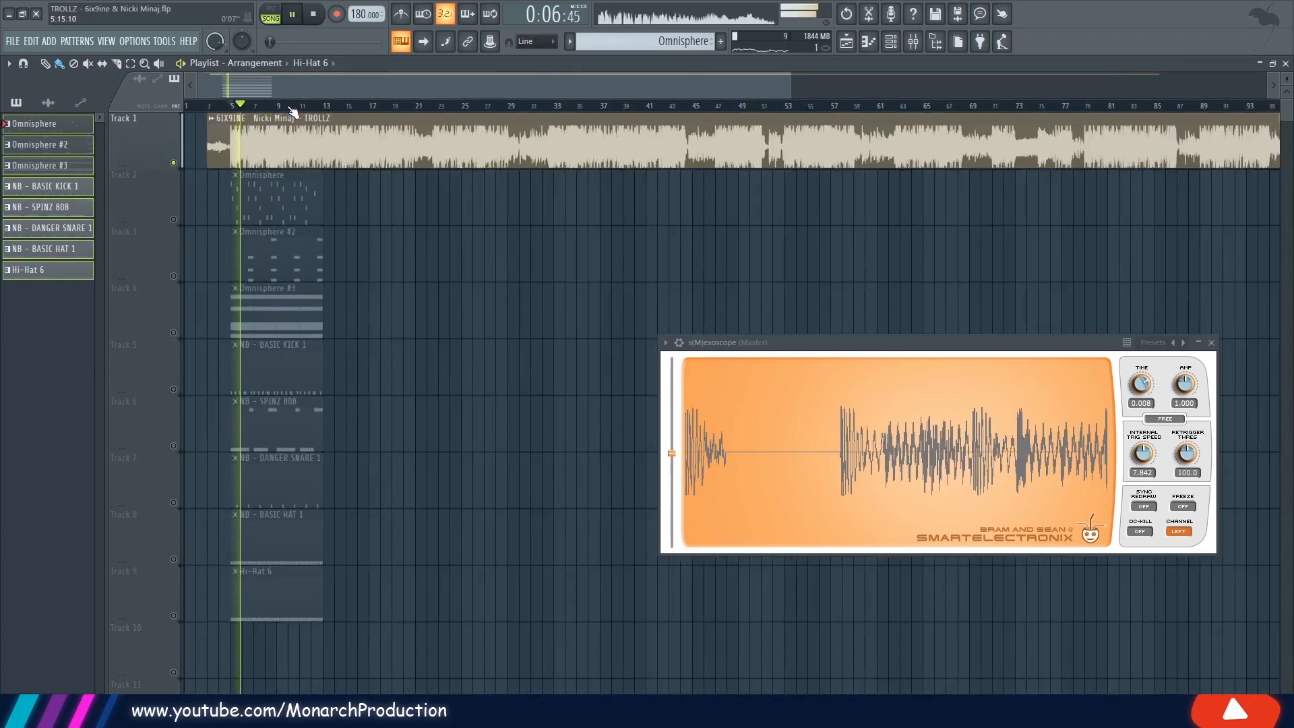
Duplicate the eight pattern clips so they repeat from bar 13 to bar 21
scroll(291, 108, down, 3)
drag(289, 188, 232, 597)
key(ctrl+b)
key(ctrl+d)
scroll(453, 107, up, 6)
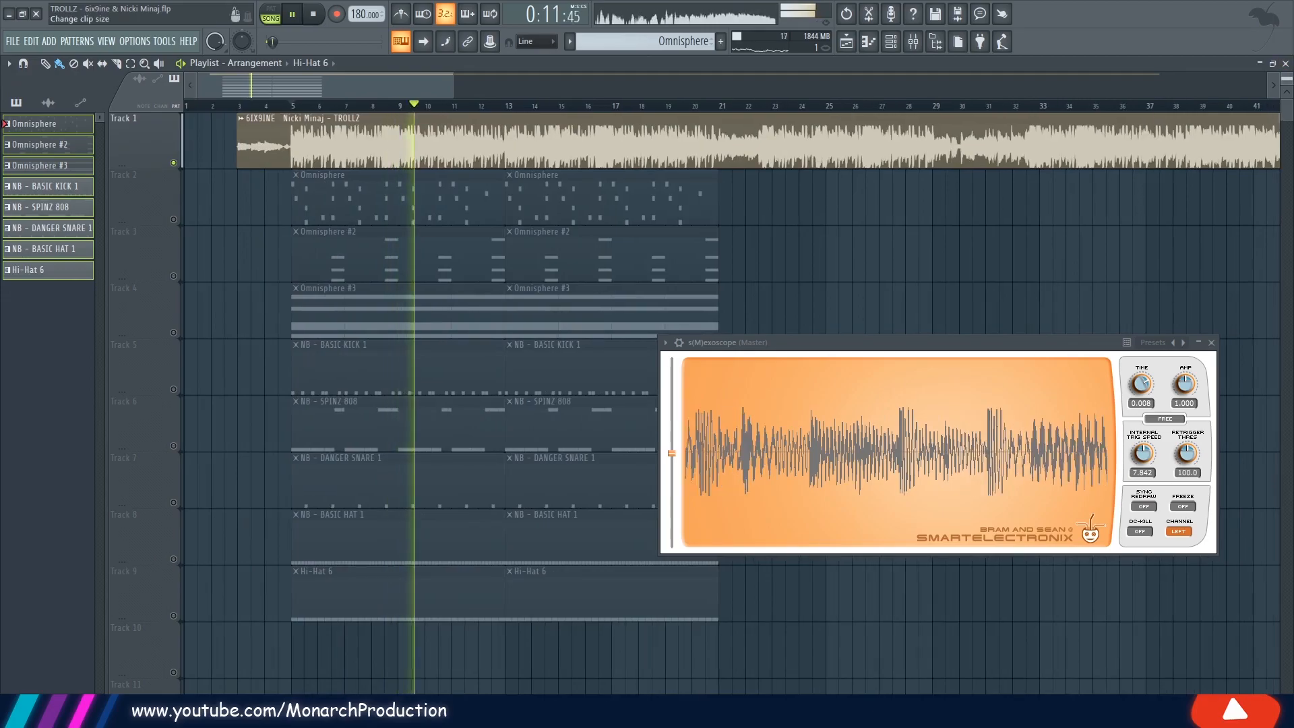
Duplicate the whole bar 5 to 21 block of pattern clips to fill bars 21 to 37
drag(1287, 79, 1287, 90)
drag(453, 86, 537, 85)
drag(621, 159, 324, 472)
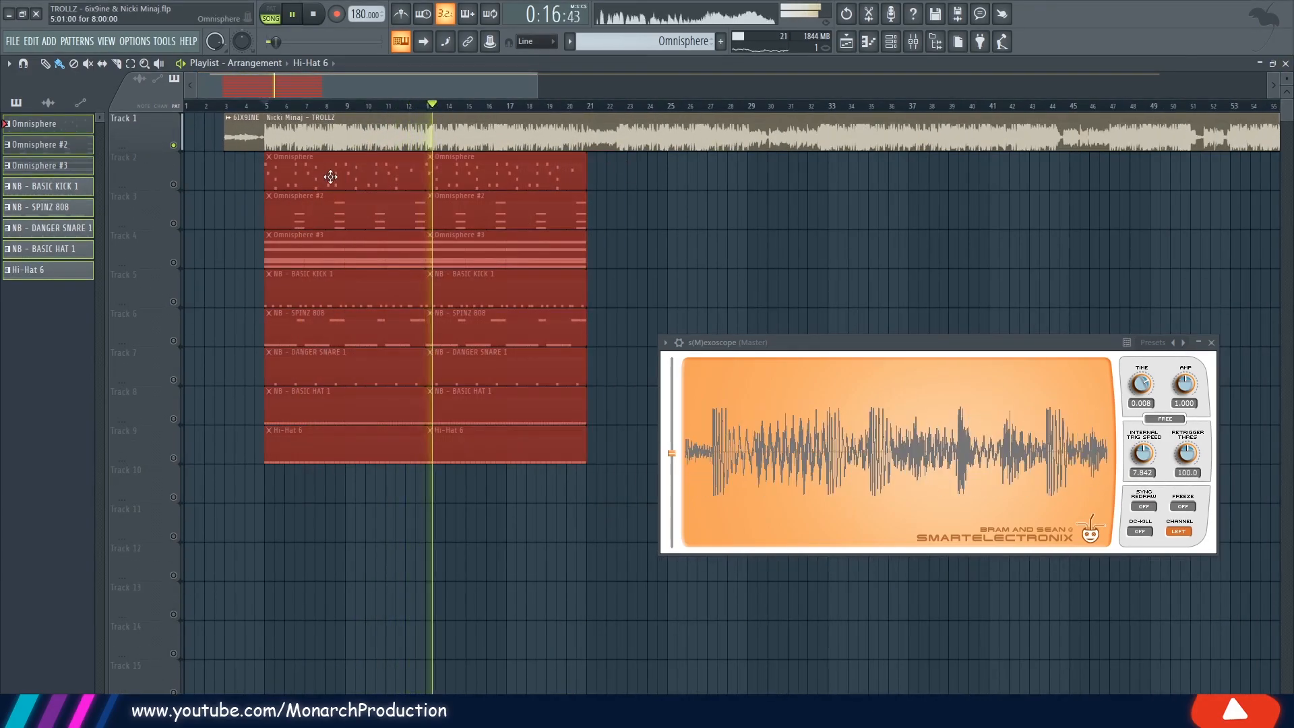
key(ctrl+b)
key(ctrl+d)
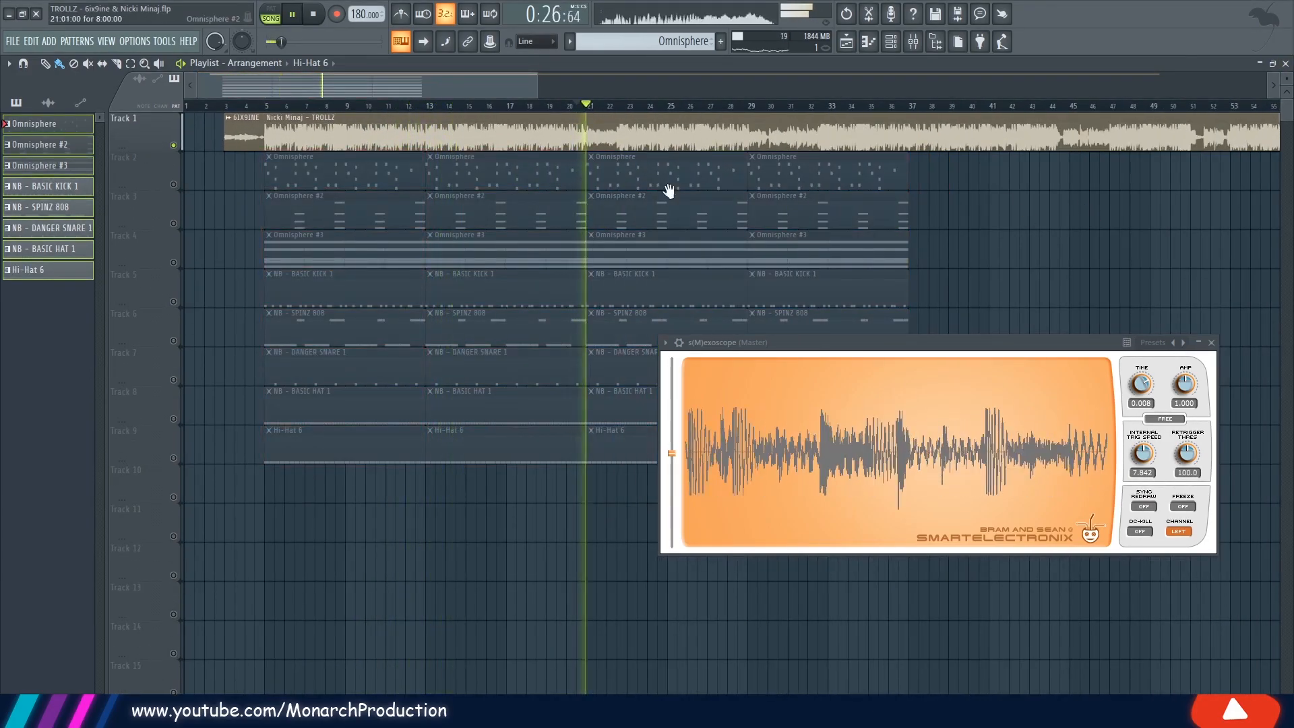
Trim the bar 21 clips on Tracks 3 to 9 to start halfway through bar 22, leaving the Omnisphere clip in place
scroll(408, 217, right, 3)
drag(530, 462, 399, 222)
key(ctrl+d)
click(393, 106)
scroll(426, 107, up, 5)
click(291, 108)
Compare the programmed clips with the reference song from mid-bar 22 by switching which tracks are heard
key(space)
key(space)
key(space)
key(space)
key(space)
right_click(175, 146)
click(174, 147)
key(space)
key(space)
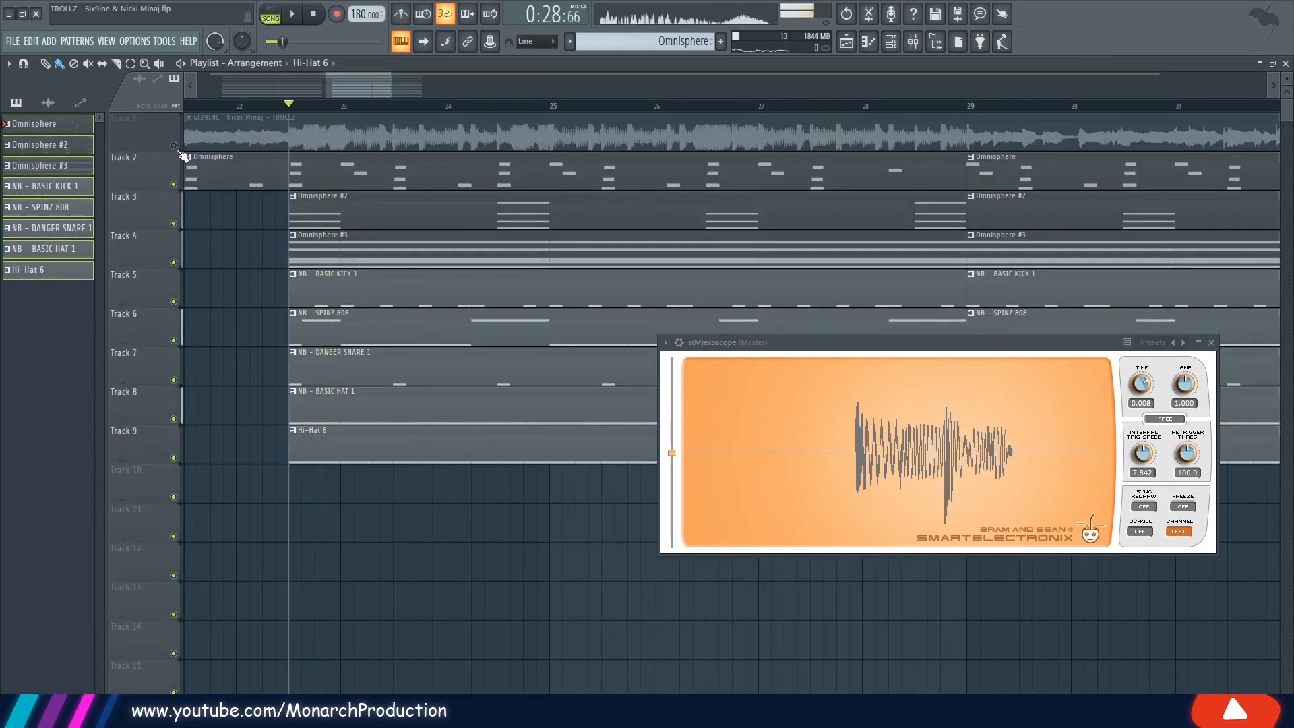
right_click(174, 146)
key(space)
Trim the kick and snare clips to start at bar 23 and shorten the bar 21 Omnisphere clip to match the break
drag(291, 290, 352, 290)
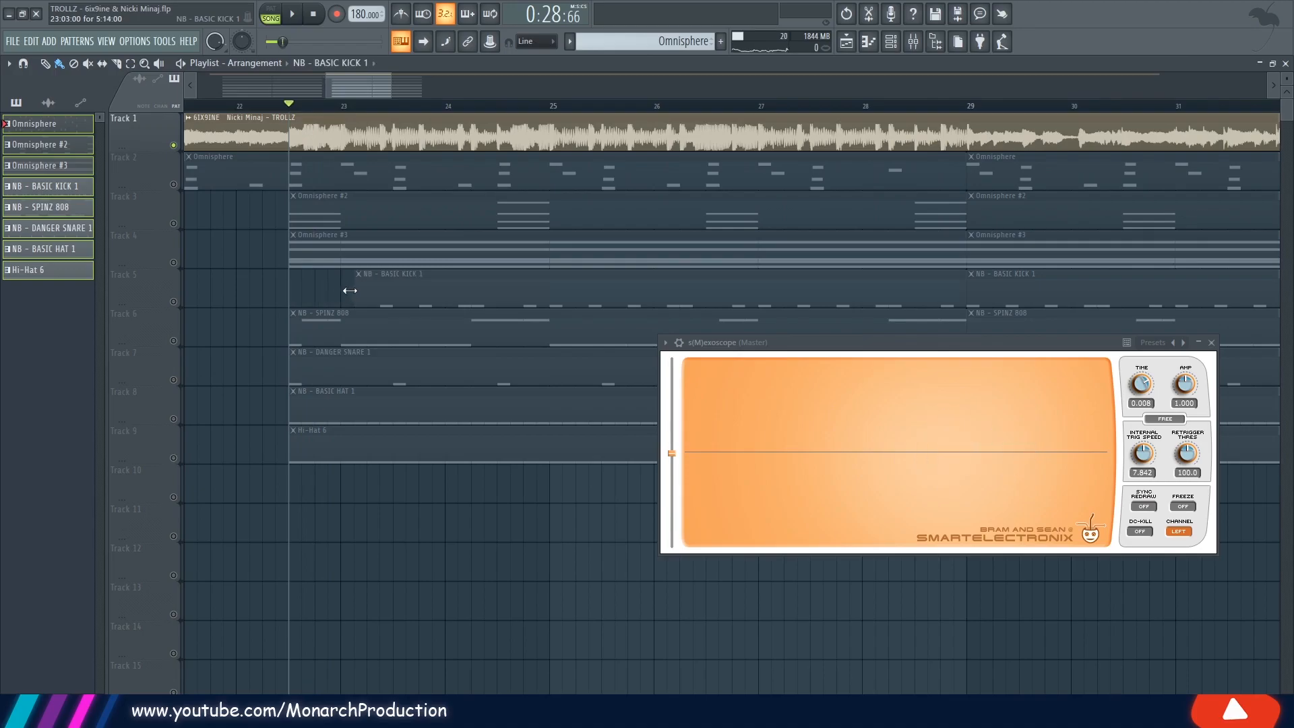
key(space)
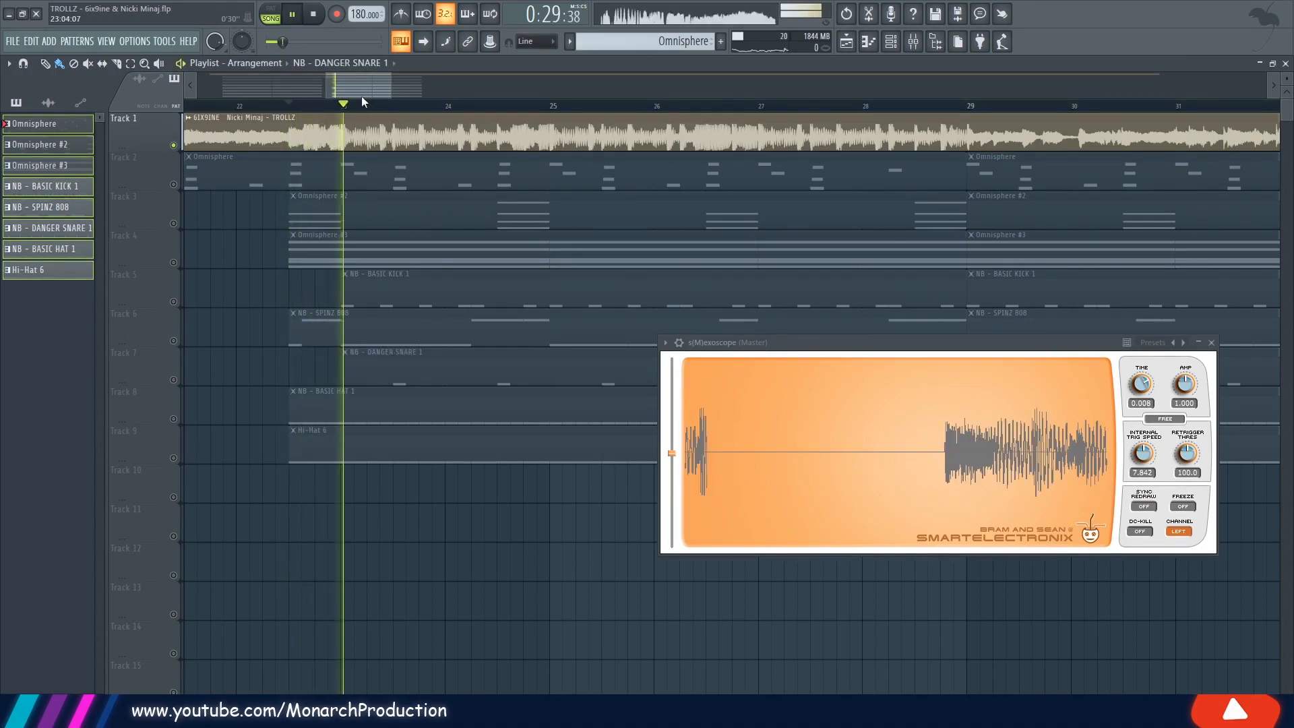
scroll(350, 107, down, 5)
key(space)
key(space)
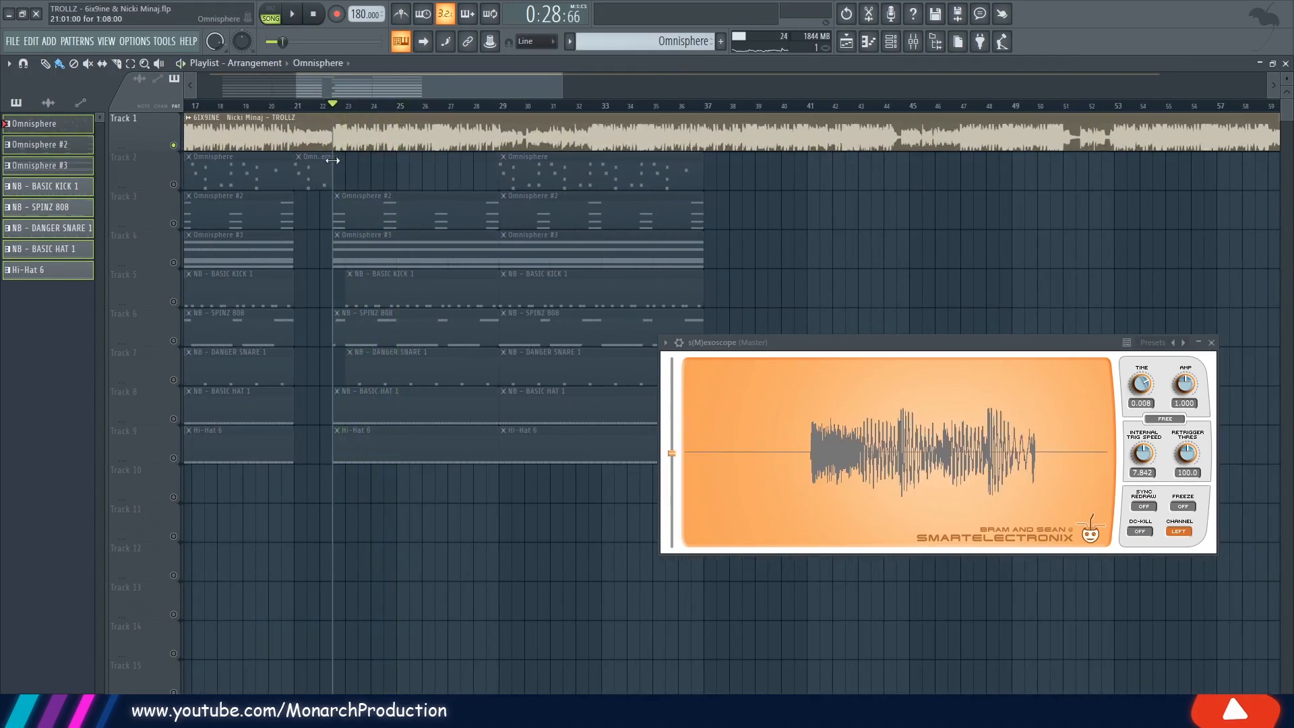
Trim the bar 29 clips so Omnisphere starts at bar 31 and Omnisphere #3 and the drums and 808 start at bar 33
click(45, 64)
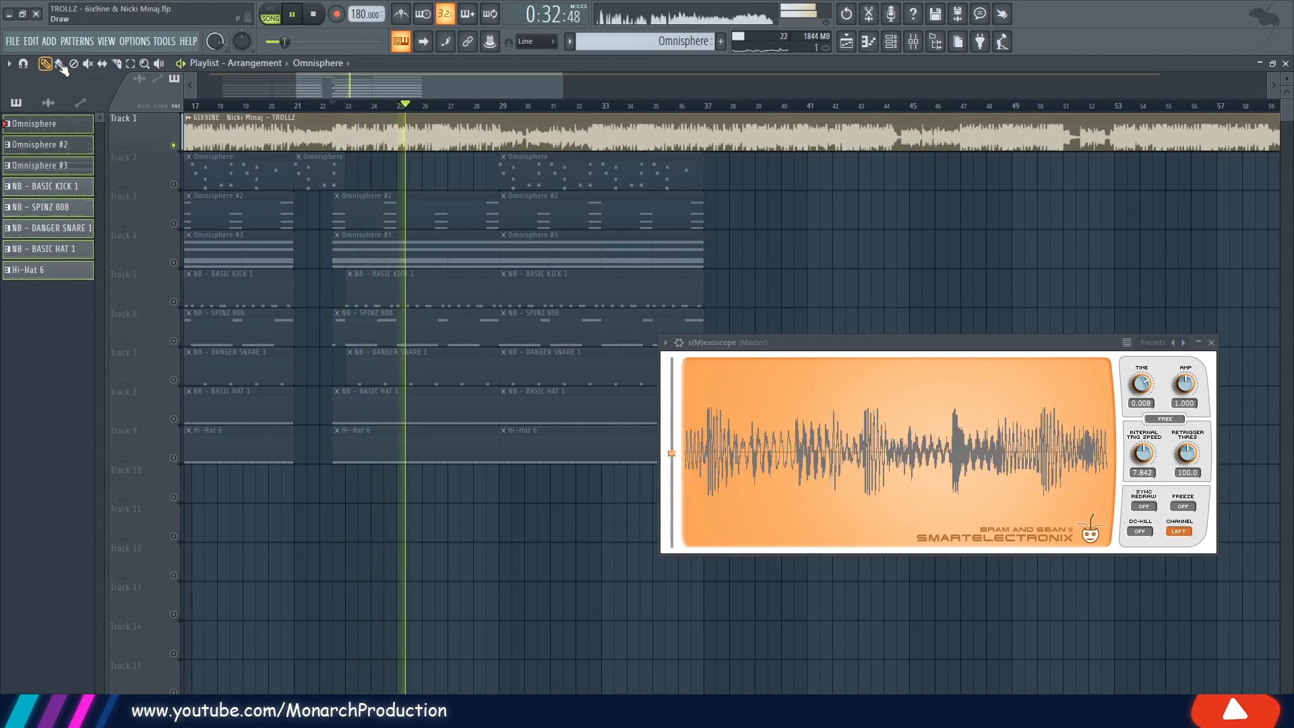
scroll(471, 124, down, 1)
click(486, 106)
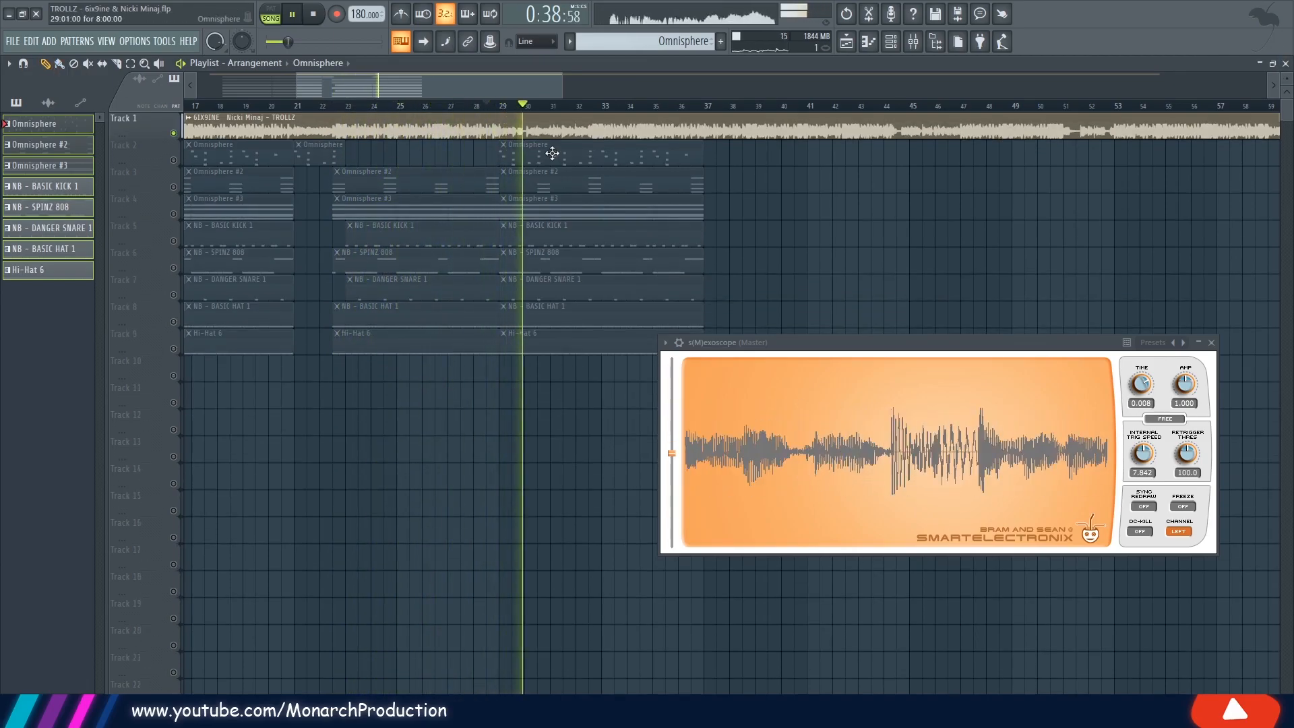
drag(552, 153, 566, 405)
ctrl+click(567, 405)
drag(503, 160, 560, 162)
drag(545, 206, 549, 358)
drag(502, 214, 601, 214)
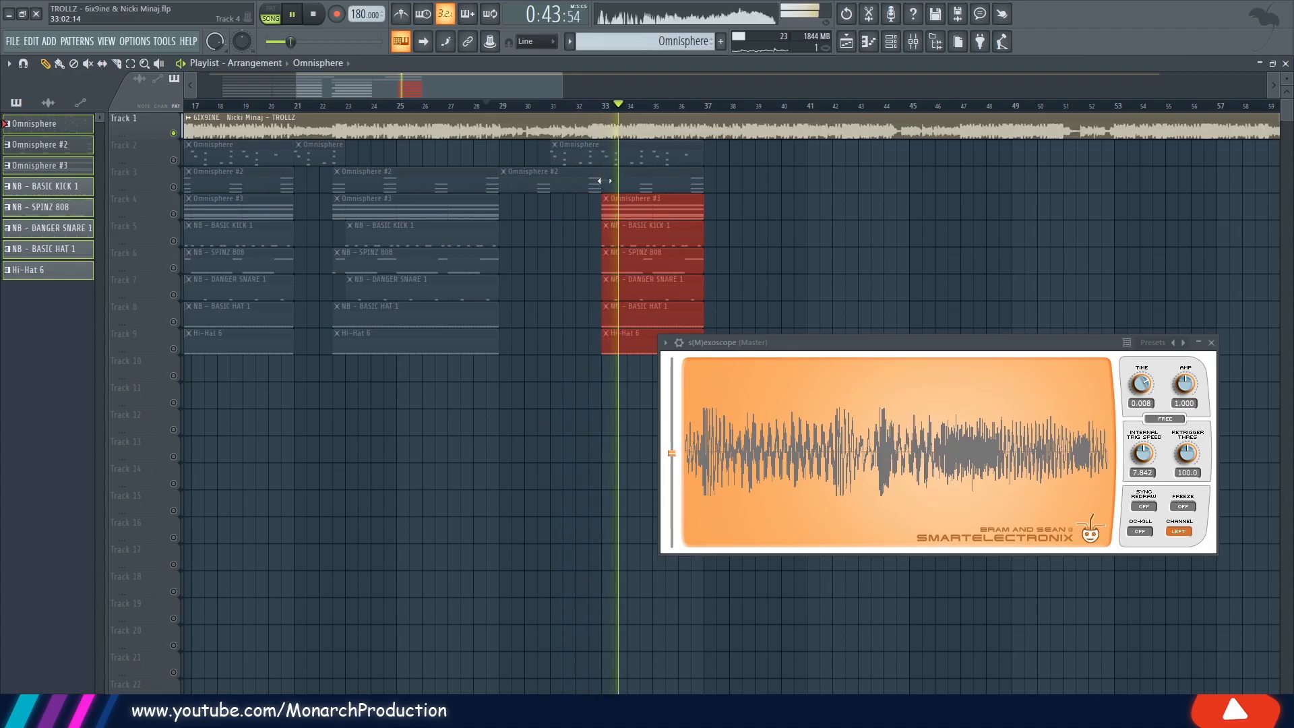
Trim the bar 29 Omnisphere #2 clip on Track 3 to start halfway through bar 32
click(577, 106)
scroll(625, 189, up, 4)
ctrl+click(422, 265)
key(space)
key(space)
drag(229, 181, 511, 187)
Add a short NB - SPINZ 808 clip on Track 6 from halfway through bar 32 to bar 33
key(space)
key(space)
drag(499, 286, 584, 250)
key(space)
click(665, 215)
click(346, 344)
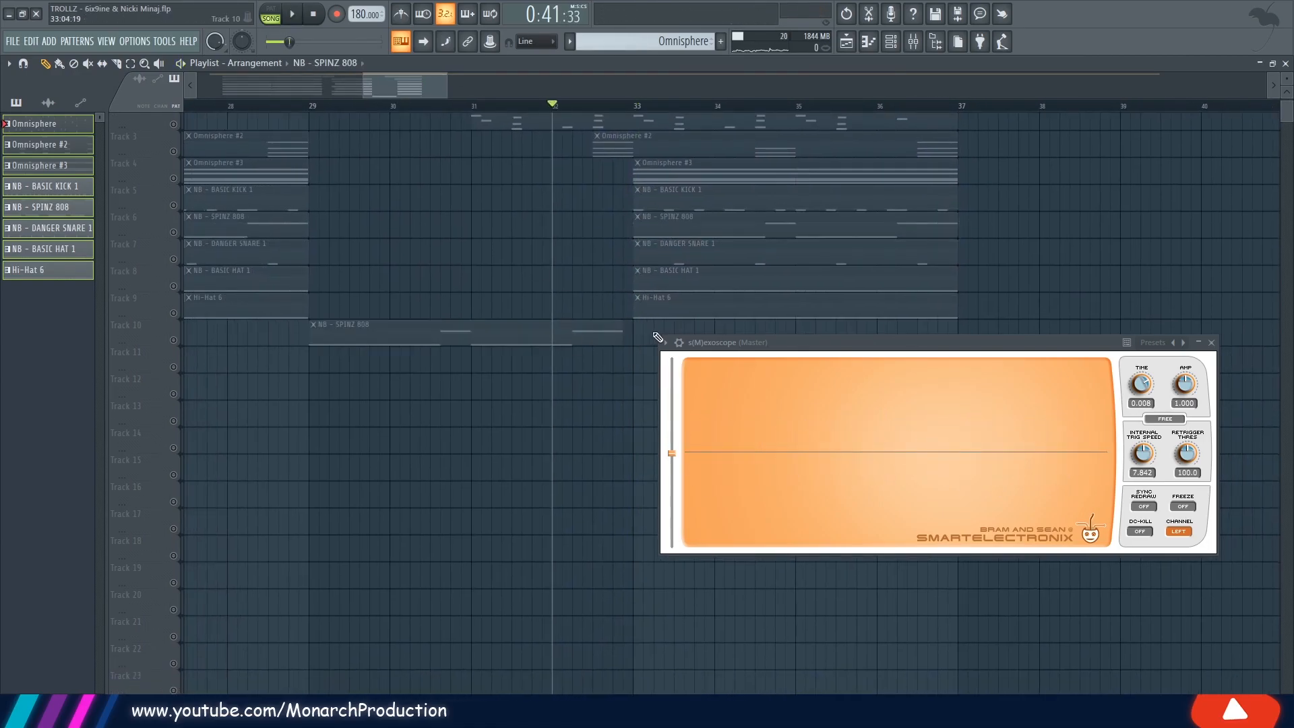
drag(479, 236, 598, 236)
key(space)
key(space)
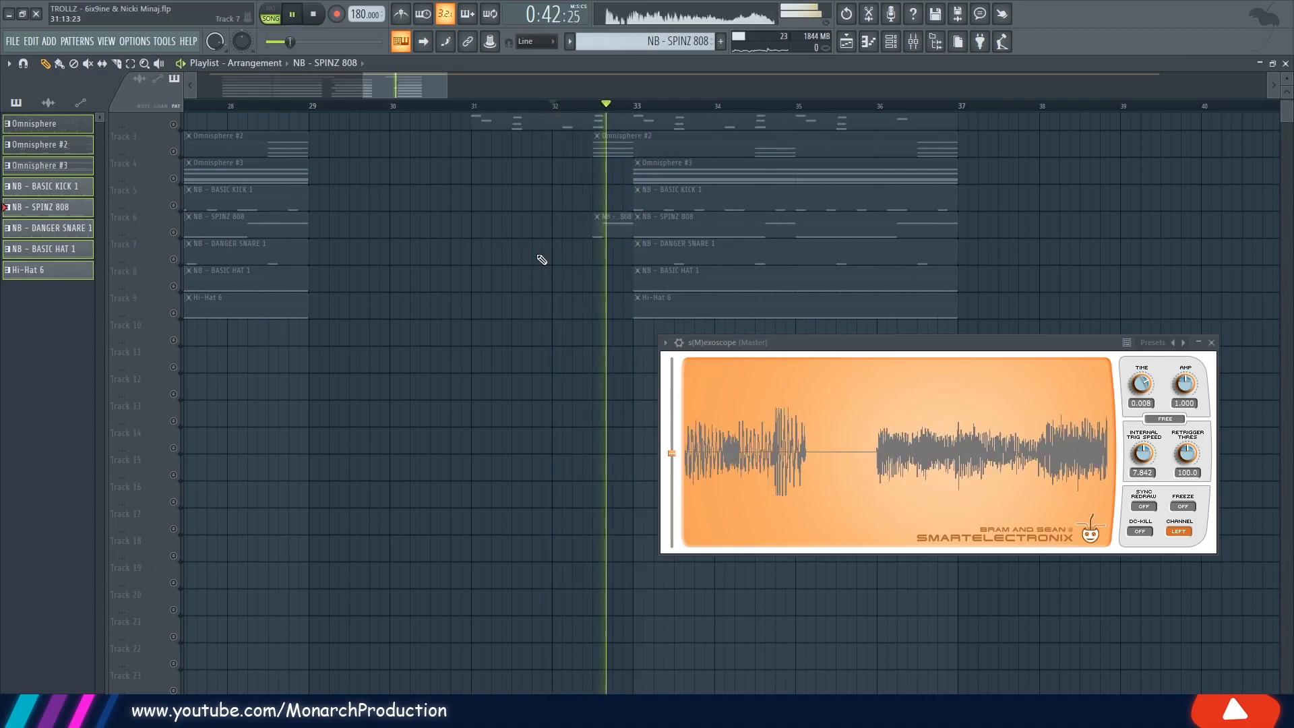
Copy the block of pattern clips from bars 5 to 13 to bar 37
scroll(584, 109, down, 6)
scroll(900, 186, up, 1)
drag(286, 358, 206, 157)
drag(203, 158, 667, 159)
ctrl+click(836, 152)
drag(1287, 79, 1287, 76)
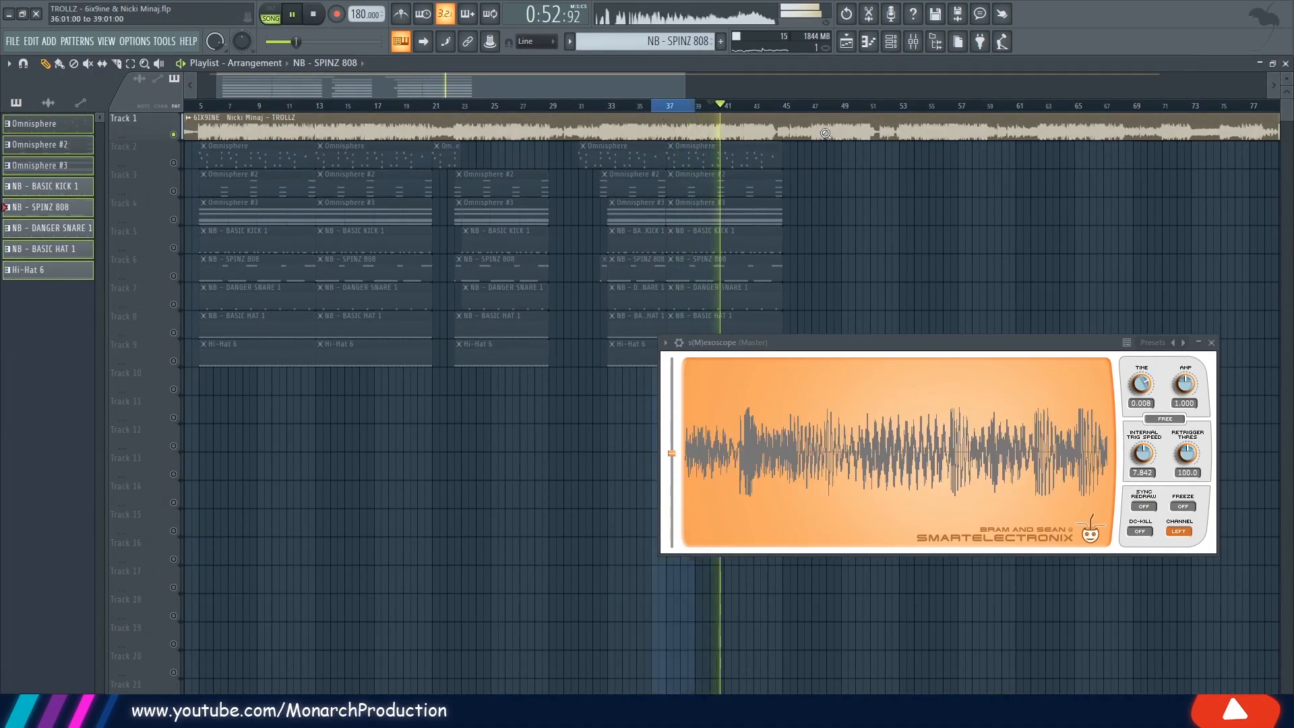
Play sections of the song to check the arrangement and delete the reference song clip from Track 1
scroll(481, 119, up, 5)
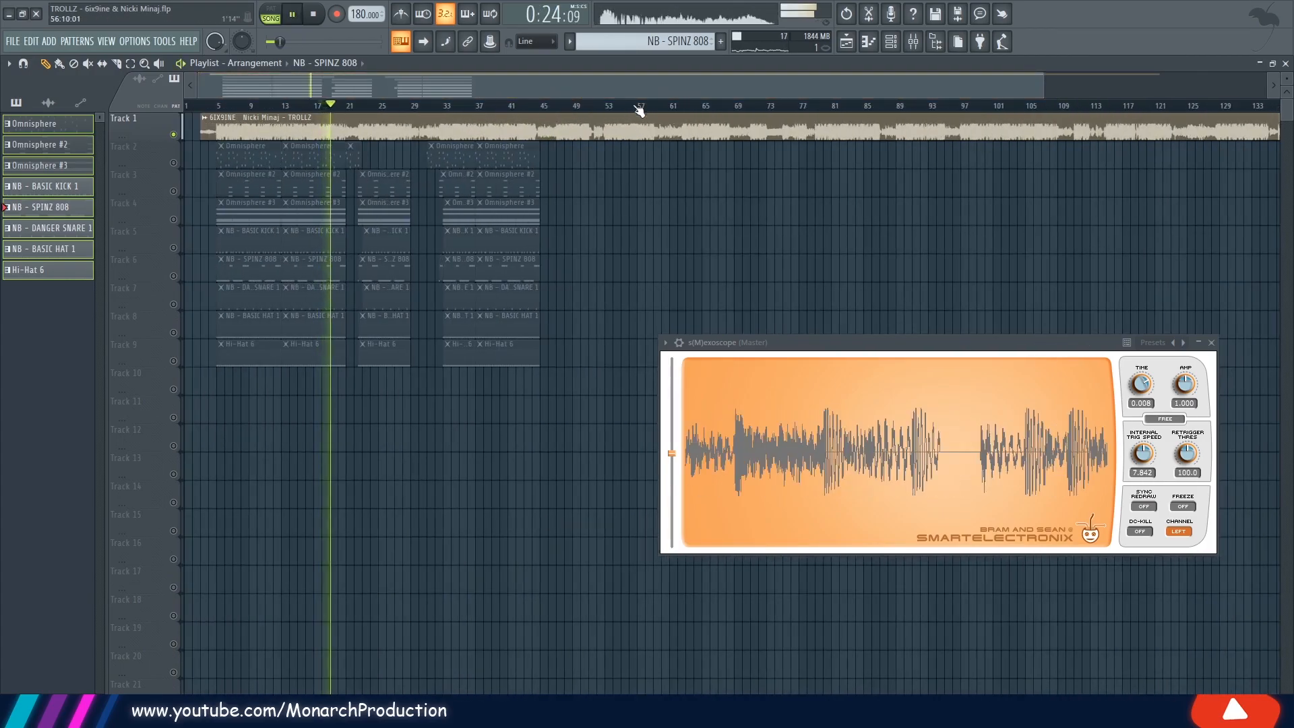
scroll(593, 108, up, 3)
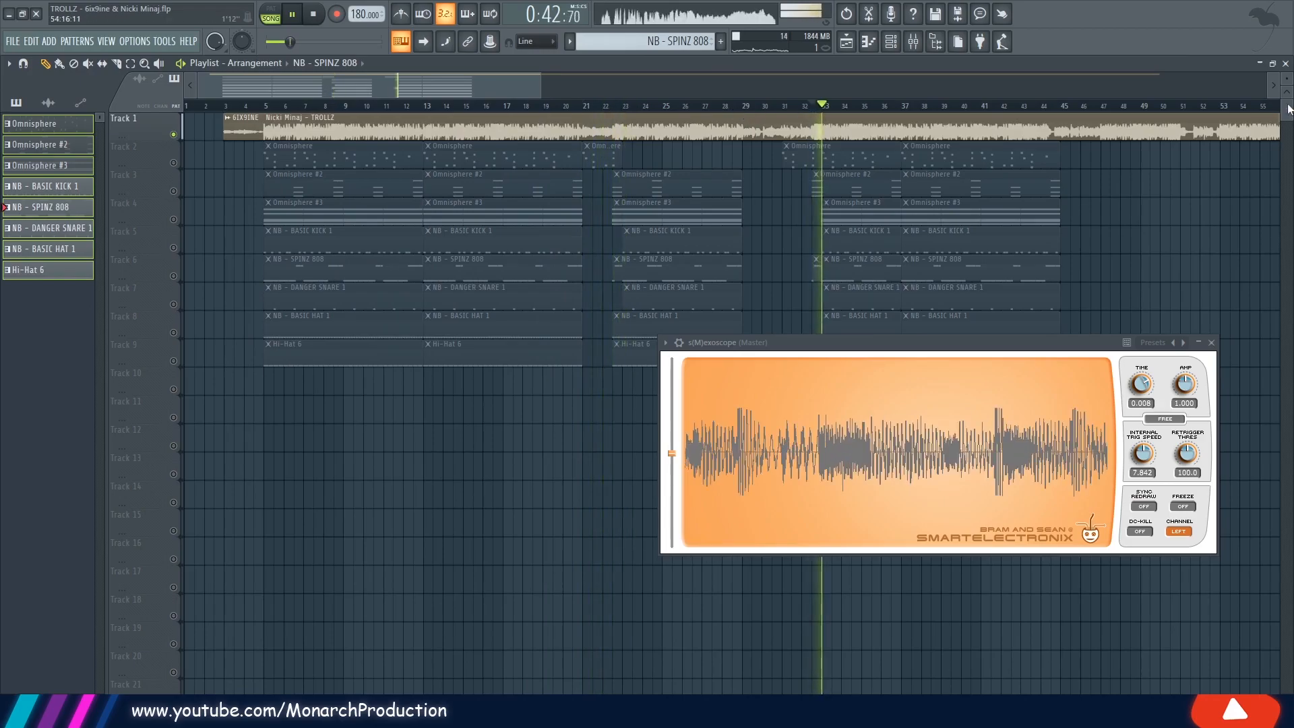
key(space)
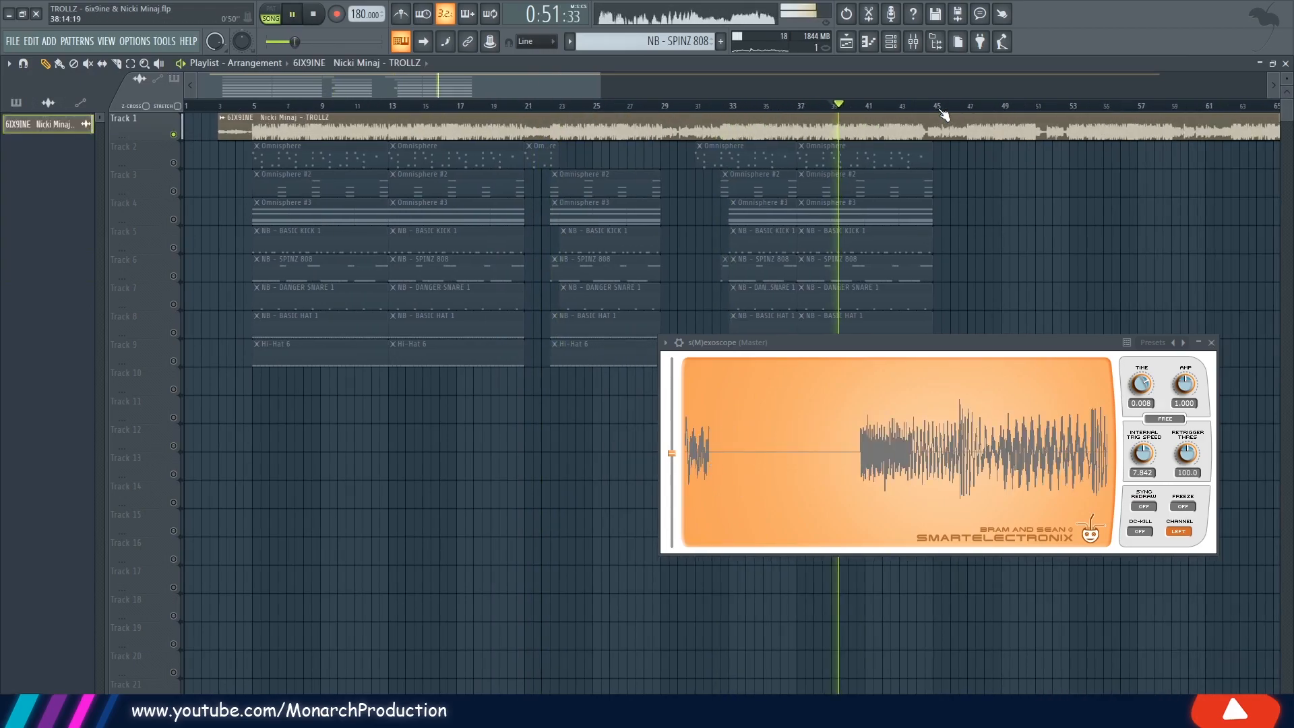
scroll(391, 108, up, 4)
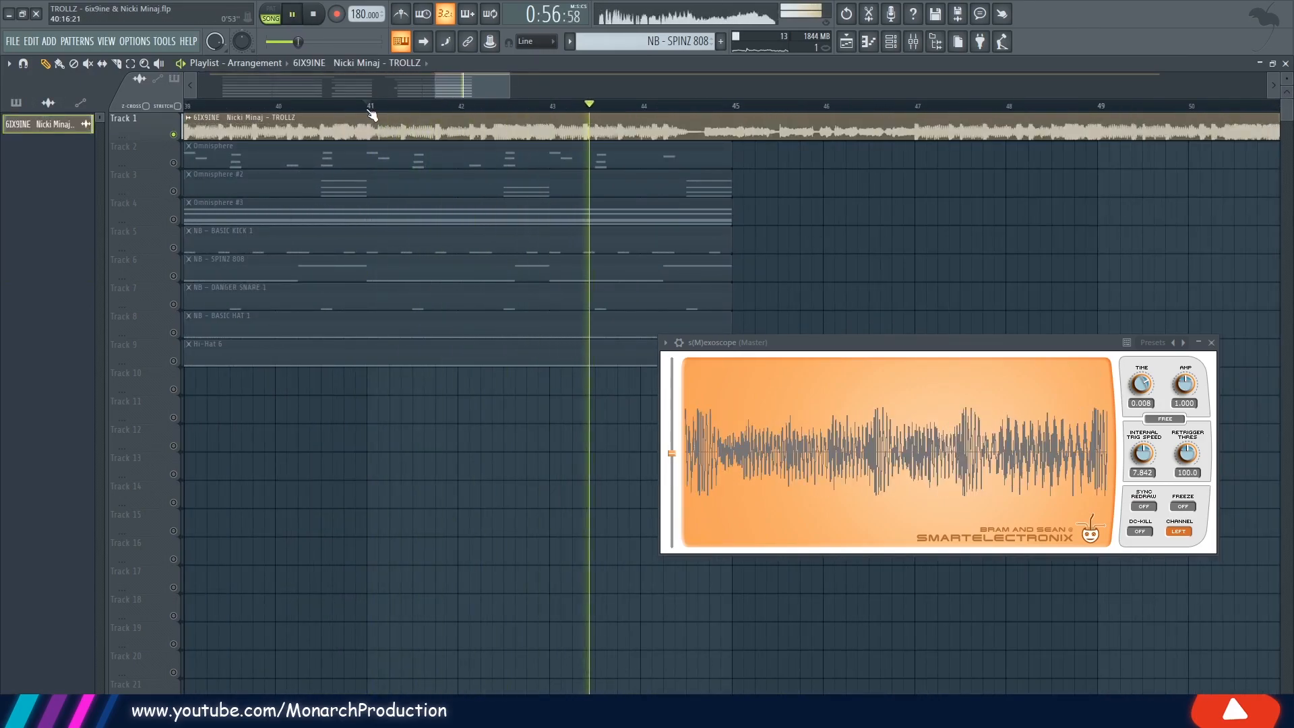
key(space)
scroll(370, 107, down, 4)
right_click(175, 135)
right_click(202, 130)
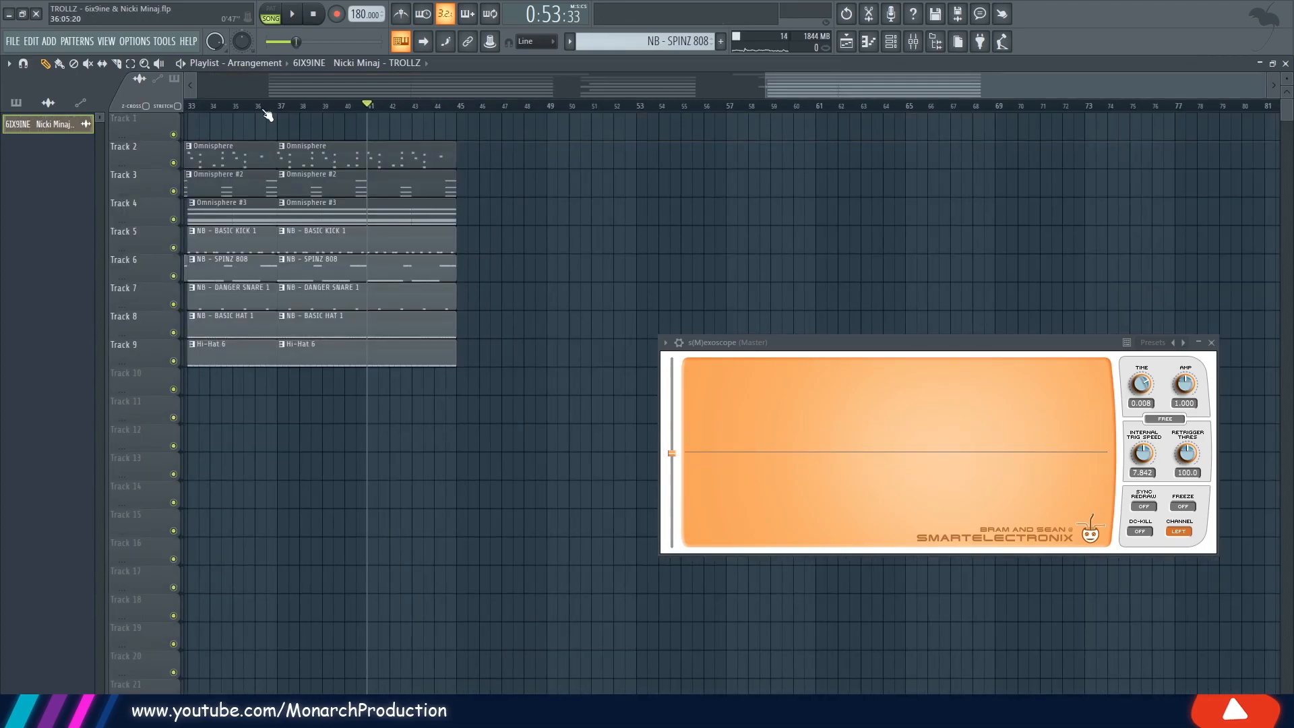
Move all pattern clips up one track to Tracks 1 to 8 and move the oscilloscope window clear of them
scroll(264, 110, down, 4)
drag(135, 124, 122, 423)
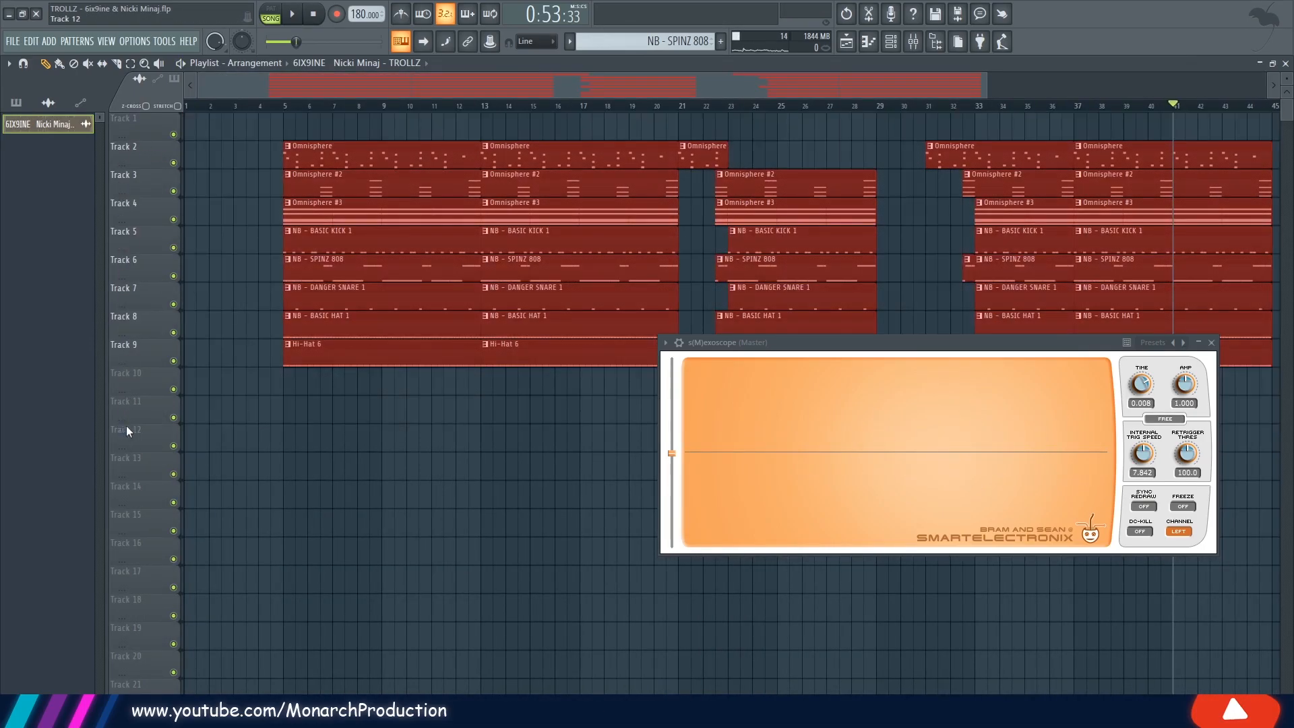
key(shift+Up)
ctrl+click(419, 455)
scroll(324, 107, down, 2)
drag(1028, 343, 982, 494)
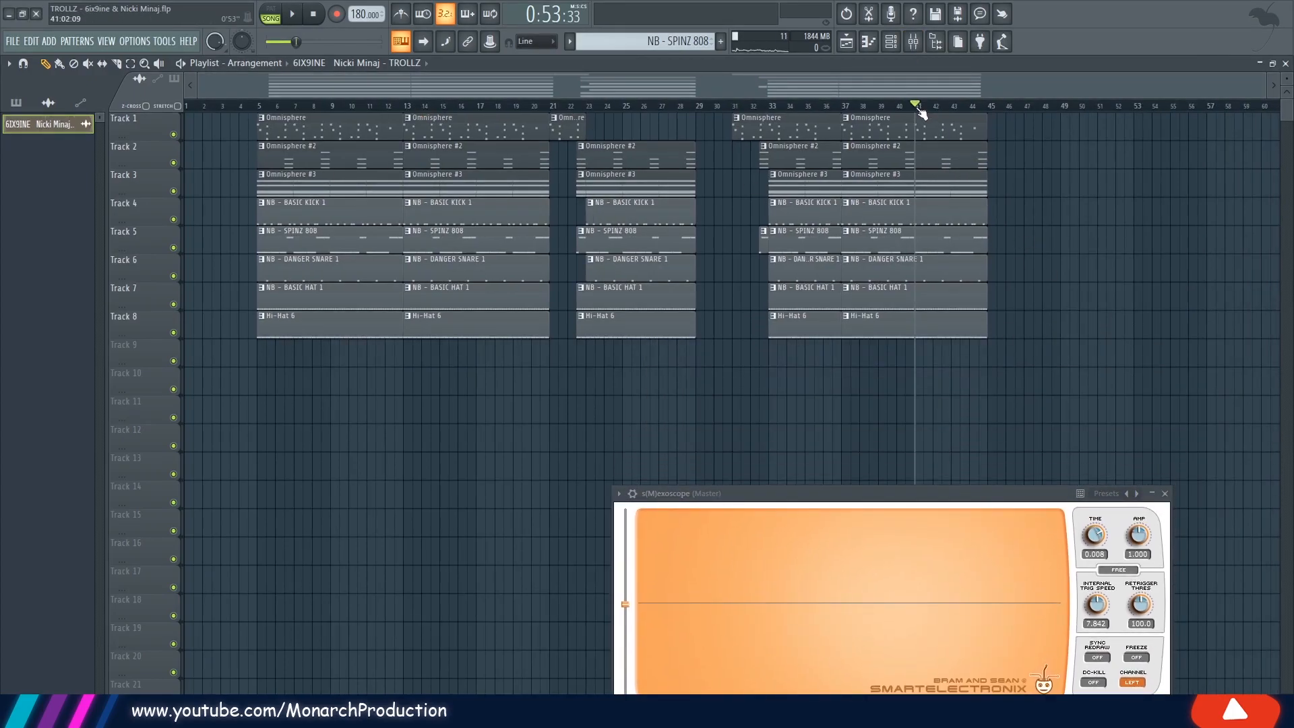
Load Fruity Parametric EQ 2 in the first effect slot of the Master track and close the mixer
key(space)
click(913, 42)
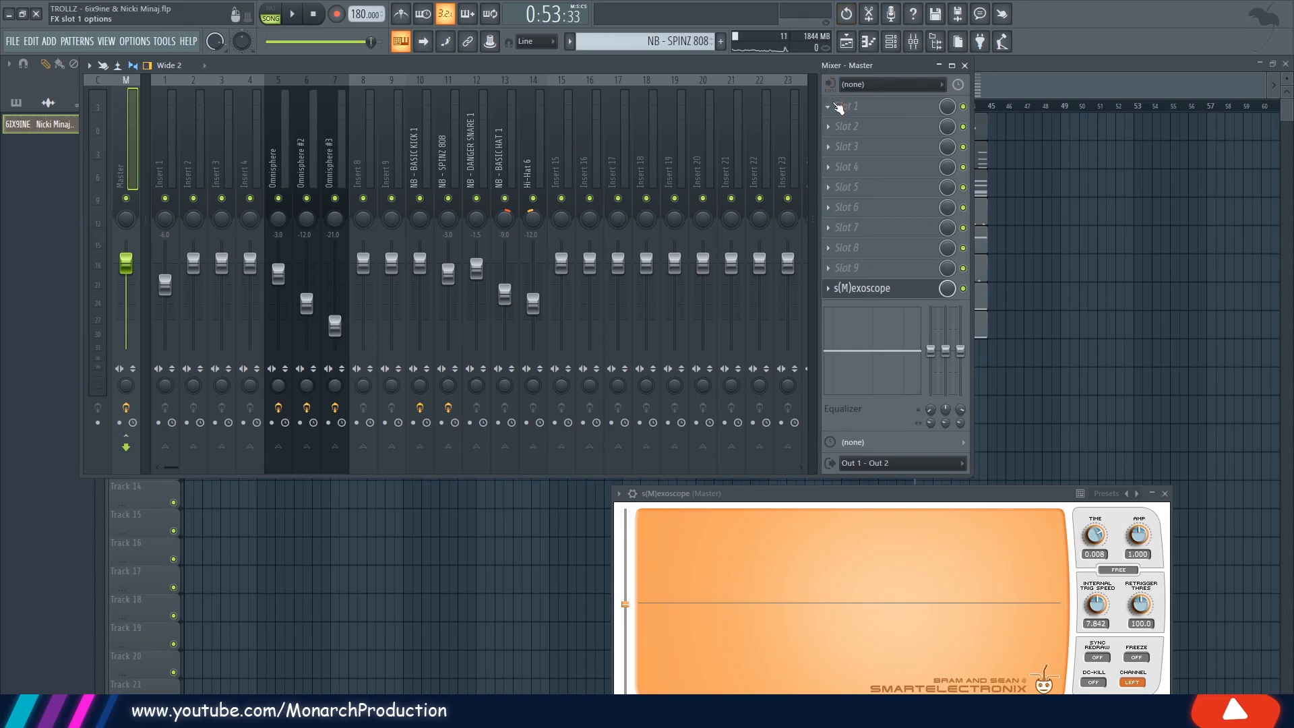
middle_click(838, 106)
click(563, 349)
click(964, 65)
Set the master EQ's band 7 to a low pass at 20000 Hz and select bars 37 to 45 of the playlist
key(space)
key(space)
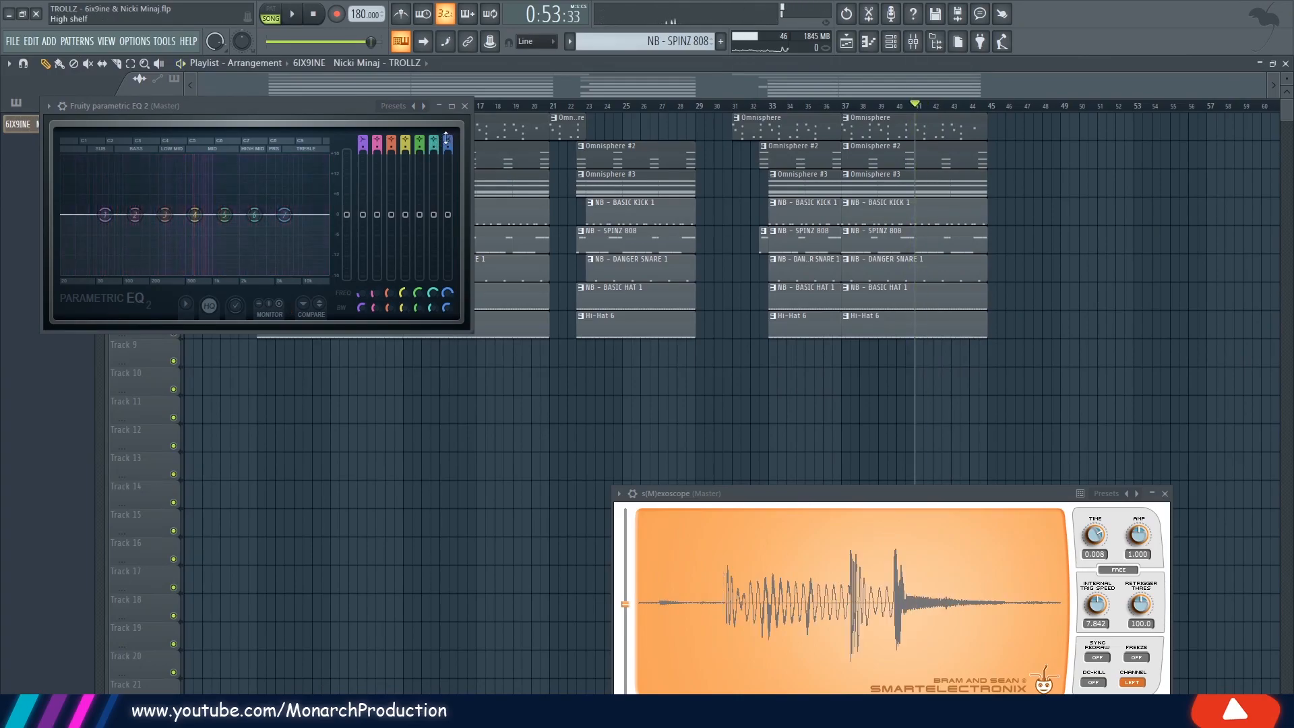
drag(447, 143, 448, 173)
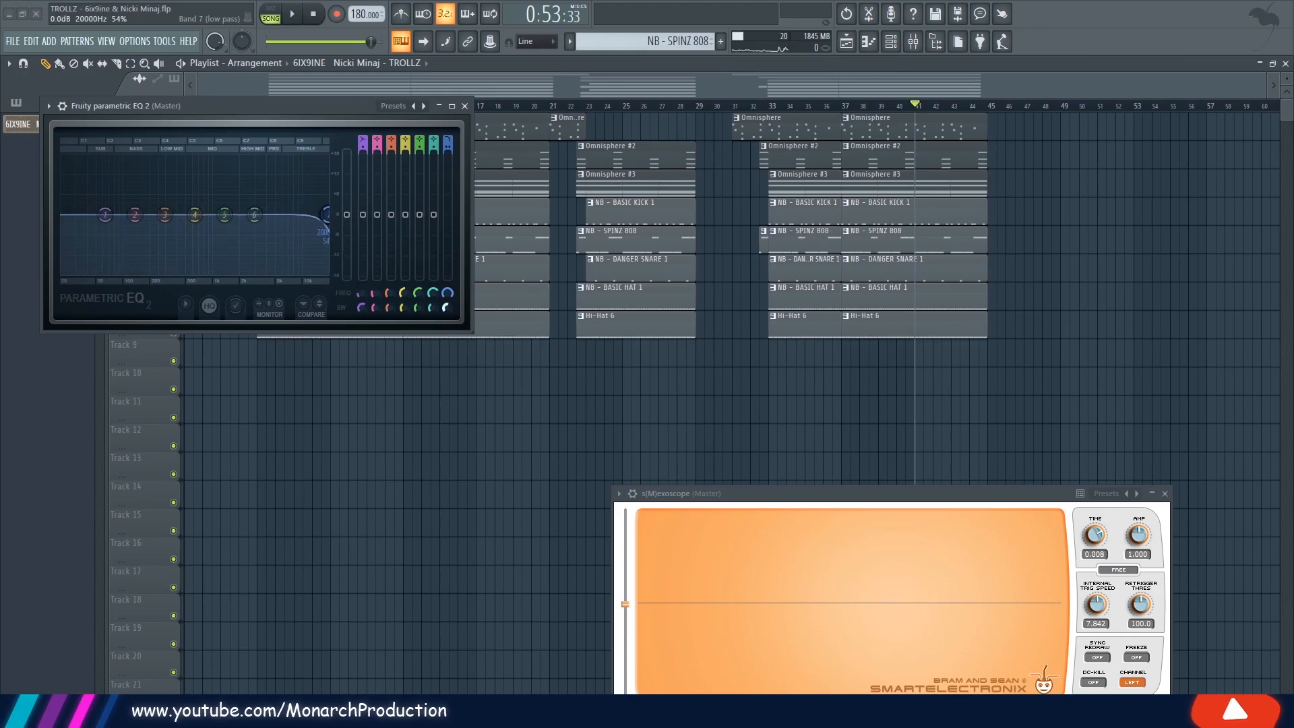
key(space)
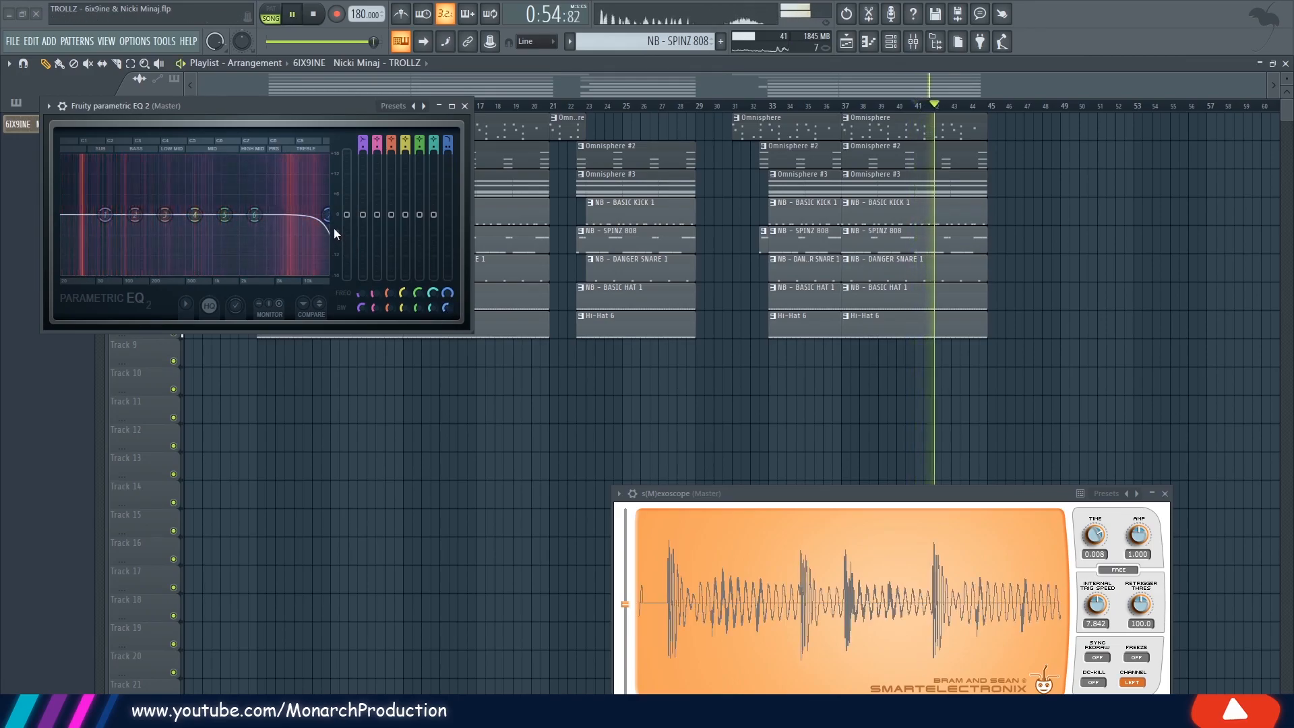
key(space)
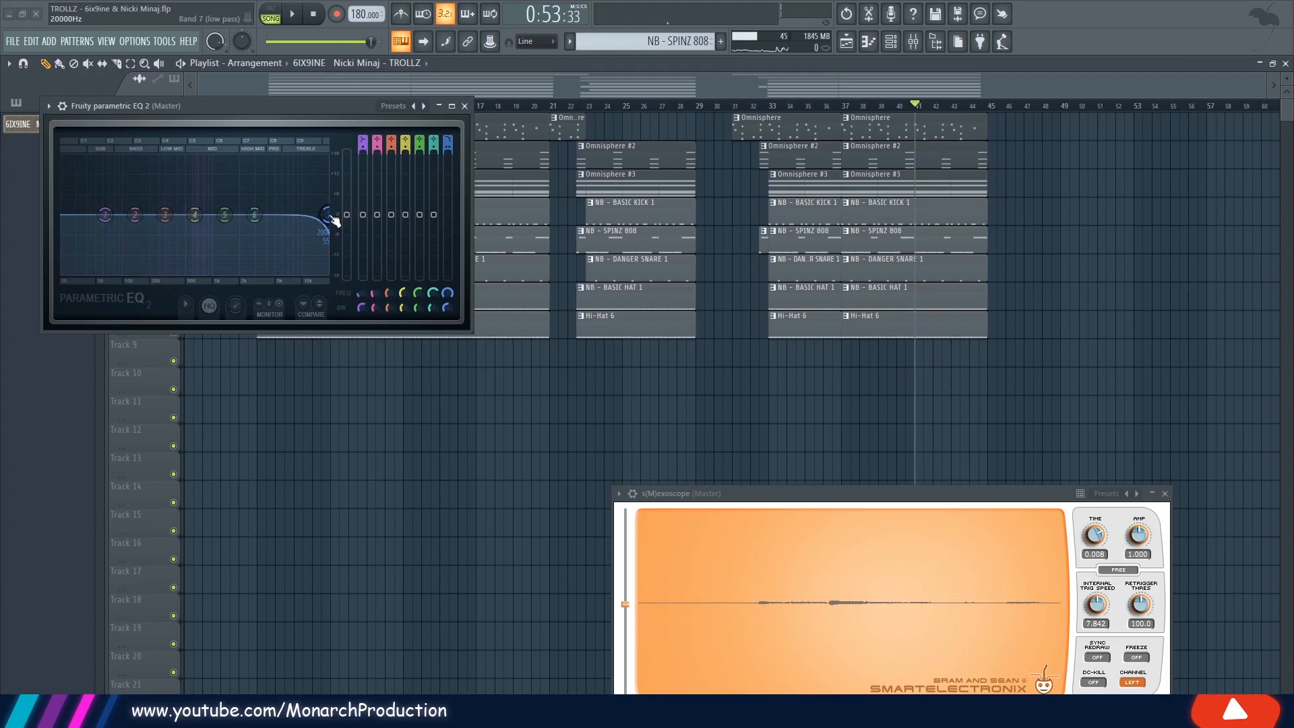
drag(847, 108, 987, 110)
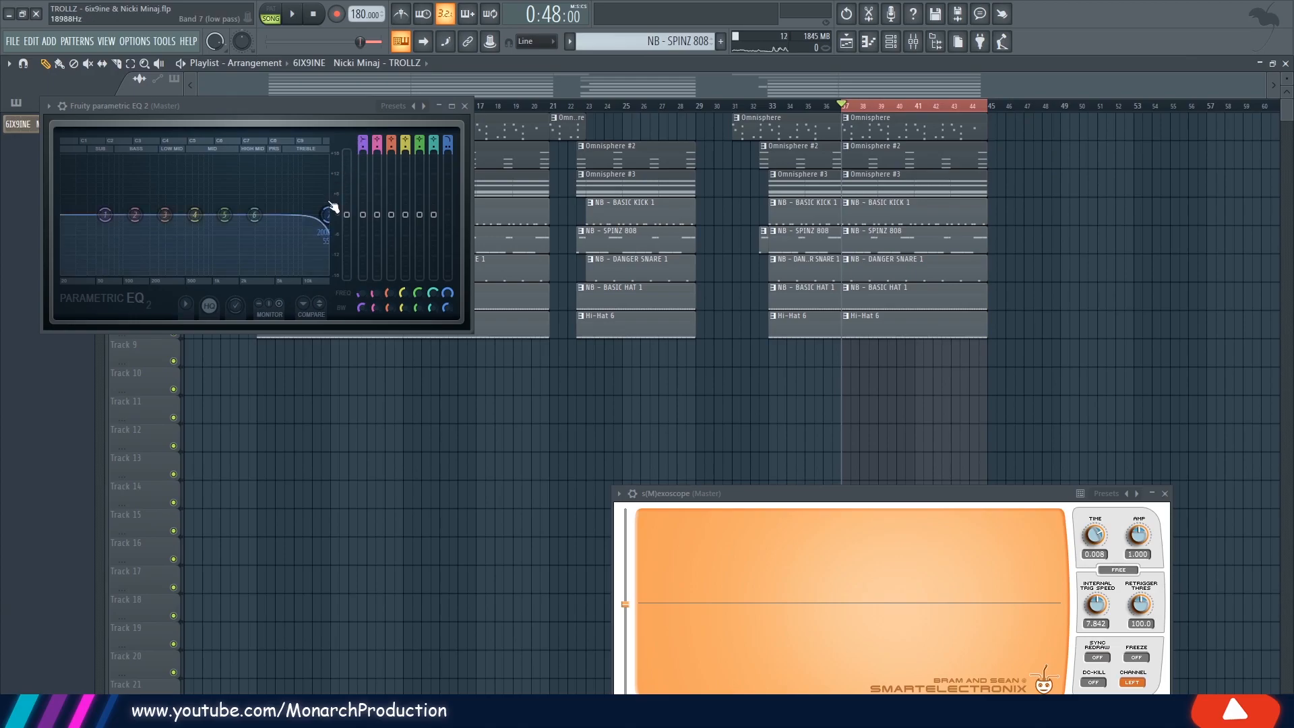
Create an automation clip for the master EQ's band 7 frequency over bars 37 to 45 and close the EQ window
drag(353, 106, 390, 105)
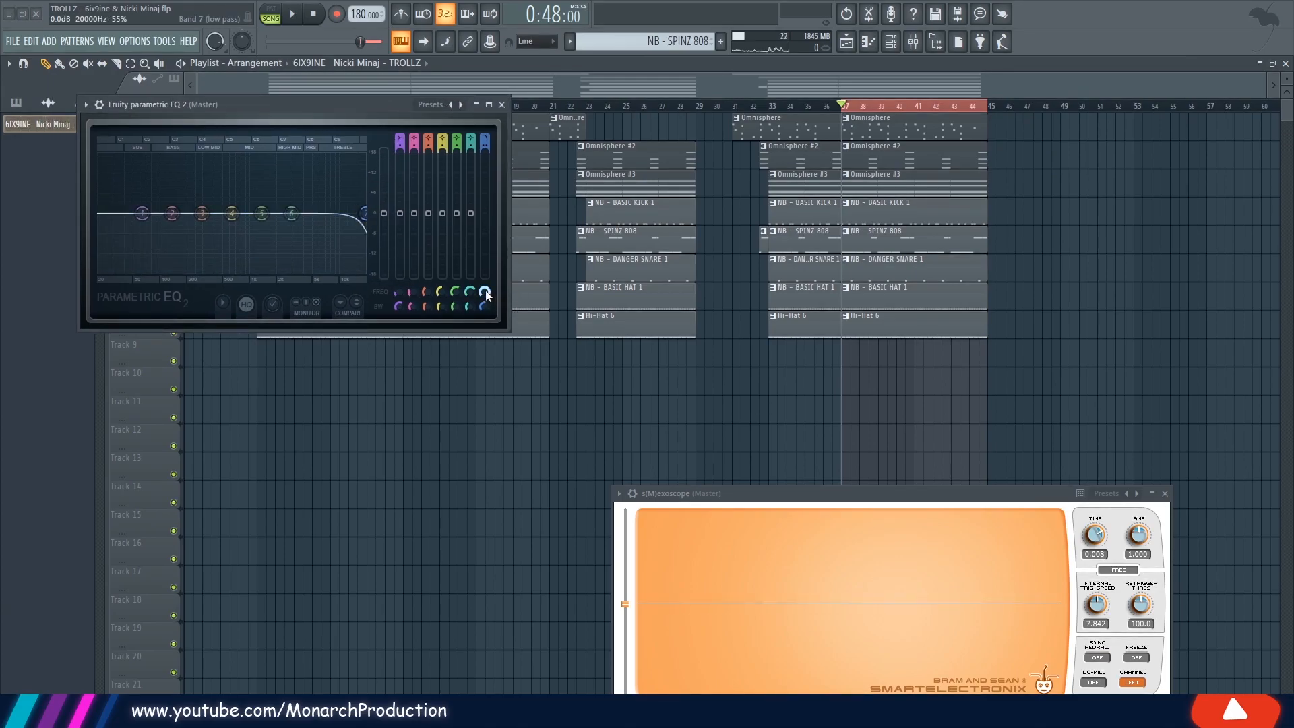
right_click(485, 290)
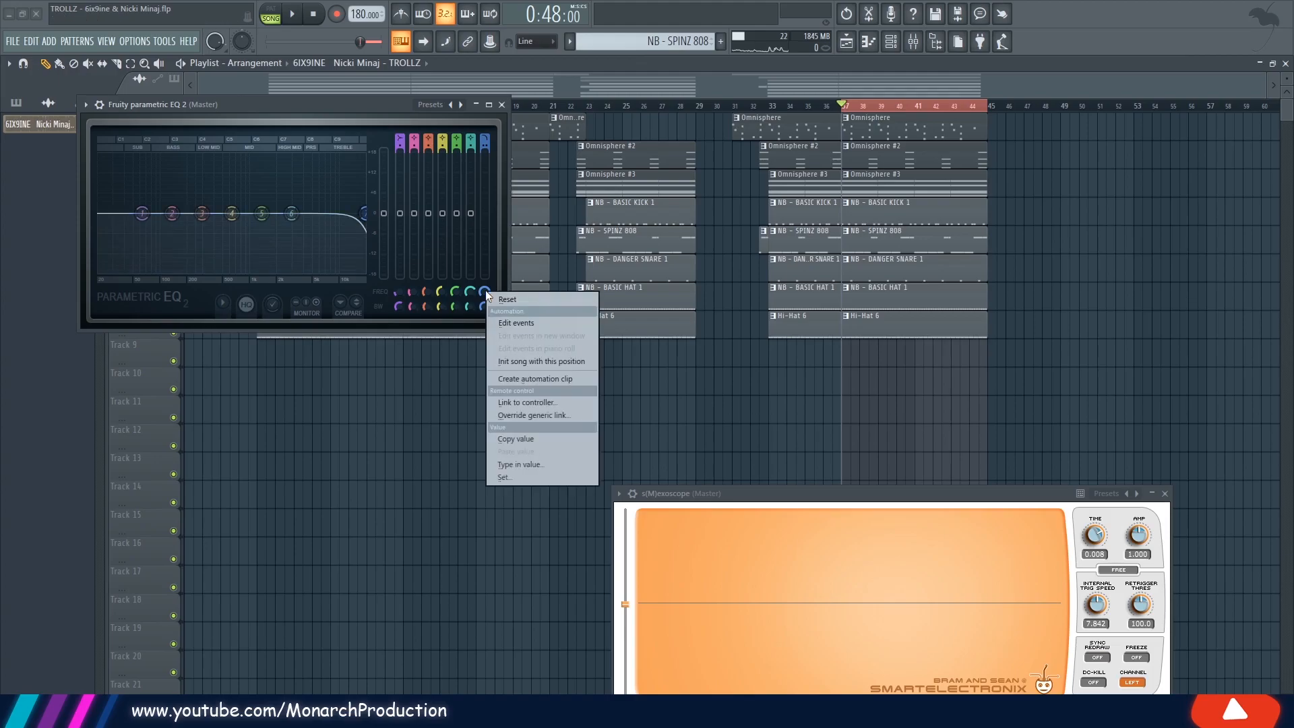
click(577, 381)
click(501, 105)
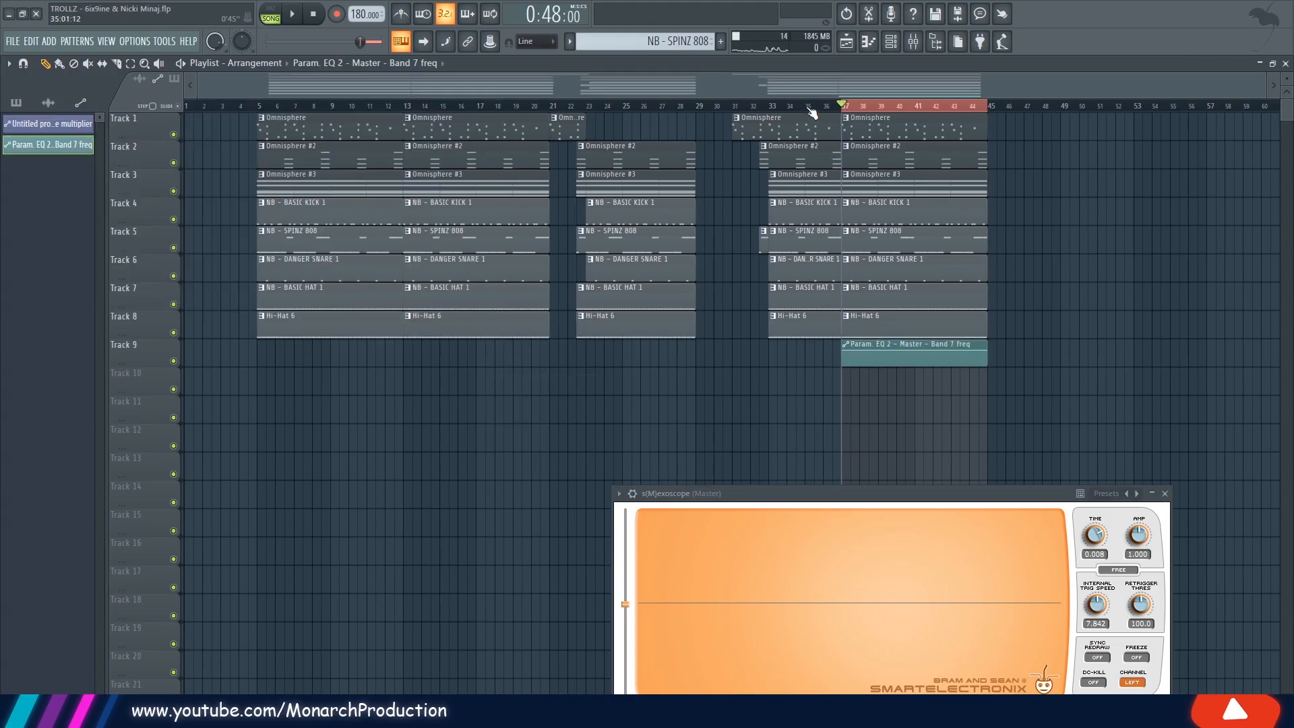
Add points to the master EQ automation clip on Track 9 so the frequency drops at bar 41 and rises from bar 43
key(space)
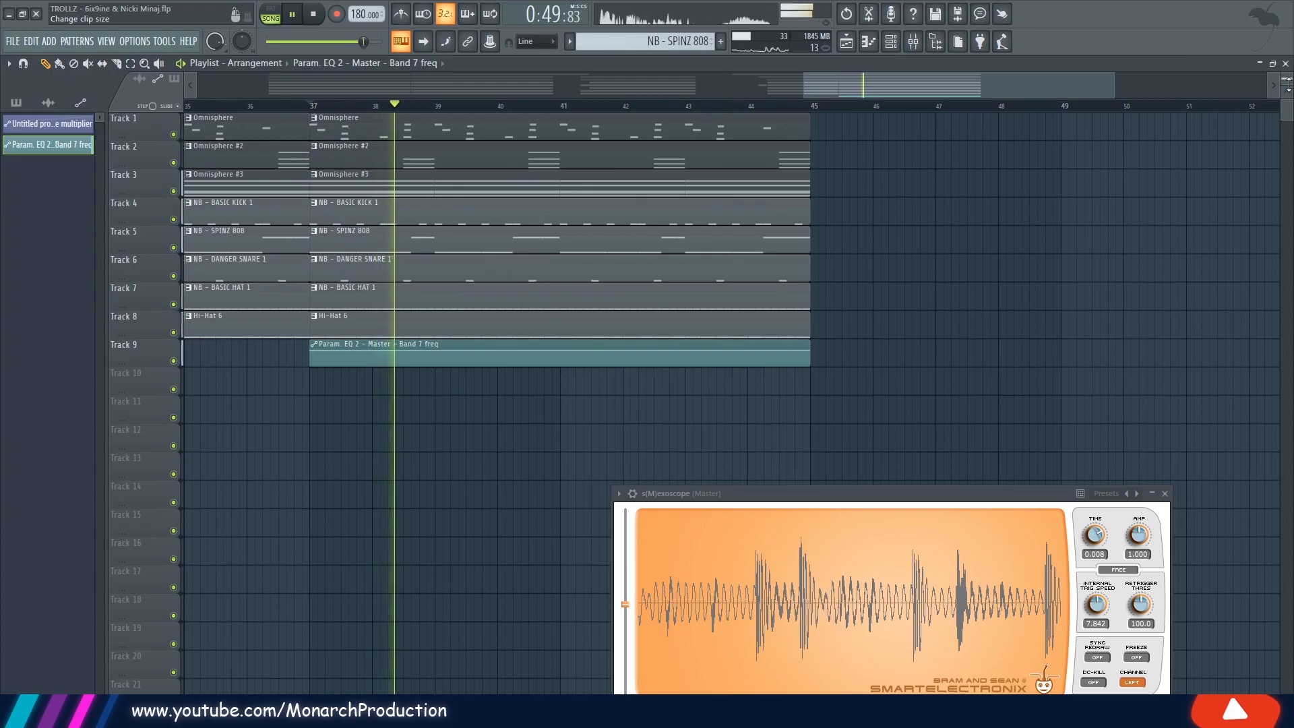
drag(1287, 80, 1286, 95)
drag(912, 270, 953, 44)
scroll(694, 357, down, 2)
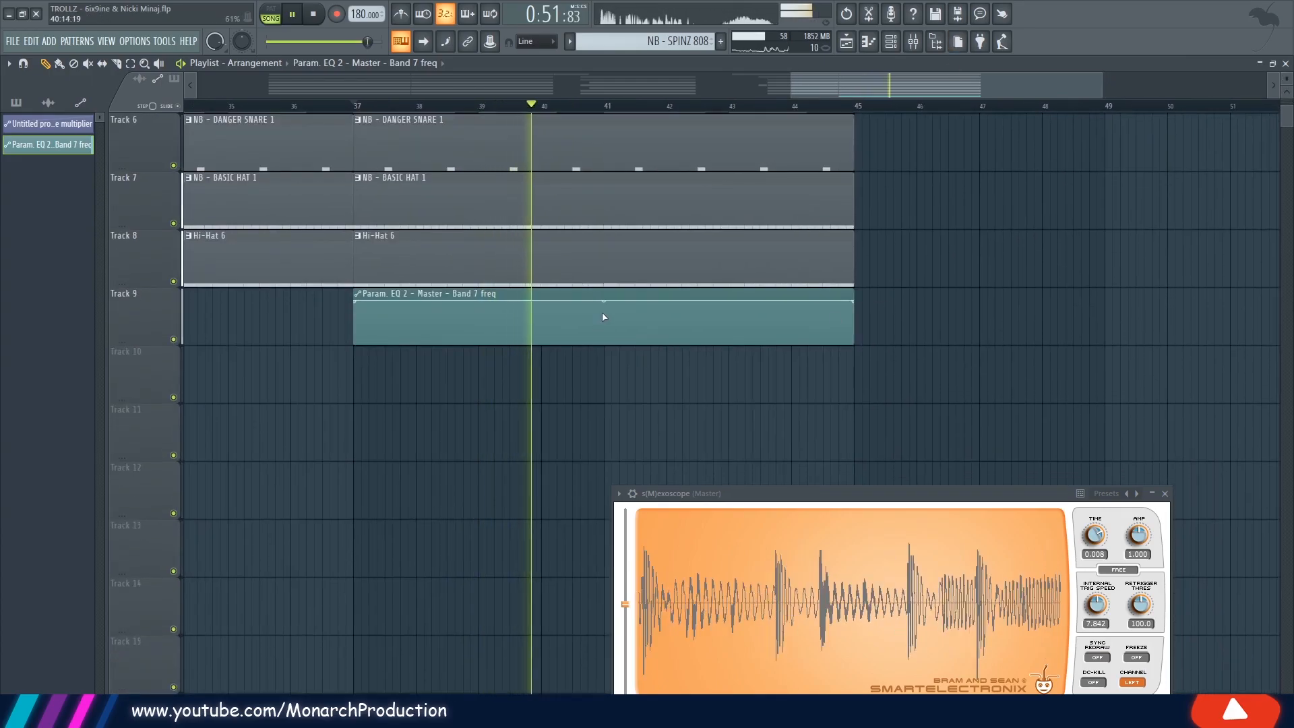
key(space)
drag(606, 310, 610, 293)
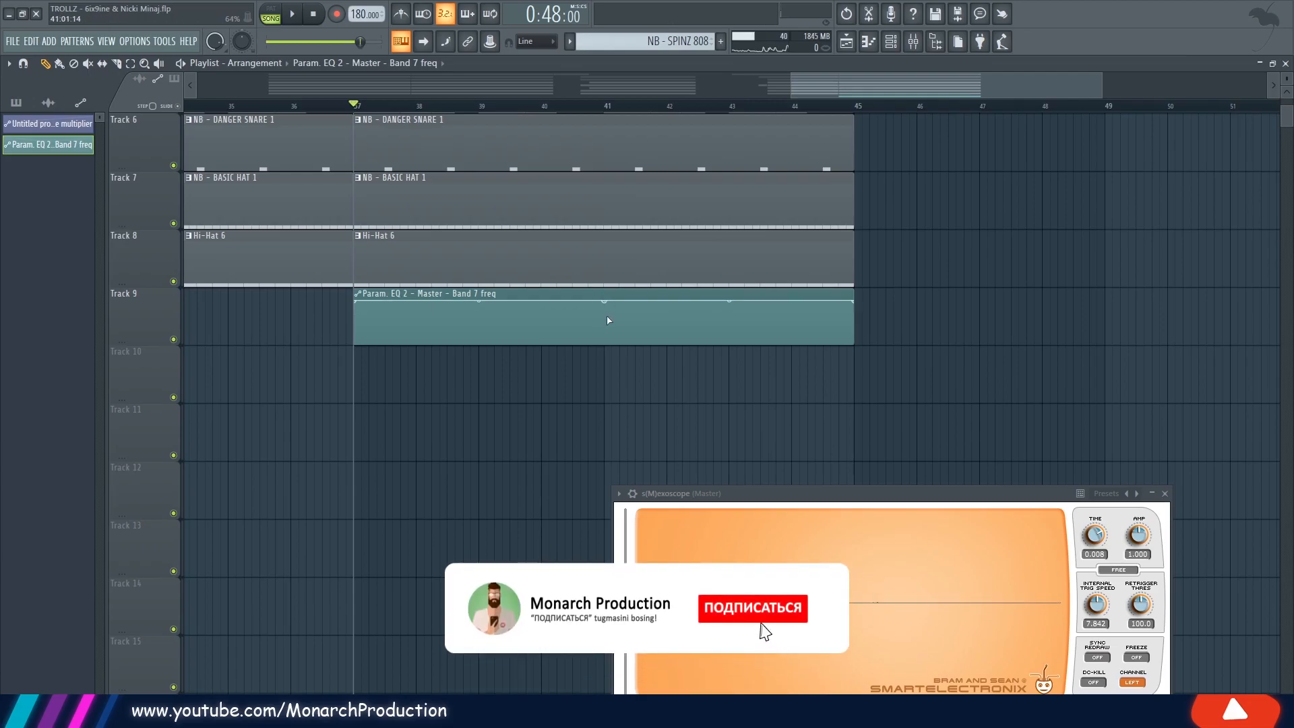
right_click(649, 319)
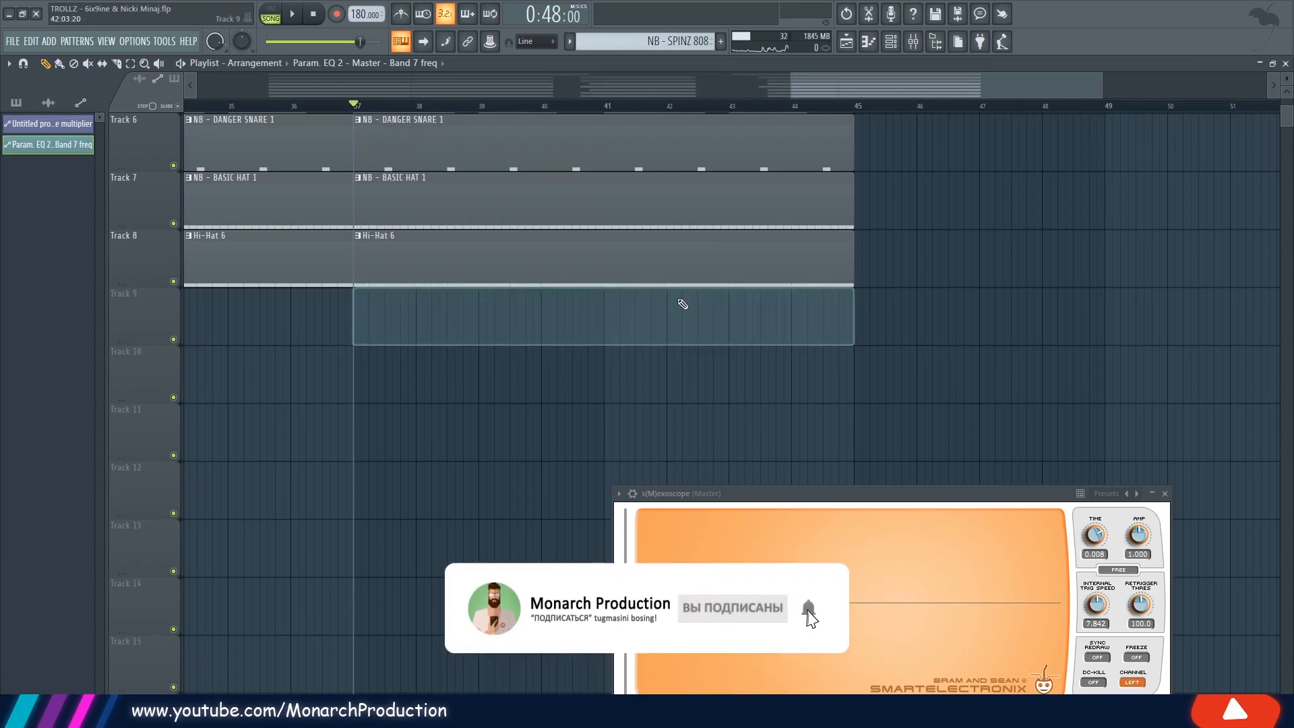
key(ctrl+z)
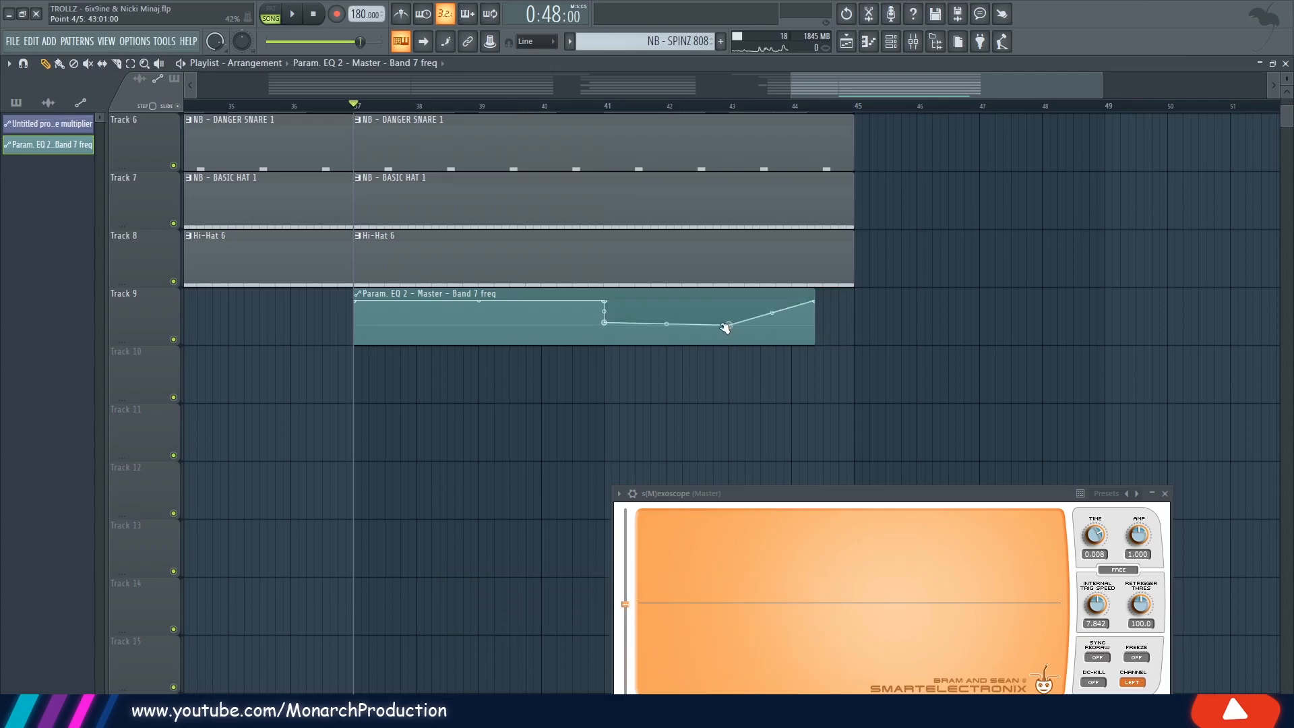
Play from bar 41 and reshape the filter dip so it holds until 42:13 and returns to full frequency at bar 43
click(603, 106)
key(space)
drag(537, 173, 945, 459)
scroll(654, 295, down, 1)
key(space)
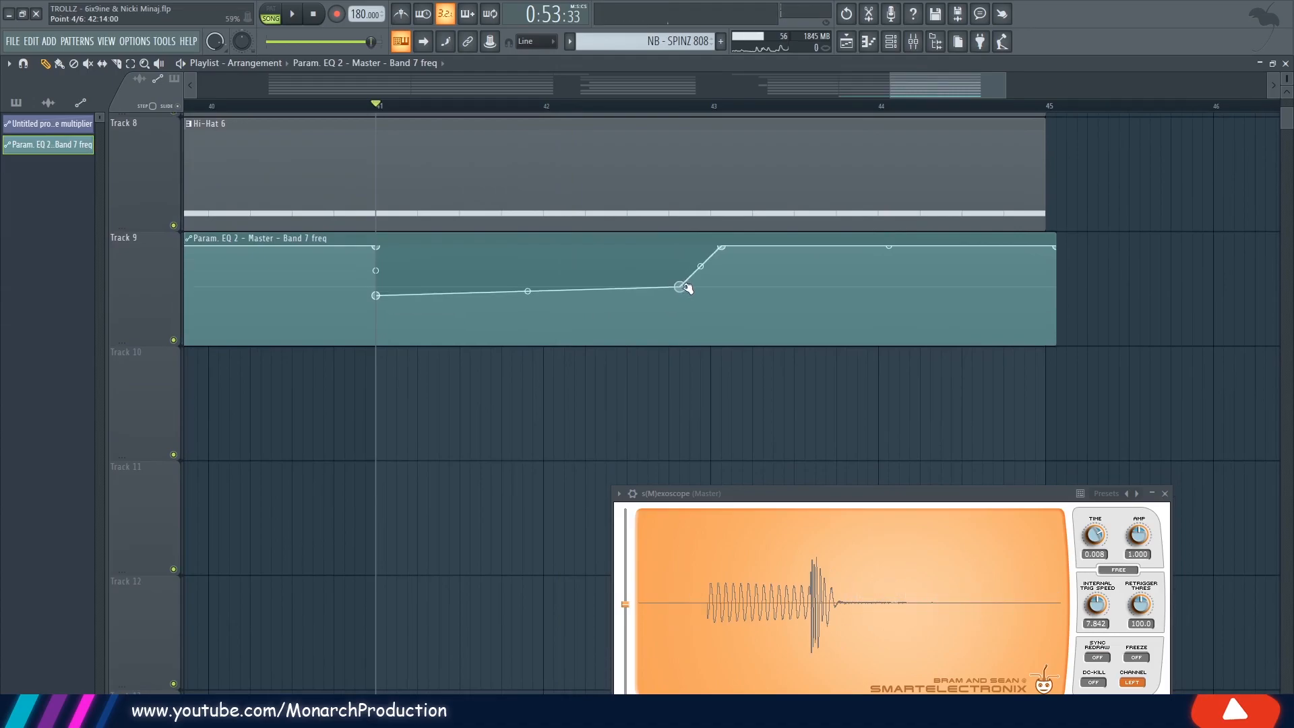
key(space)
drag(731, 248, 712, 247)
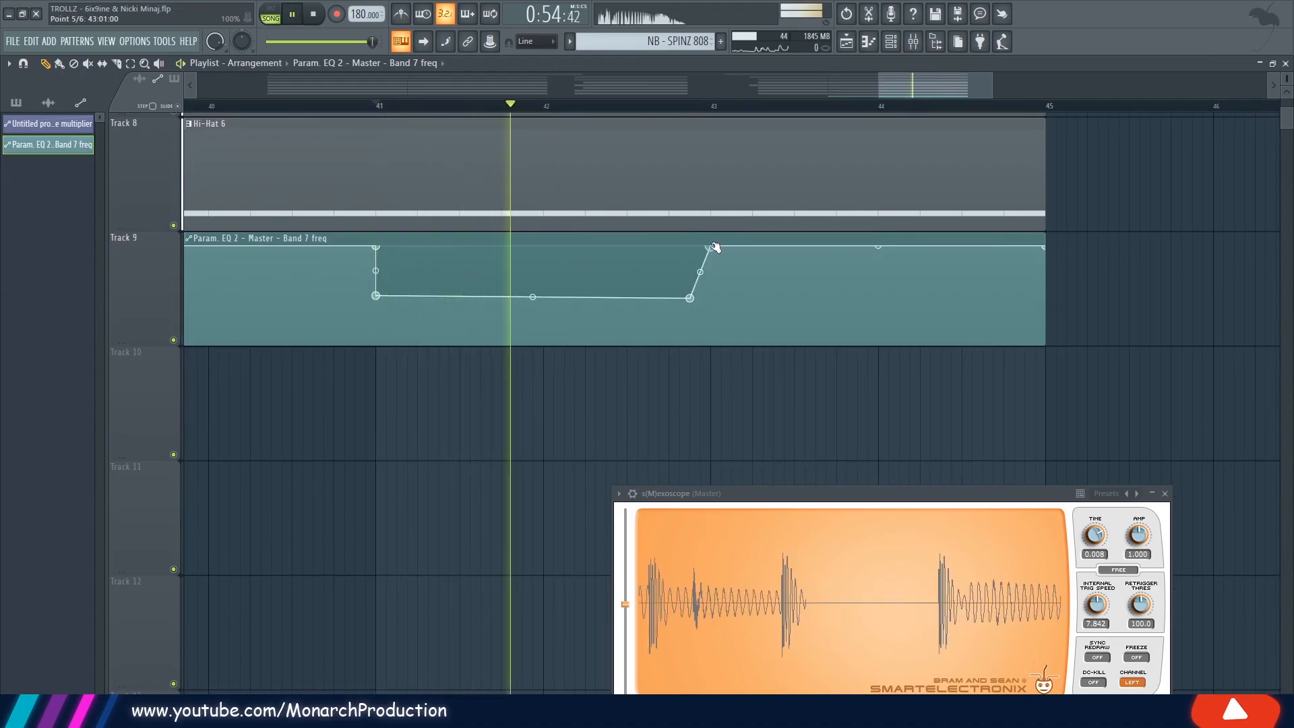
drag(691, 298, 671, 300)
key(space)
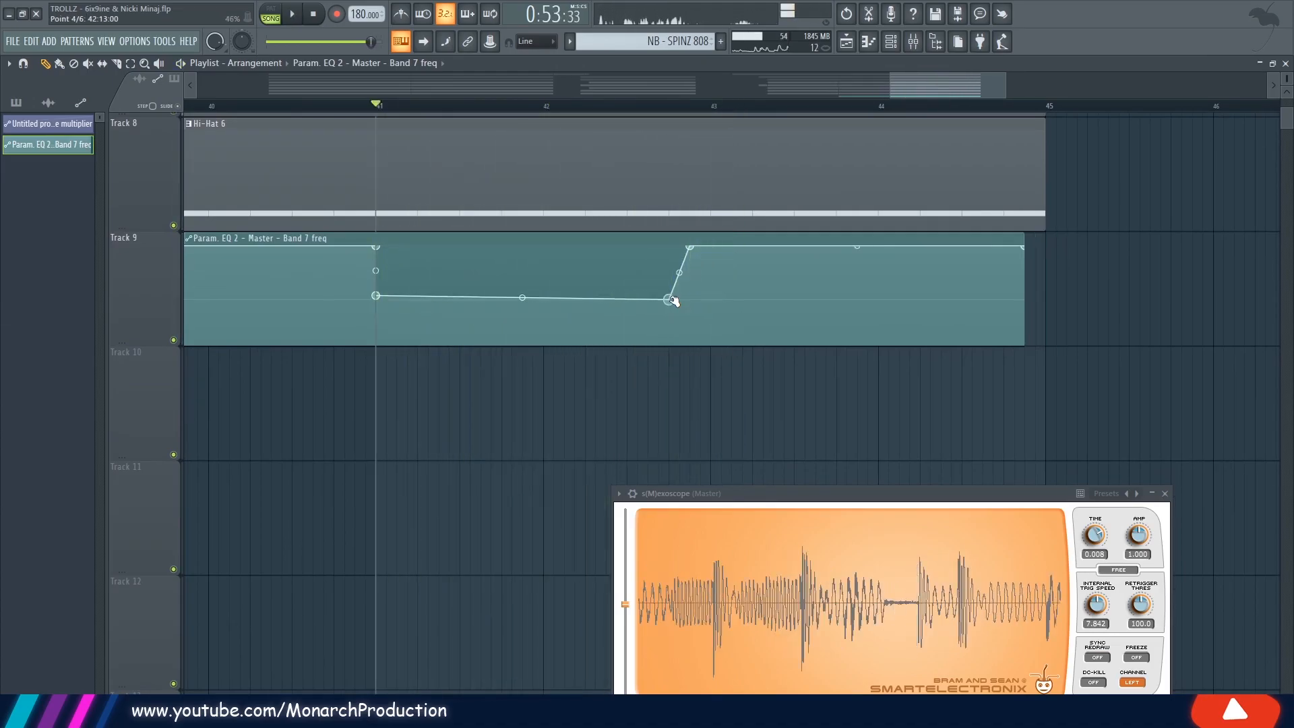
drag(689, 246, 709, 242)
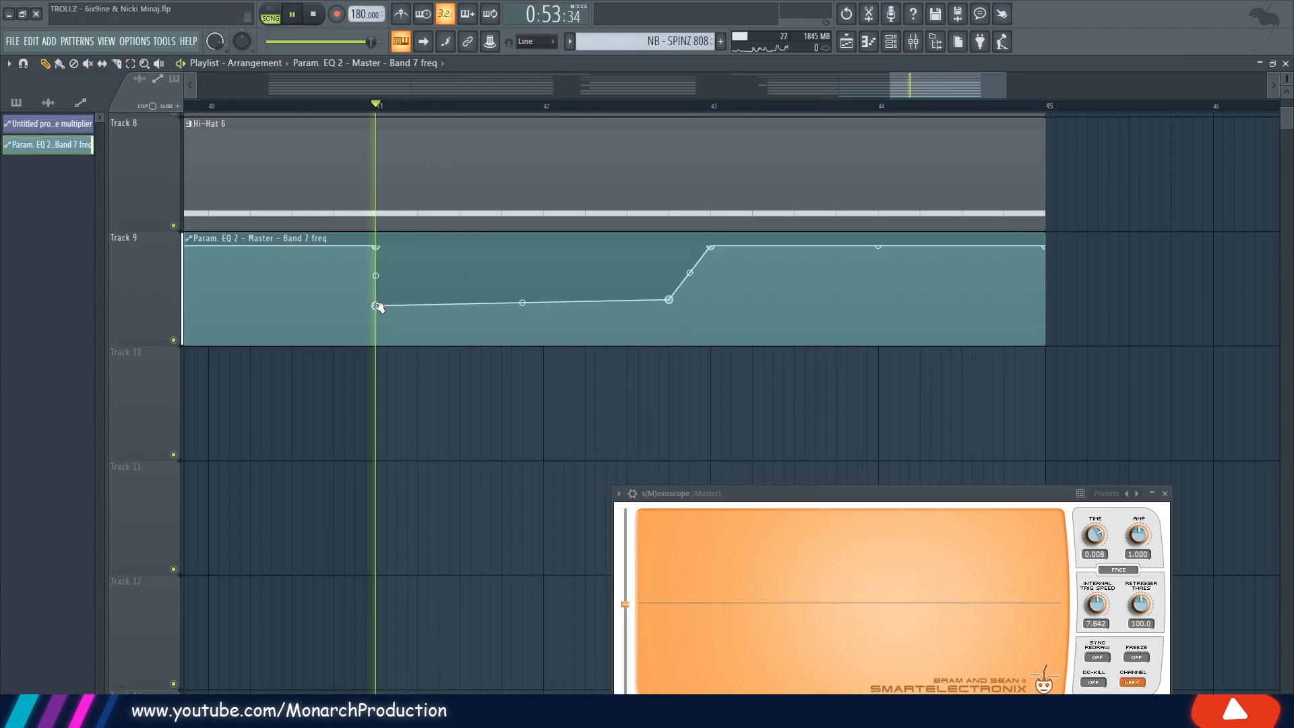
Level the bottom of the filter dip by setting its start point at bar 41 and end point at 42:13 to 40
key(space)
drag(378, 306, 378, 294)
key(space)
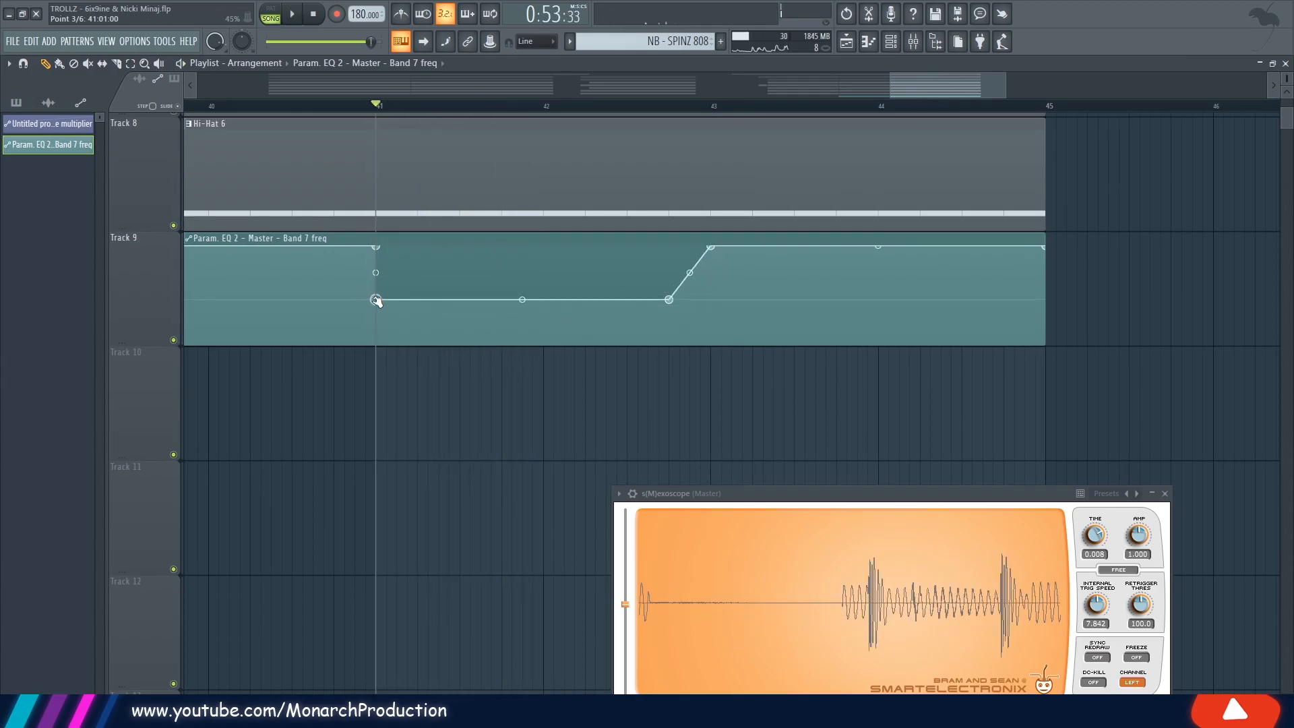
key(space)
drag(670, 301, 673, 305)
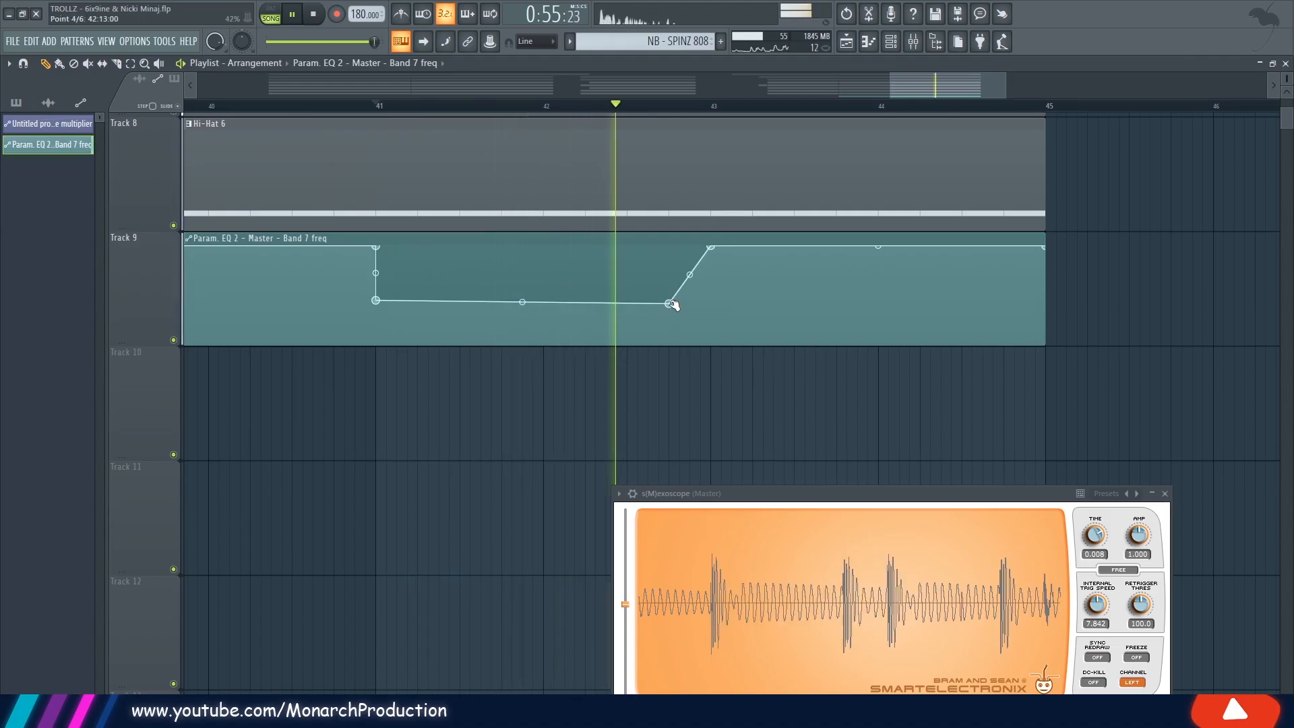
key(space)
right_click(672, 304)
click(716, 545)
text(40)
key(Return)
right_click(376, 300)
click(412, 542)
text(40)
key(Return)
Play the filtered section through to bar 45 and the beginning of the beat from bar 5 to check the sound
key(space)
ctrl+right_click(437, 482)
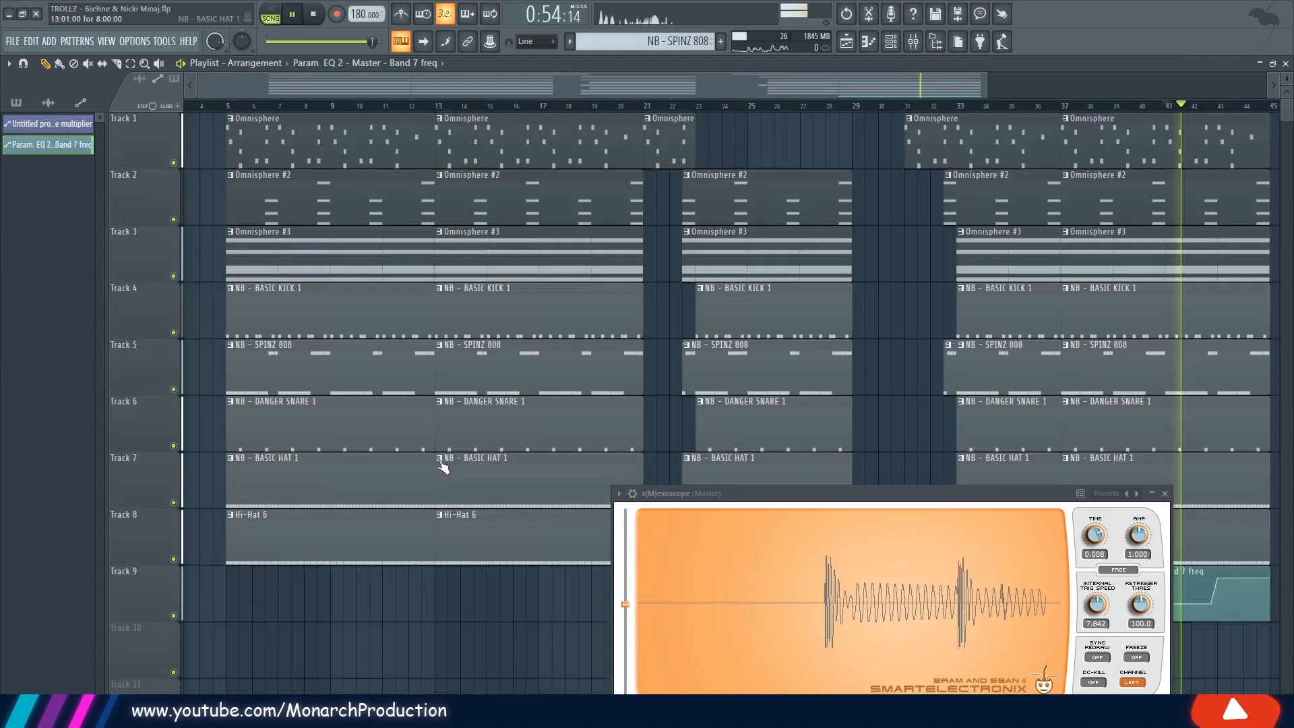
drag(1287, 76, 1287, 80)
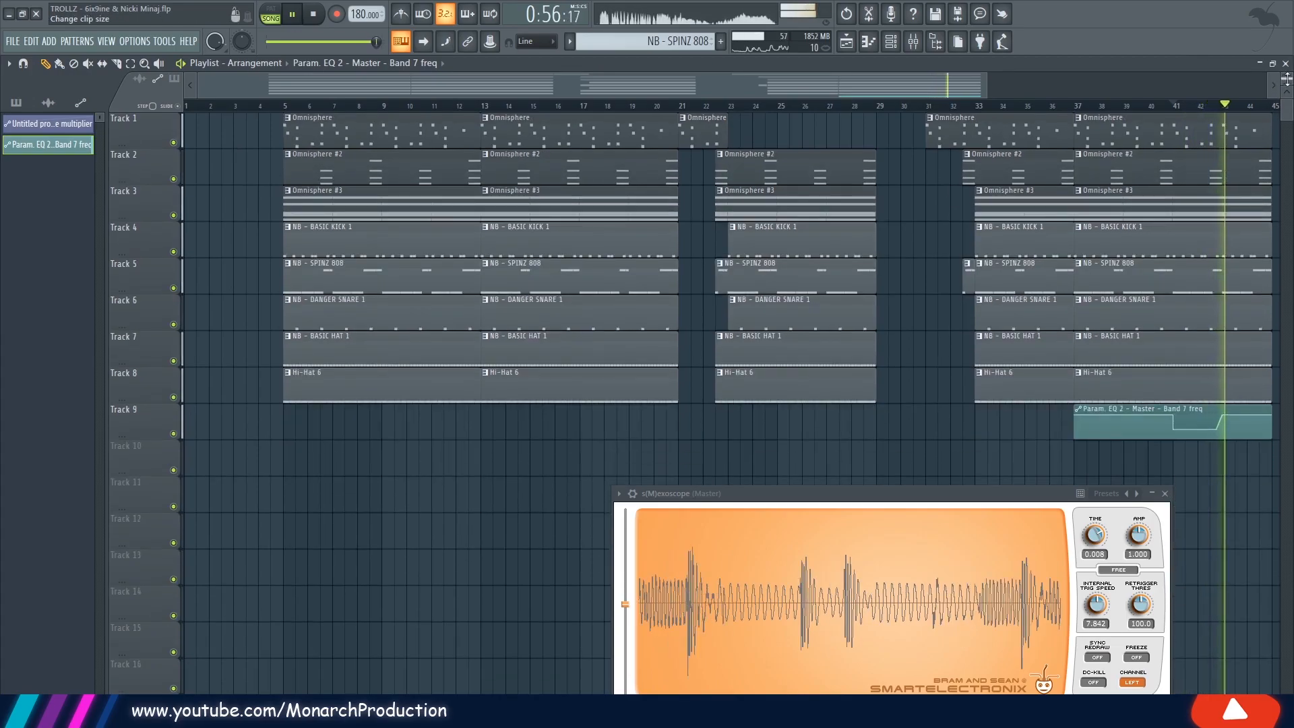
scroll(1032, 101, down, 2)
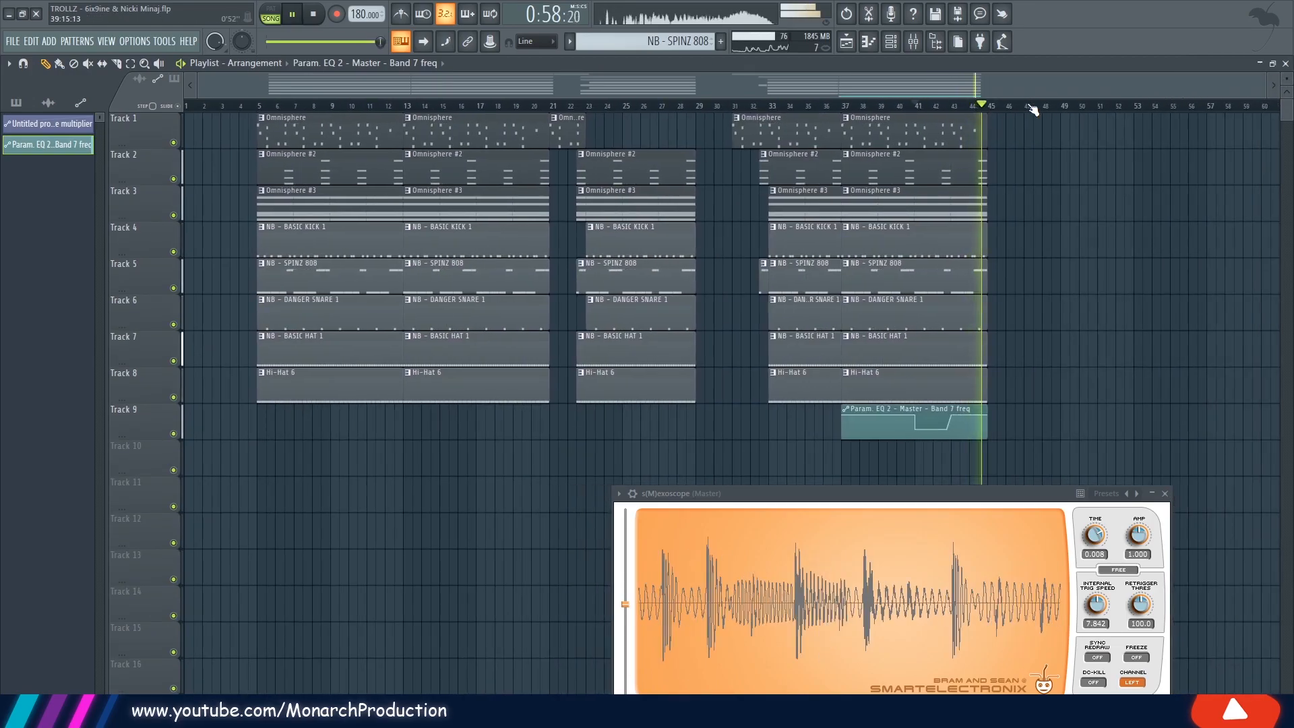
click(255, 108)
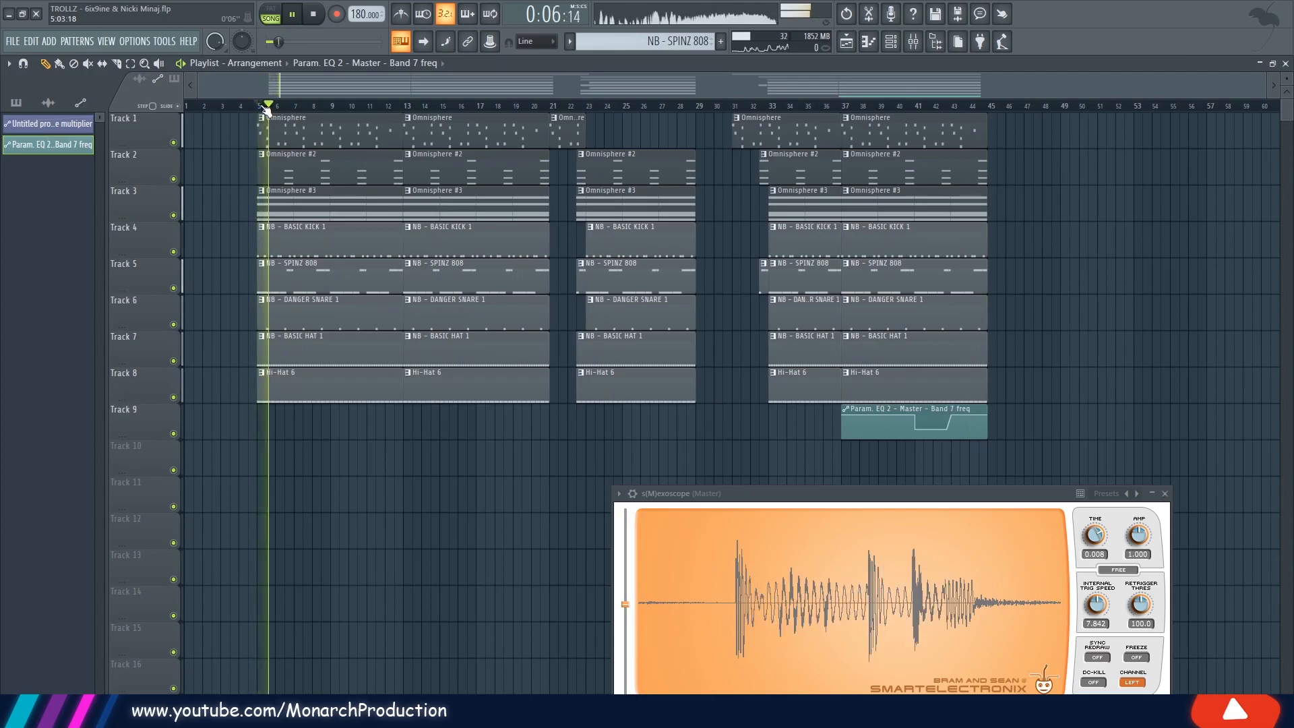
key(space)
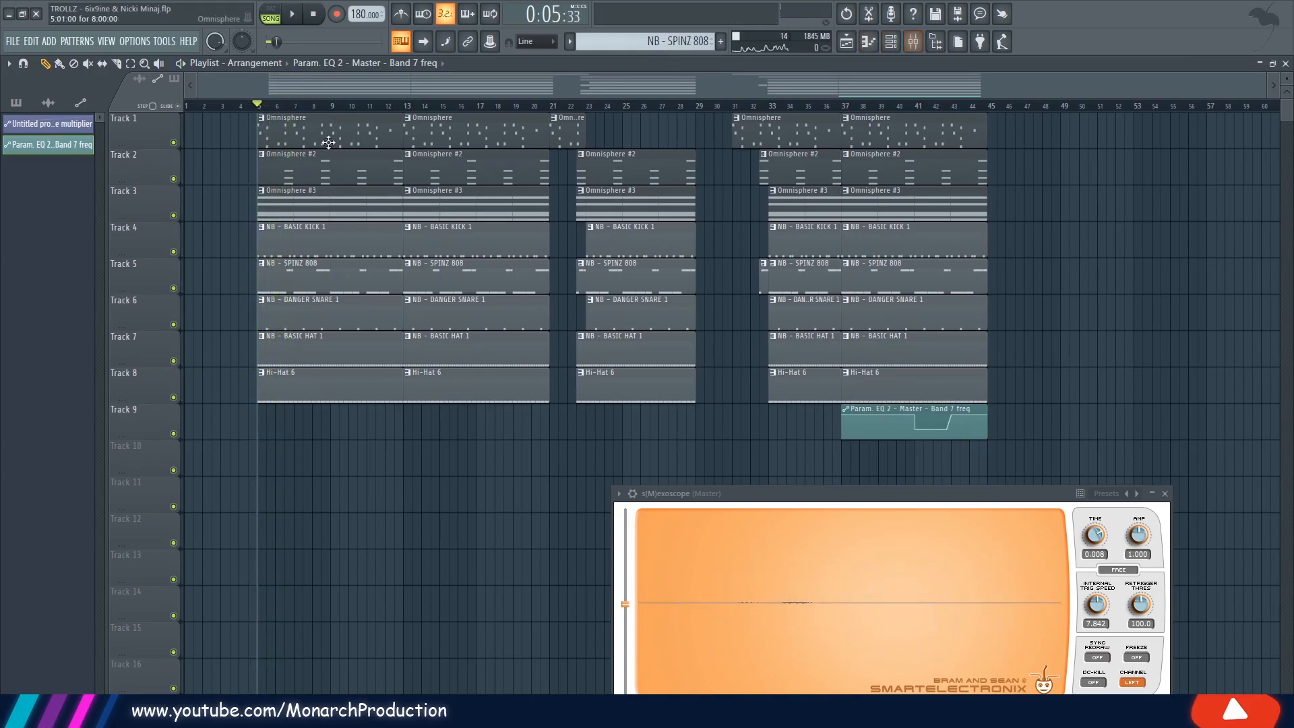
Select bars 5 to 7 and create an automation clip for the band 7 frequency of Omnisphere #2's EQ
drag(260, 106, 387, 105)
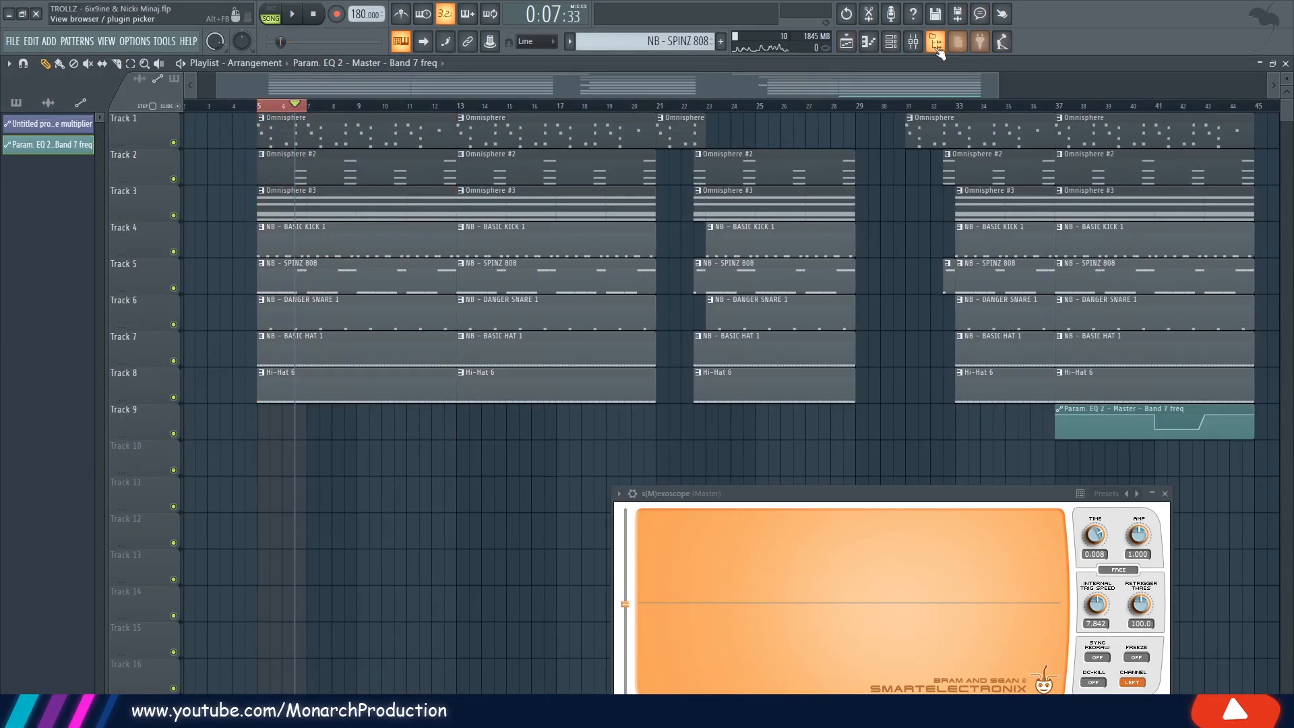
click(913, 43)
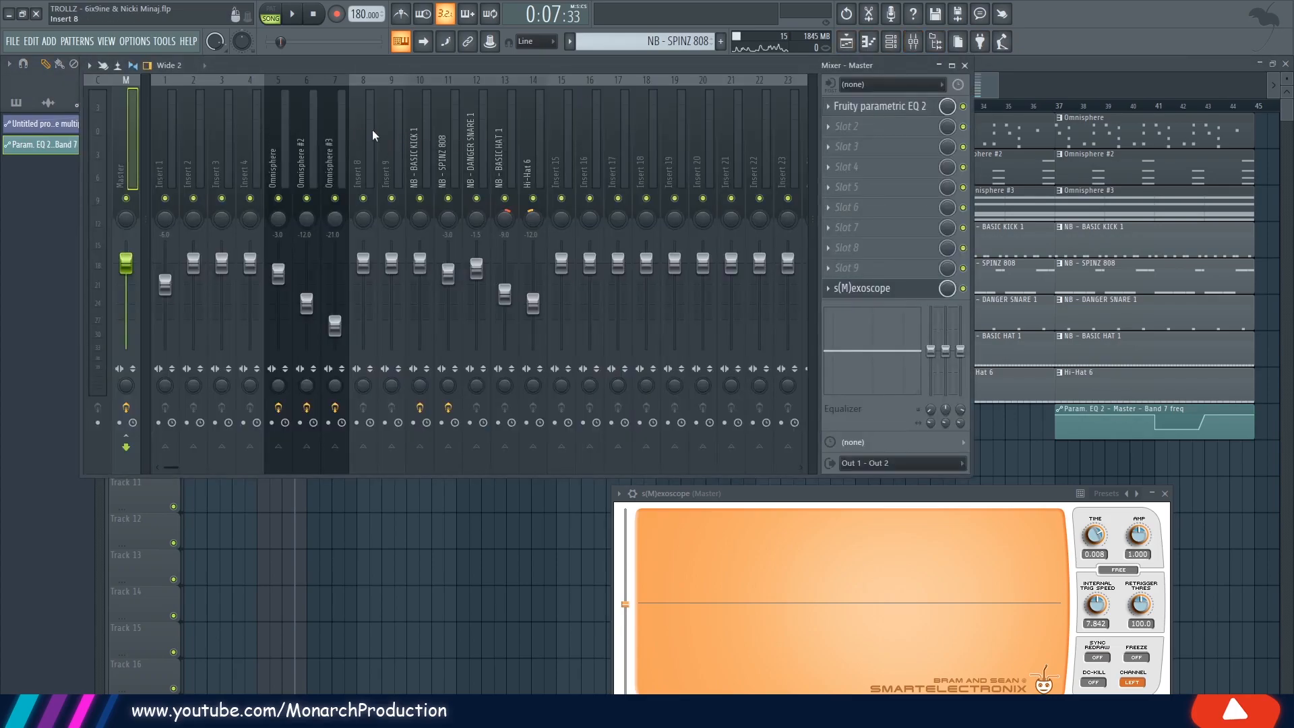
click(912, 113)
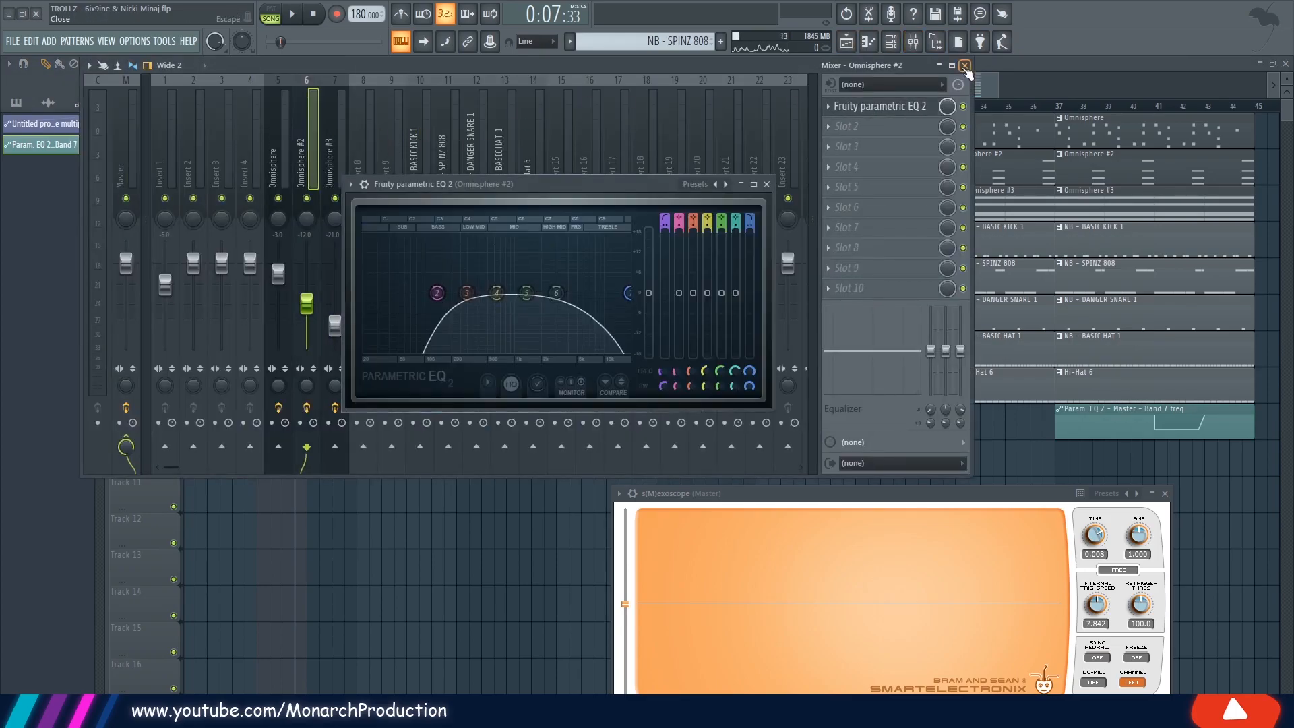
click(964, 65)
right_click(753, 367)
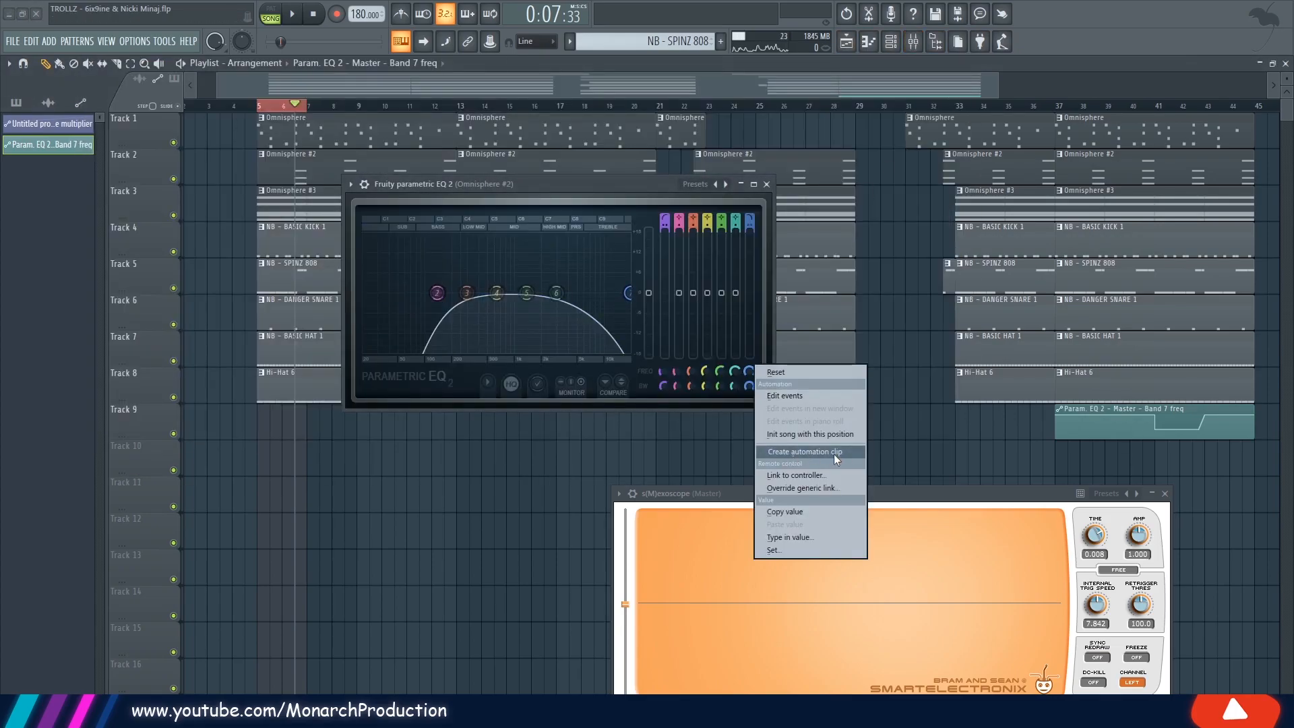
click(834, 453)
Shape the Omnisphere #2 EQ automation to stay flat until mid-bar 6 and fall until bar 7, playing it to check
drag(246, 269, 485, 437)
key(space)
key(space)
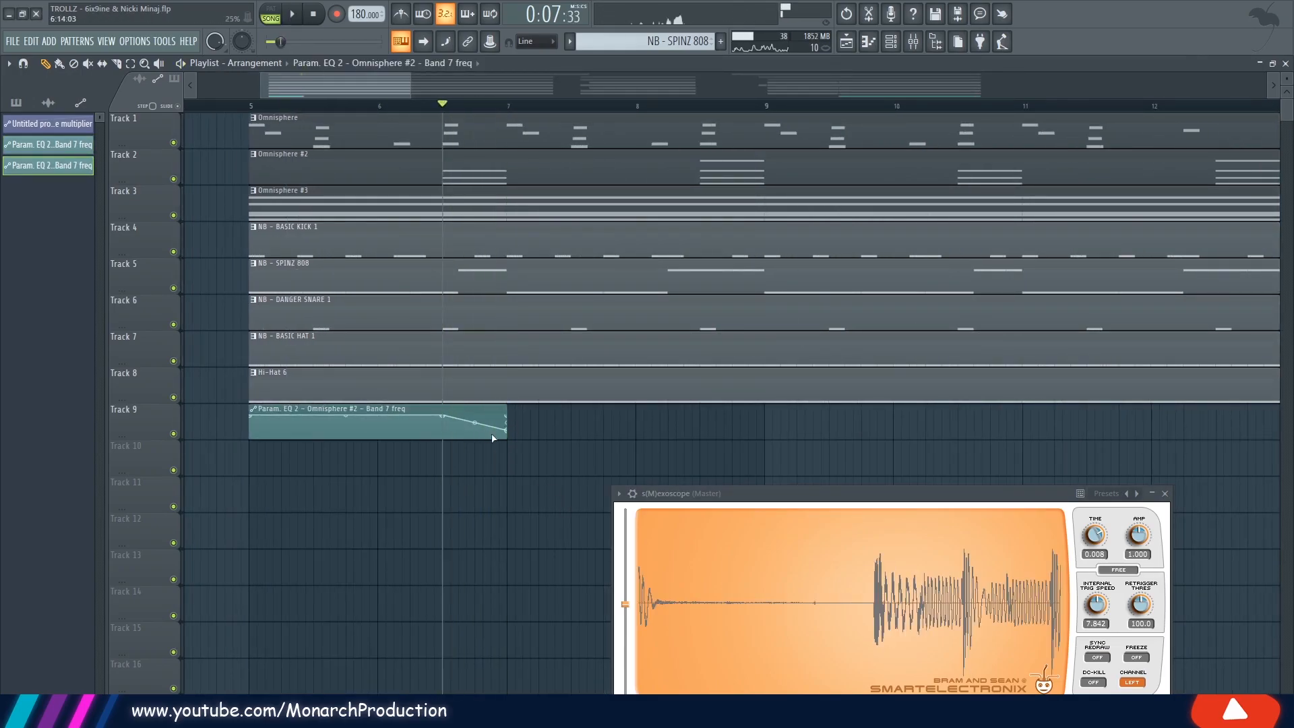
key(space)
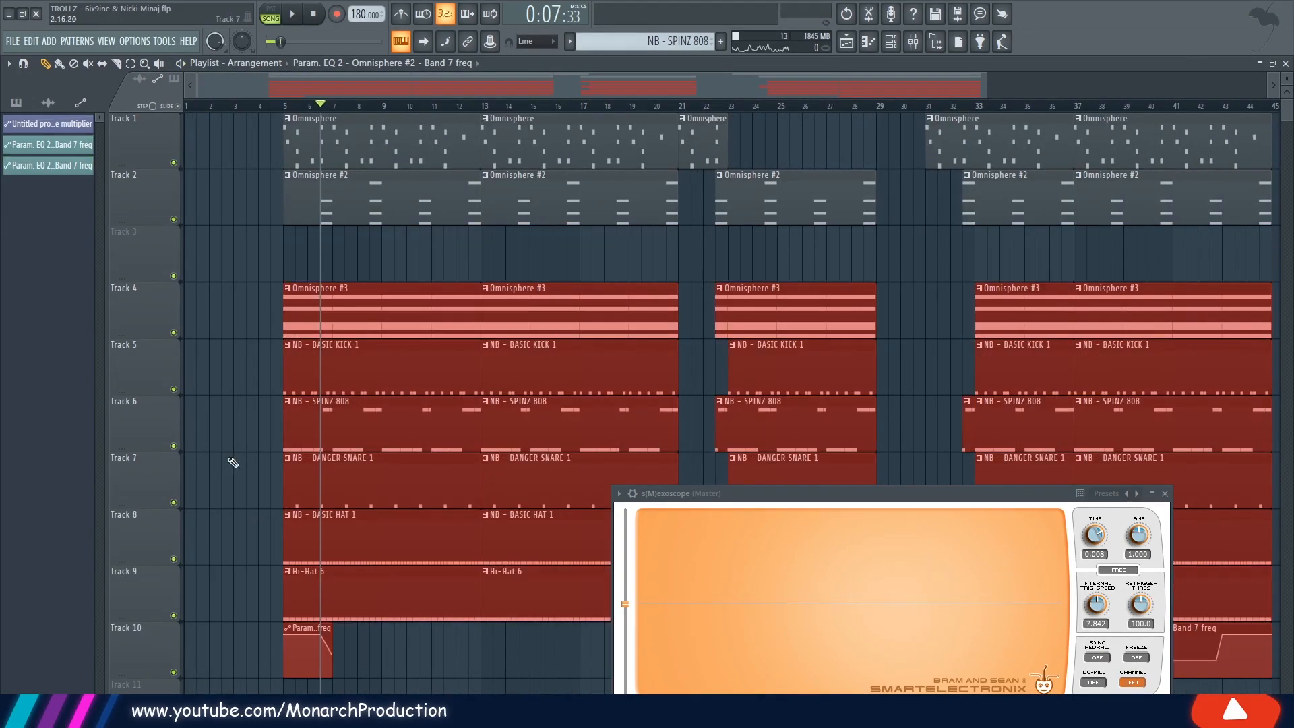
Shift the clips below Track 2 down one track and fill Track 3 with Omnisphere #2 EQ automation copies over bars 5–29 and 31–45
click(434, 692)
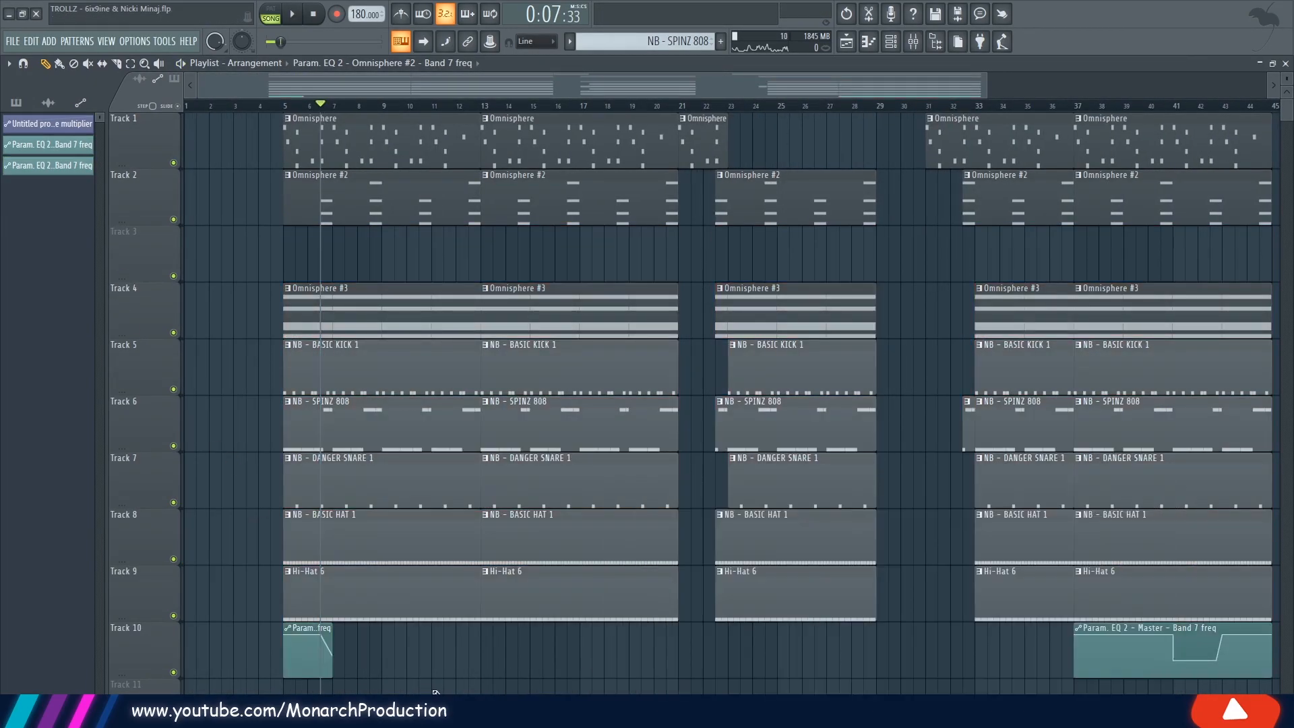
key(ctrl+b)
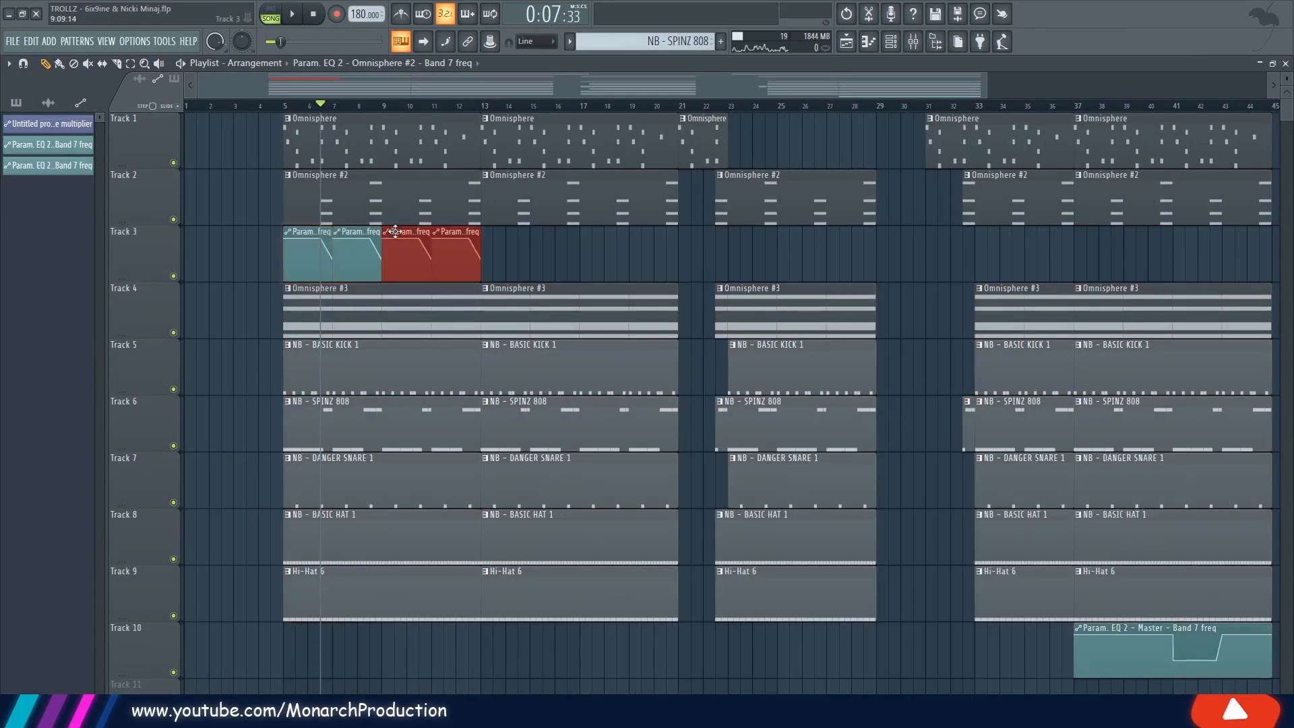
key(ctrl+b)
key(ctrl+b)
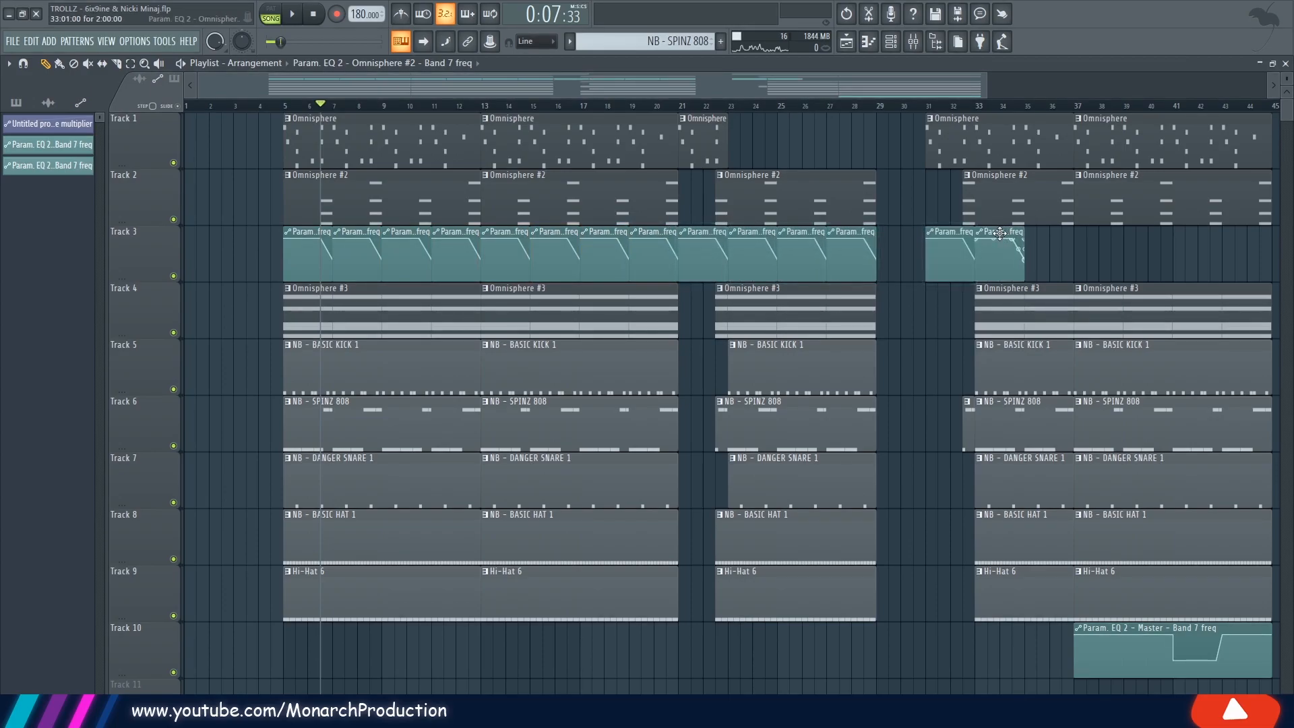
drag(236, 254, 1245, 233)
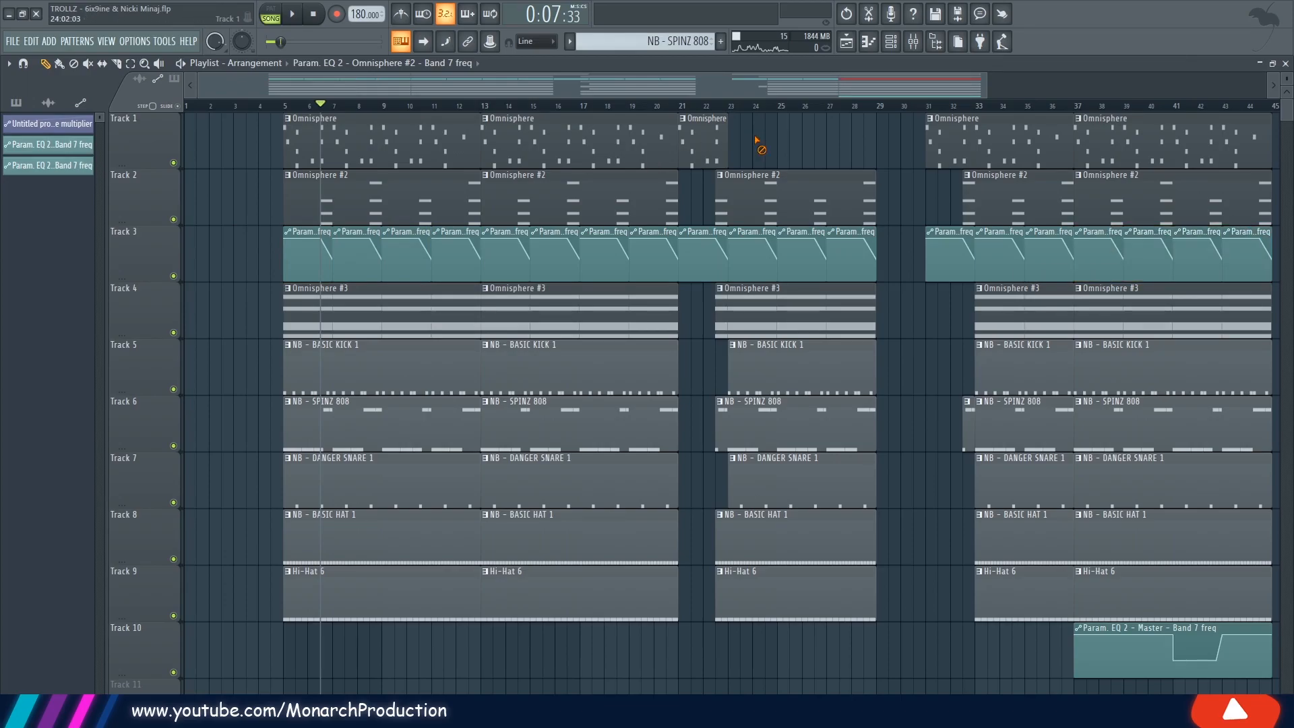
click(757, 142)
Play the arrangement from bar 5 and bend the falling slope of the Omnisphere #2 EQ automation into a curve
scroll(741, 135, down, 2)
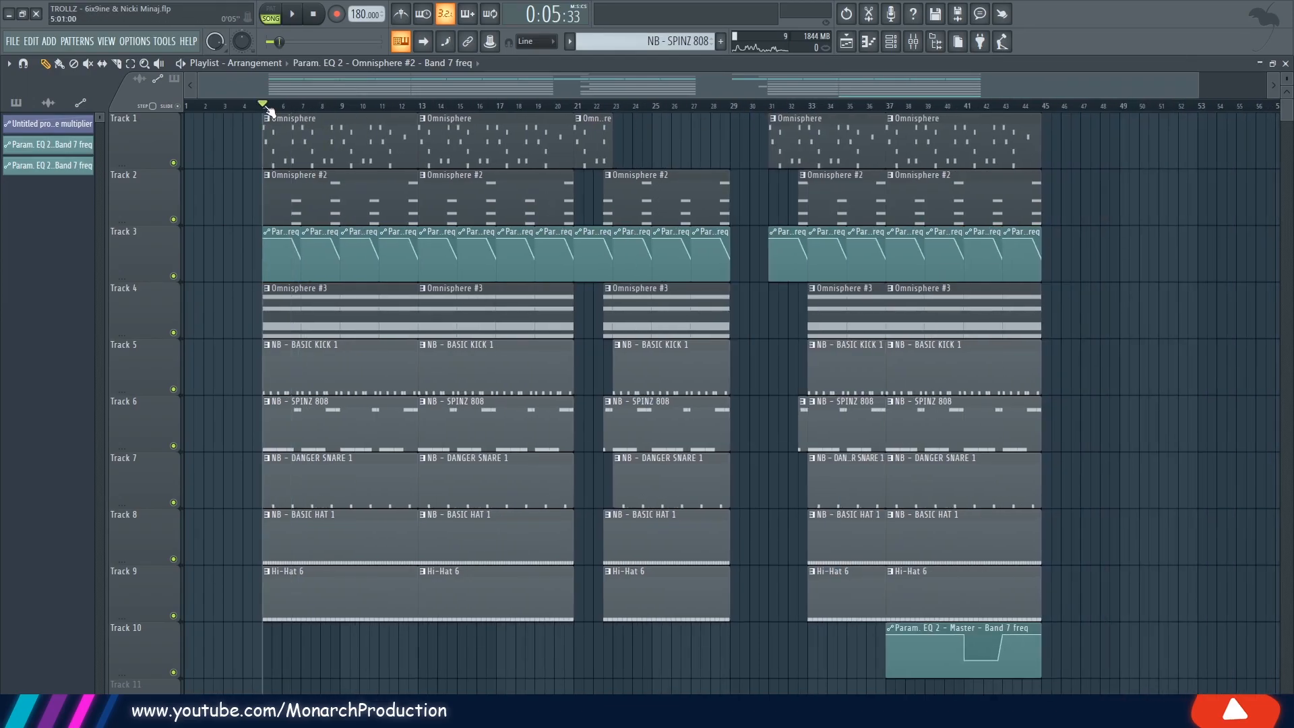
scroll(1187, 202, down, 3)
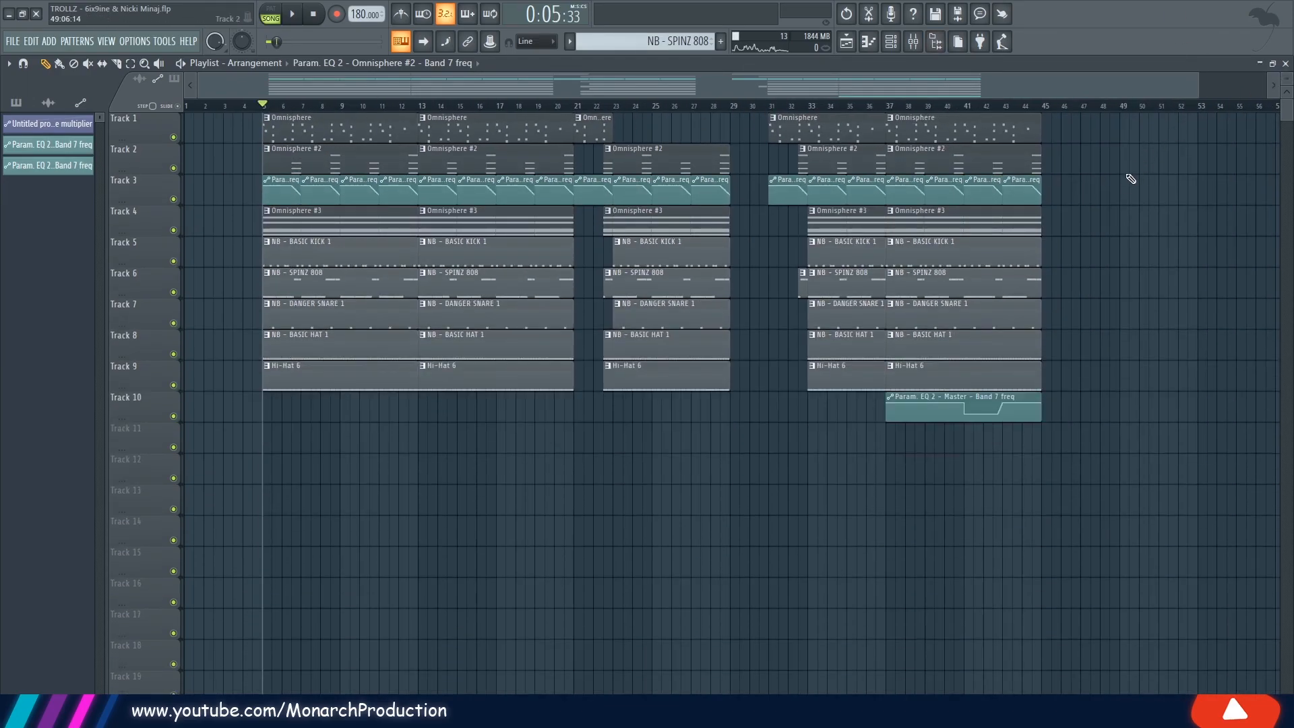
key(space)
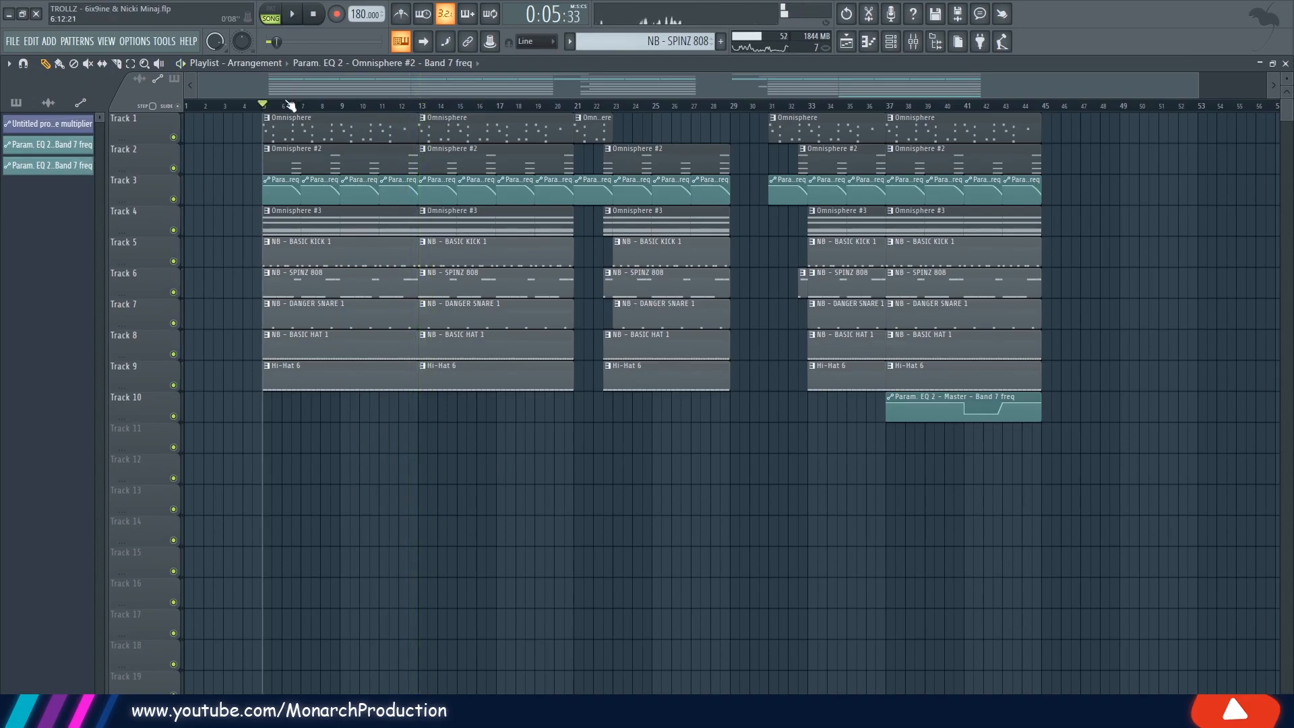
drag(291, 107, 426, 108)
scroll(426, 110, down, 3)
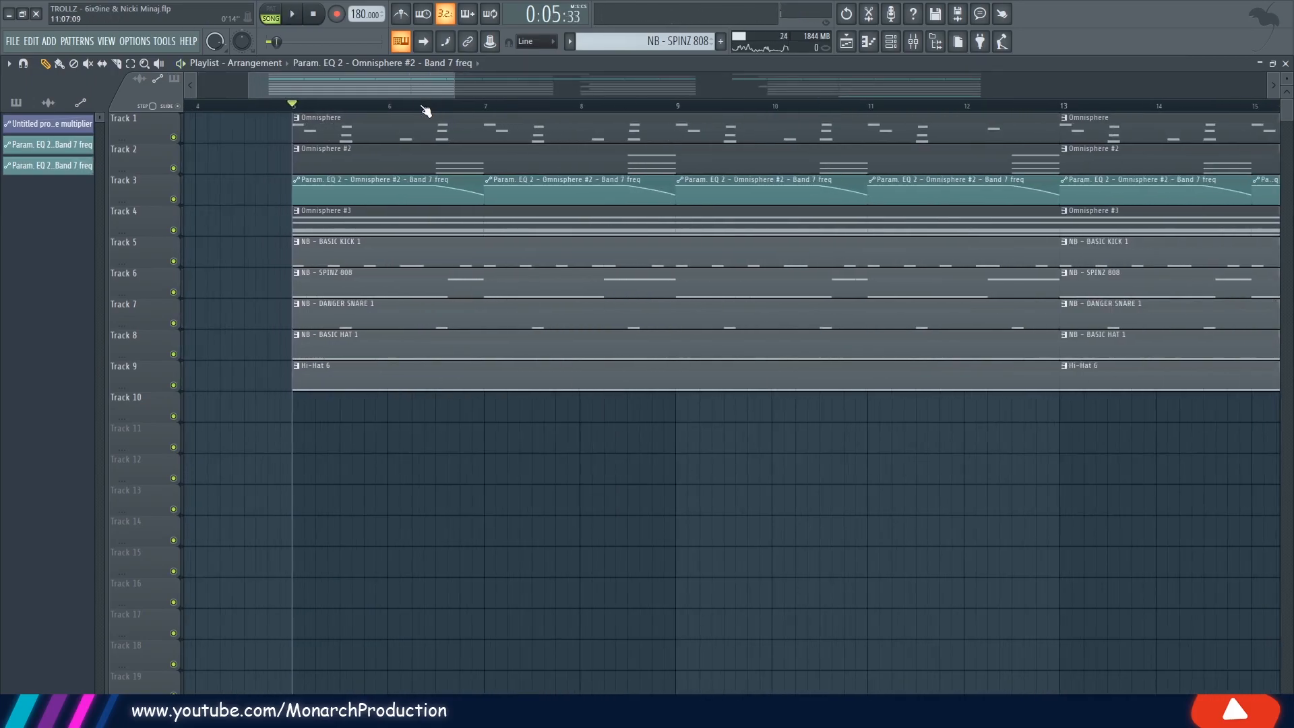
Solo Tracks 2 and 3 and play Omnisphere #2 from mid-bar 6 to check its filter automation
scroll(432, 110, down, 1)
right_click(173, 170)
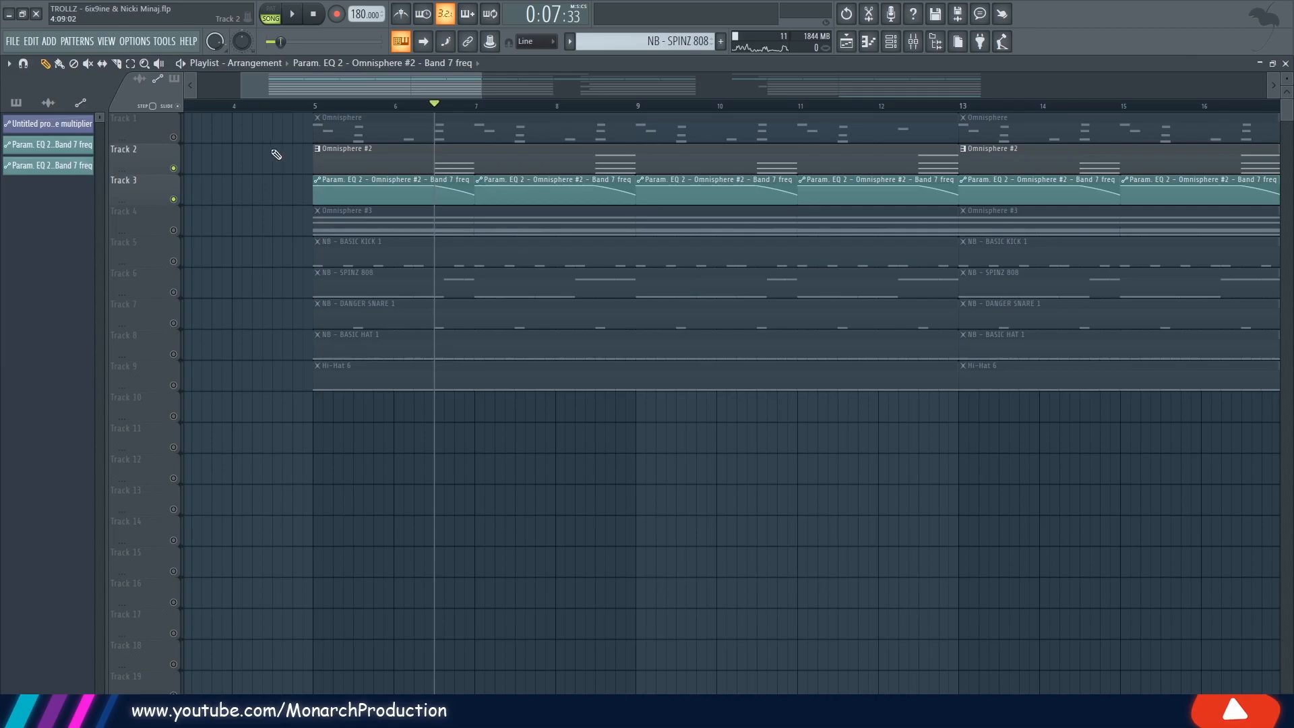
key(space)
key(space)
drag(399, 128, 626, 474)
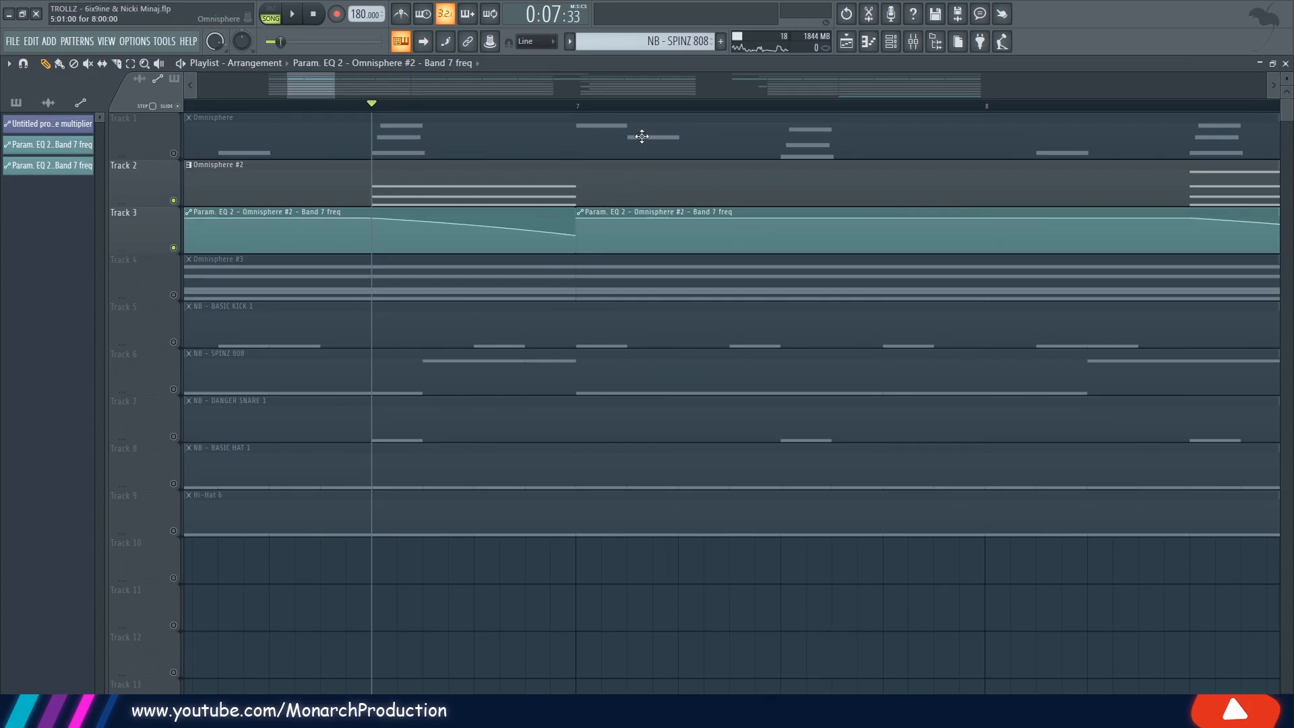
Lower the start point of the Omnisphere #2 EQ automation to its end level, making a curved rise into the flat section
scroll(637, 112, down, 6)
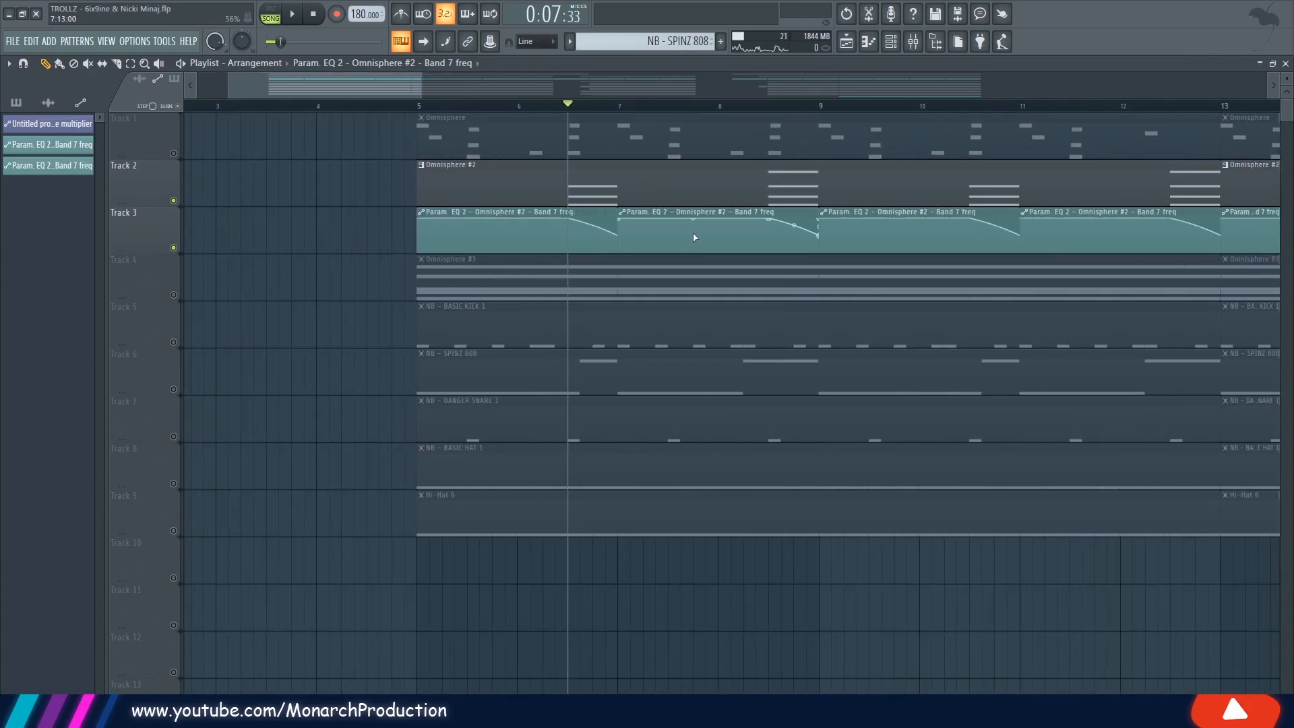
drag(619, 219, 619, 234)
right_click(618, 235)
click(652, 472)
key(Return)
Unmute all the tracks and play the full arrangement from bar 5 to check the Omnisphere #2 filter automation in the mix
click(175, 201)
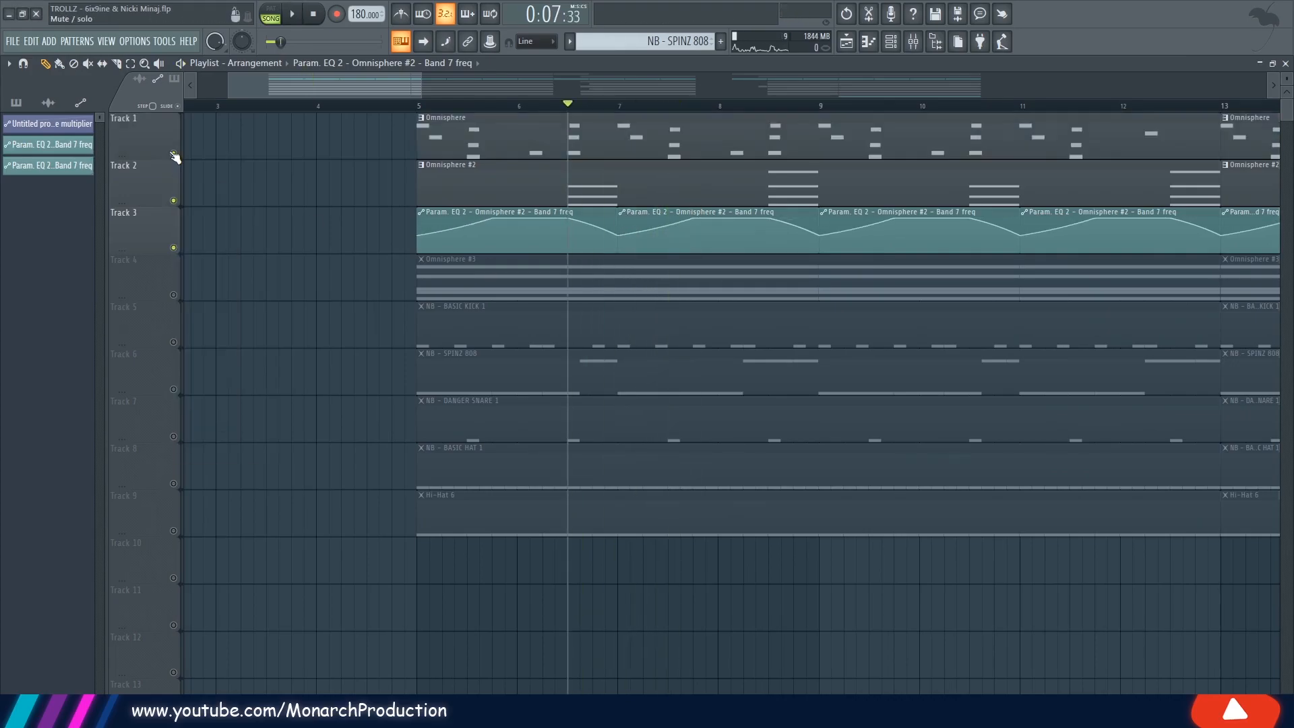
key(space)
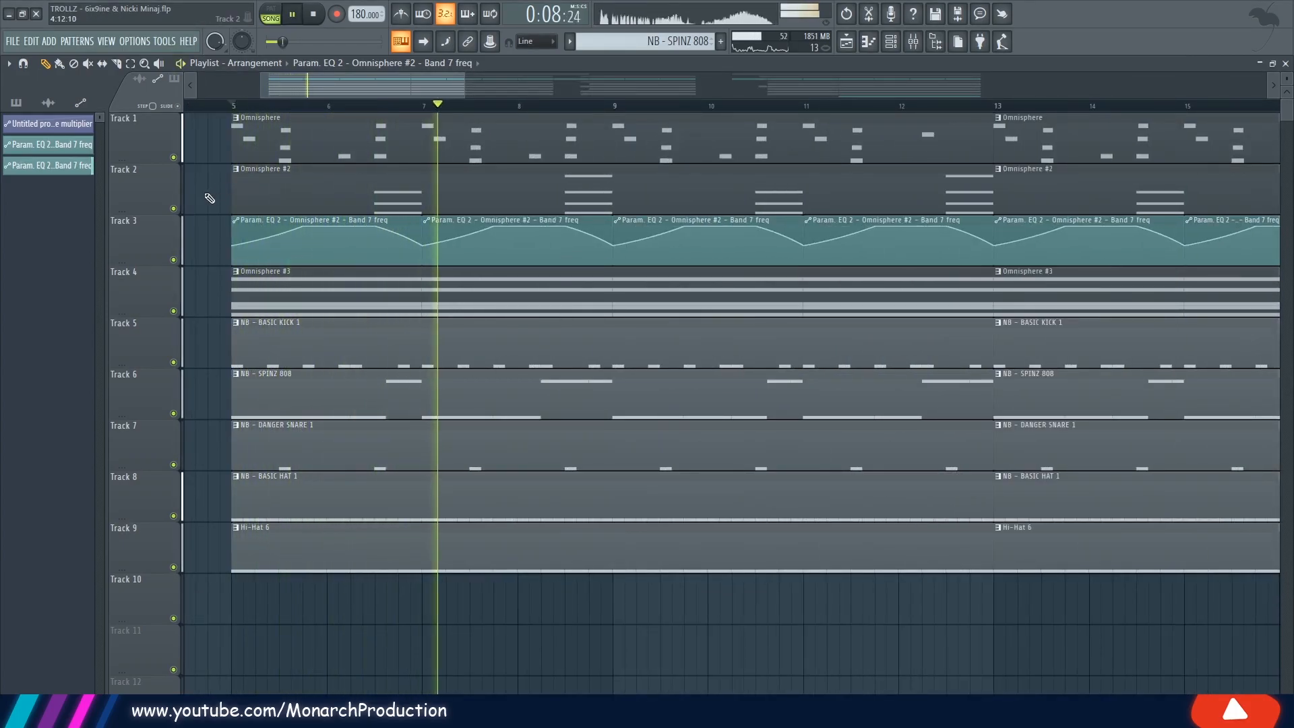
scroll(209, 199, down, 3)
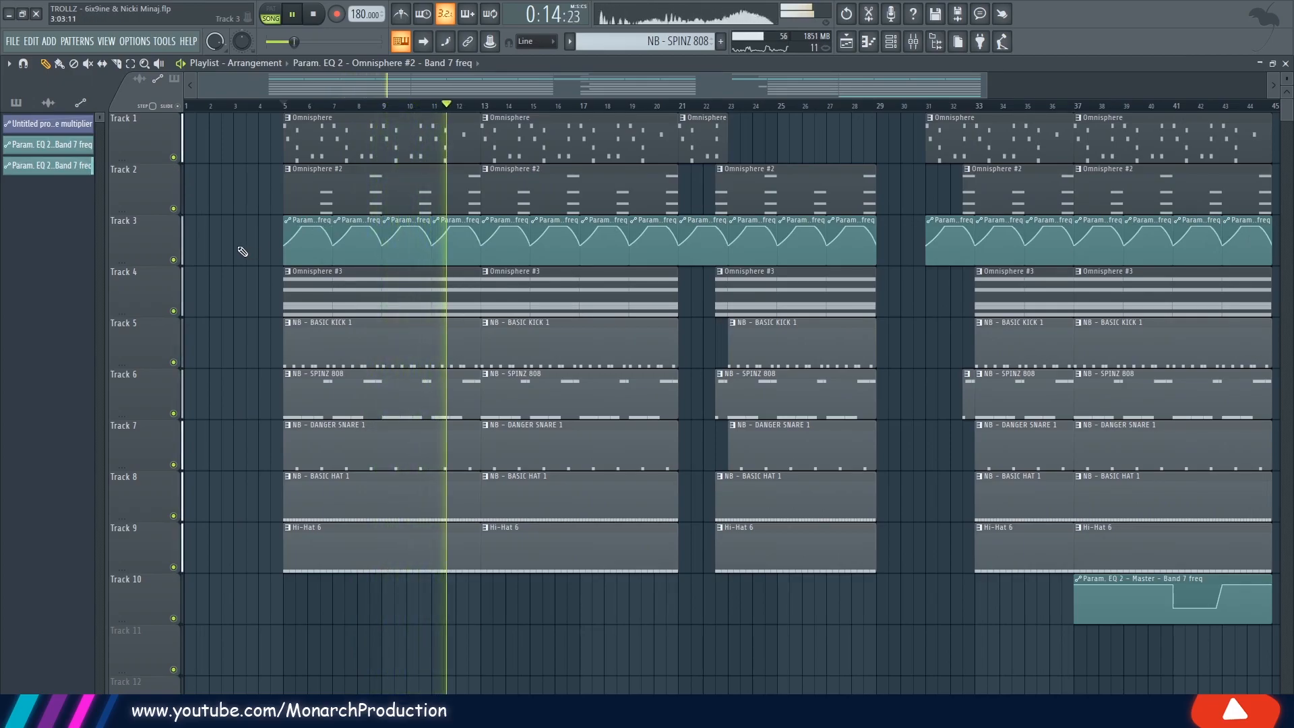
key(space)
Add Fruity Multiband Compressor to the second effect slot of the master and load its Mastering 6dB preset
click(913, 42)
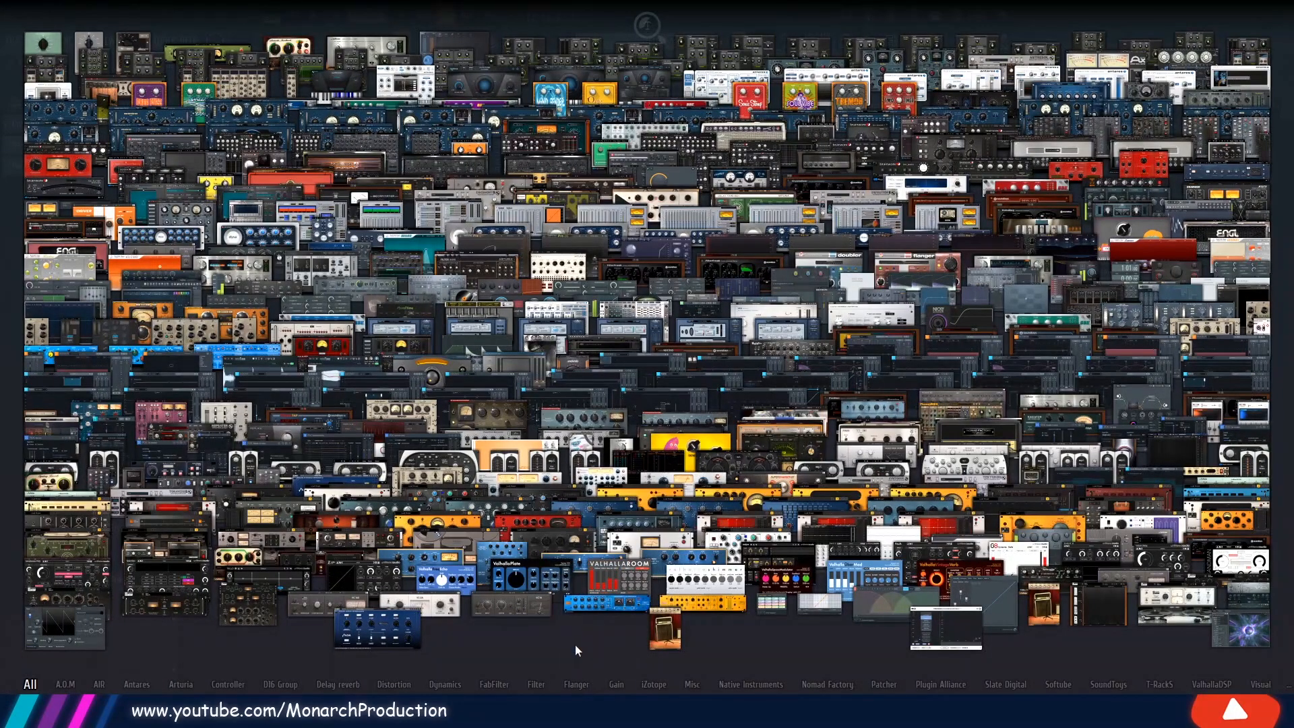
mouse_move(572, 667)
mouse_move(442, 684)
click(323, 311)
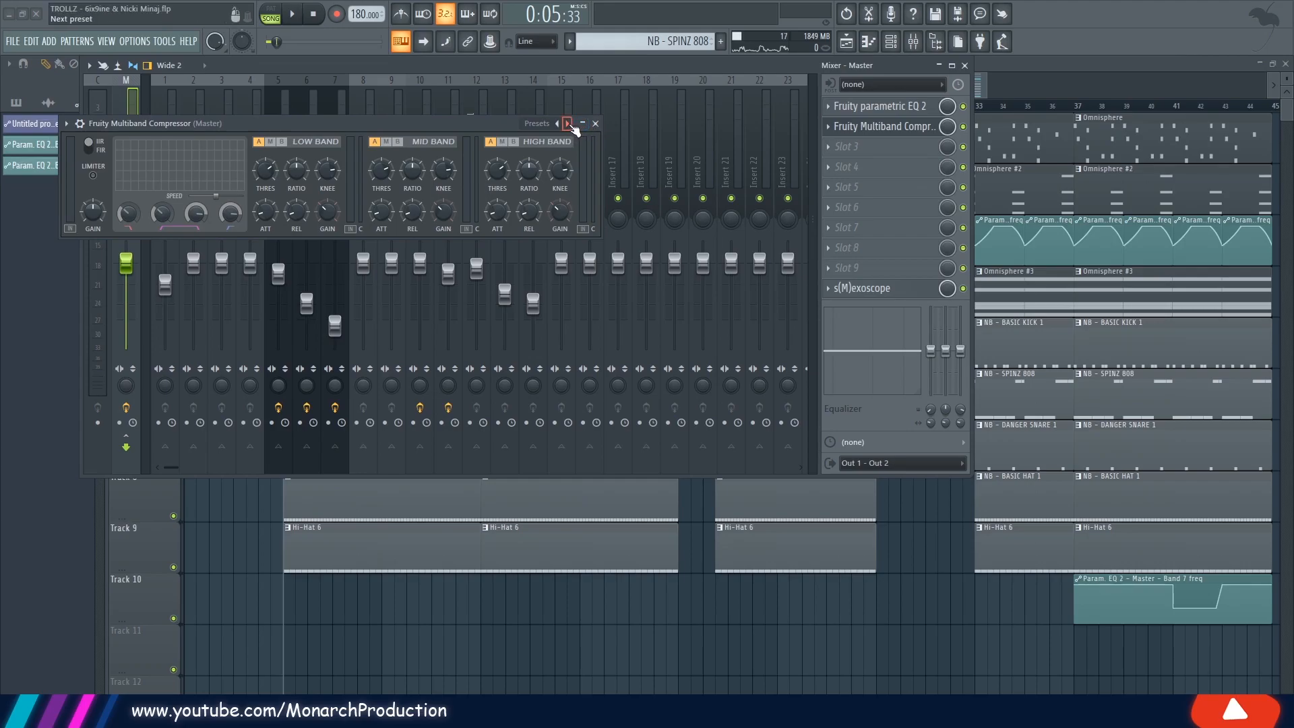
right_click(569, 125)
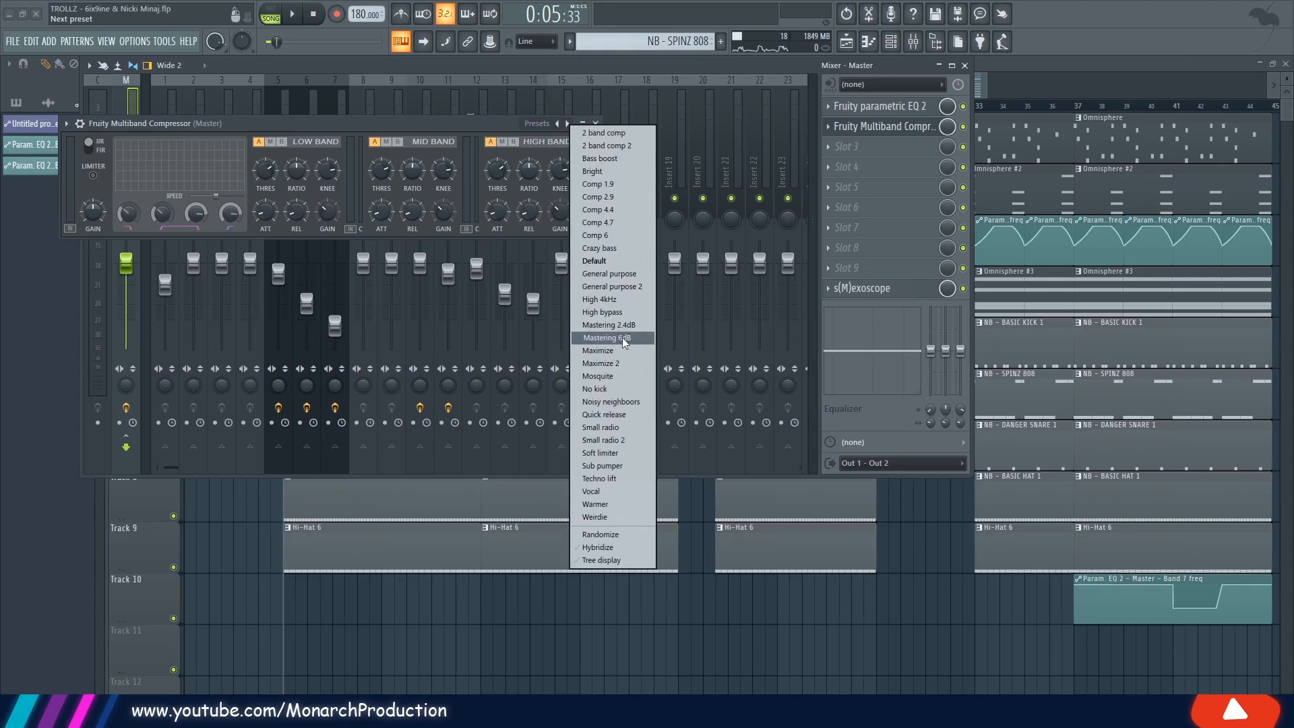
click(638, 342)
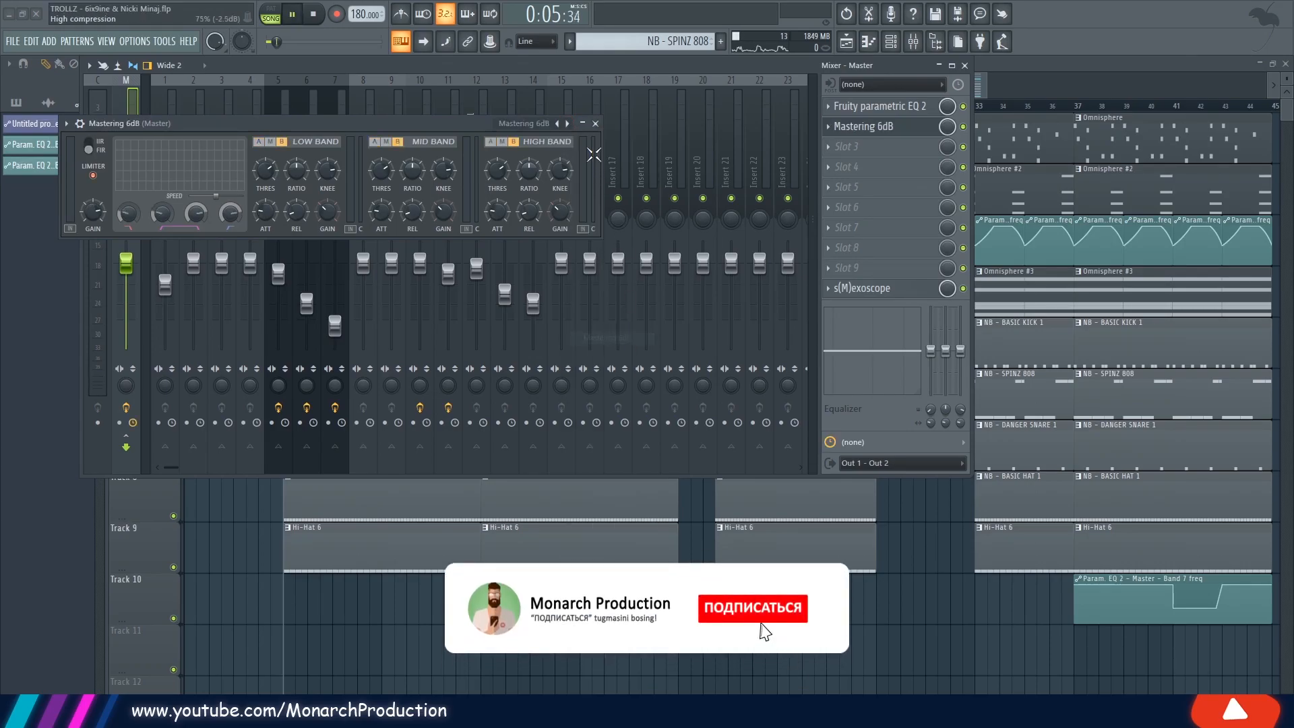
Play the arrangement from bar 5 to check the master compression, close the compressor and mixer, and show the pattern list beside the playlist
key(space)
click(597, 124)
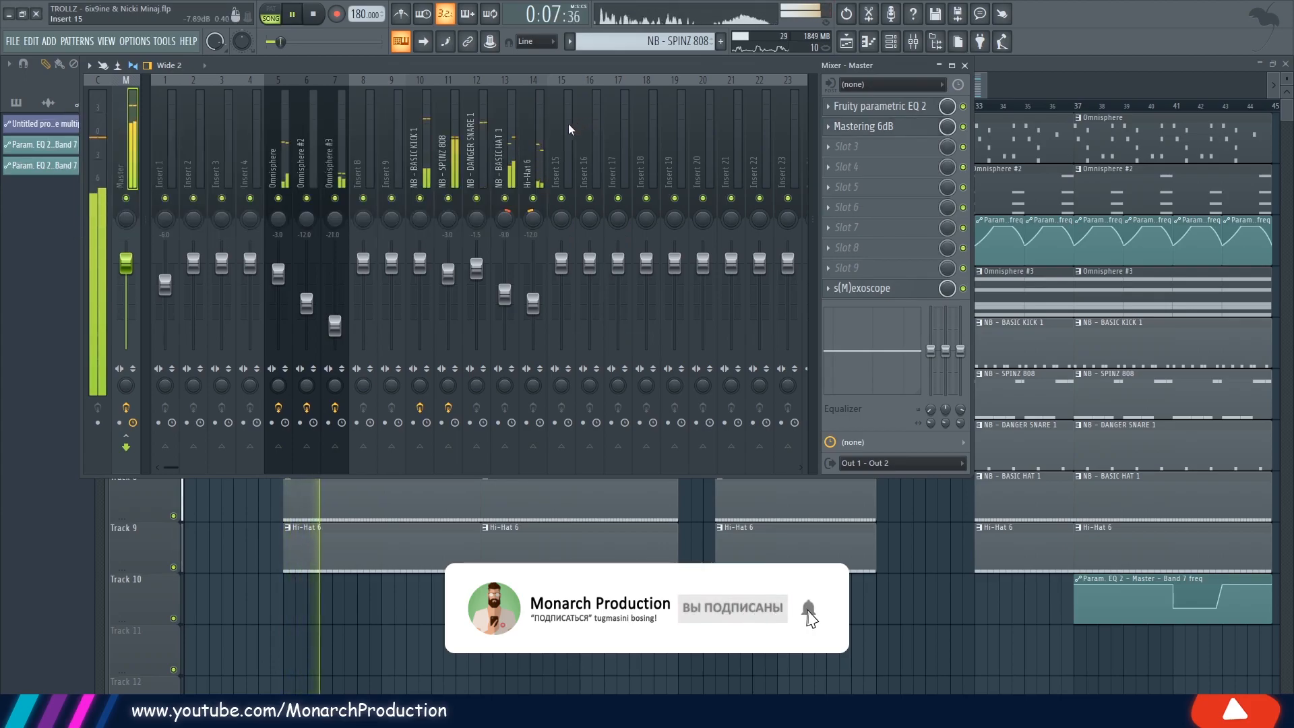
click(965, 66)
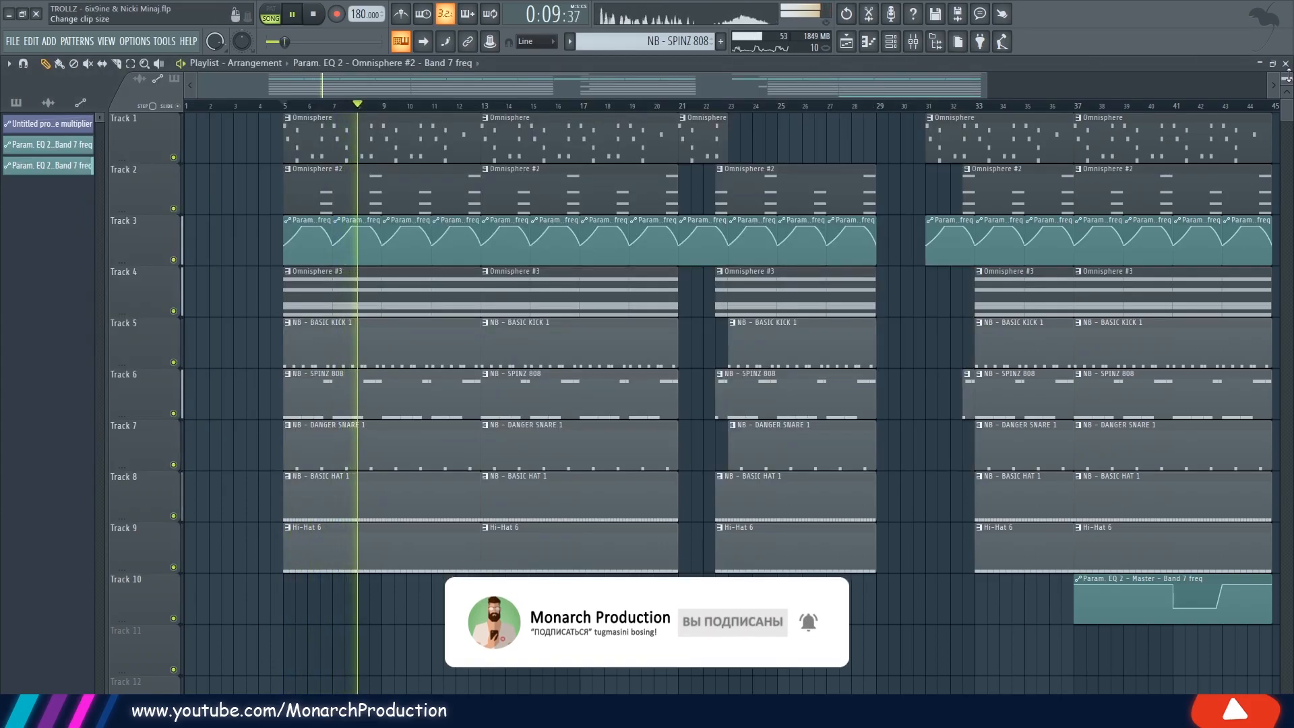
scroll(930, 110, down, 3)
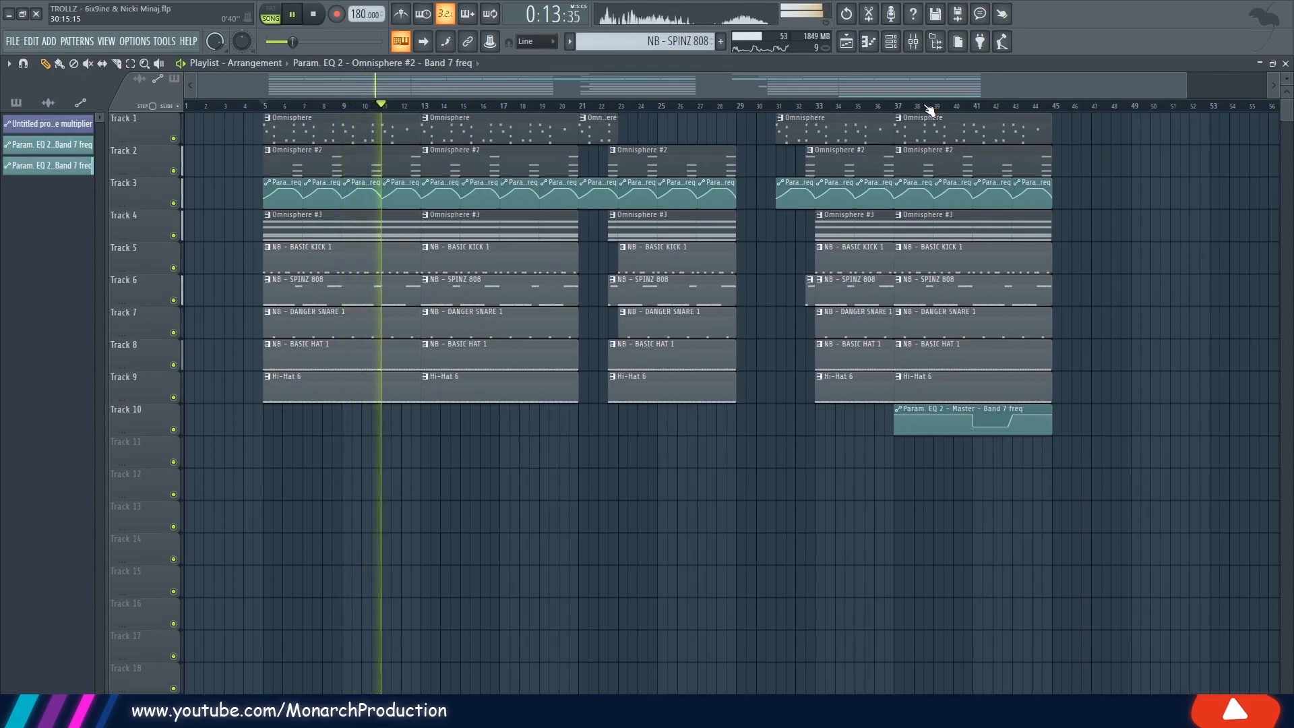
click(20, 103)
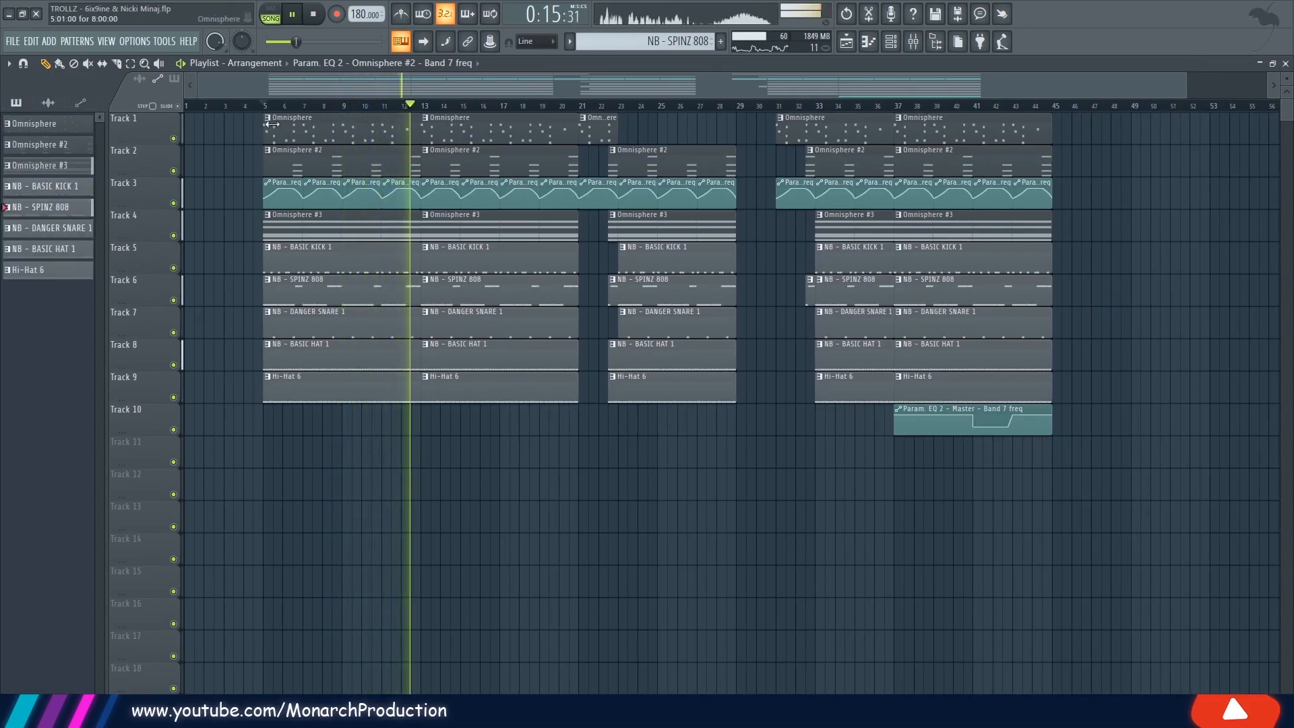
click(314, 14)
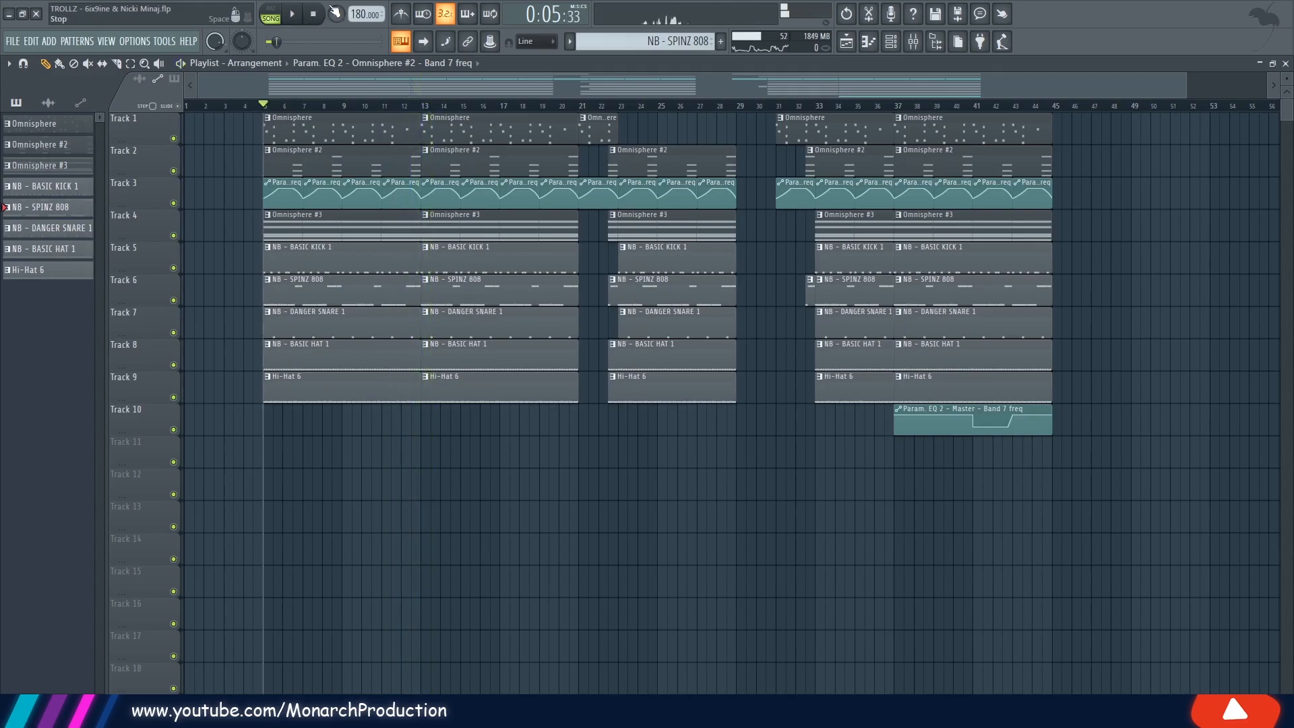